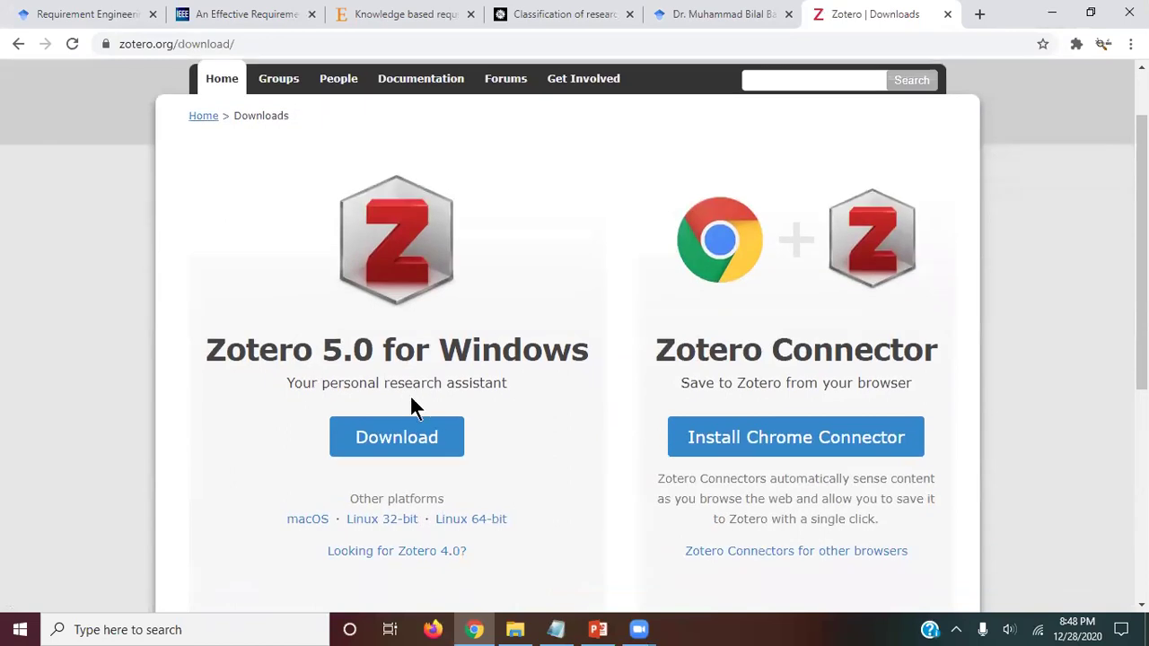
Step: Scroll through the Zotero download options, then minimize Chrome to reveal the desktop
scroll(364, 417, down, 1)
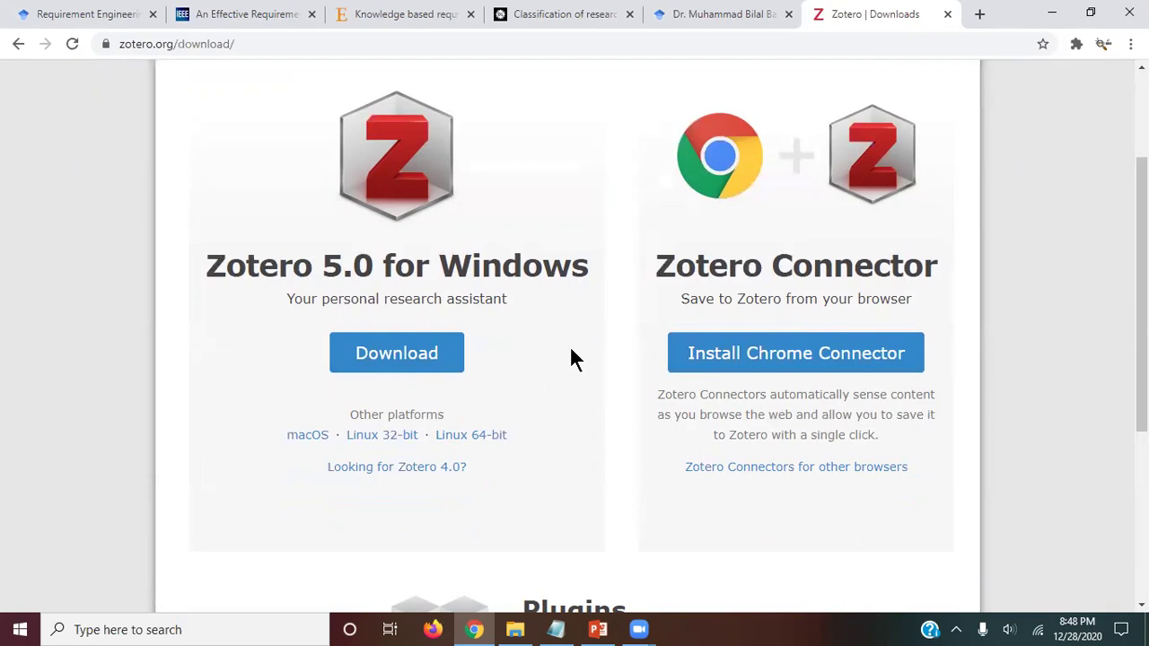
click(1054, 14)
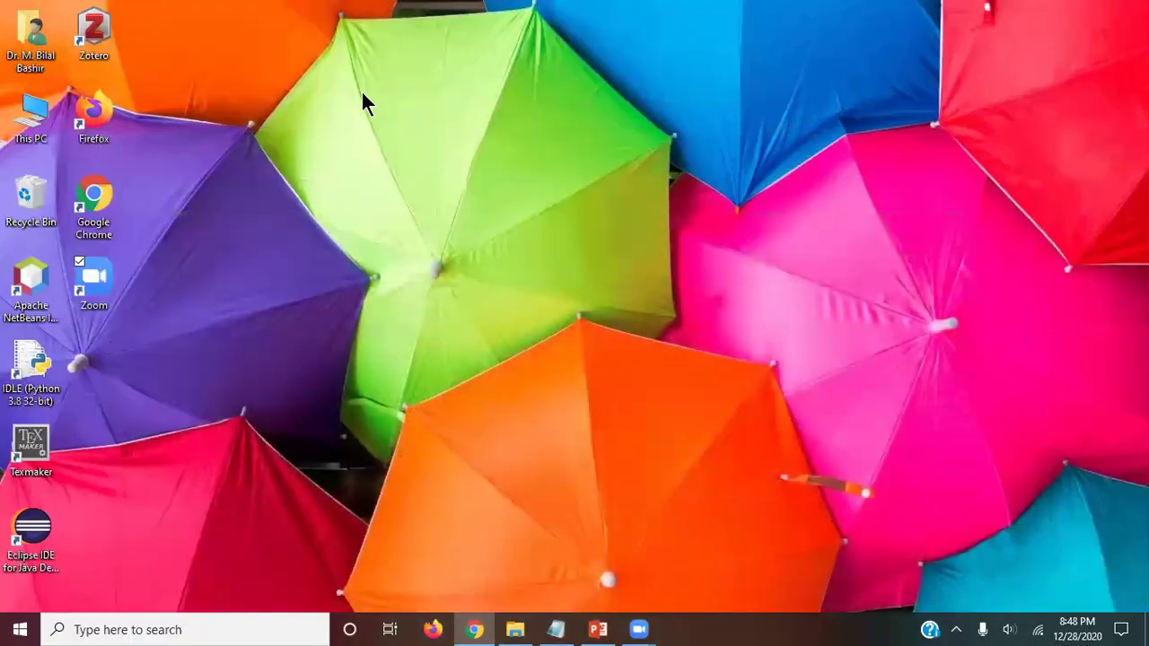
Step: Launch Zotero from the desktop shortcut and check the fitness function paper's context menu
click(97, 30)
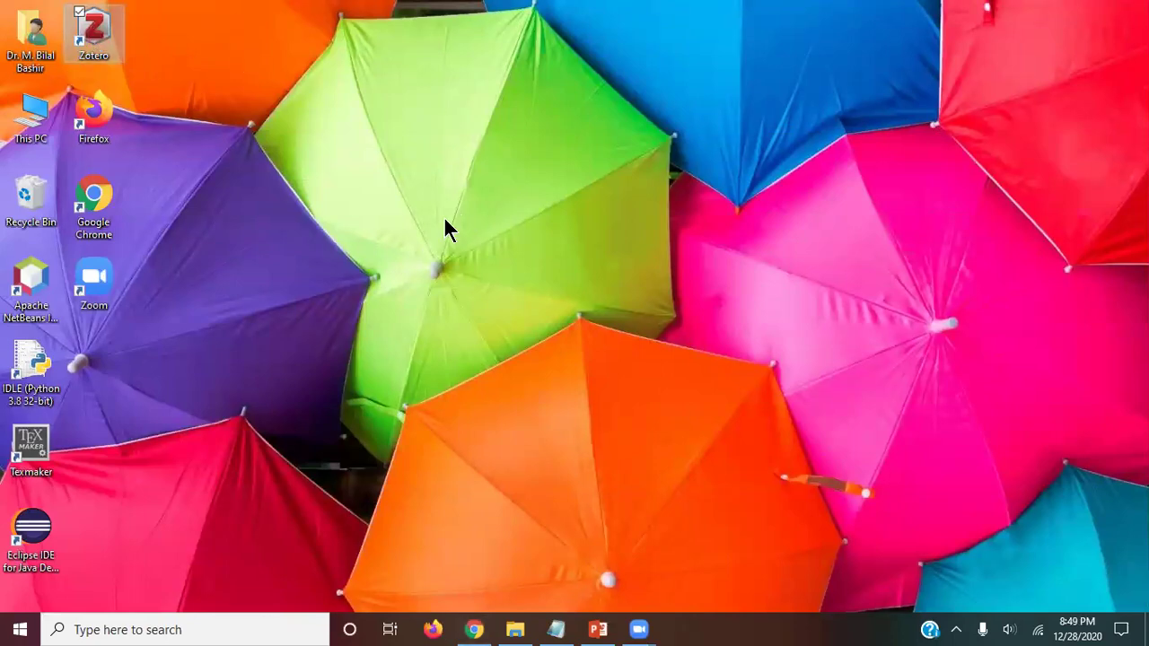
key(Return)
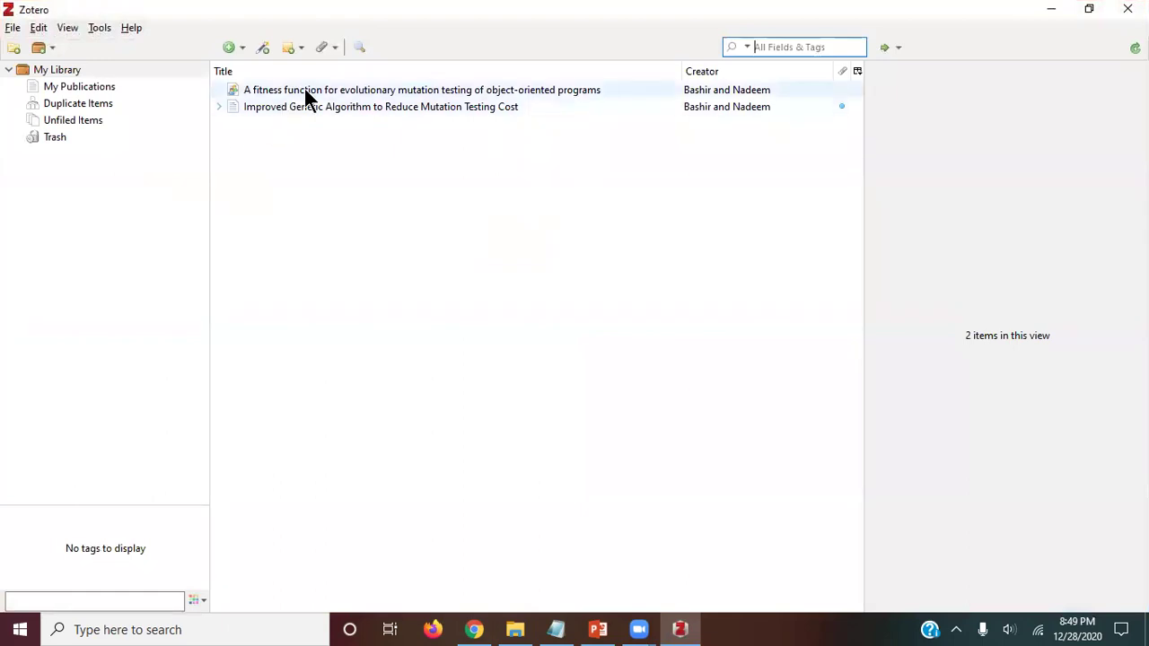
right_click(305, 97)
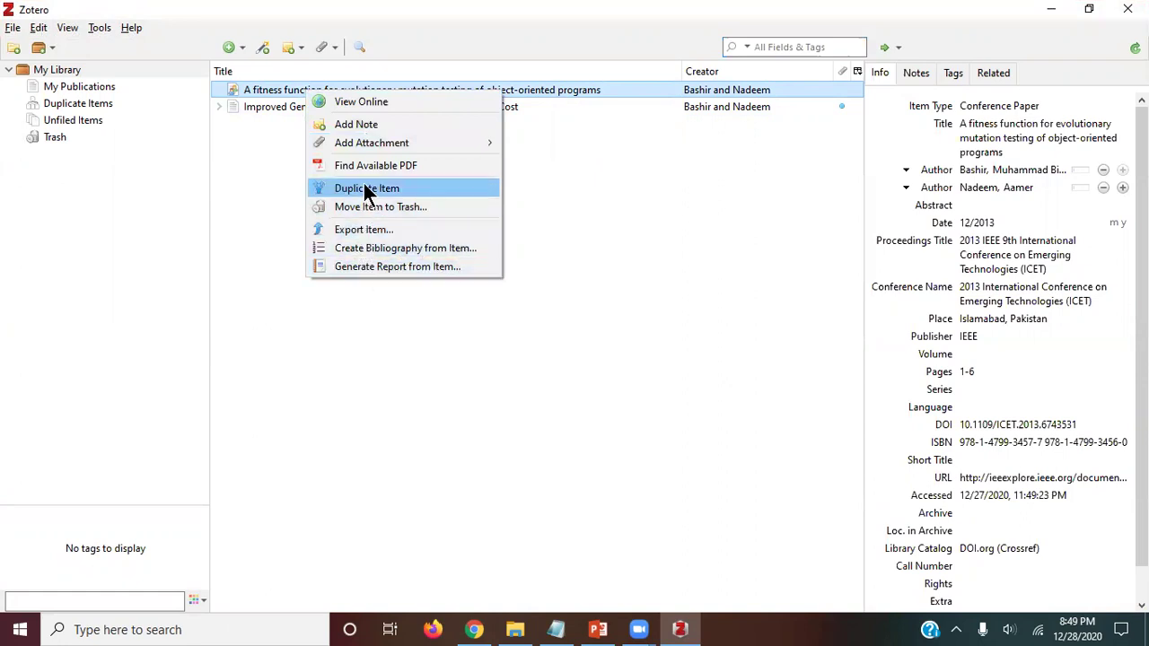
click(266, 185)
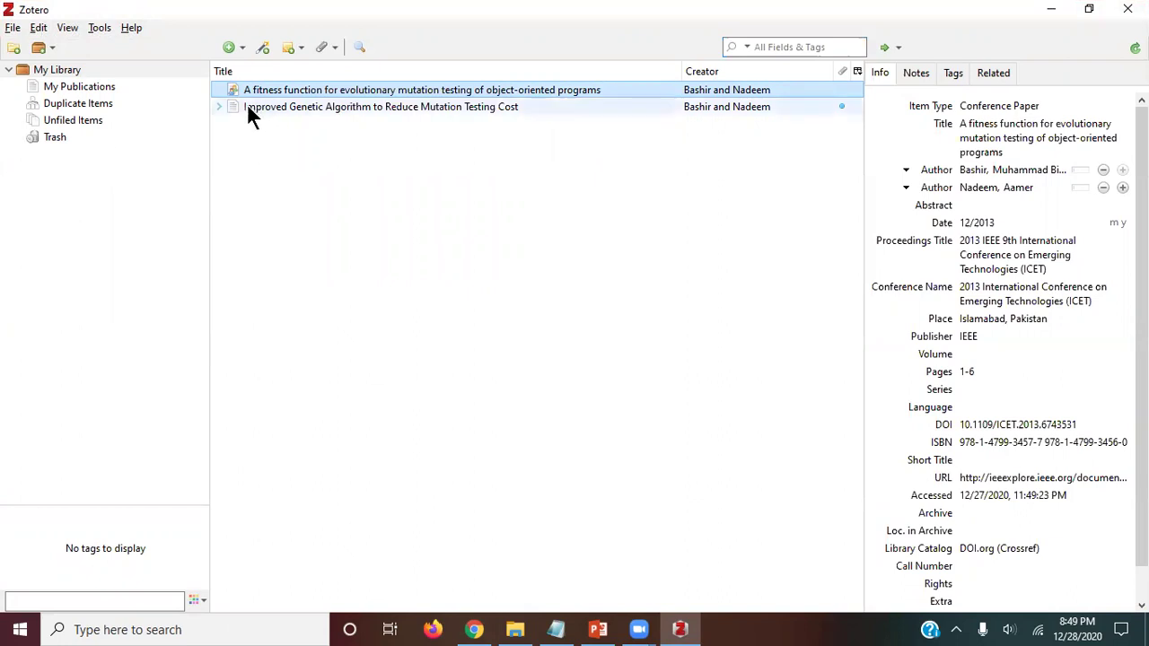
Step: Check the Improved Genetic Algorithm paper's context menu, then view the empty My Publications section
right_click(276, 111)
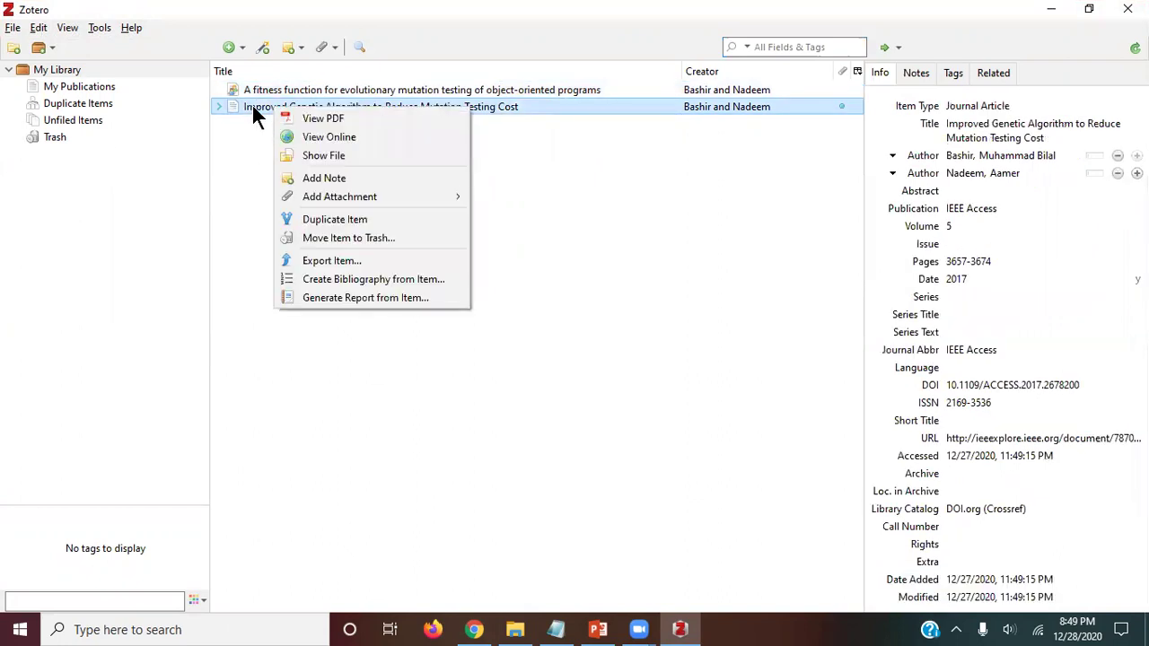
click(266, 91)
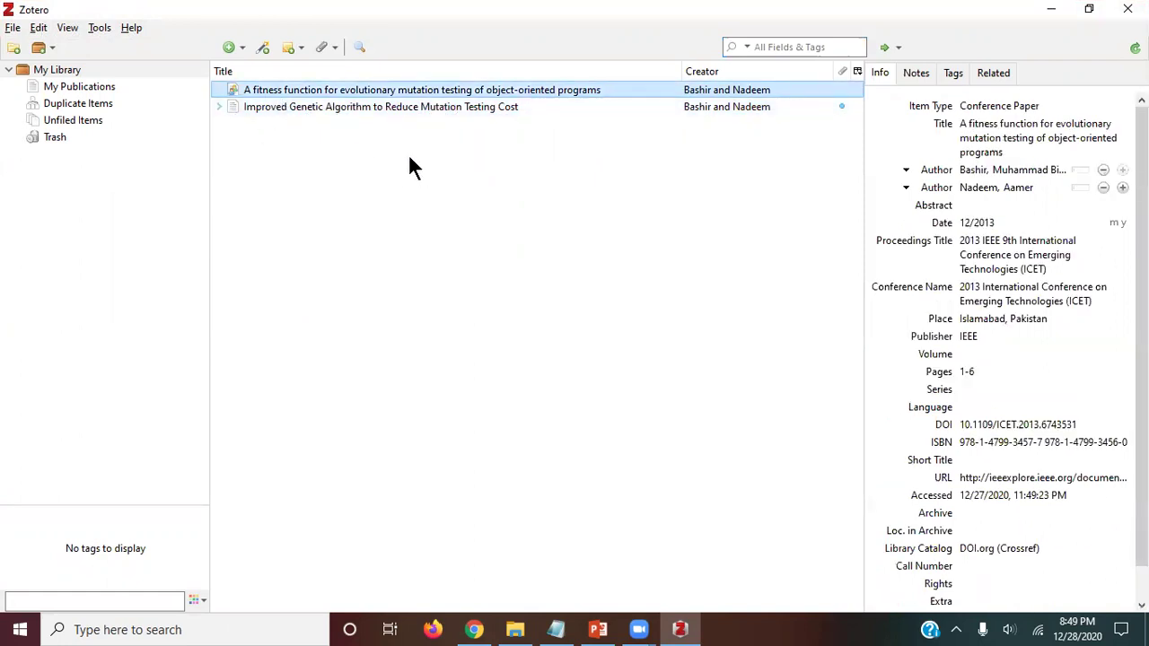
click(55, 70)
click(69, 87)
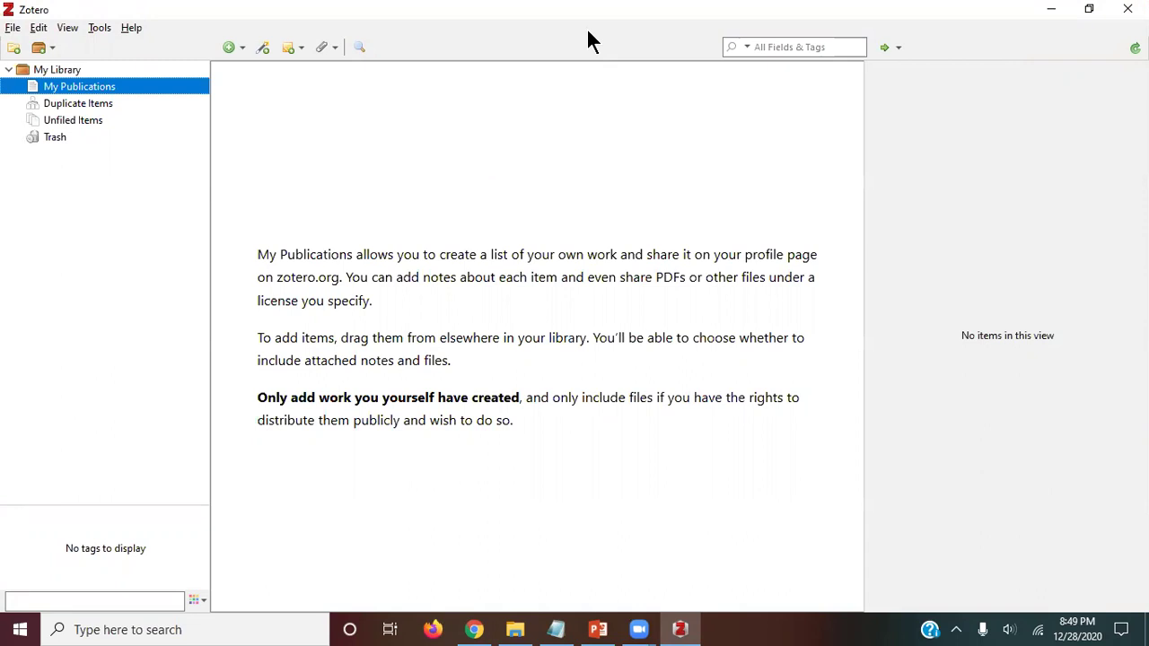
Step: Create a new collection named 'Mutation Testing' under My Library
key(Up)
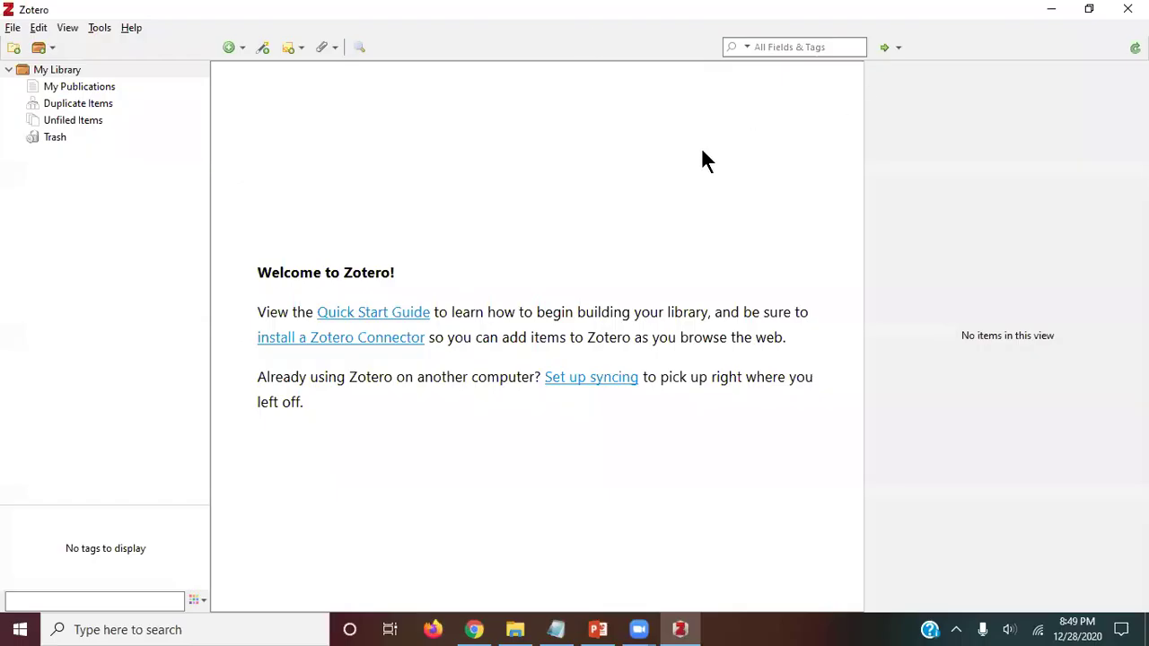
right_click(50, 77)
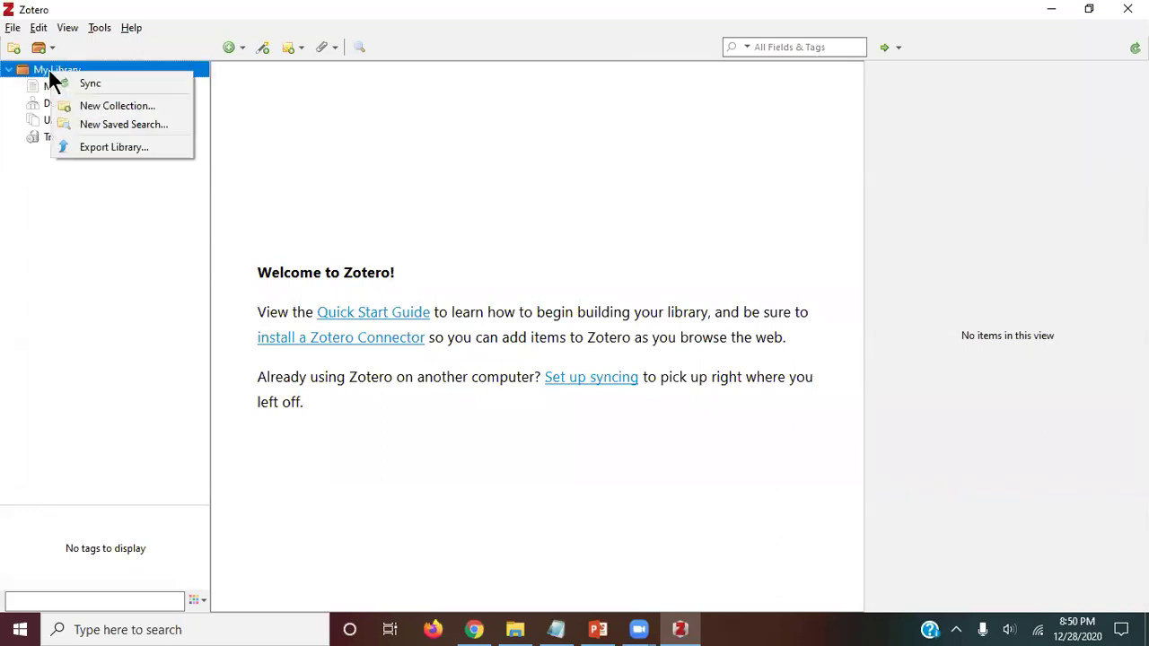
click(125, 106)
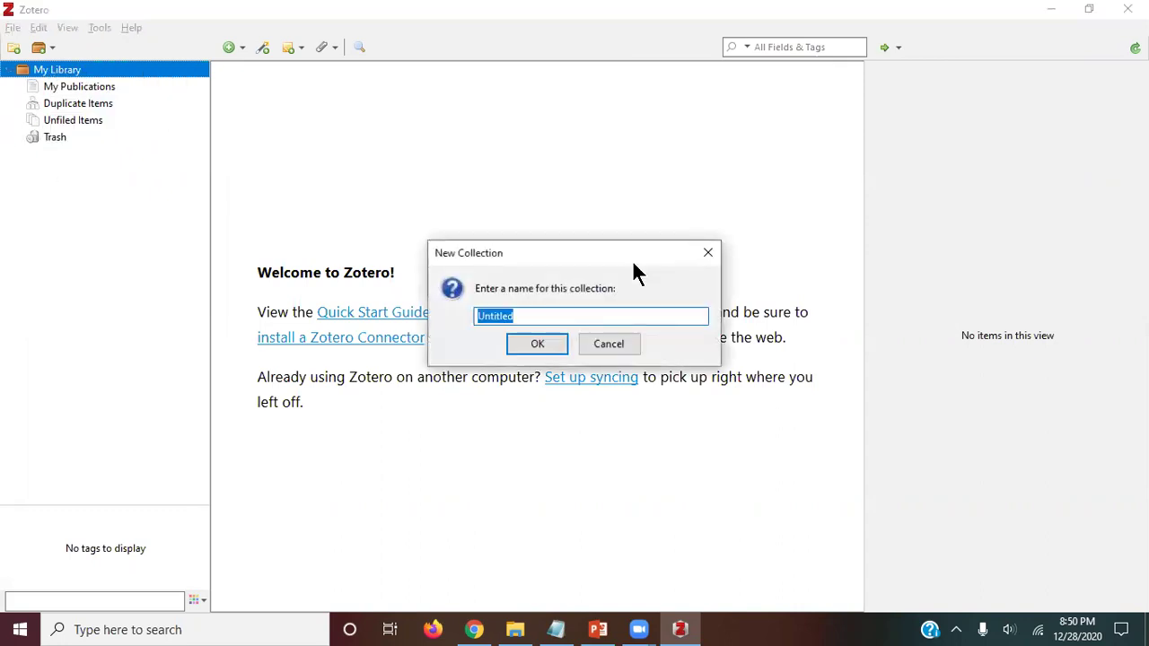
text(Mutation Testing)
key(Return)
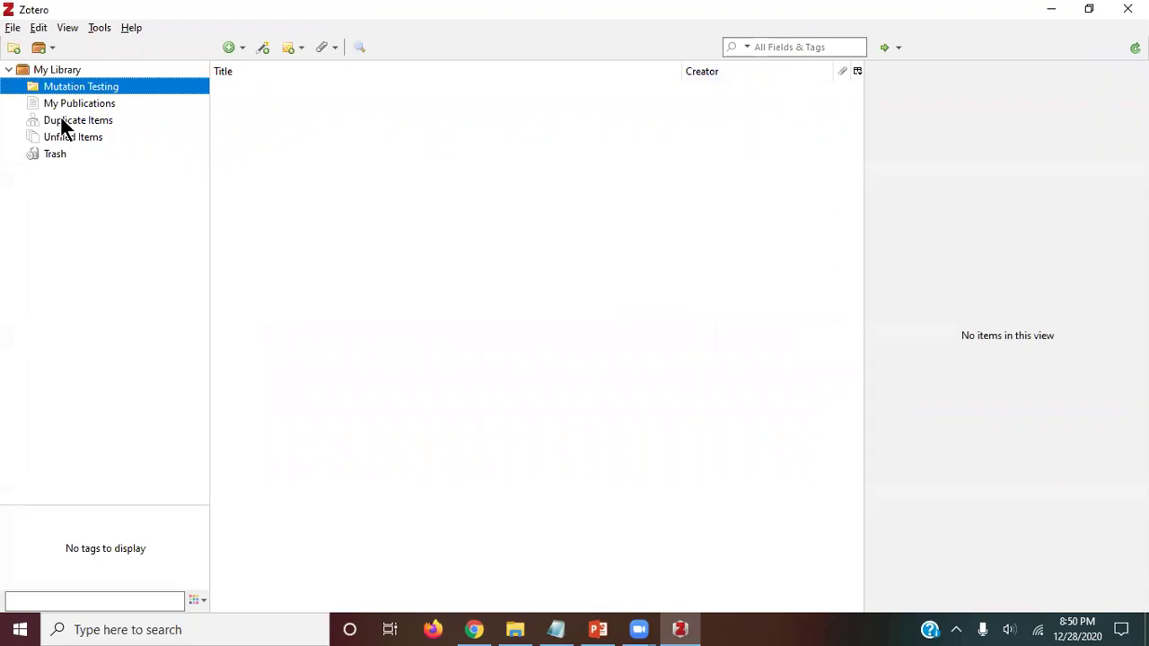
Step: Add a second My Library collection named 'Requirement Engineering'
right_click(50, 70)
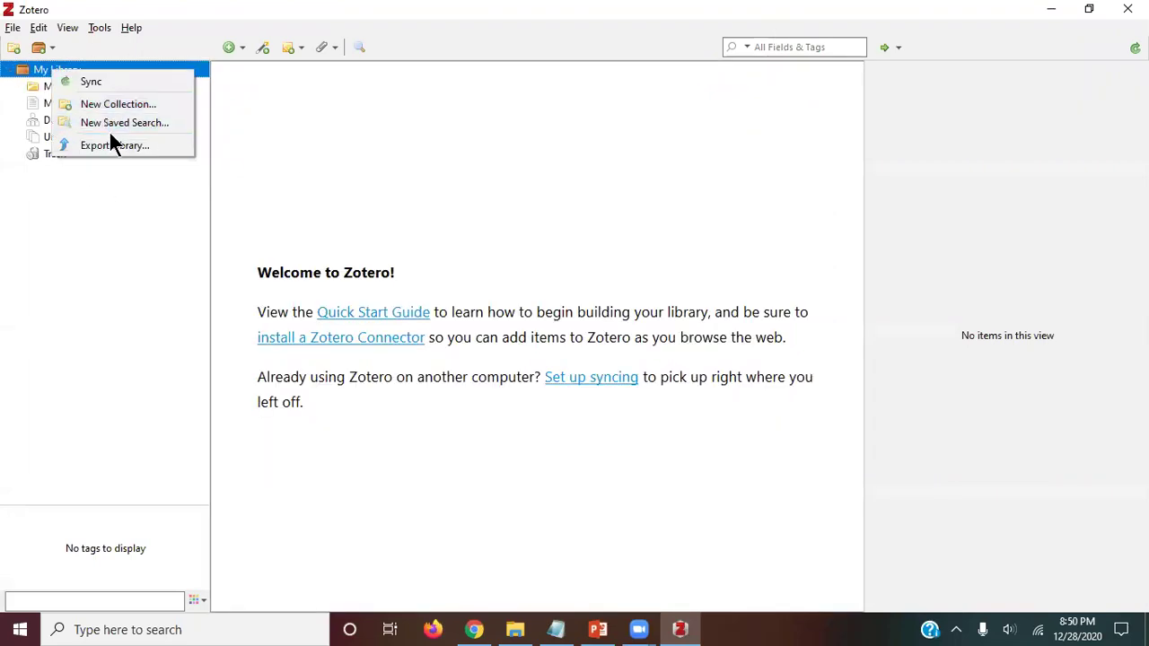
click(134, 104)
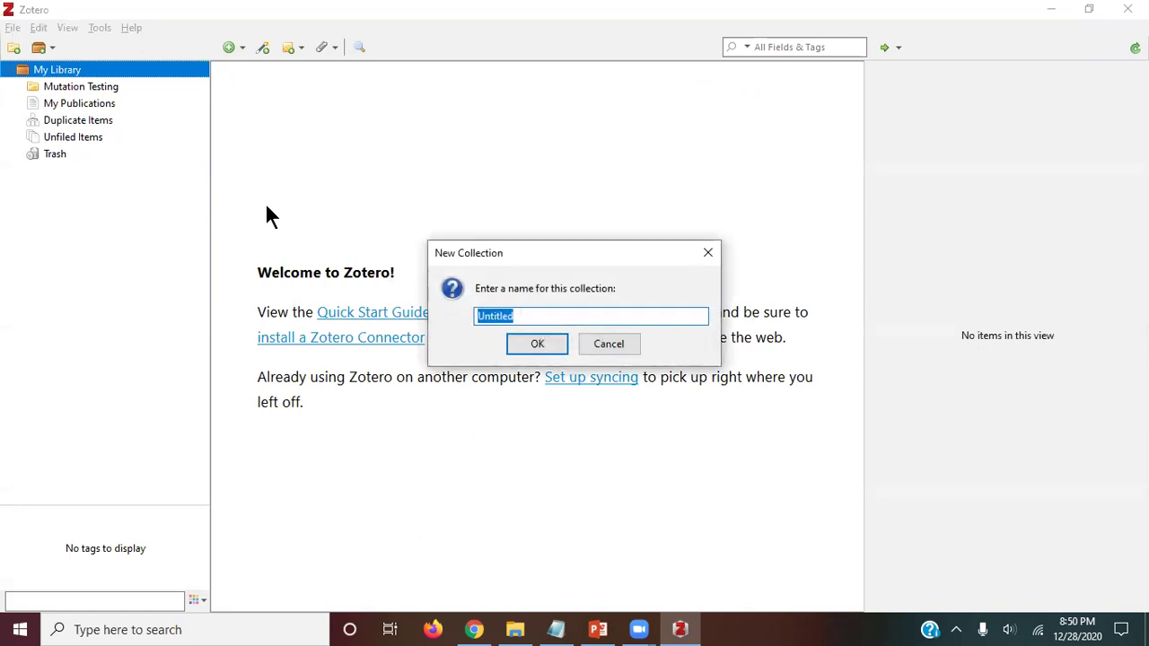
text(Requirement Engineering)
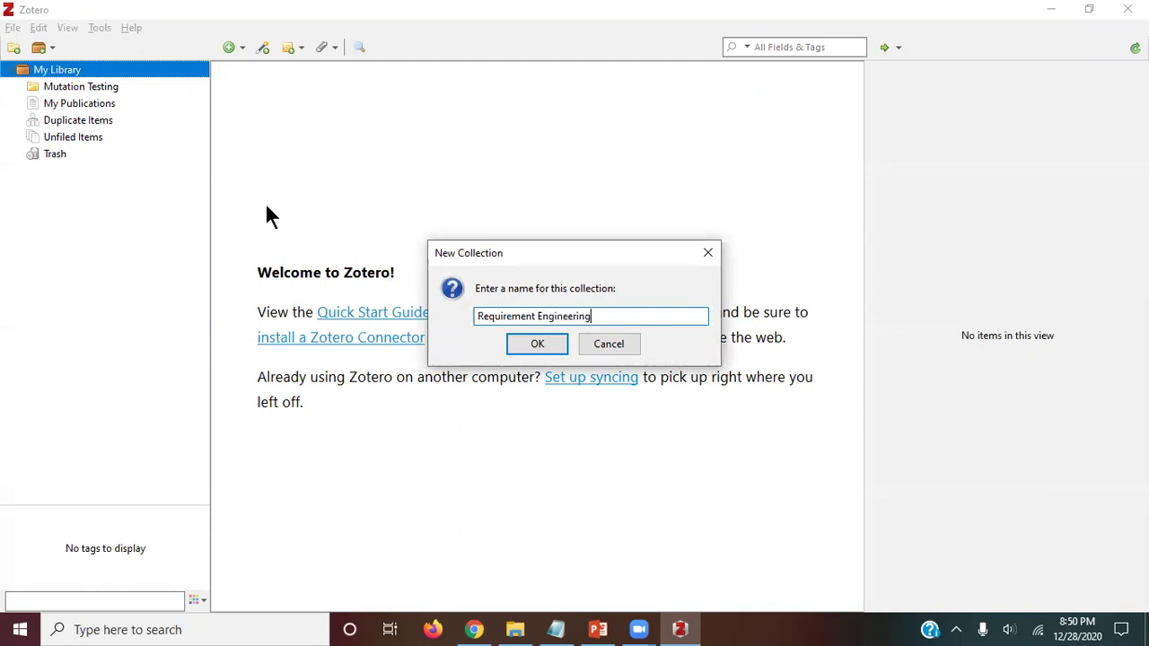
key(Return)
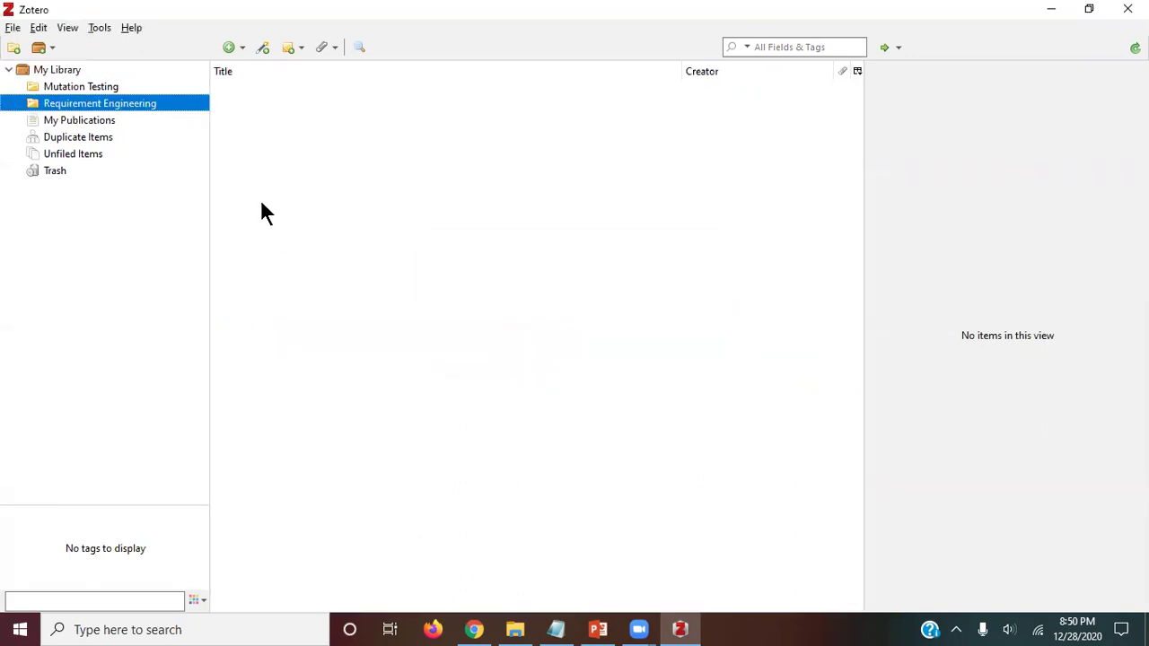
Step: Browse the Mutation Testing and Requirement Engineering collections and check Mutation Testing's options
click(58, 87)
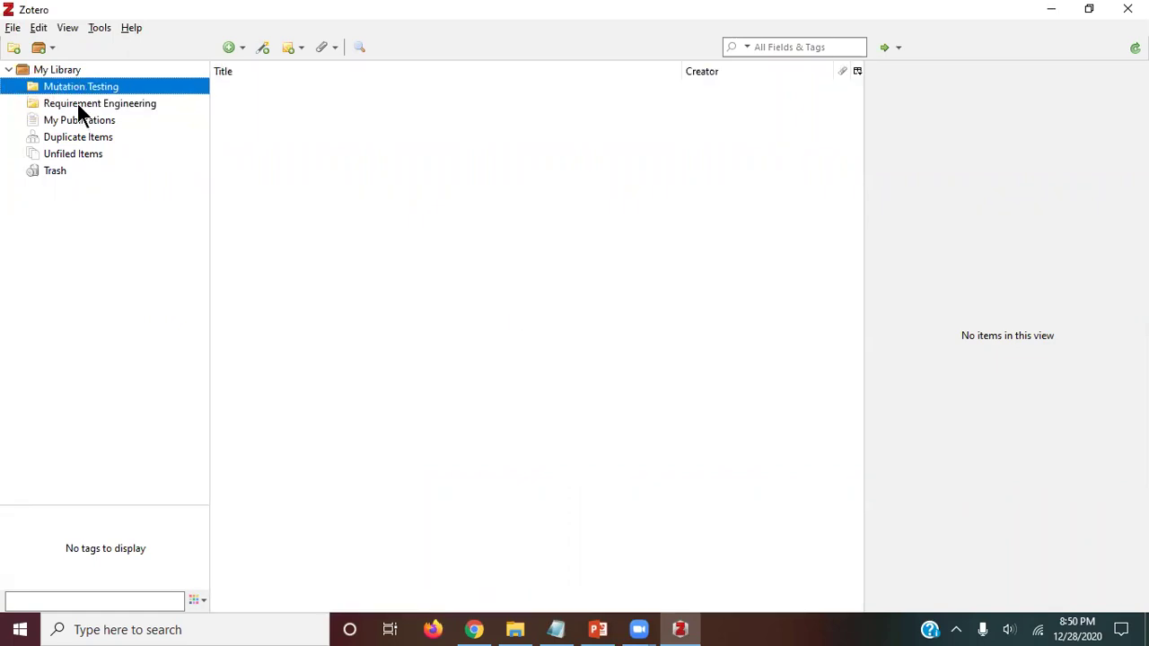
click(79, 106)
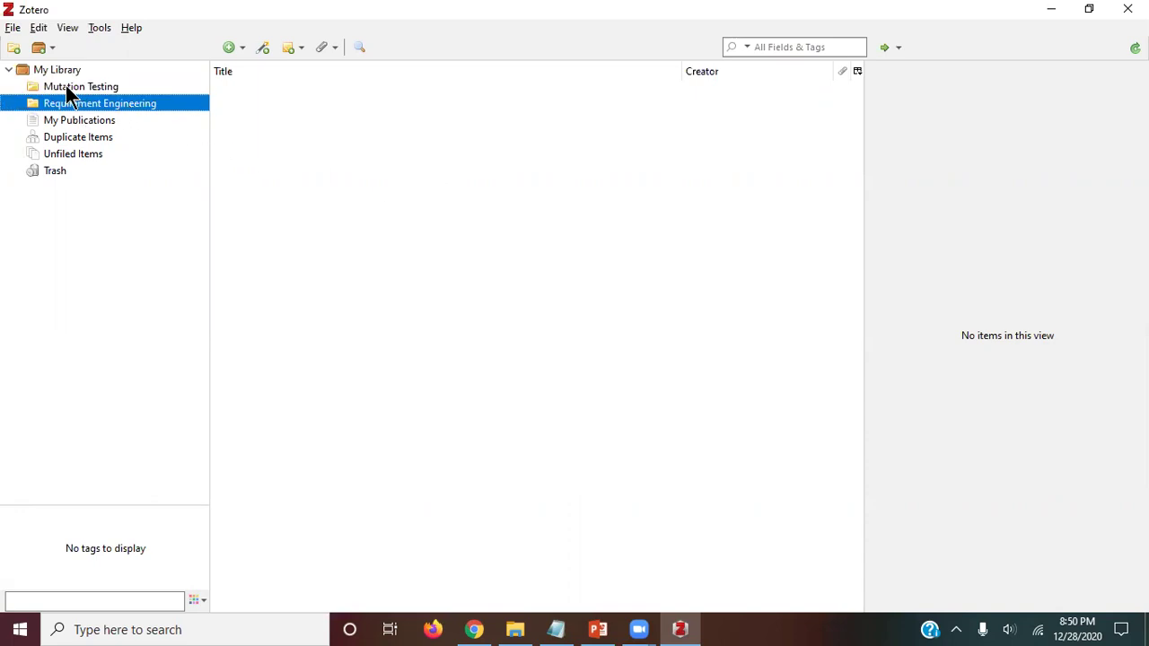
right_click(66, 86)
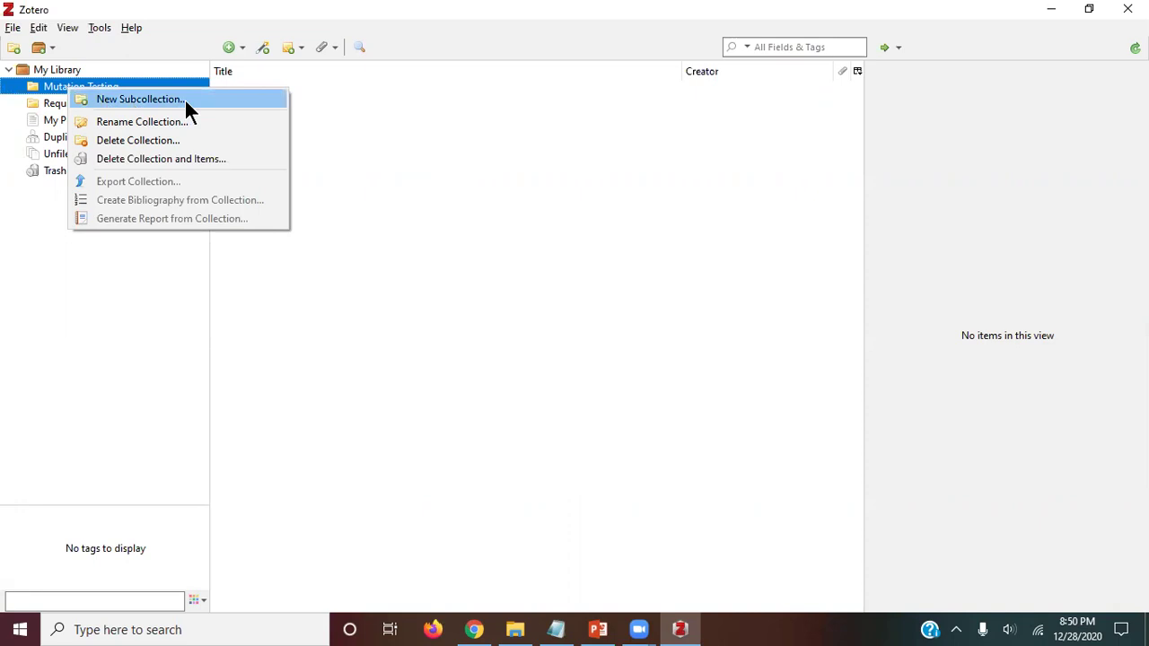
click(505, 183)
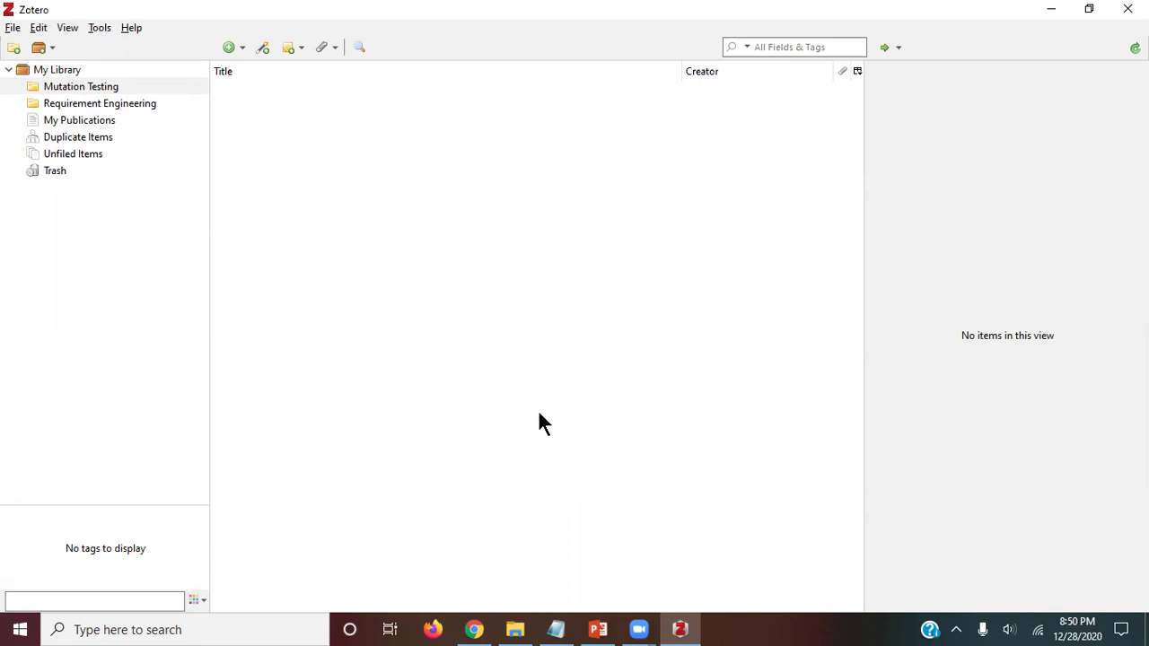
Step: Close the Zotero download tab and open the Improved Genetic Algorithm paper from Scholar in a new tab
click(472, 628)
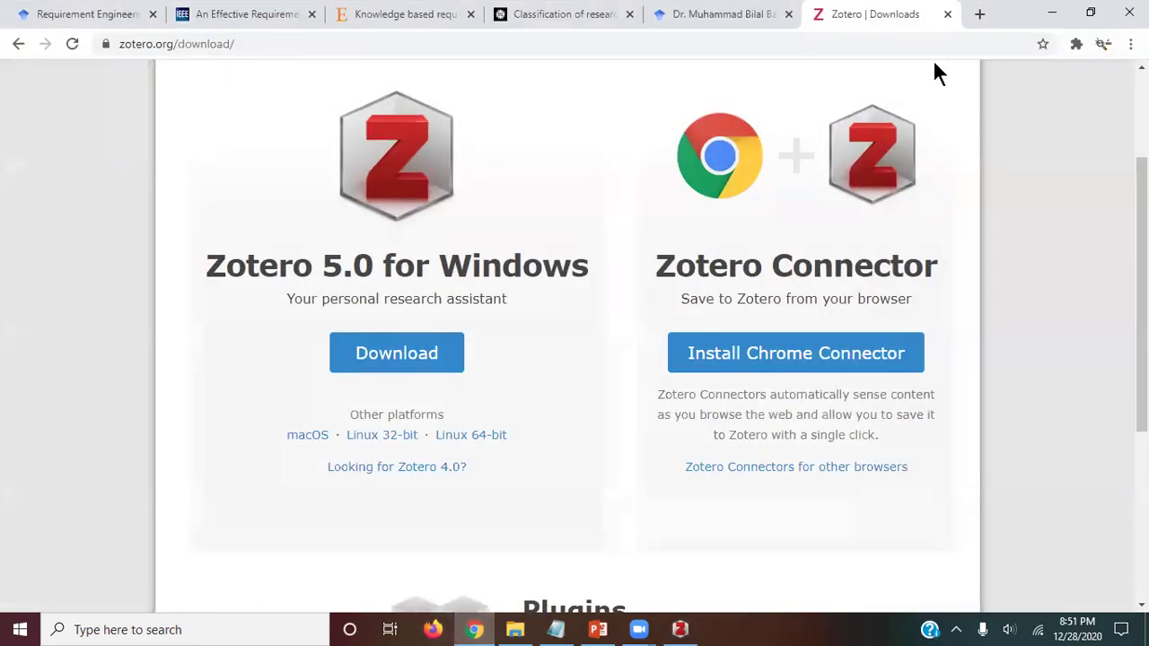
click(947, 15)
scroll(35, 296, down, 3)
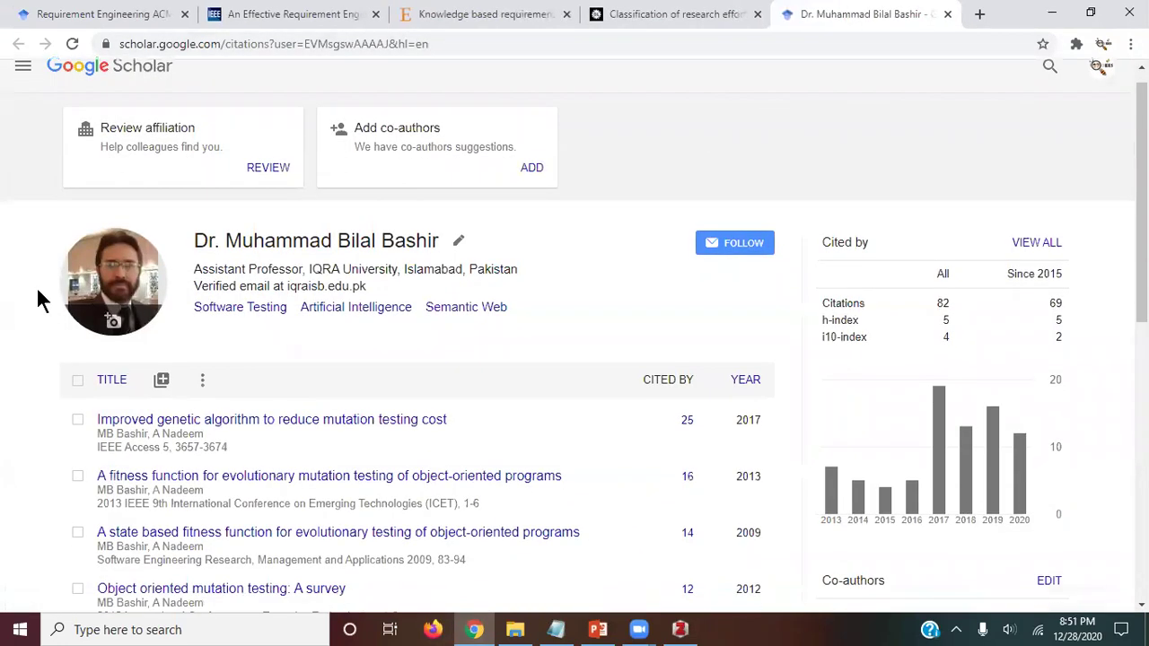
scroll(7, 299, down, 1)
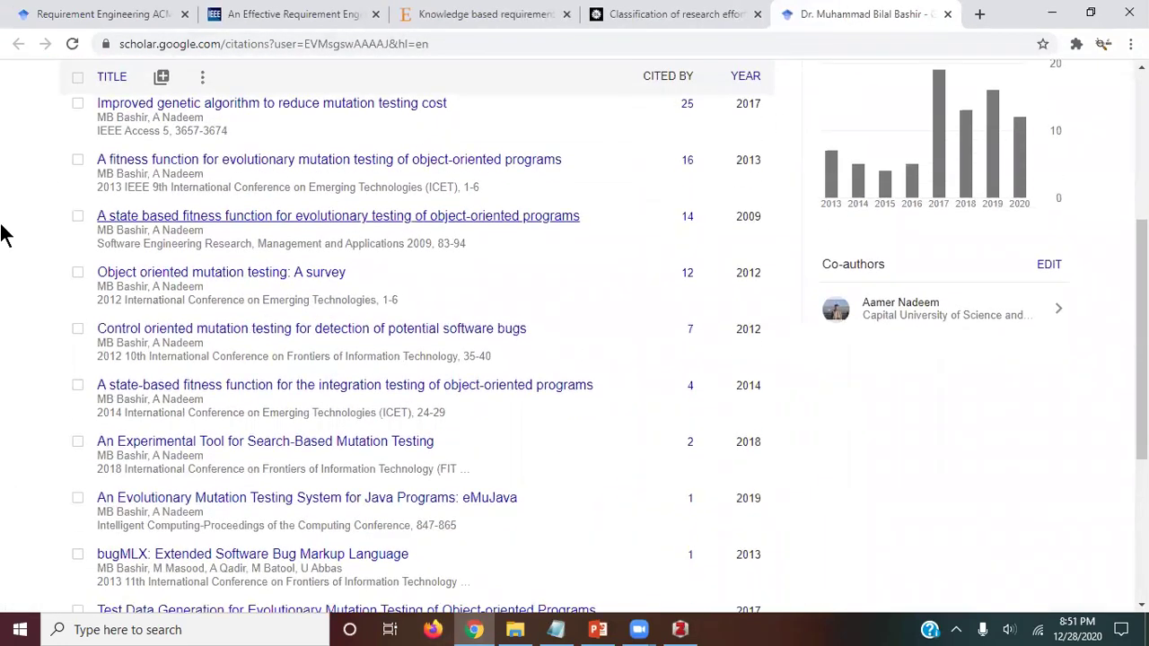
scroll(7, 233, up, 1)
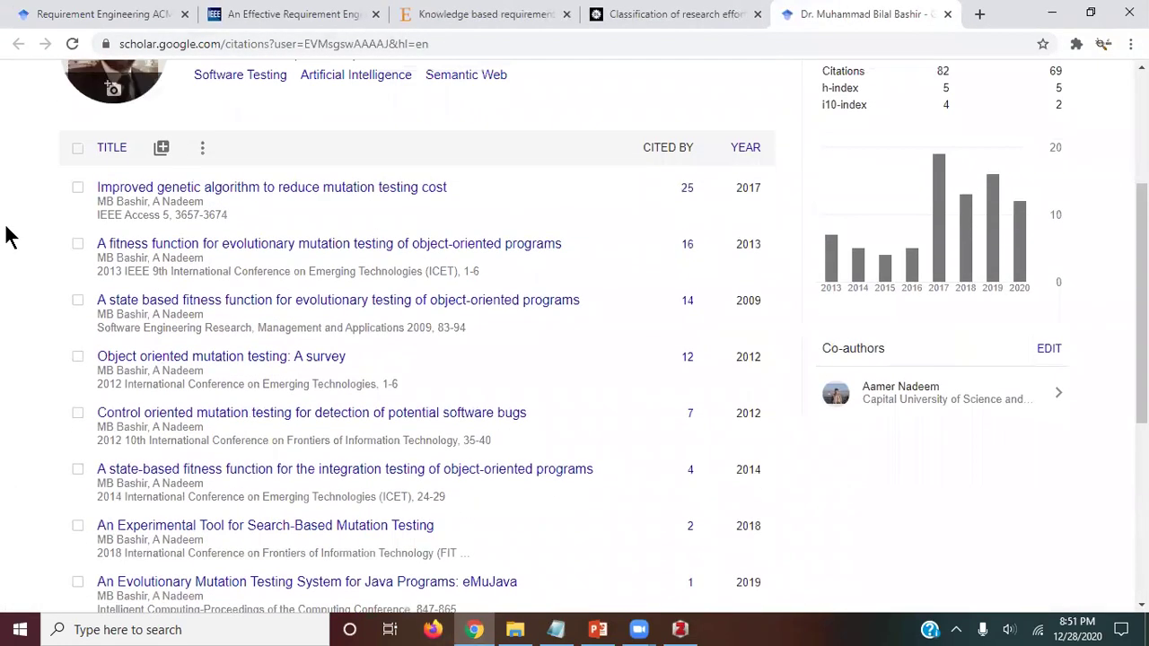
right_click(276, 190)
click(251, 187)
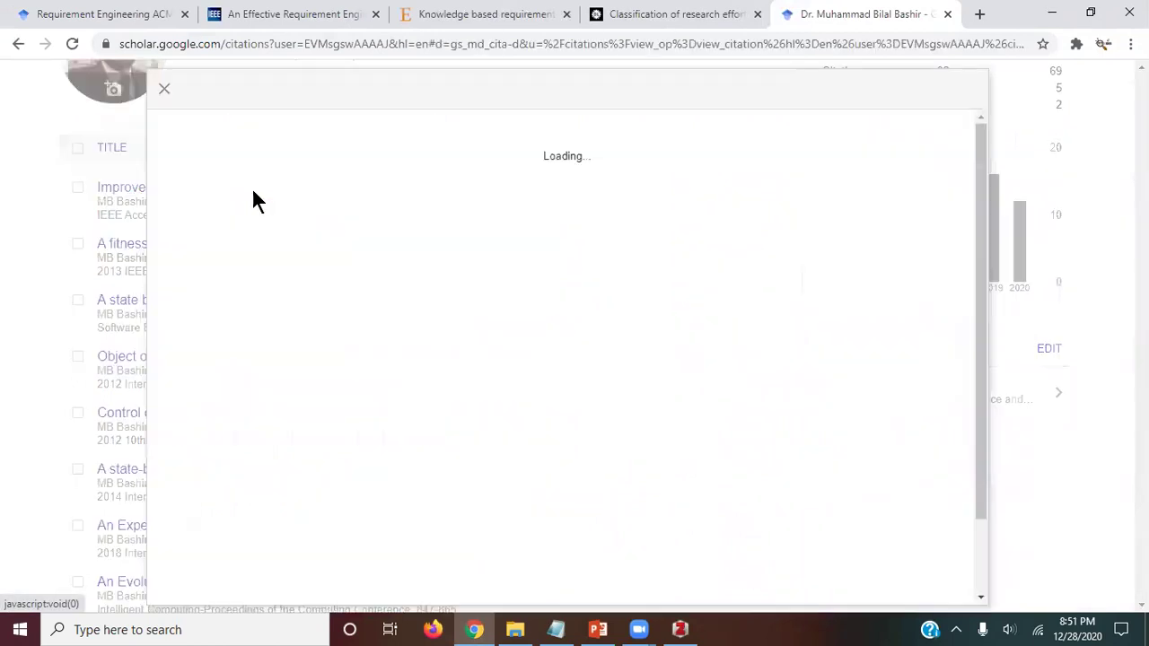
right_click(455, 155)
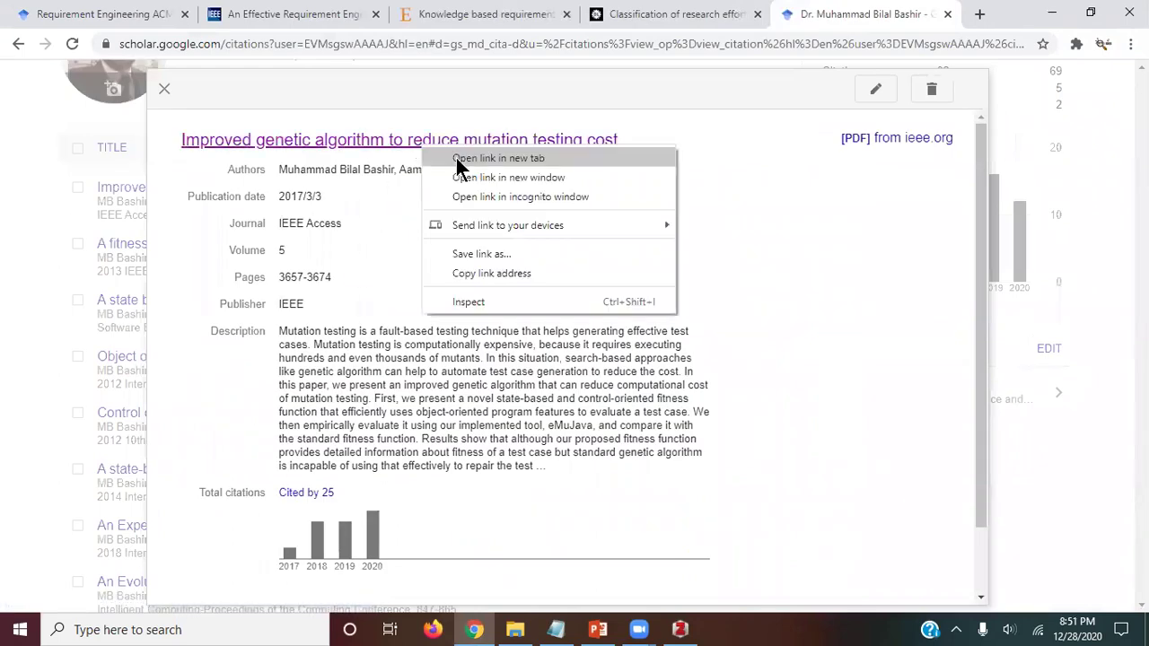
click(458, 159)
click(14, 288)
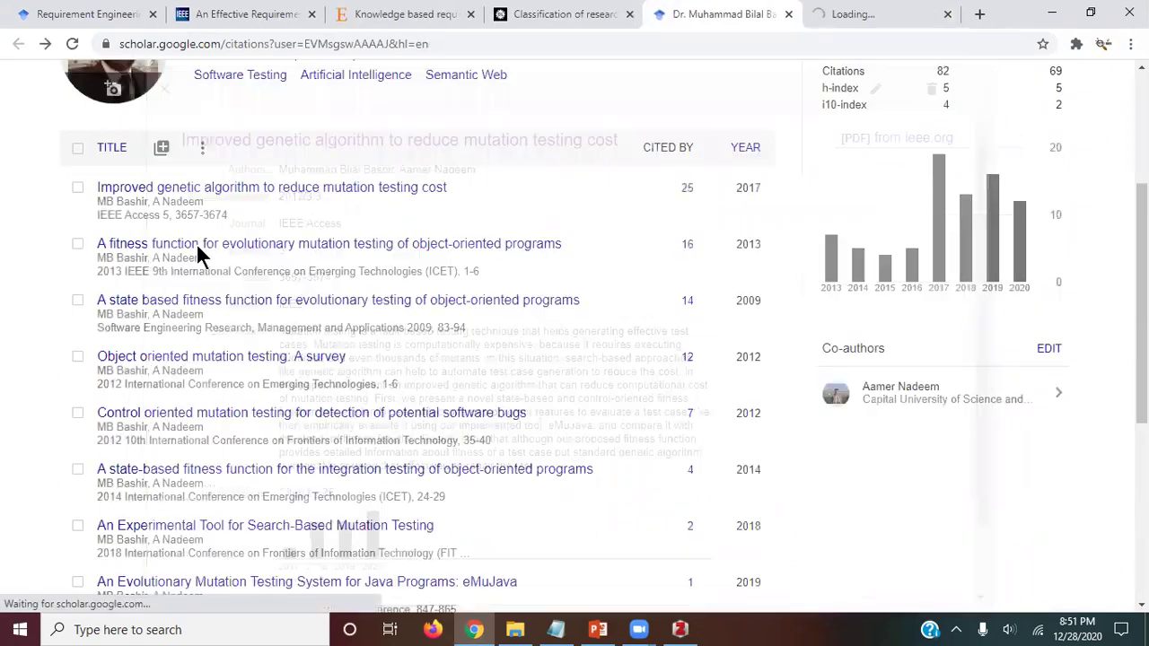
Step: Open the mutation testing survey and the Experimental Tool paper in new background tabs
scroll(296, 247, down, 3)
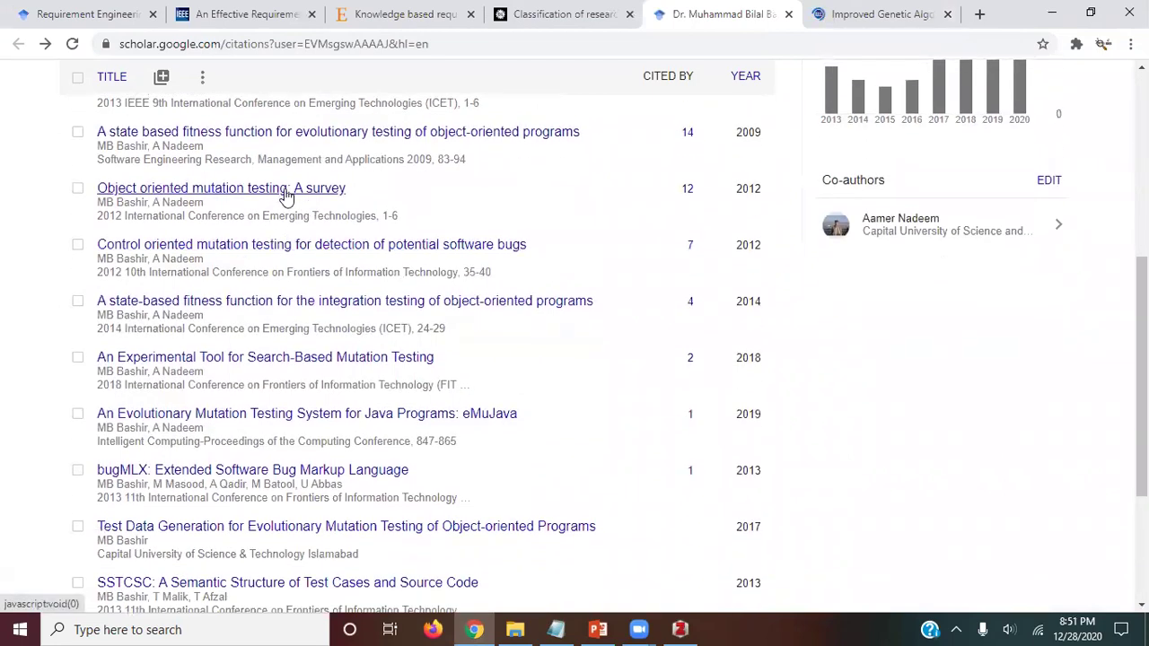
click(291, 189)
right_click(421, 143)
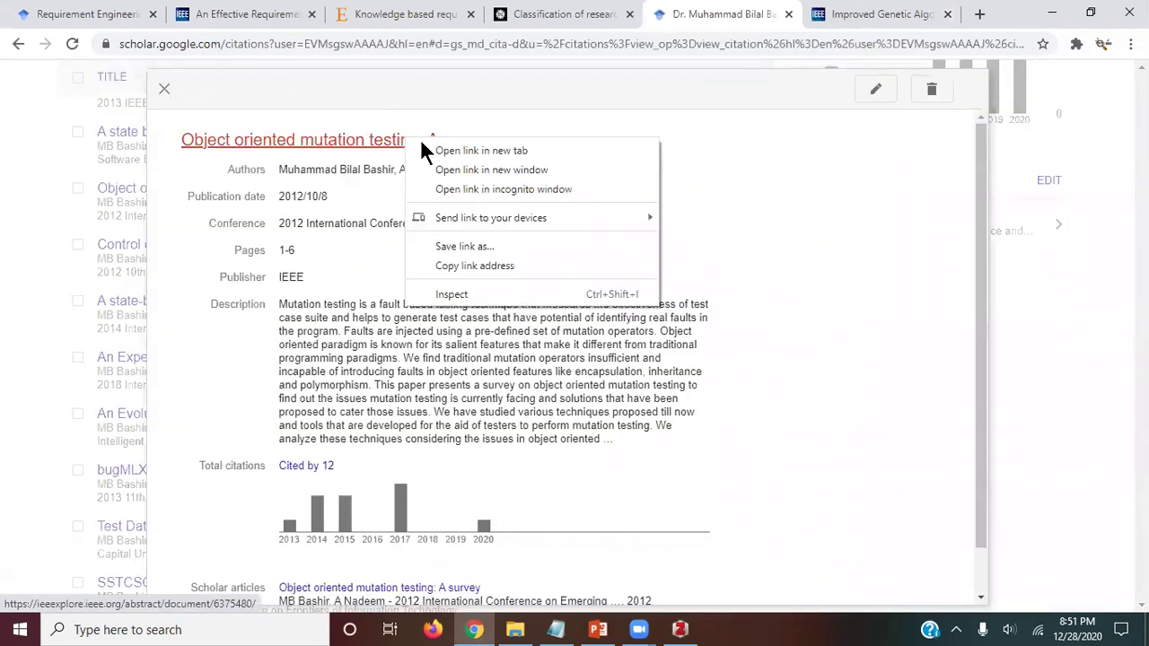
click(438, 149)
click(21, 256)
scroll(264, 243, down, 3)
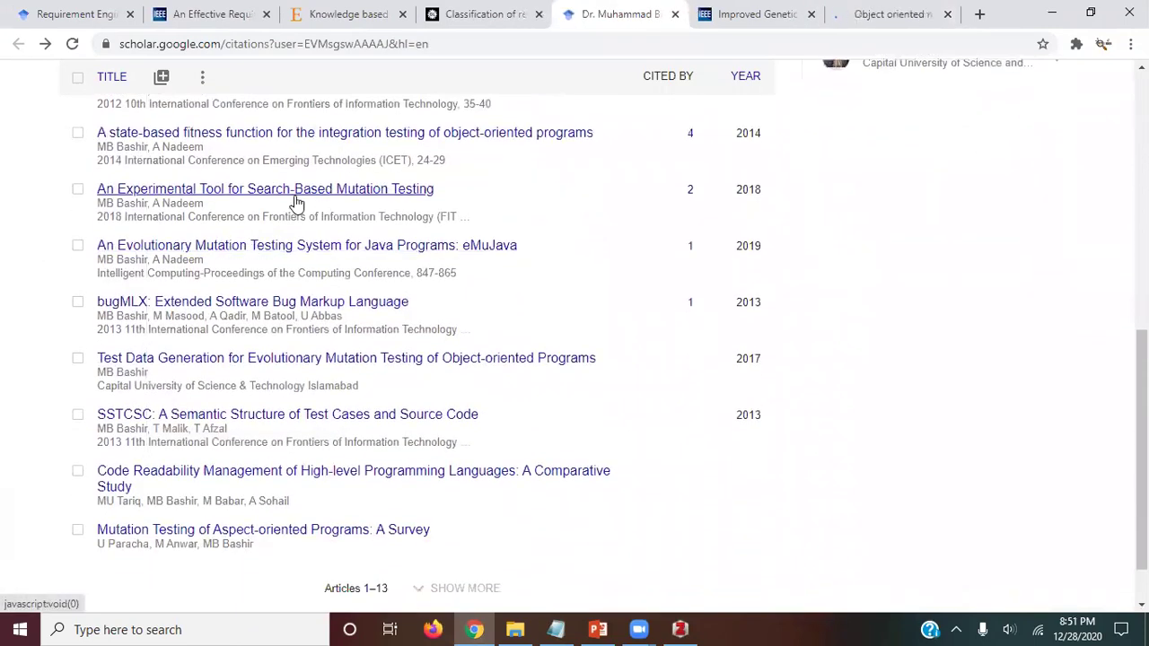
click(364, 190)
right_click(379, 148)
click(408, 152)
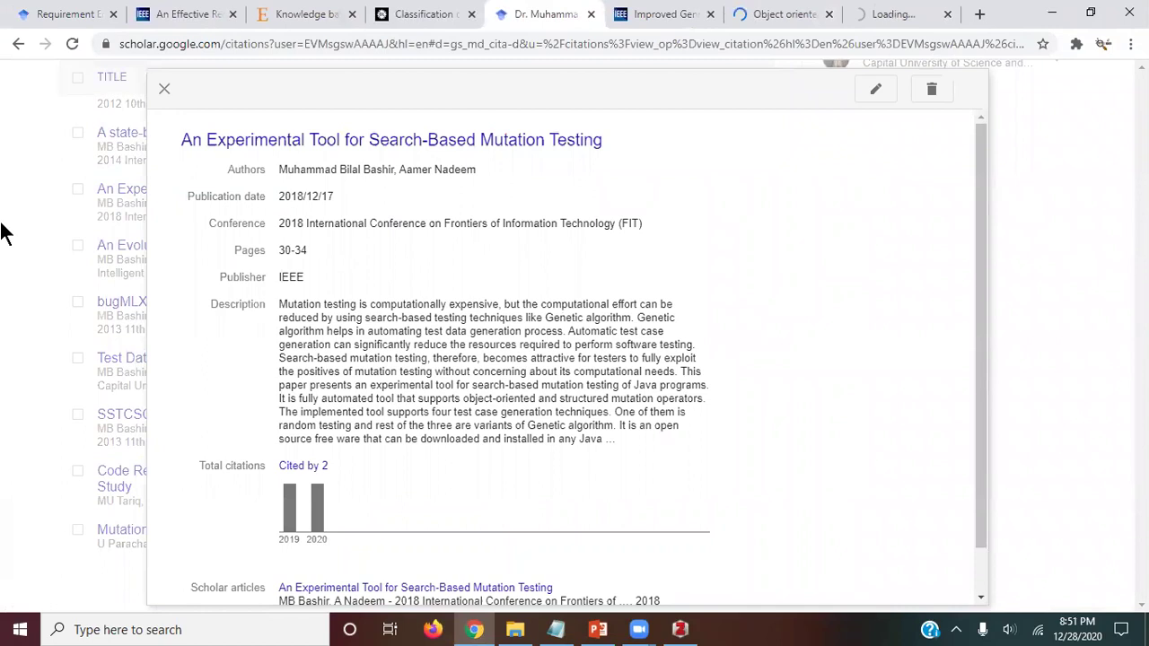
click(21, 219)
Step: Open the eMuJava and state based fitness function papers in new tabs, then switch to the genetic algorithm article
scroll(141, 244, down, 1)
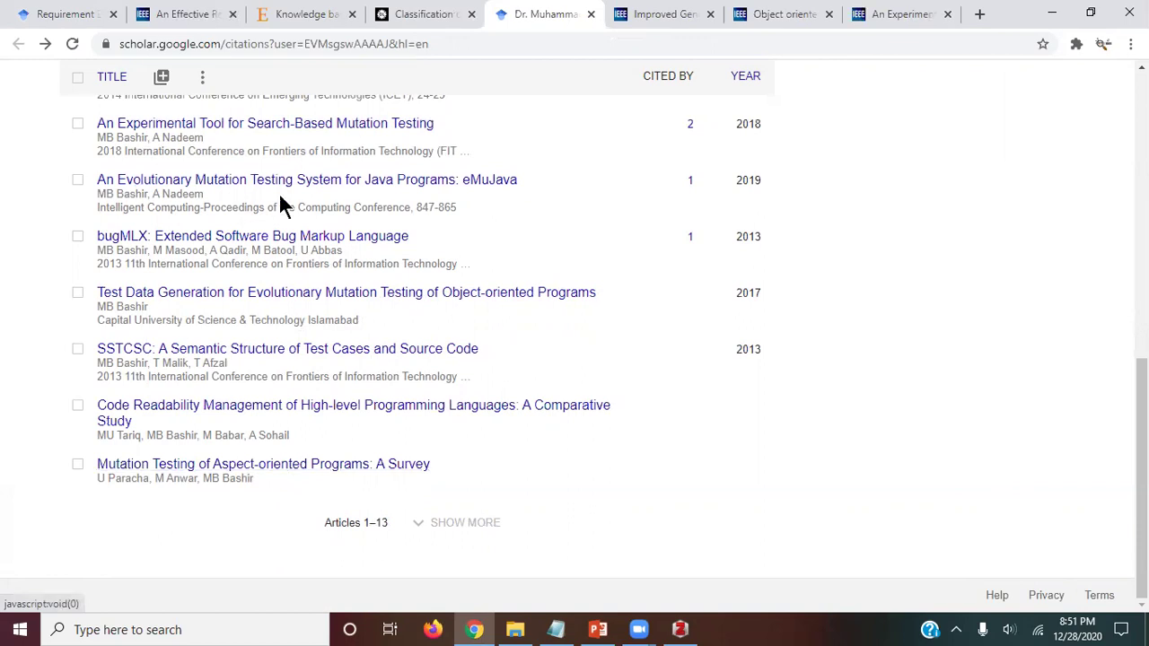
click(257, 181)
right_click(425, 141)
click(449, 149)
click(15, 275)
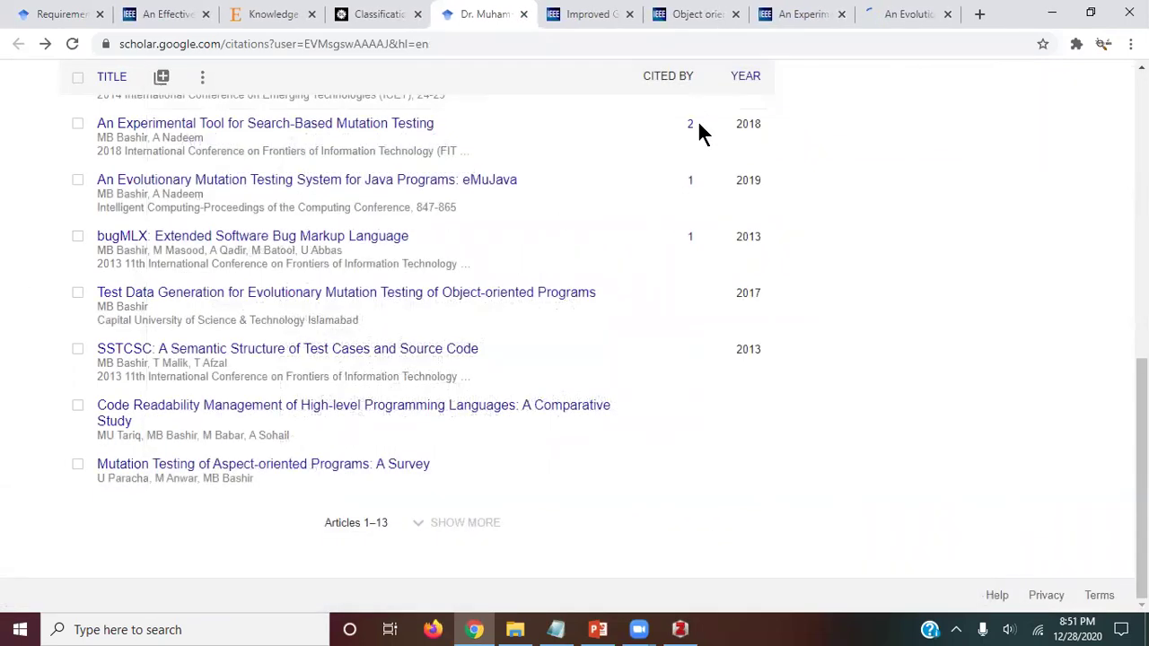
scroll(159, 262, up, 3)
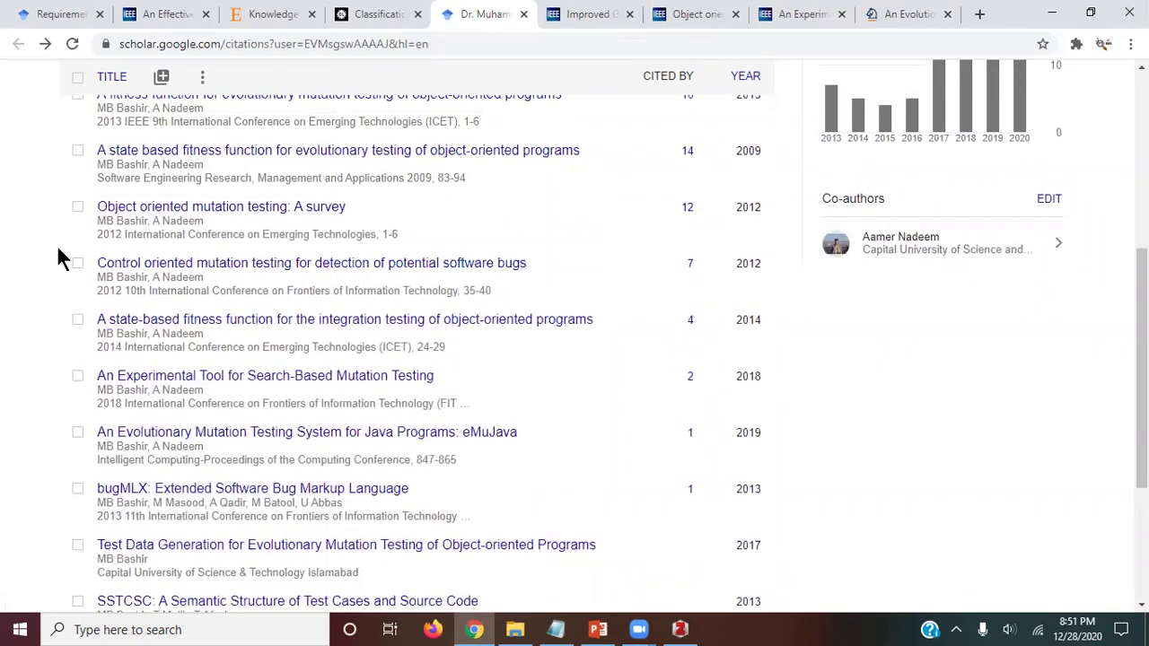
scroll(59, 258, up, 1)
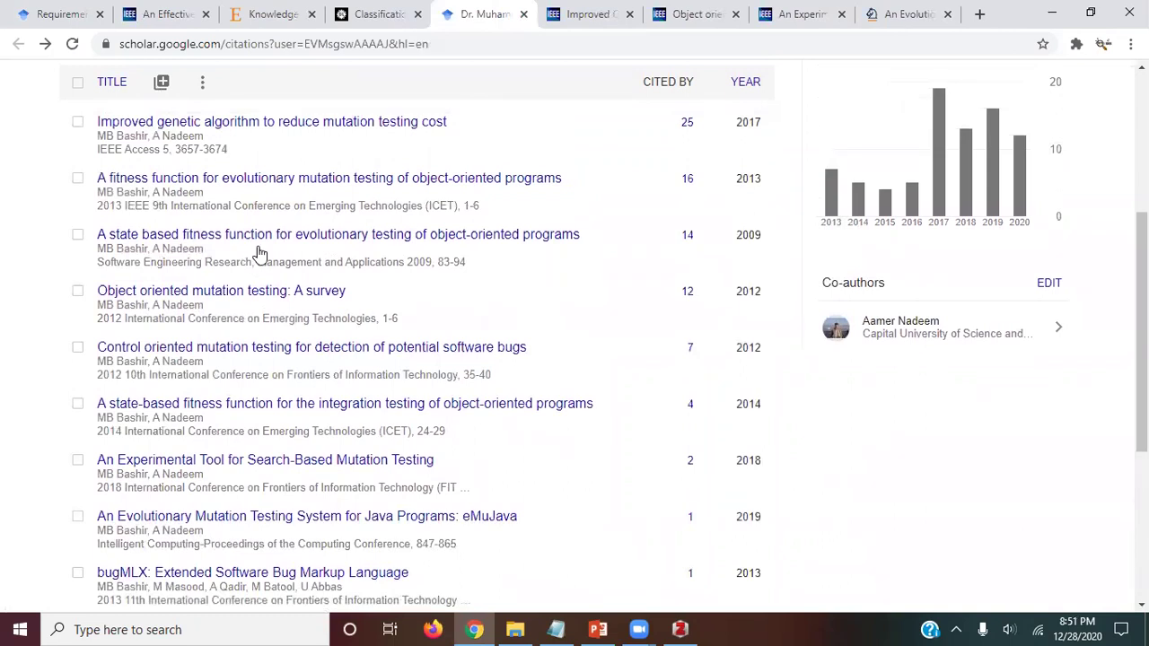
click(320, 235)
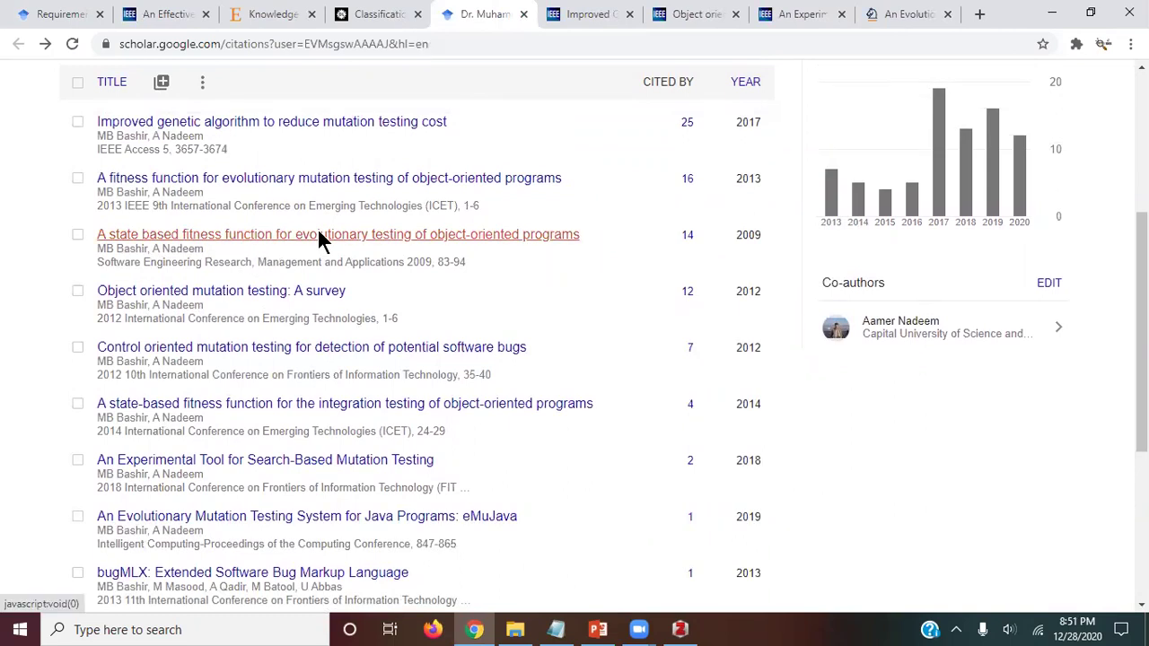
right_click(401, 142)
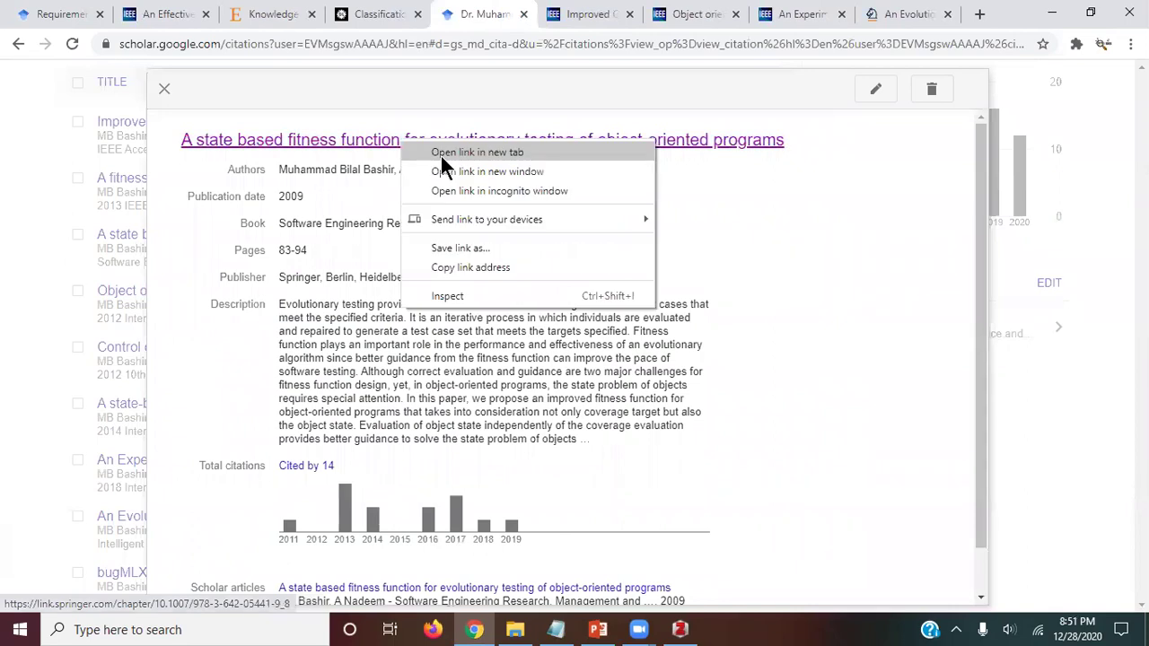
click(455, 153)
click(5, 282)
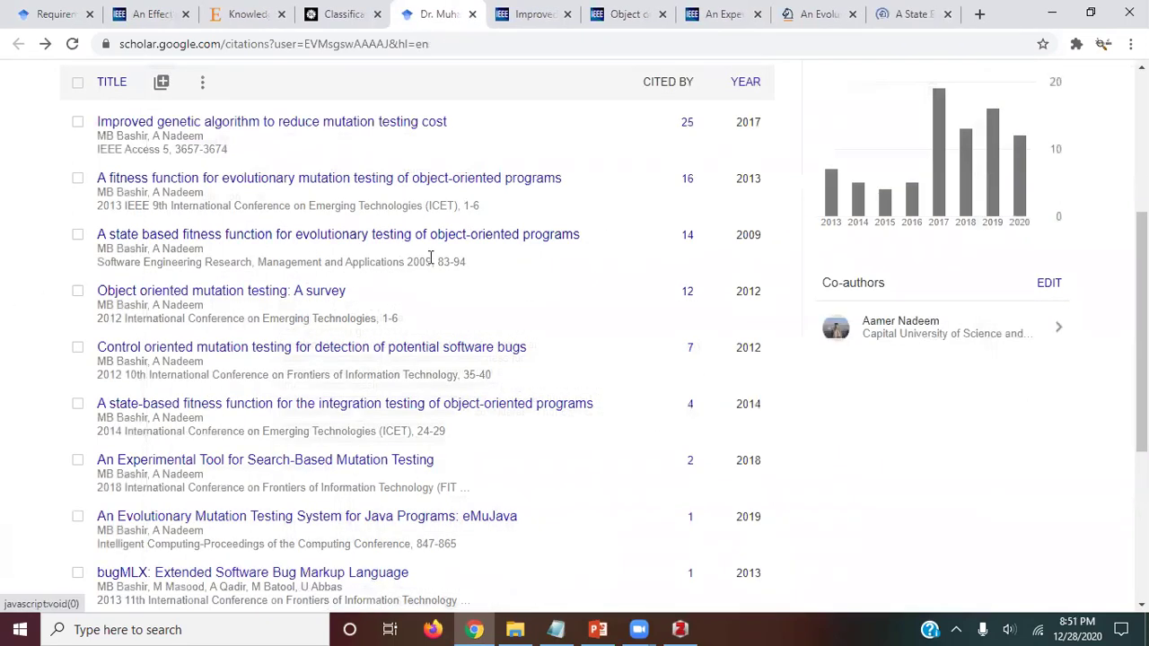
key(ctrl+Tab)
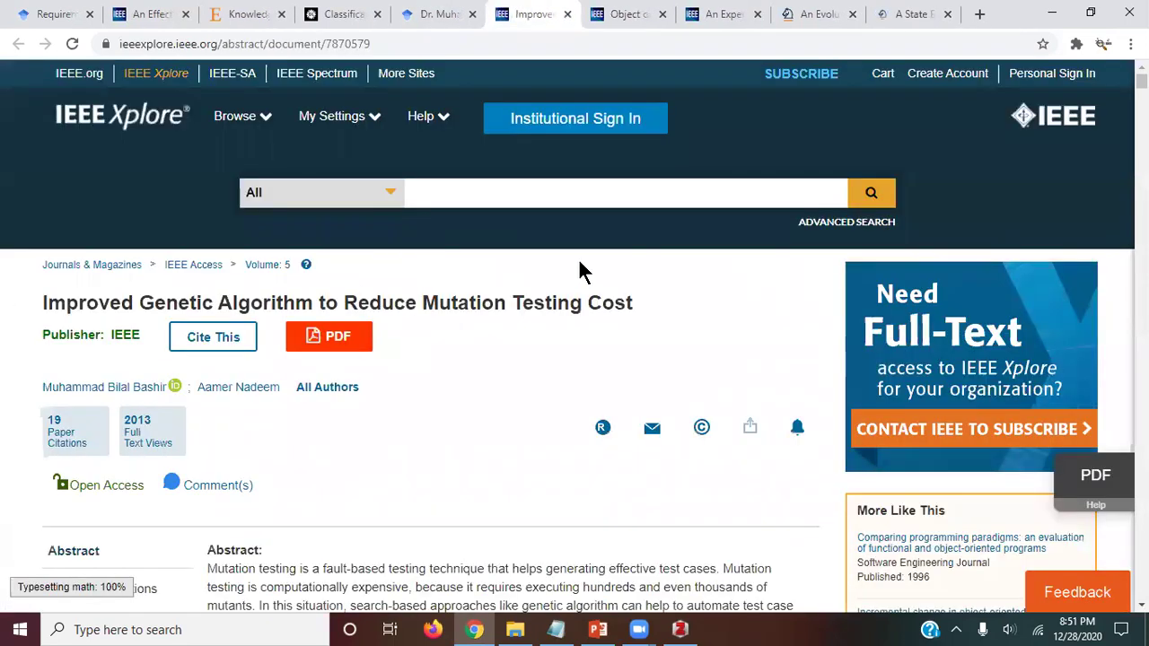
Step: Select the paper's DOI 10.1109/ACCESS.2017.2678200 in its publication details, then bring Zotero forward
scroll(396, 300, down, 2)
scroll(359, 283, down, 2)
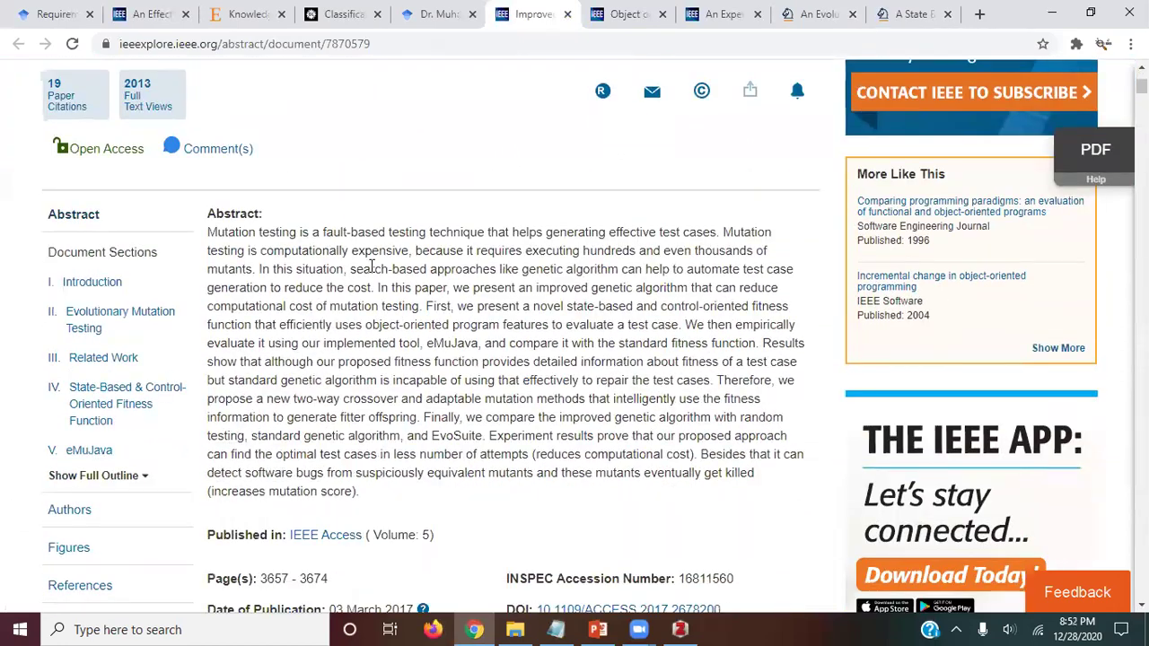
scroll(372, 270, up, 2)
scroll(373, 270, down, 6)
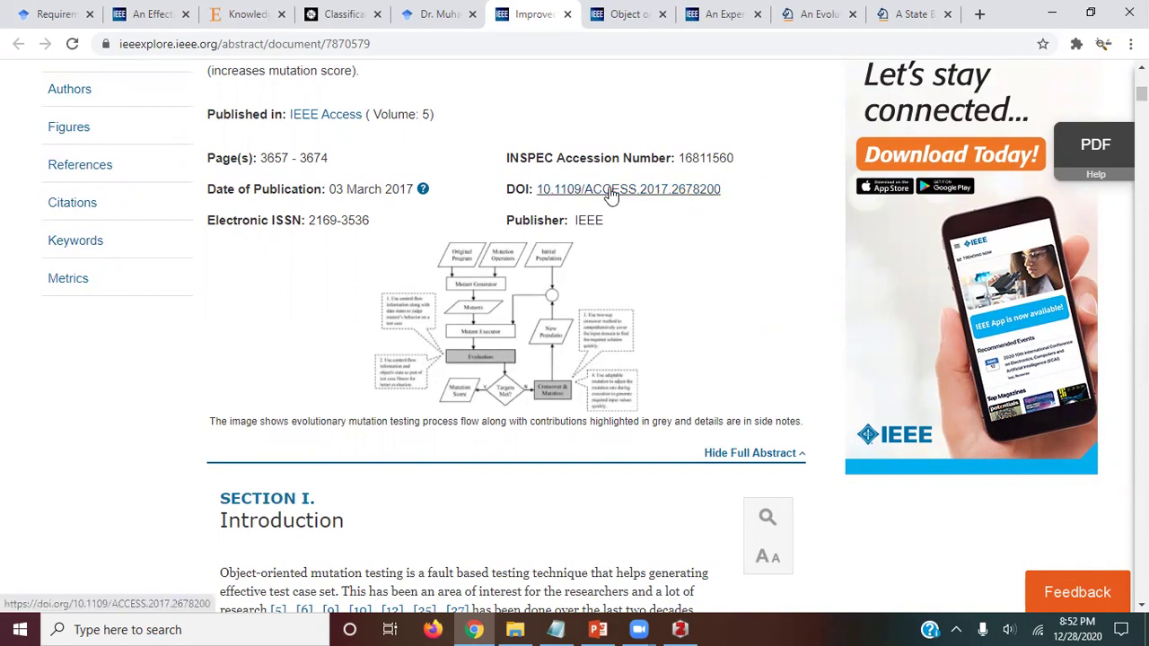
drag(736, 191, 564, 208)
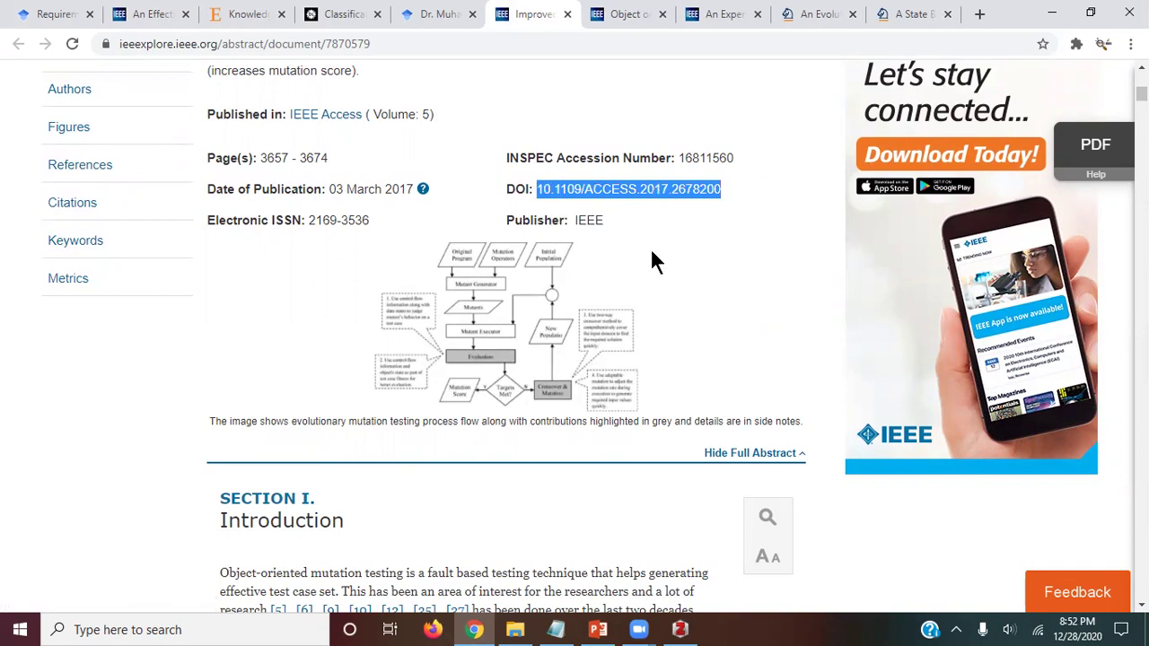
click(680, 629)
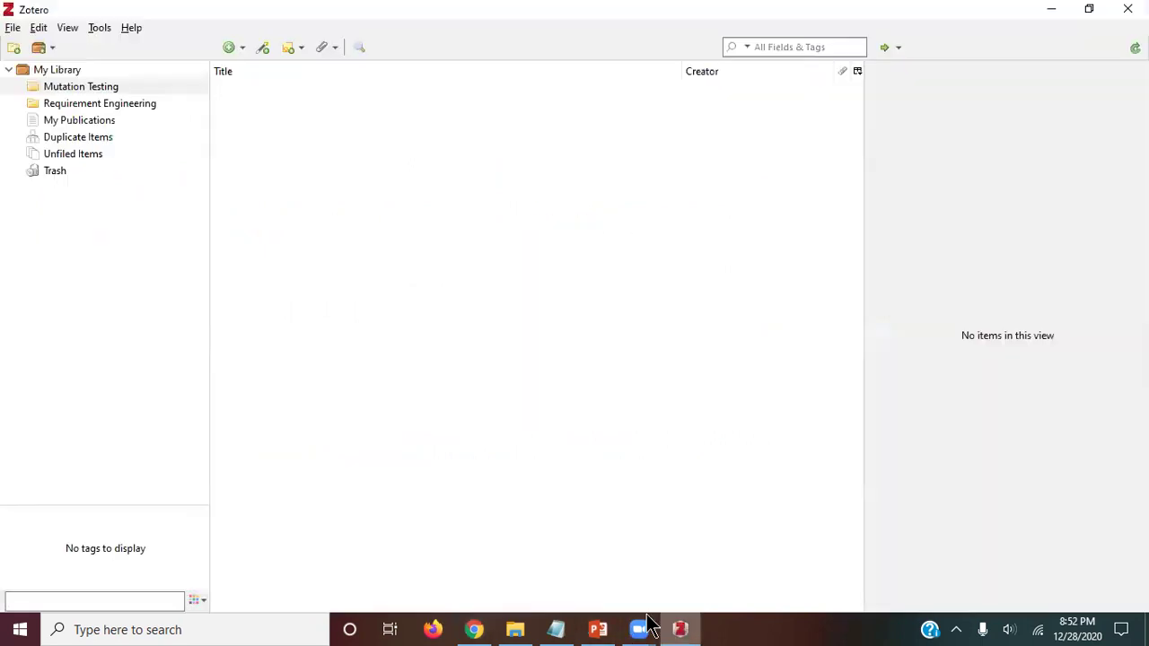
Step: Import the copied DOI into the Mutation Testing collection via Add Item by Identifier, then return to Chrome
click(67, 89)
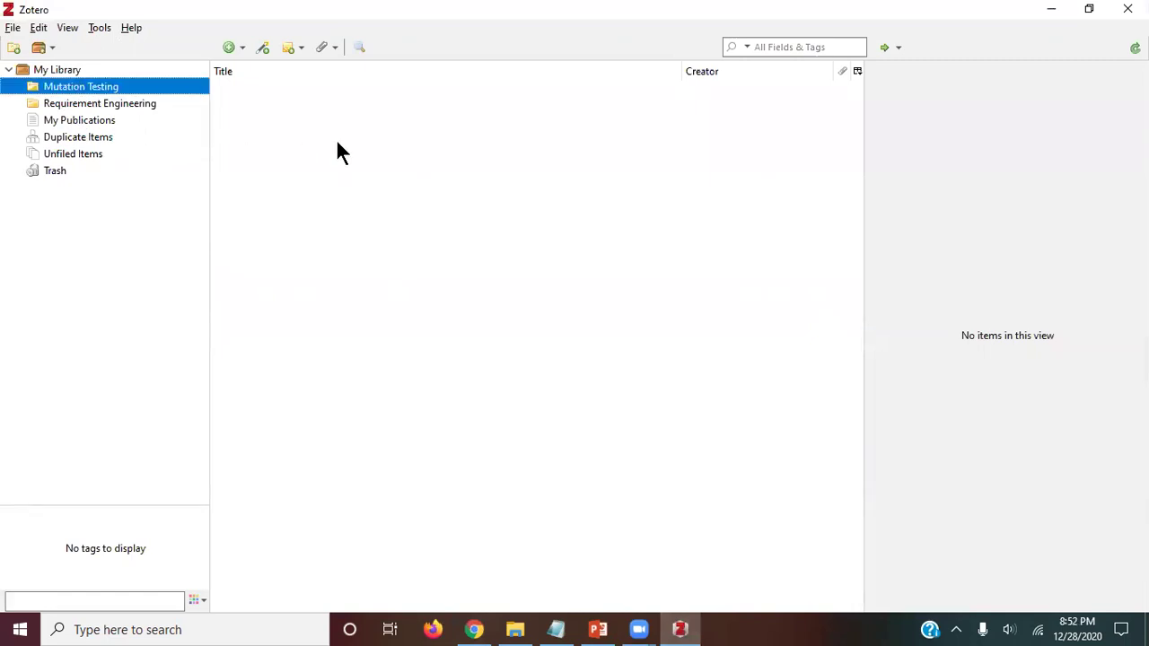
click(262, 47)
text(10.1109/ACCESS.2017.2678200)
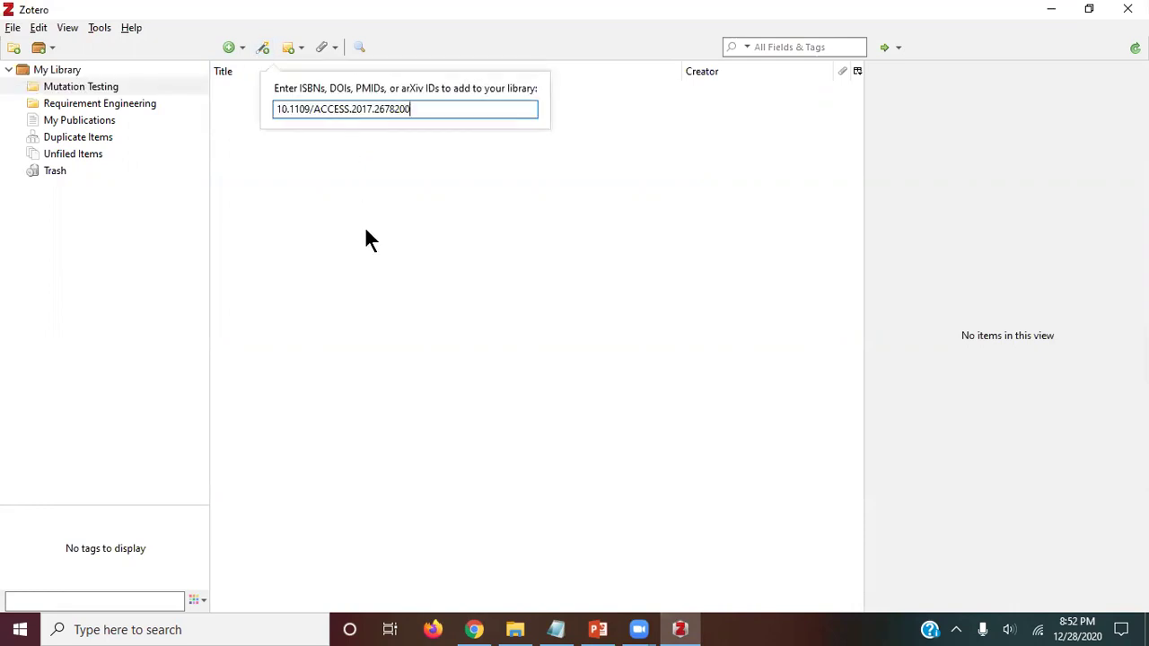
key(Return)
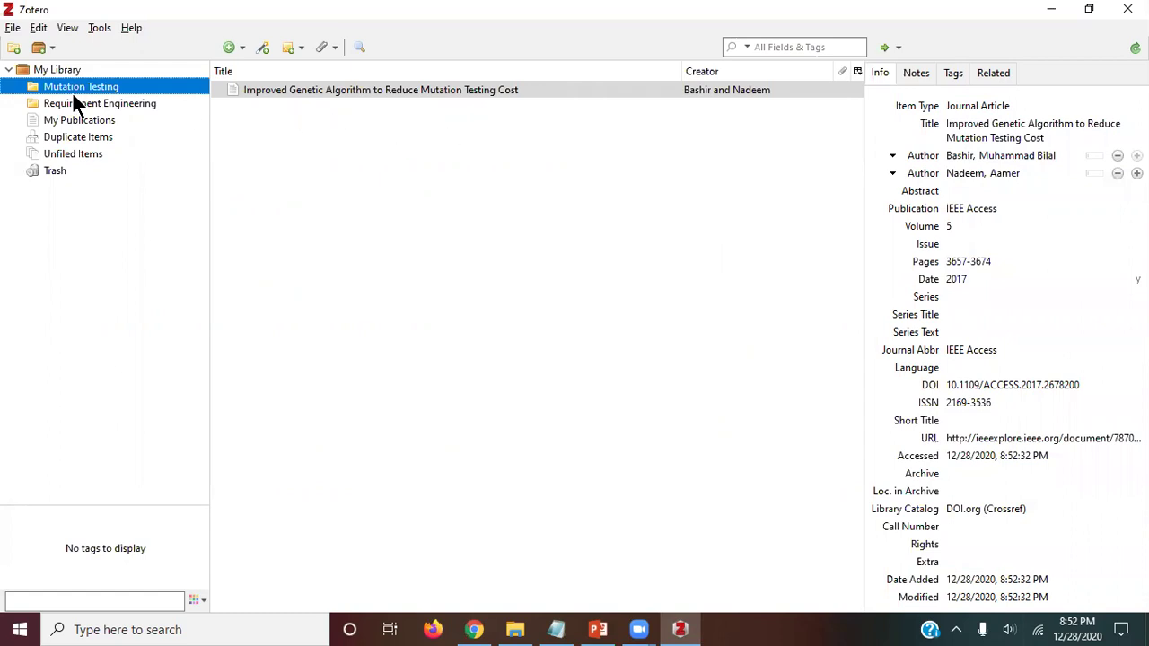
key(alt+Tab)
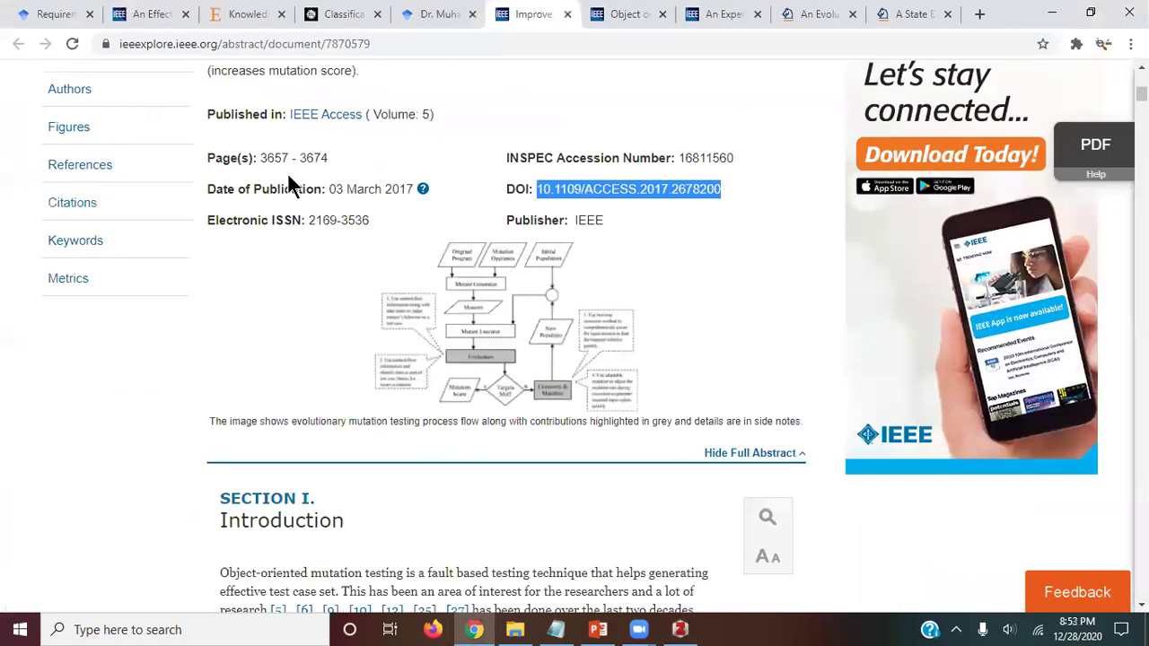
Step: Close the genetic algorithm tab and add the mutation testing survey to Zotero by its DOI link
key(ctrl+w)
scroll(305, 256, down, 6)
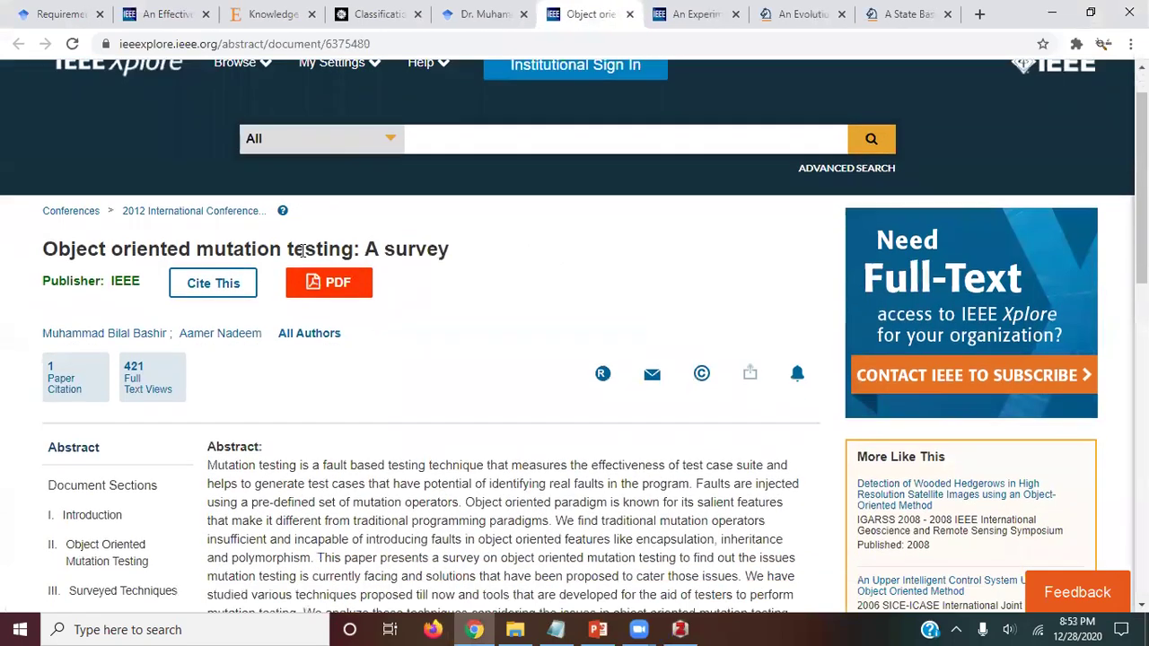
scroll(305, 256, down, 2)
right_click(636, 168)
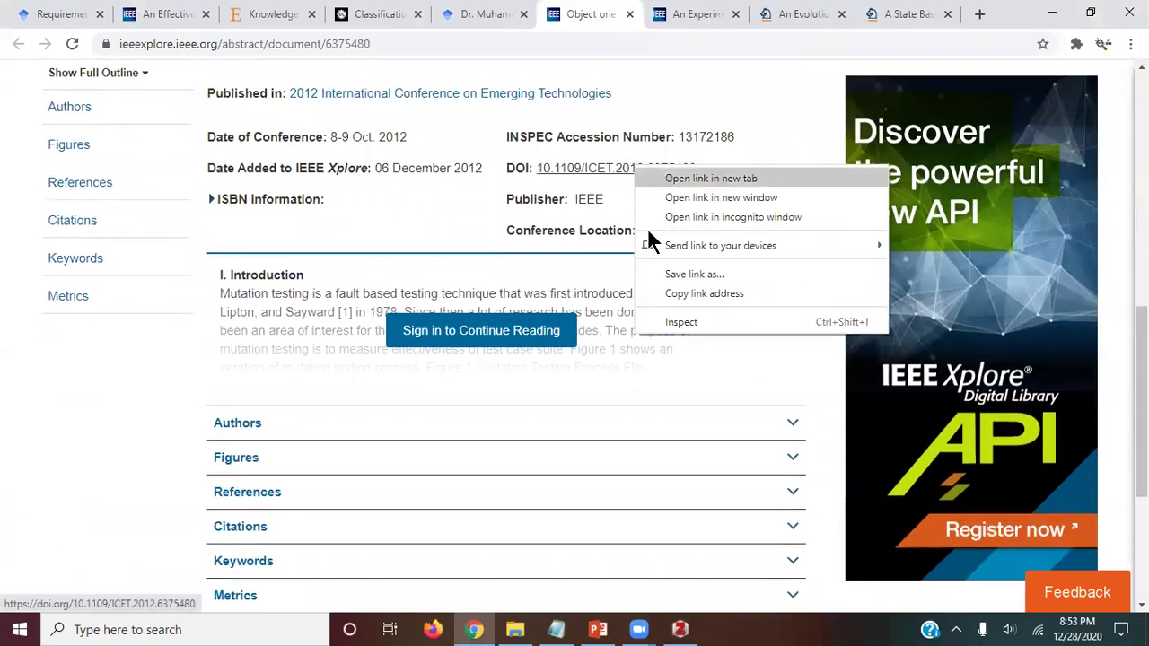
click(687, 294)
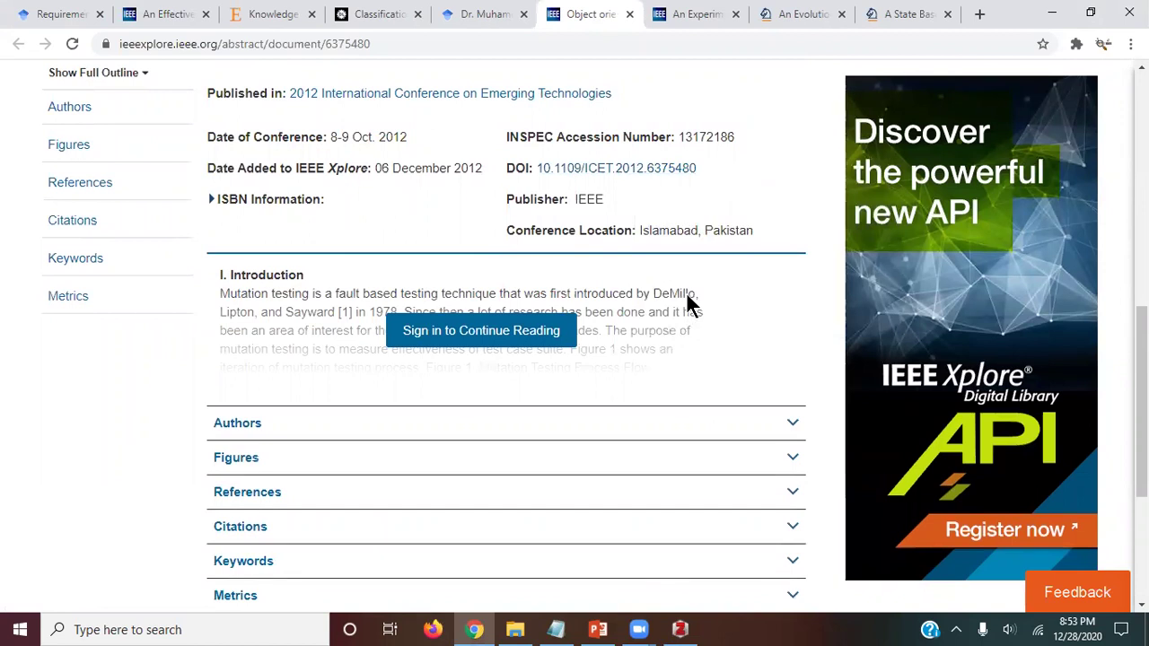
key(alt+Tab)
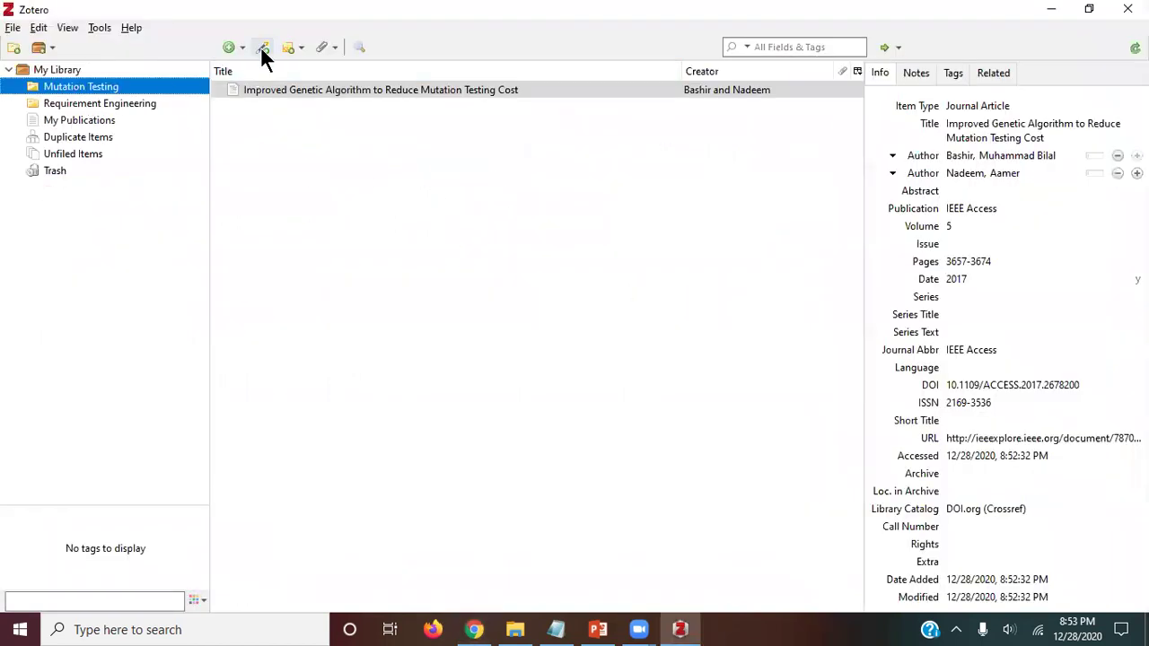
click(262, 47)
key(ctrl+v)
key(Return)
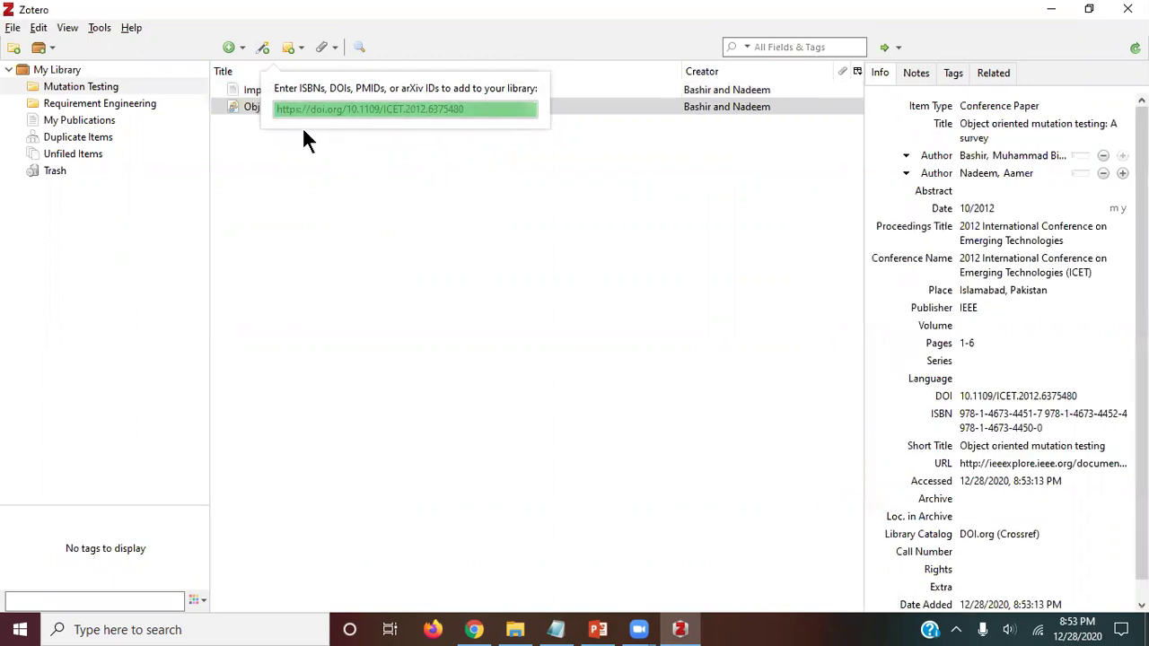
key(alt+Tab)
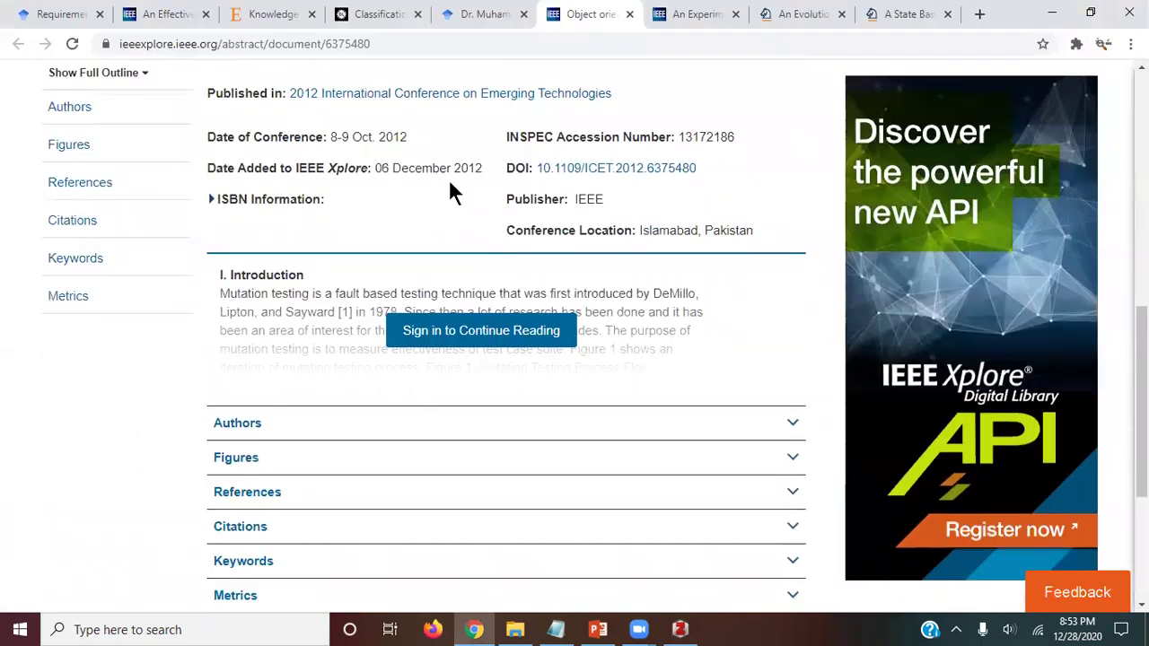
Step: Add the Experimental Tool paper to Zotero by its DOI link and close its tab
key(ctrl+w)
scroll(365, 266, down, 8)
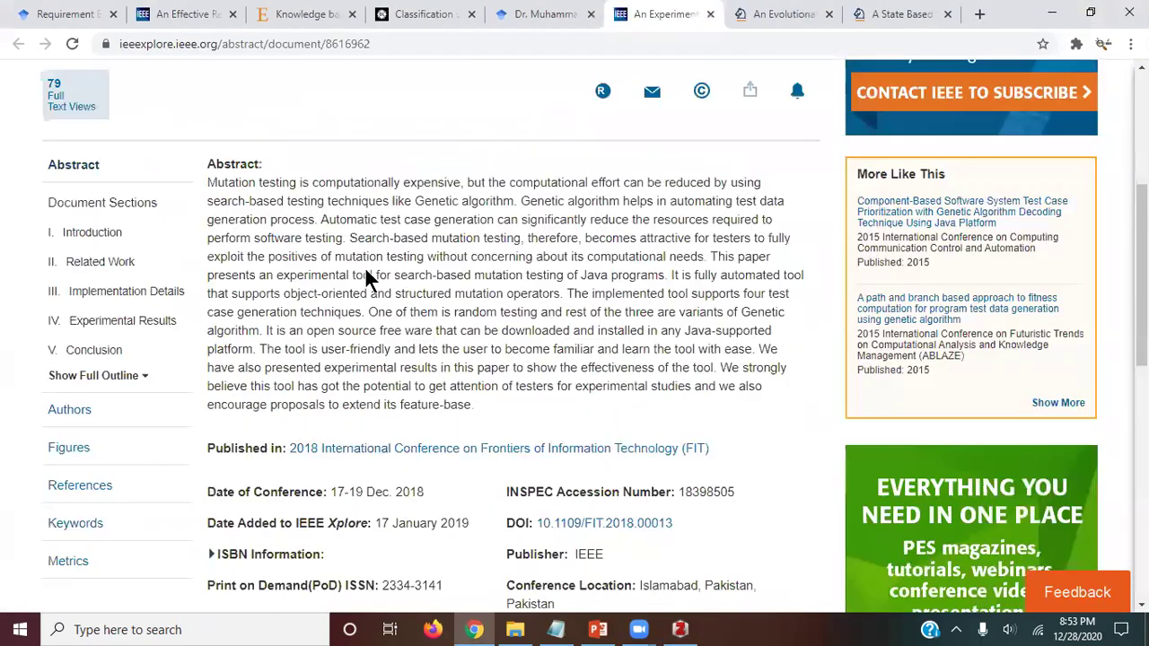
right_click(612, 193)
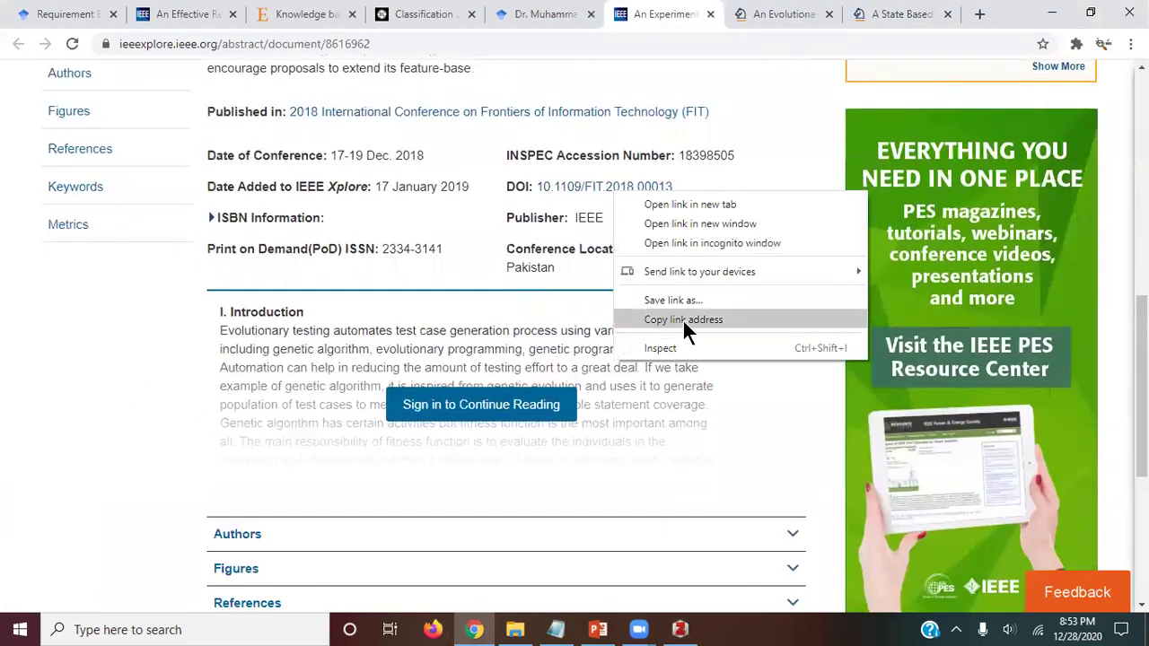
click(682, 318)
key(alt+Tab)
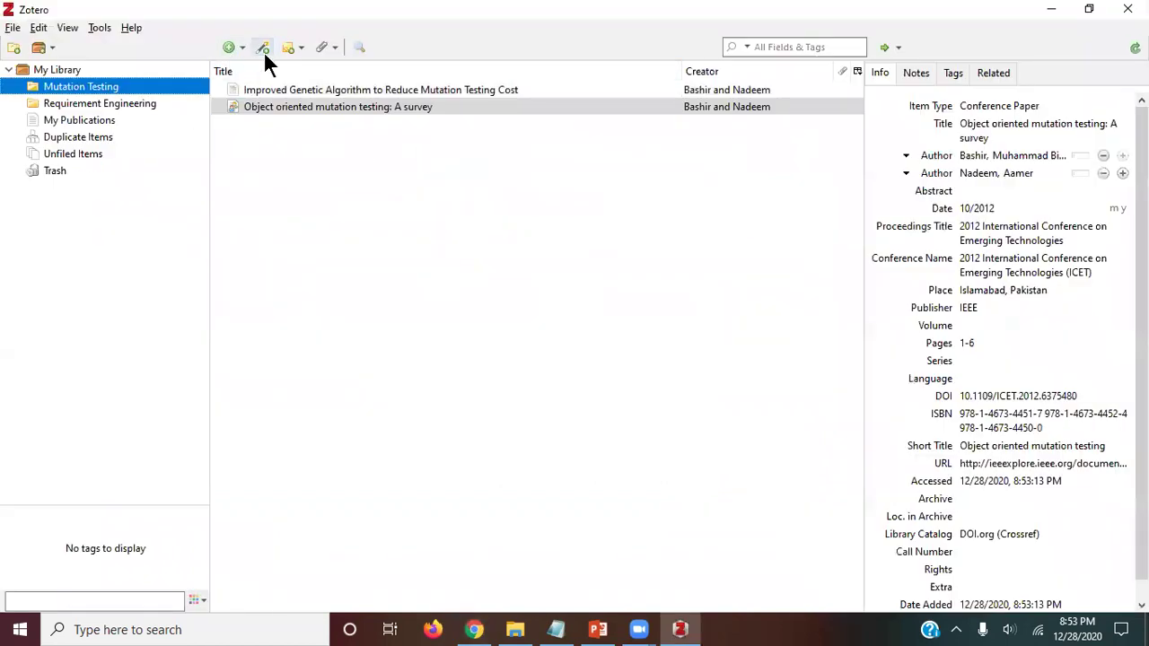
click(263, 50)
key(ctrl+v)
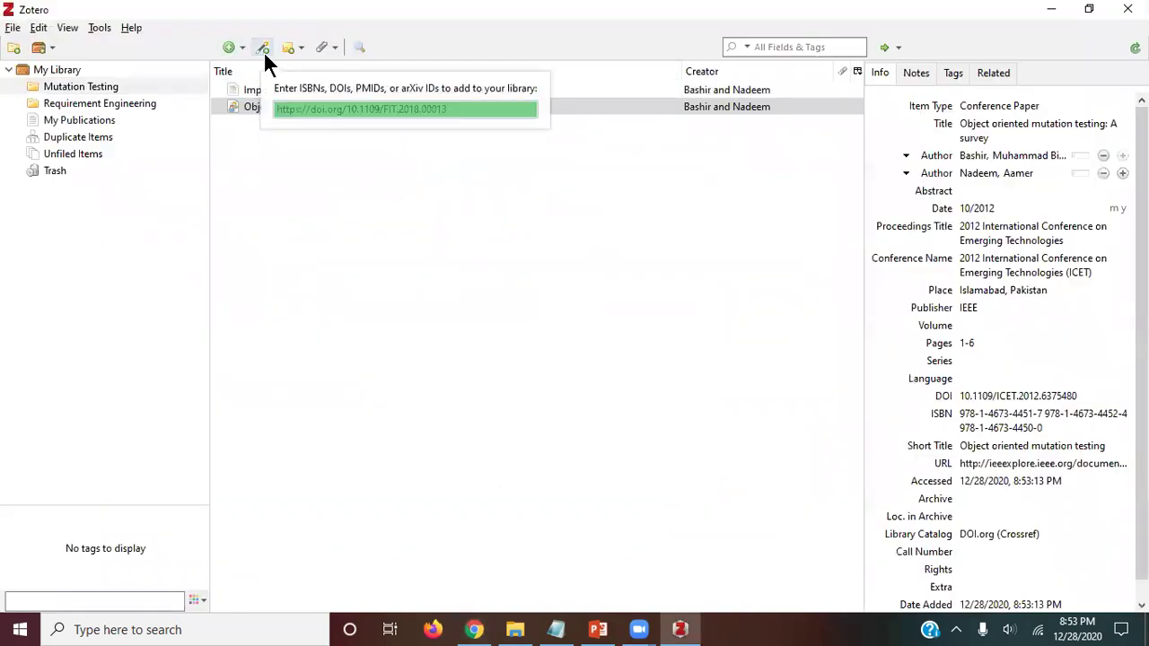
key(alt+Tab)
key(ctrl+w)
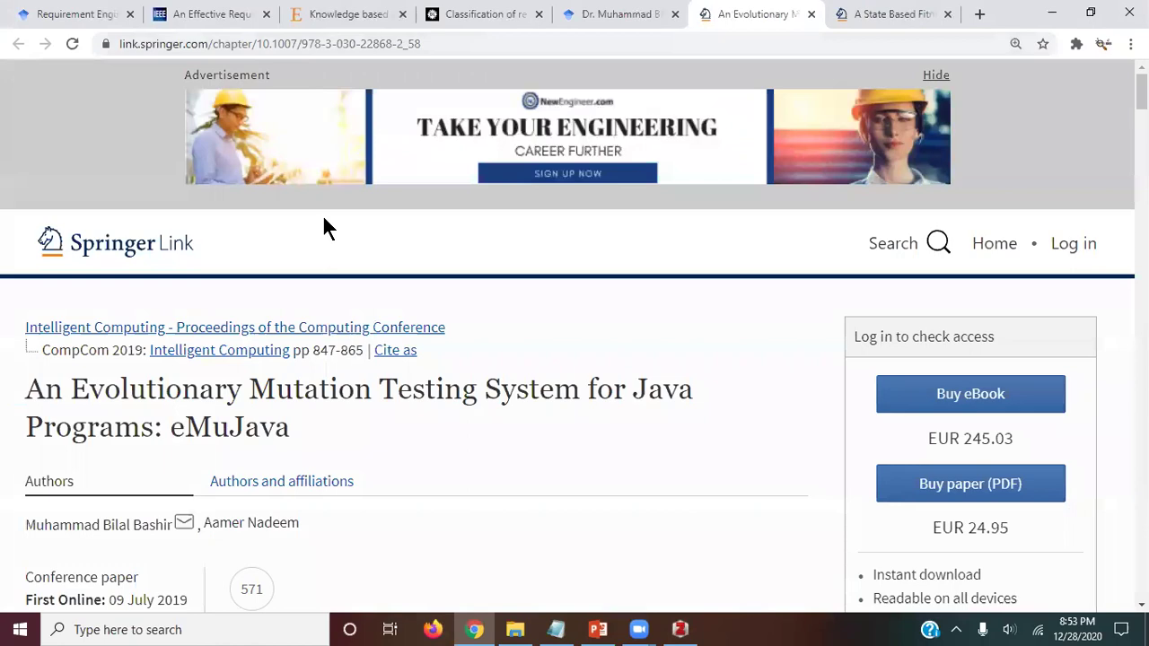
Step: Find 'DOI' on the eMuJava Springer page and select the chapter's DOI link
scroll(324, 218, down, 5)
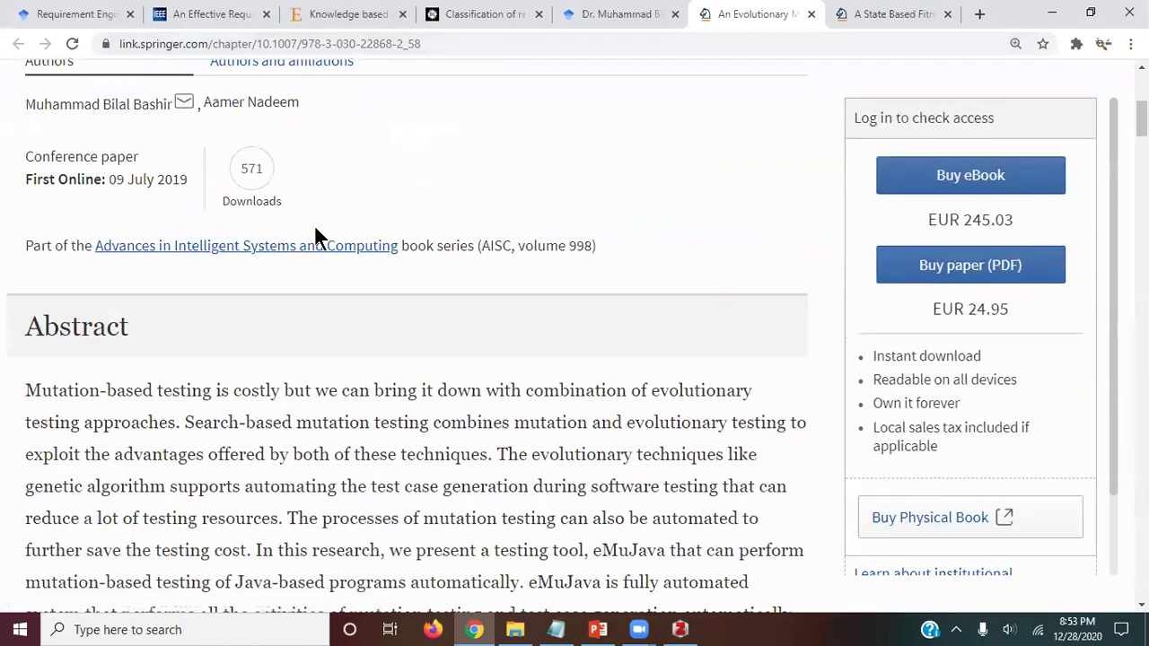
scroll(324, 219, up, 2)
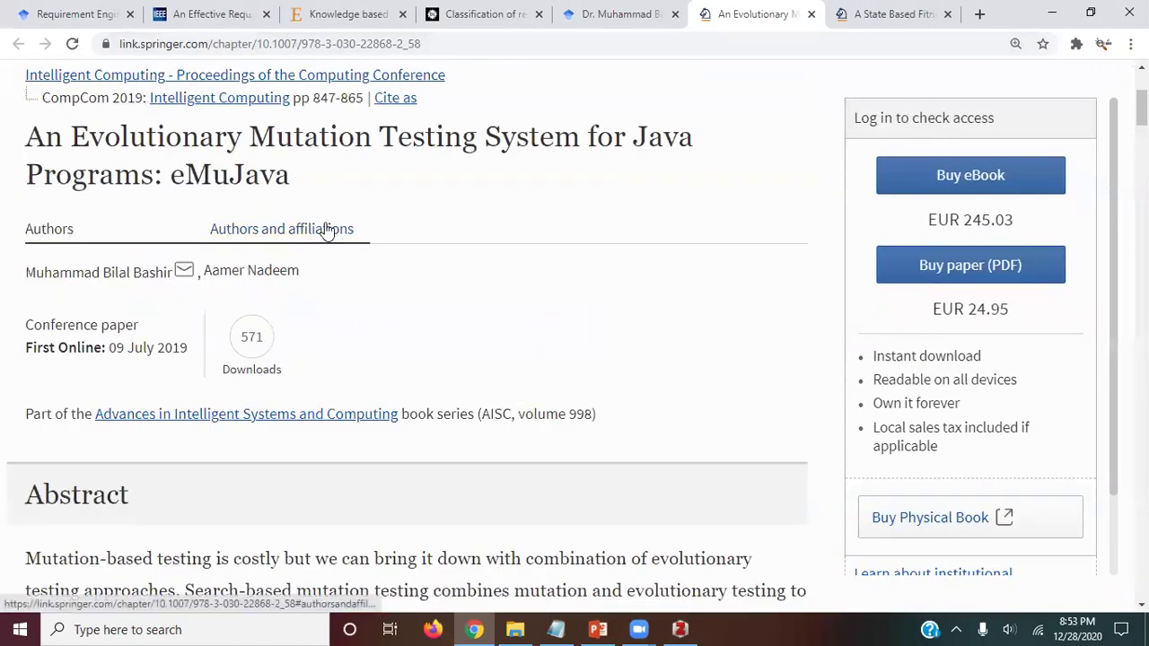
scroll(326, 226, down, 5)
scroll(368, 222, down, 7)
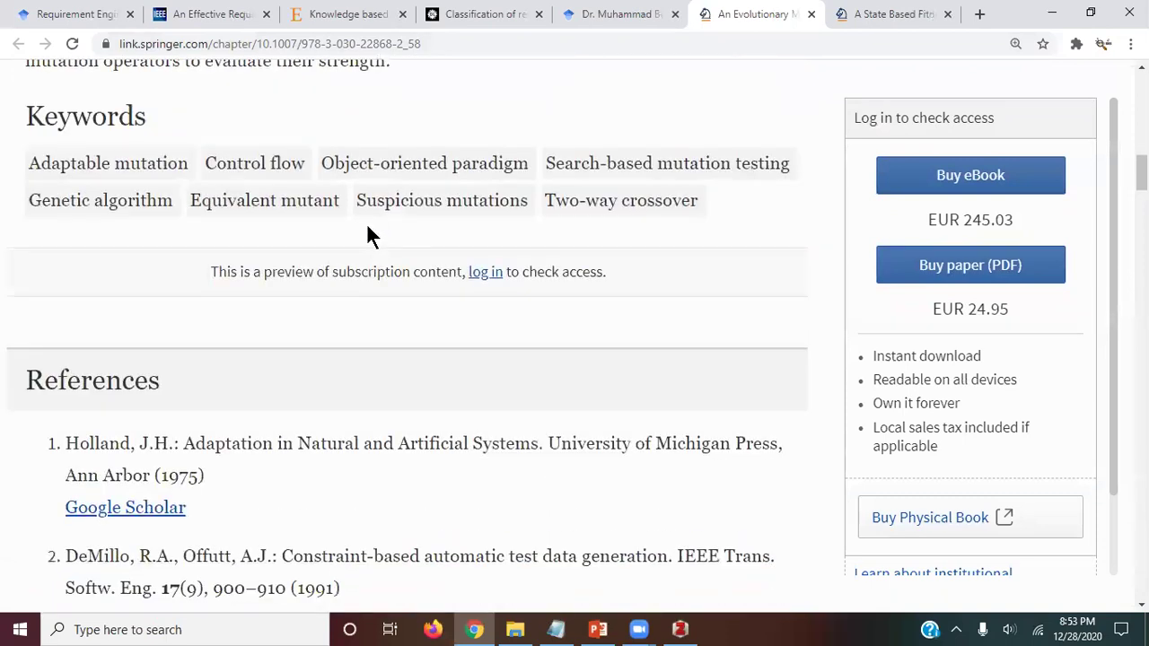
key(ctrl+f)
text(DOI)
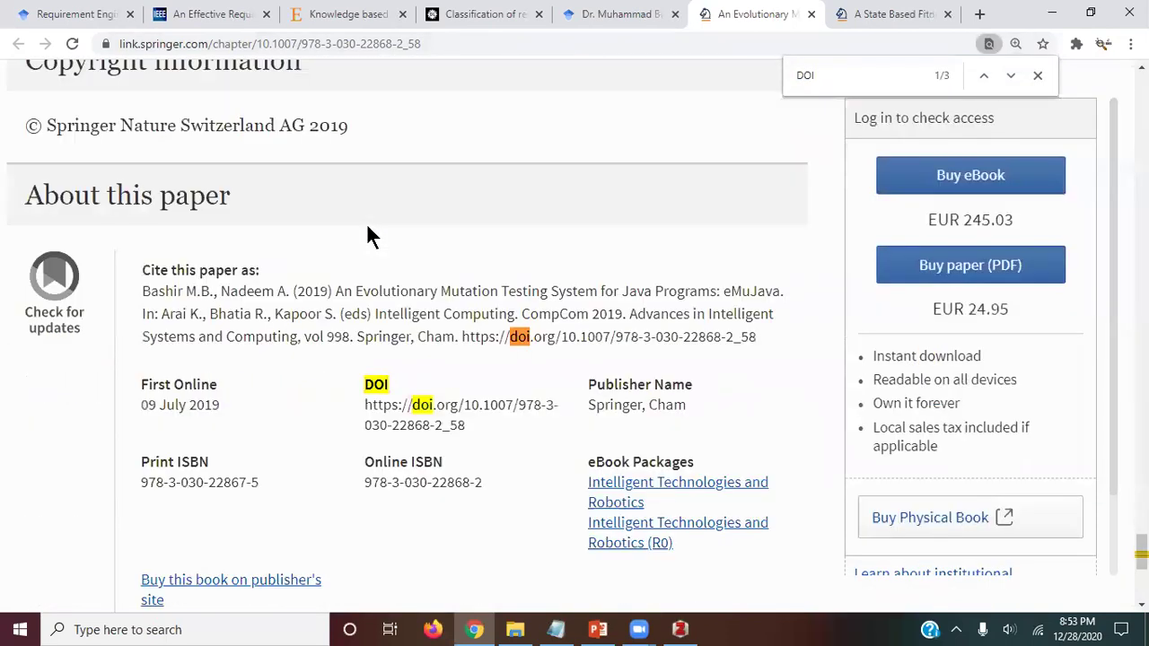
key(Escape)
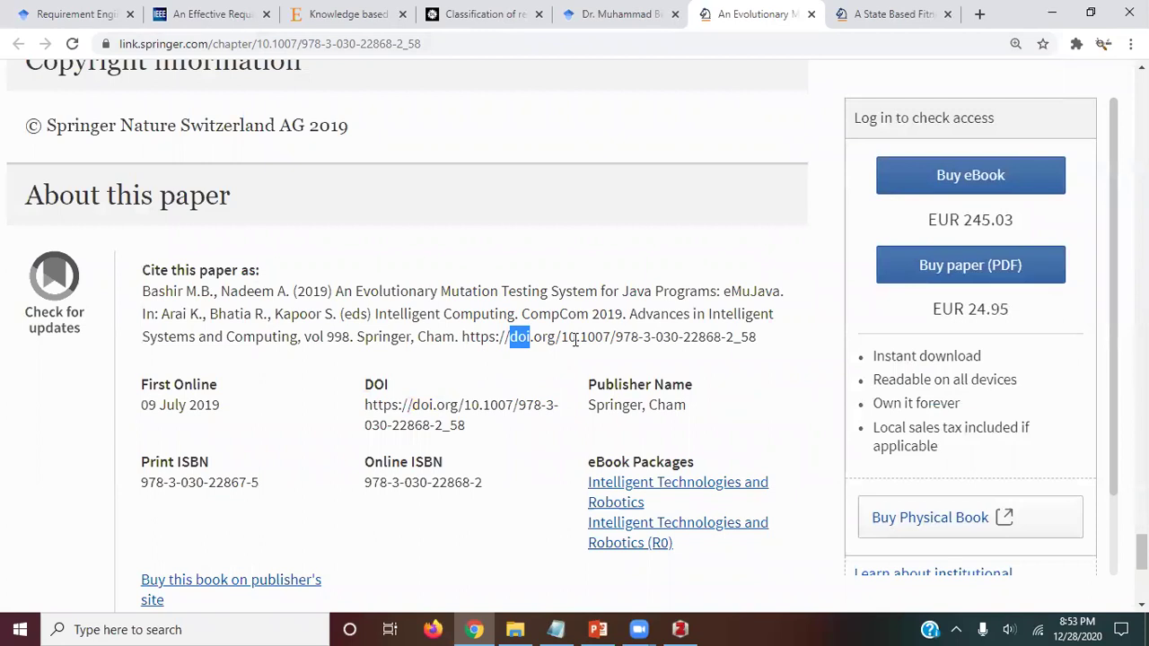
drag(762, 338, 600, 355)
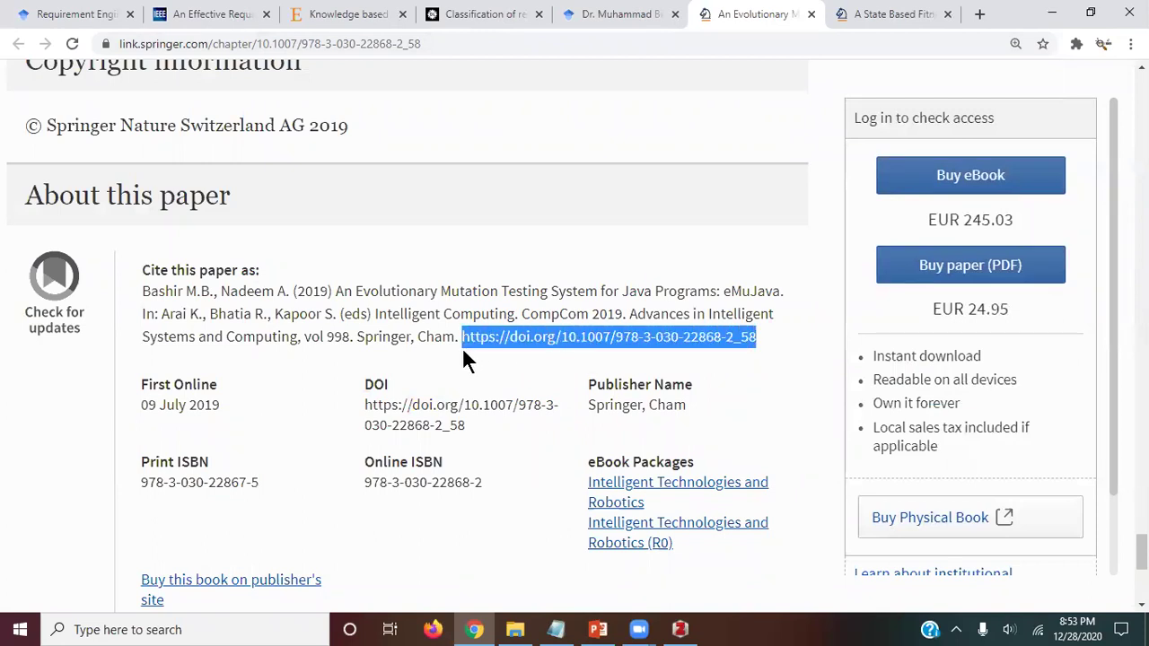
Step: Import the eMuJava chapter into Zotero by pasting its DOI, then return to Springer
key(alt+Tab)
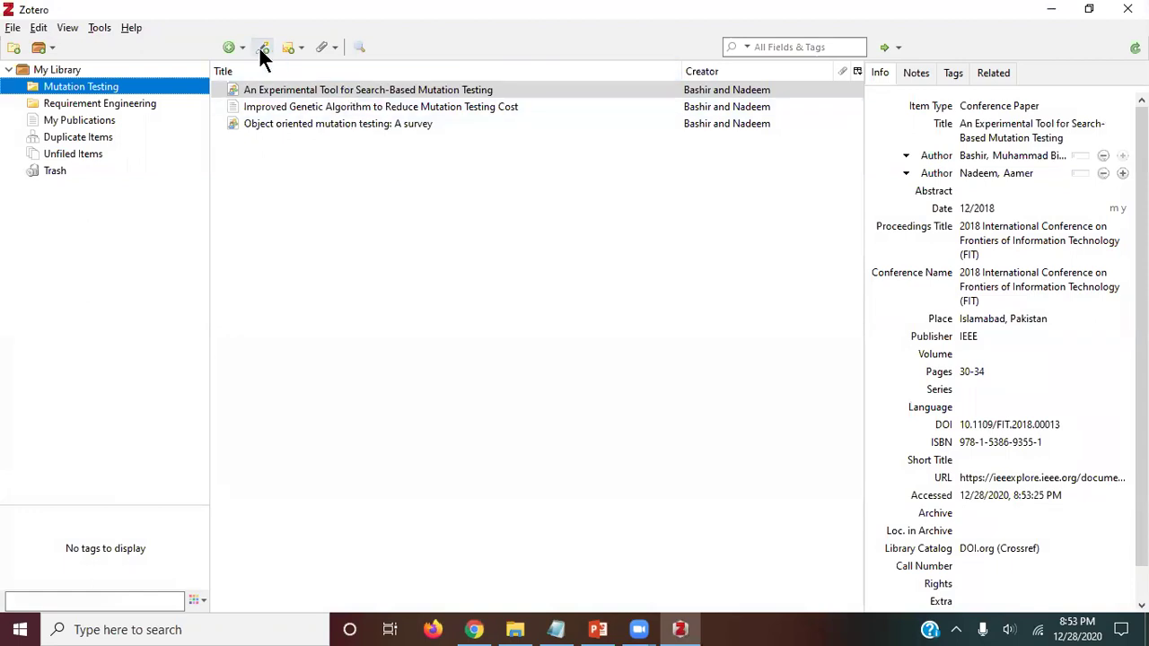
click(262, 50)
key(ctrl+v)
key(Return)
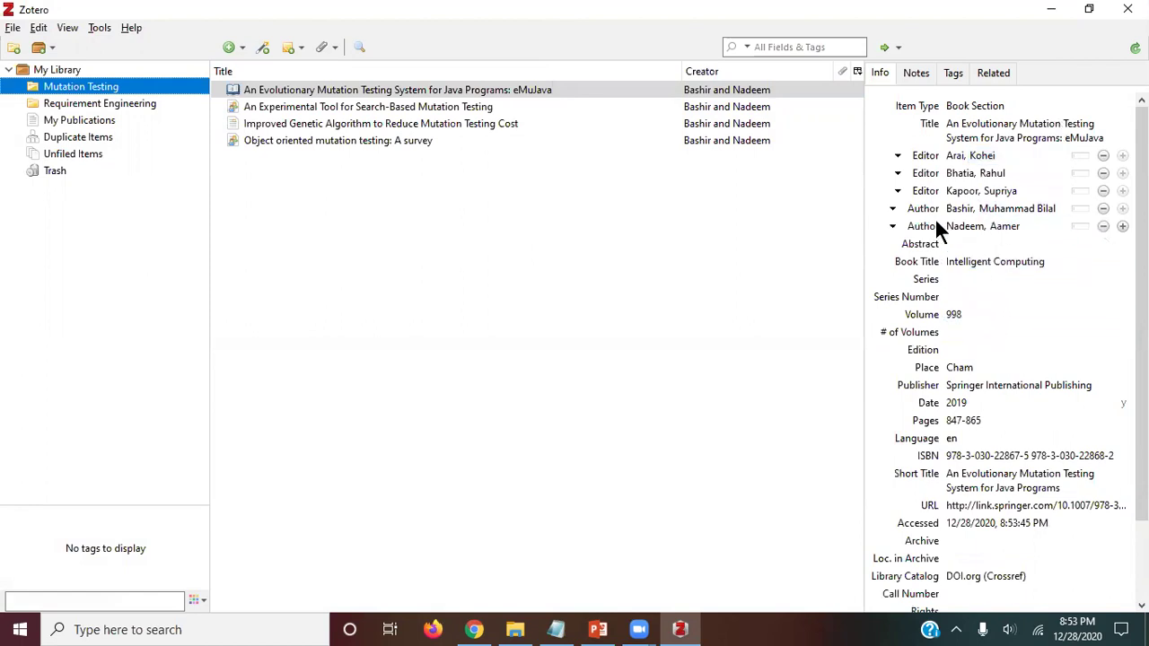
key(alt+Tab)
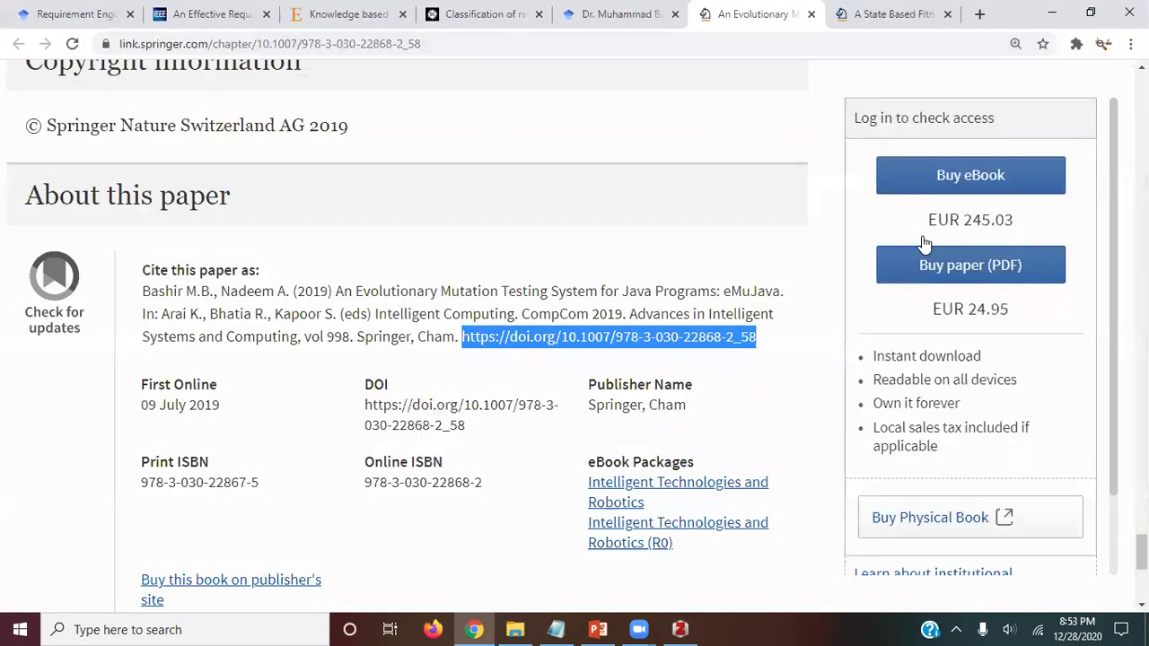
Step: Close the eMuJava page, then search 'DOI' and select the State Based Fitness chapter's DOI link
key(ctrl+w)
scroll(505, 254, down, 3)
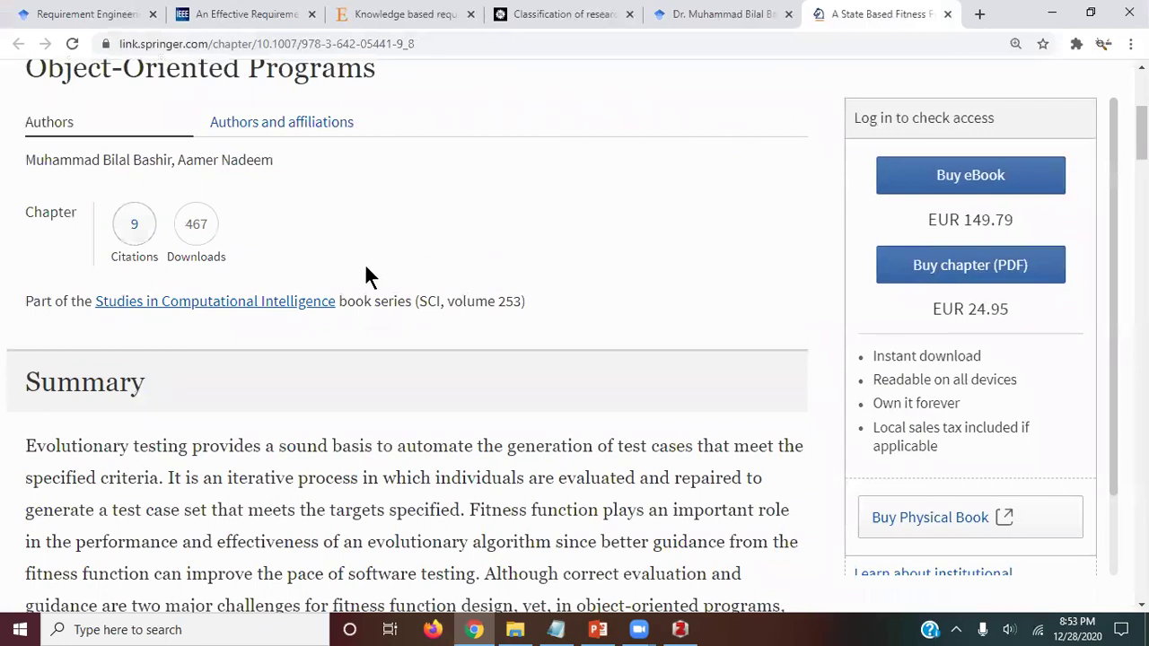
scroll(397, 251, up, 2)
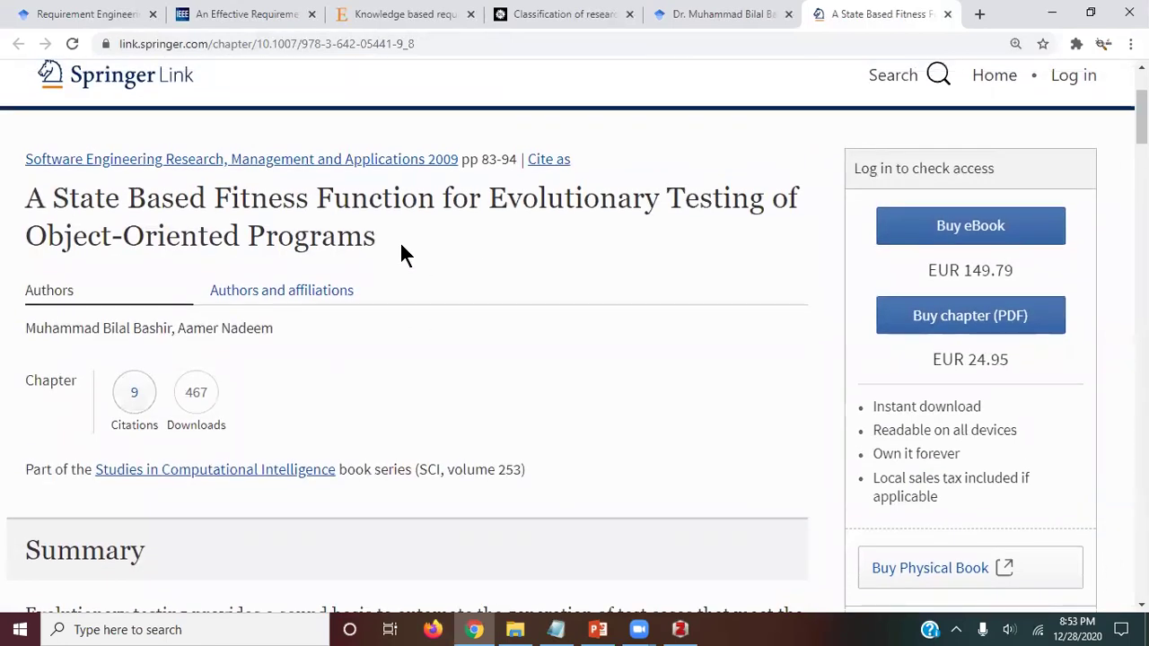
key(ctrl+f)
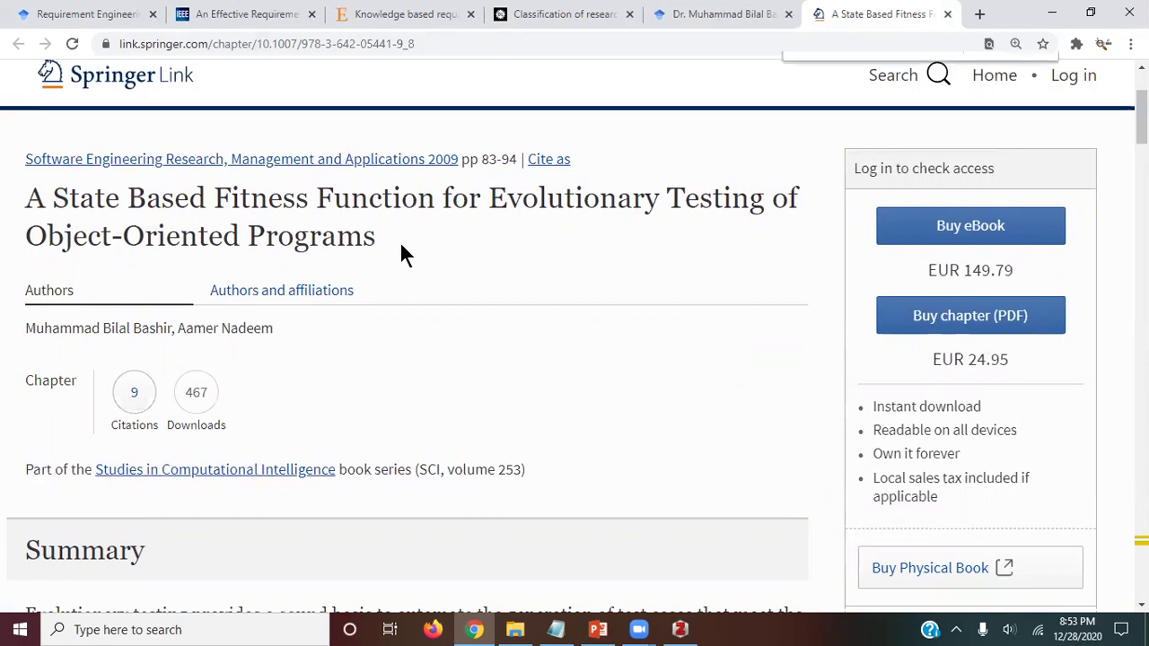
key(ctrl+v)
key(ctrl+a)
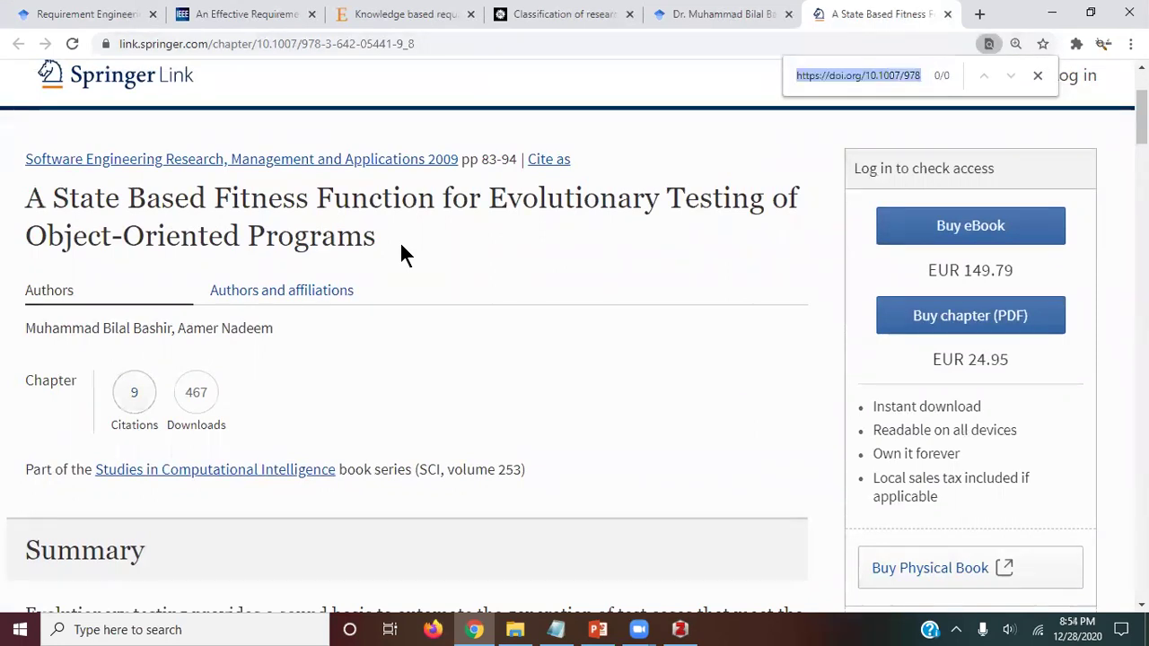
text(DOI)
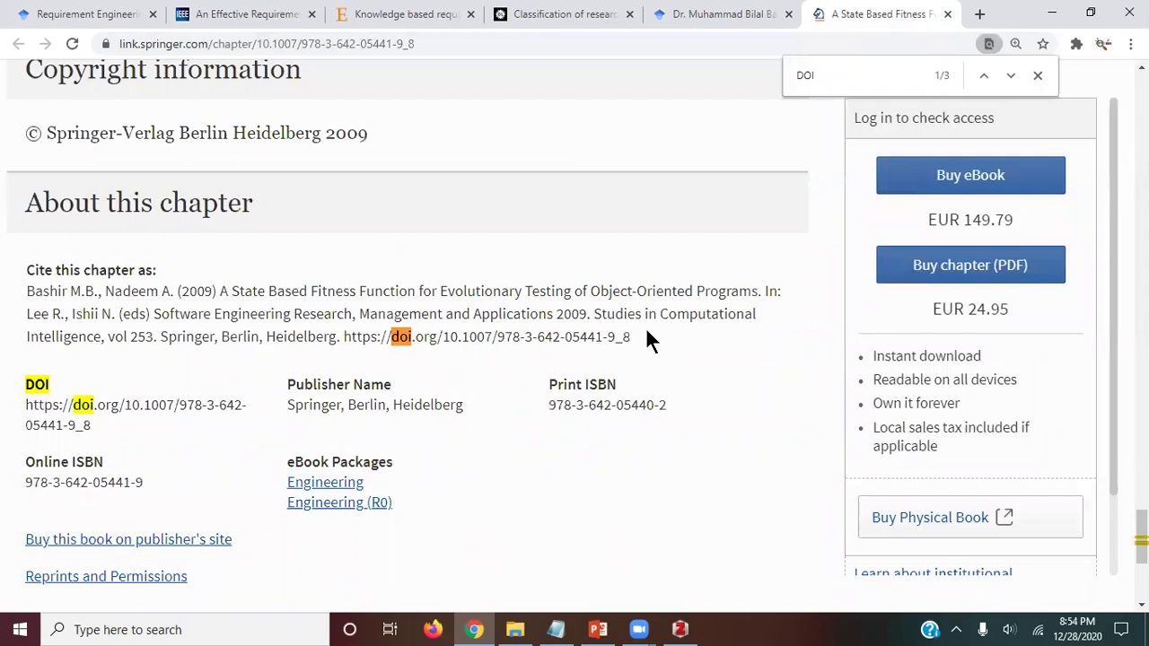
drag(647, 335, 377, 356)
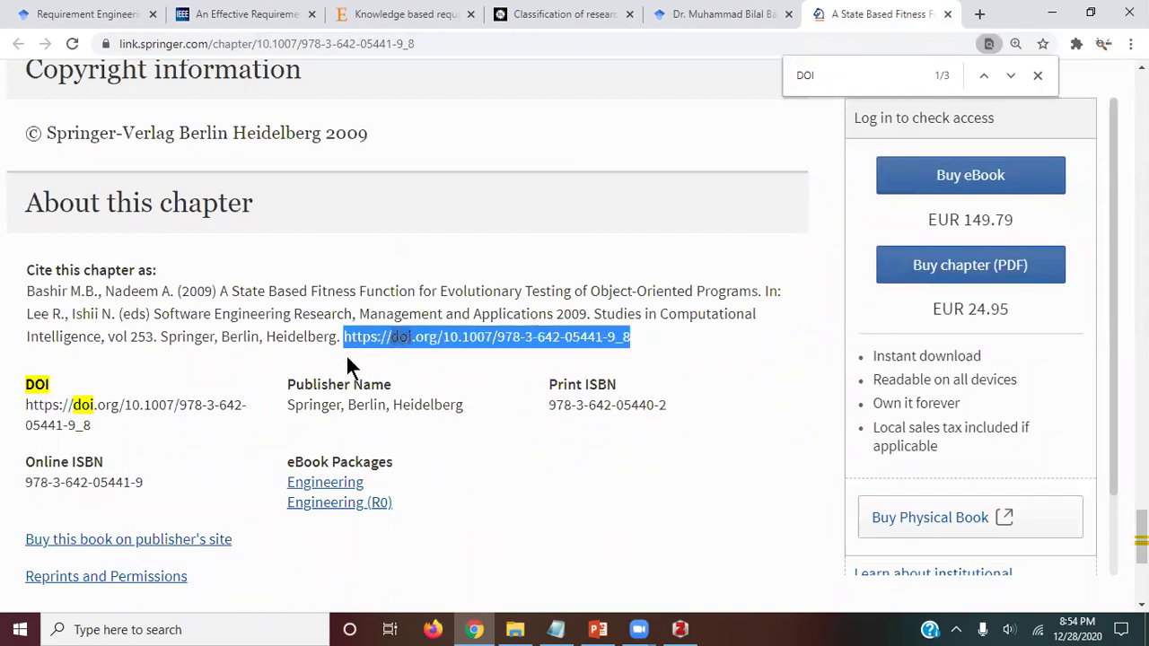
Step: Switch back and forth between Zotero and the Springer chapter page
scroll(346, 354, up, 20)
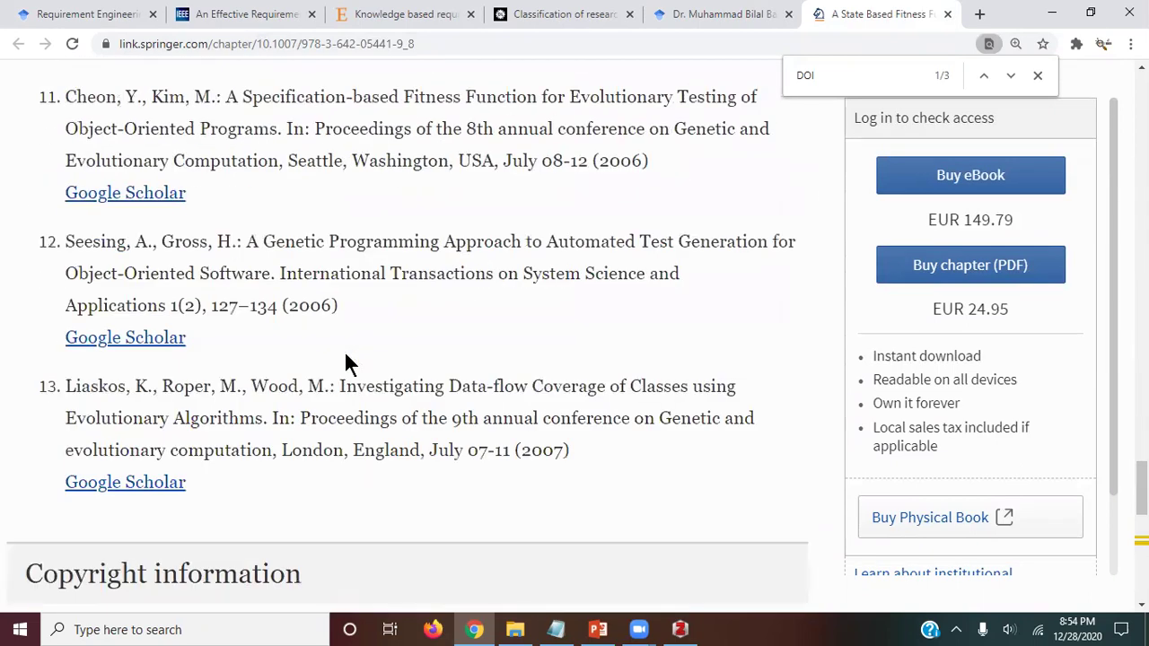
scroll(344, 350, up, 15)
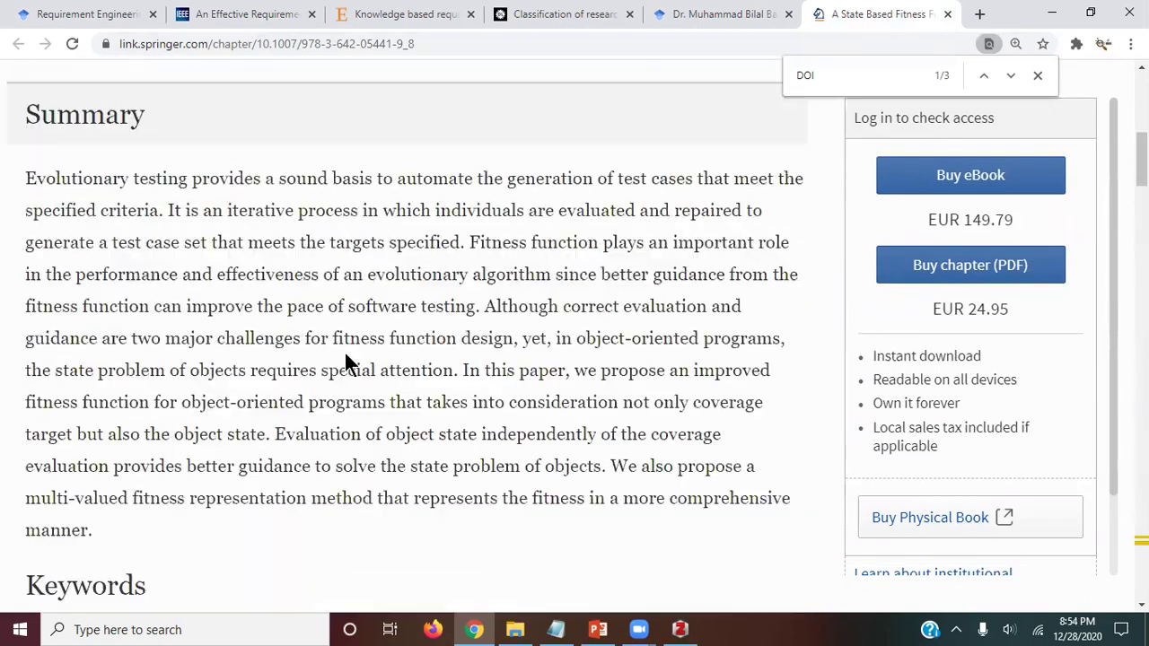
key(alt+Tab)
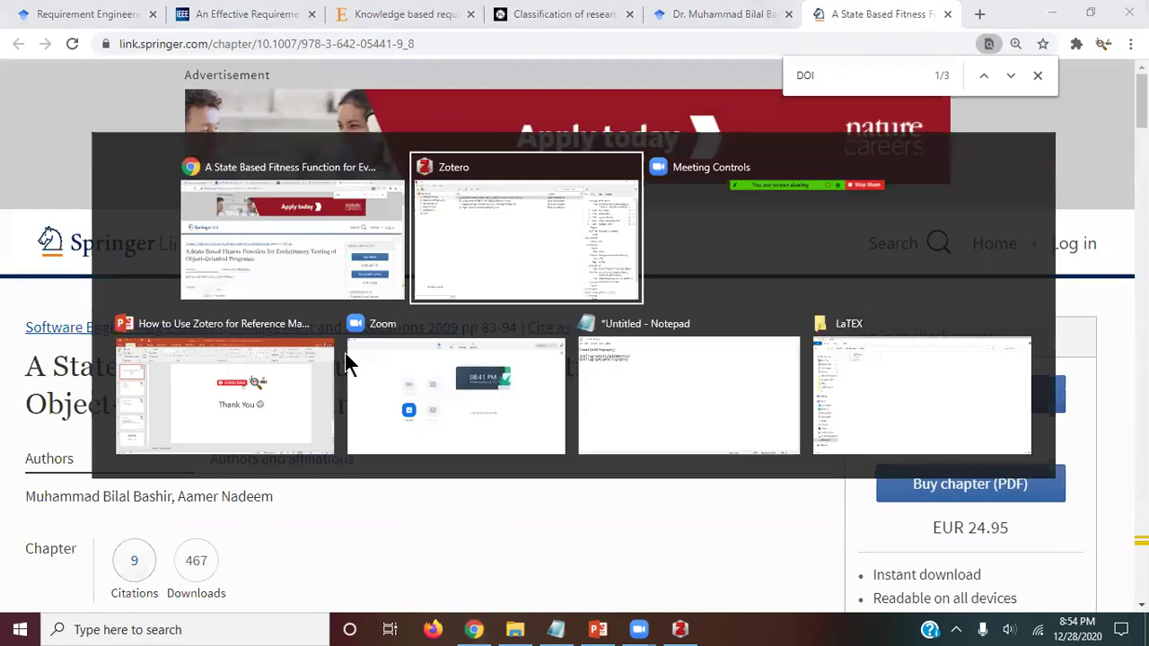
key(alt+Tab)
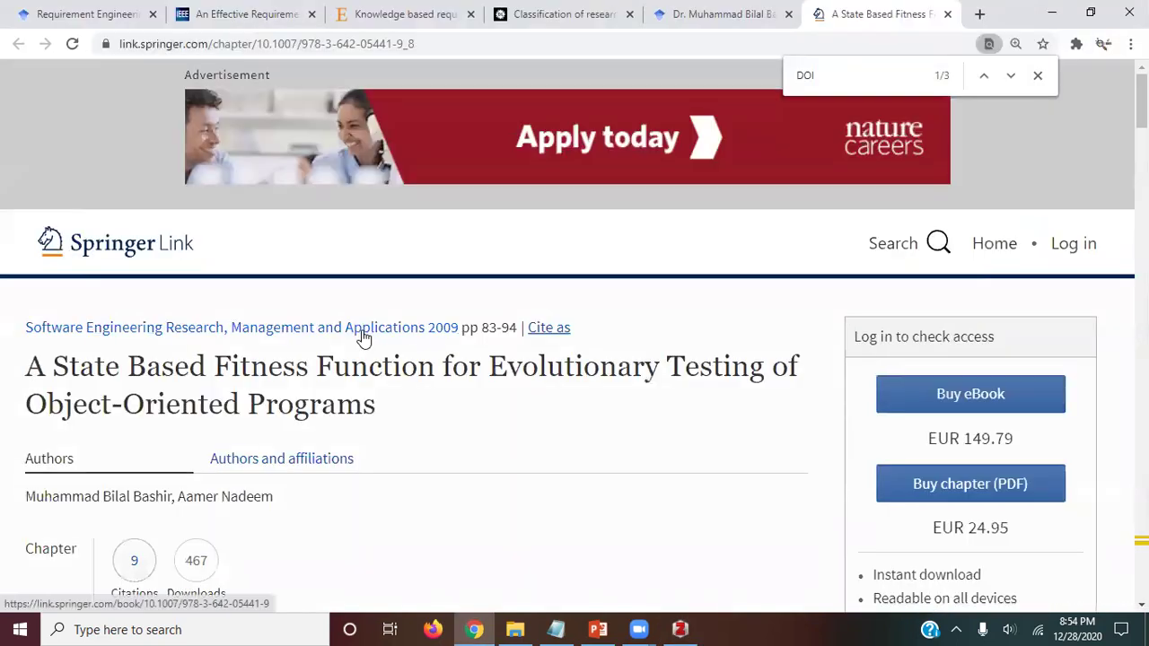
key(alt+Tab)
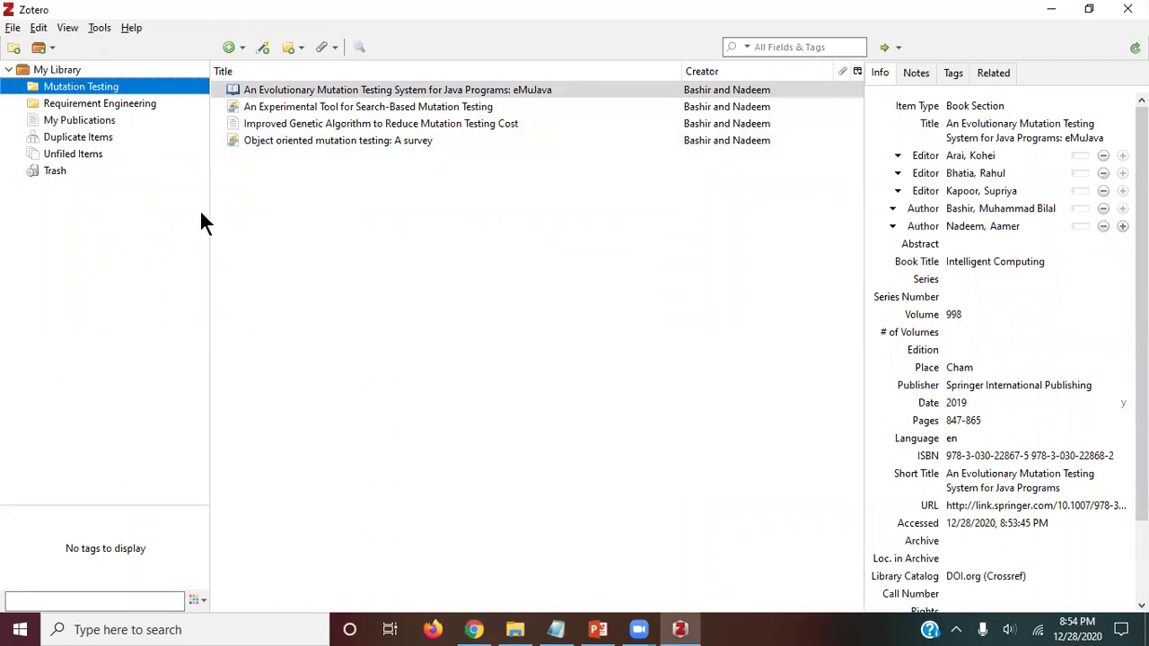
key(alt+Tab)
Step: Close the State Based Fitness page and copy the IEEE requirement engineering paper's DOI link
click(946, 14)
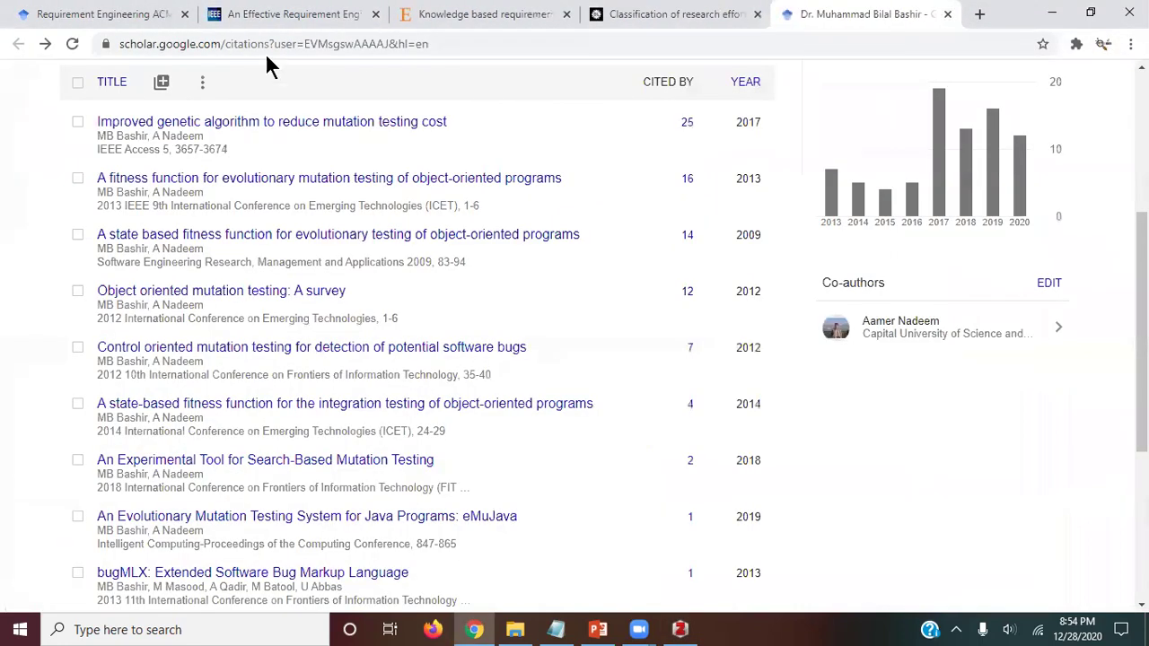
click(295, 18)
scroll(442, 254, down, 5)
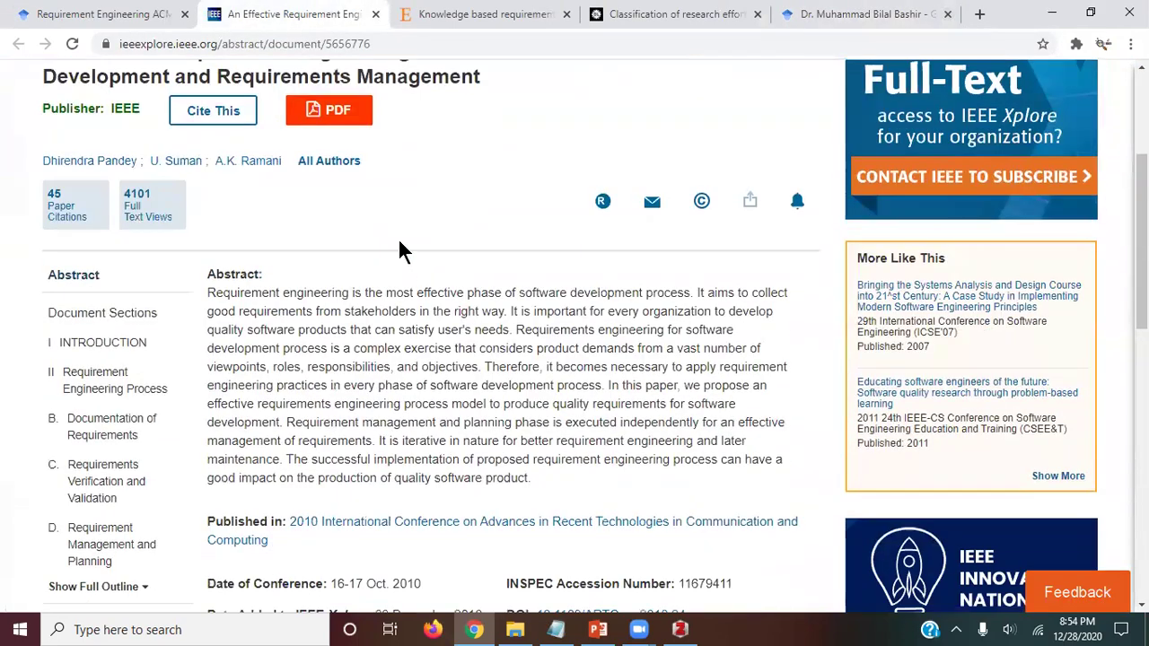
scroll(405, 230, down, 2)
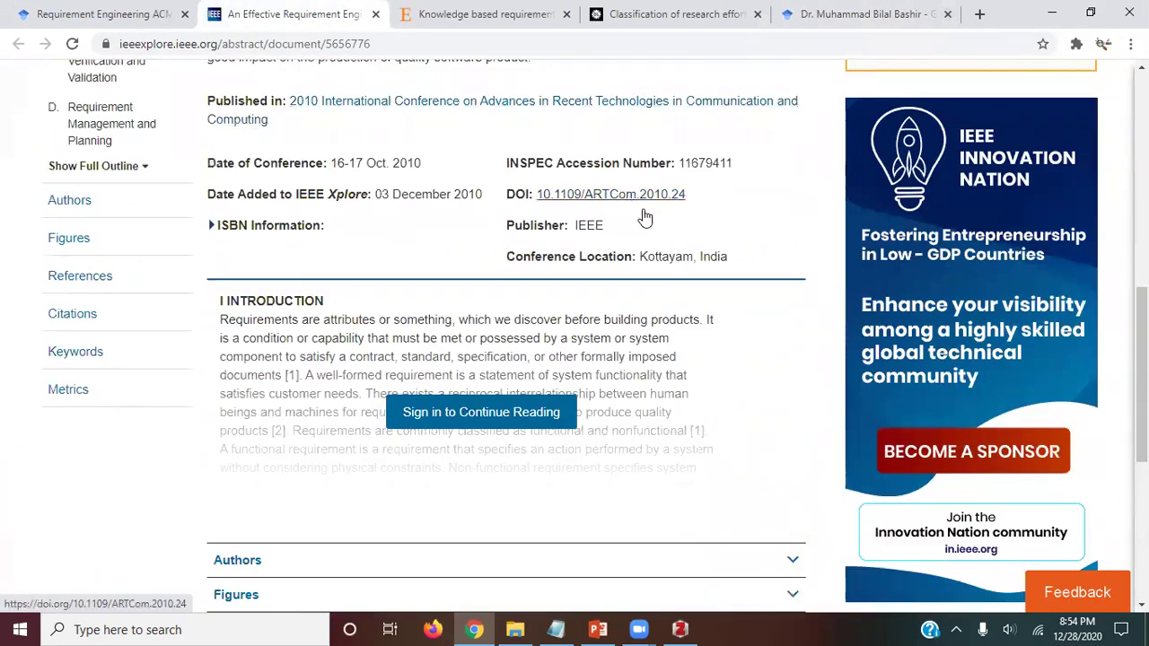
right_click(633, 198)
click(689, 325)
Step: Import that DOI into Zotero's Requirement Engineering collection, then close the IEEE tab
click(680, 627)
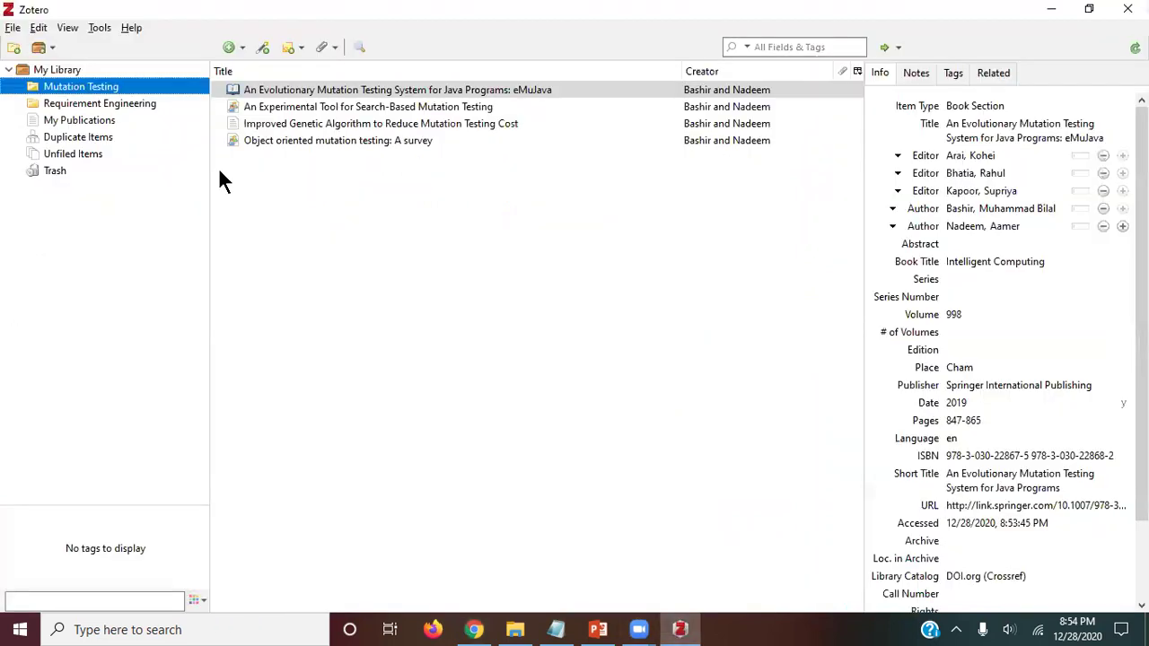
click(86, 106)
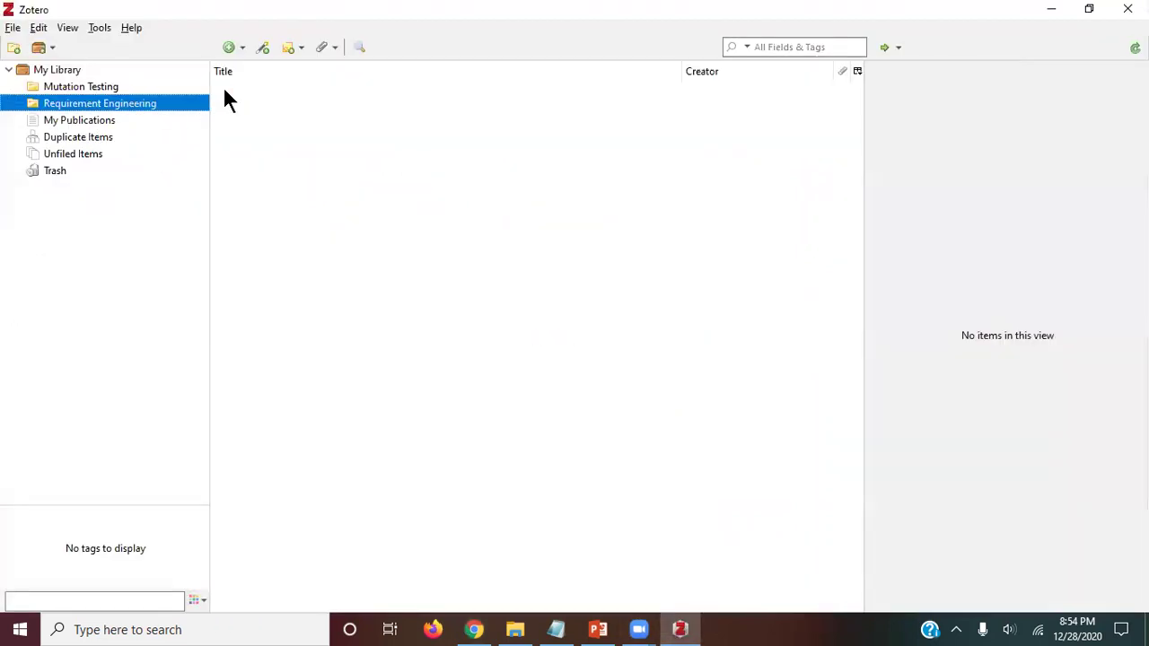
click(263, 47)
key(ctrl+v)
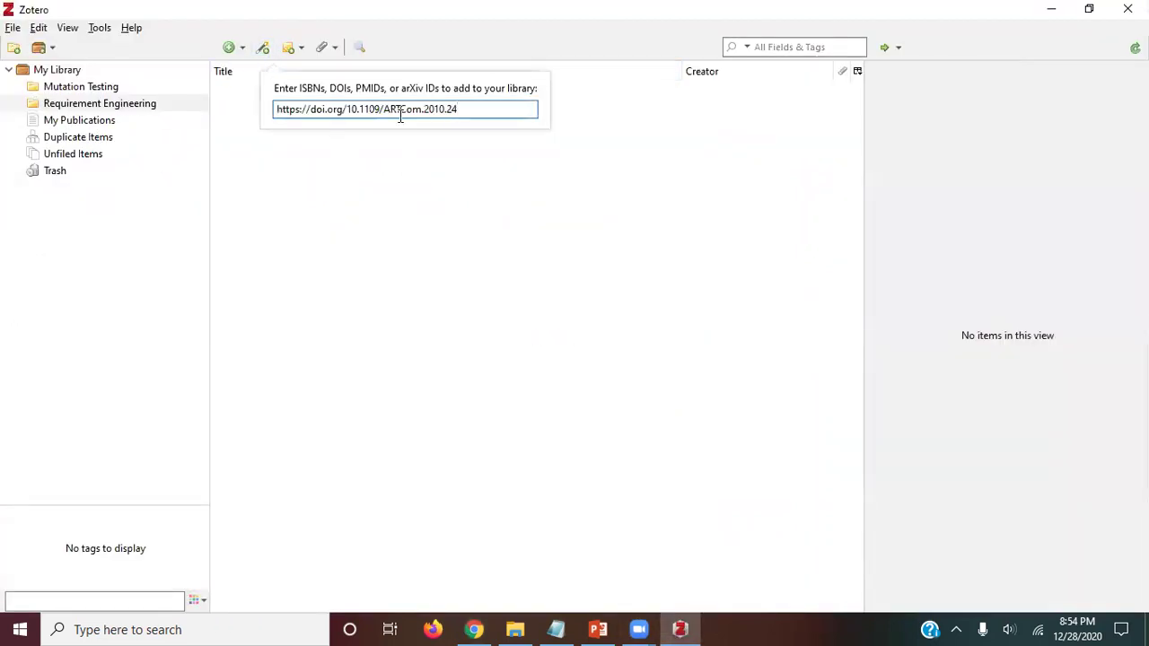
key(Return)
key(alt+Tab)
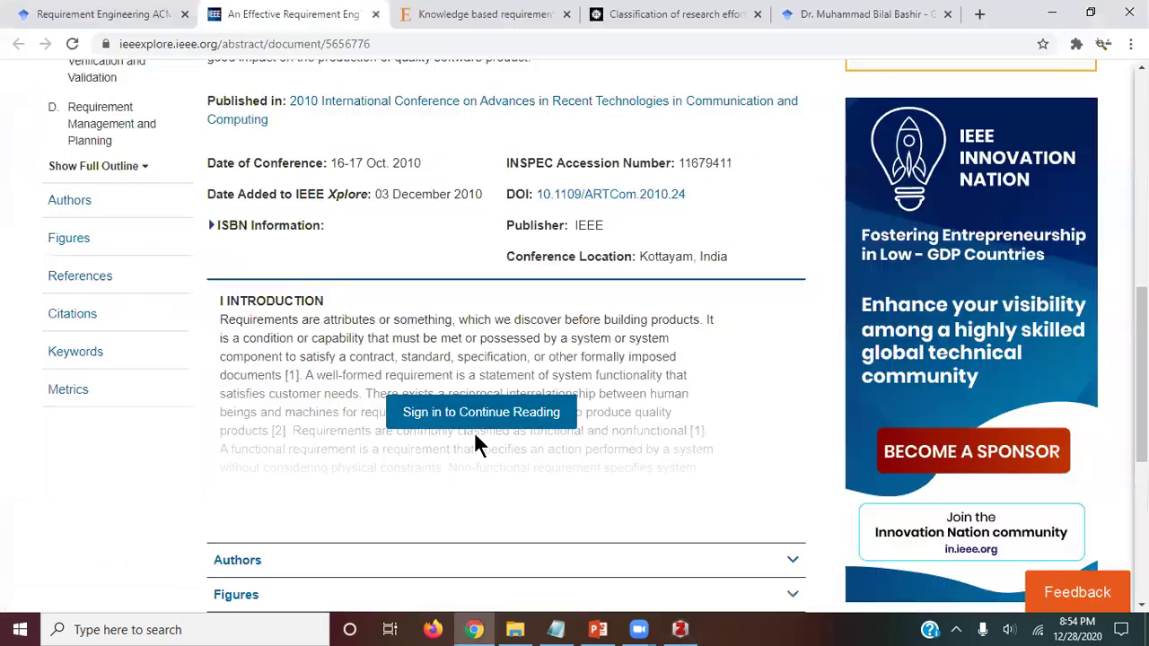
key(ctrl+w)
Step: Copy the ScienceDirect article's DOI link and import Knowledge based requirement engineering into Zotero by identifier
scroll(380, 318, up, 2)
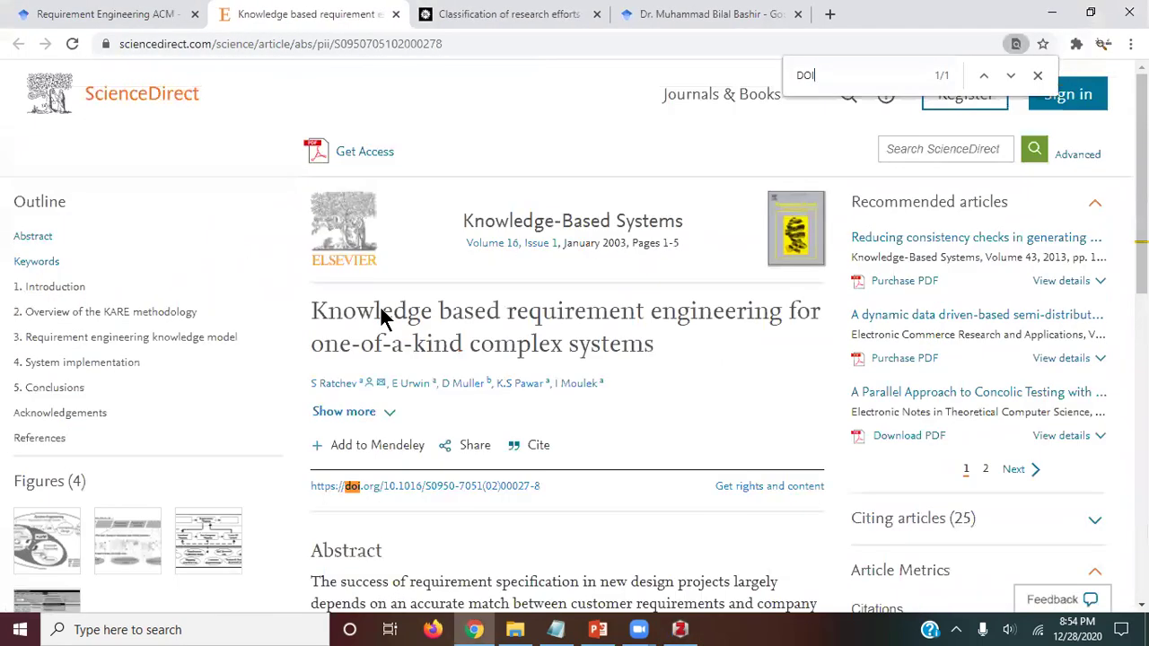
scroll(268, 319, down, 3)
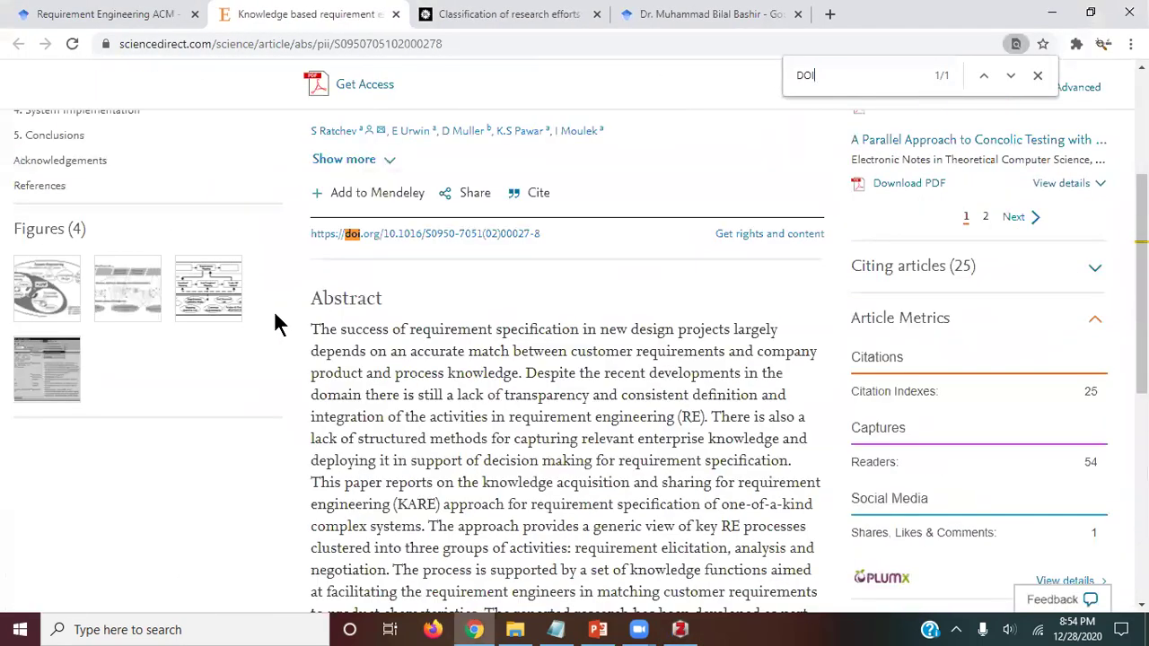
right_click(424, 233)
click(487, 363)
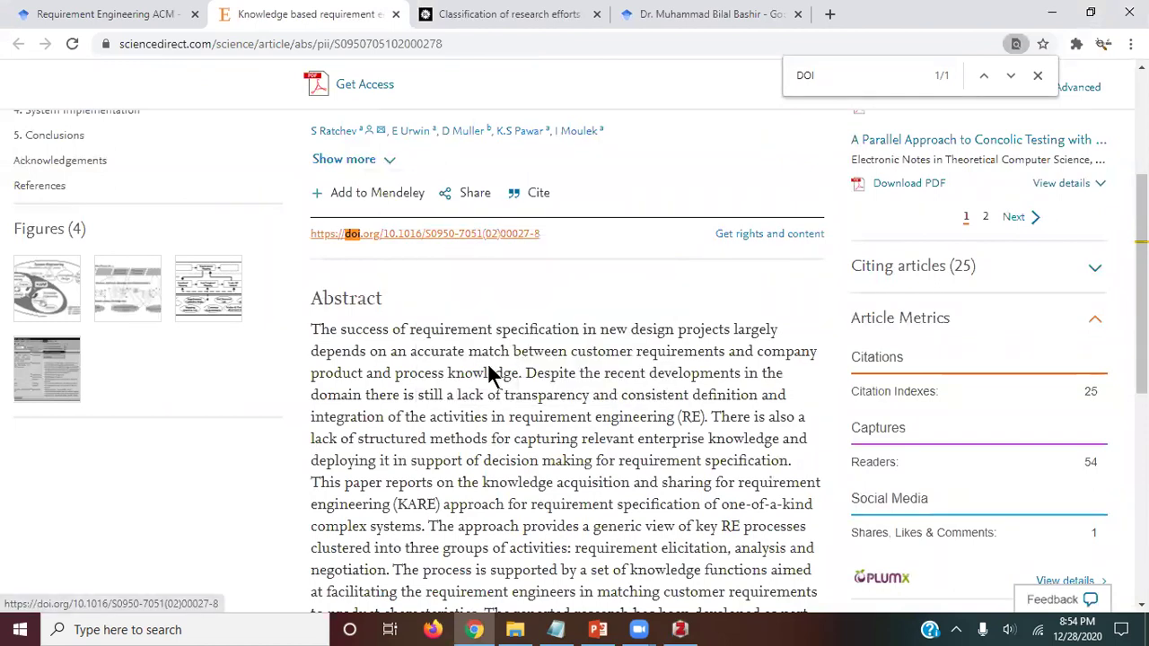
key(alt+Tab)
click(262, 47)
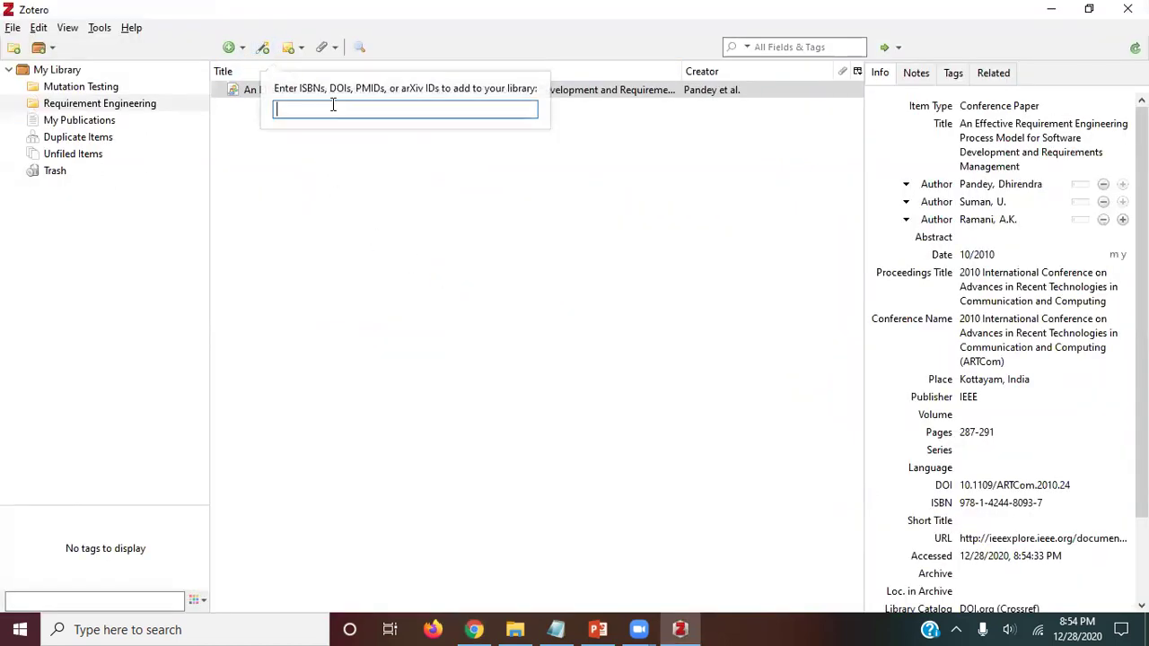
key(ctrl+v)
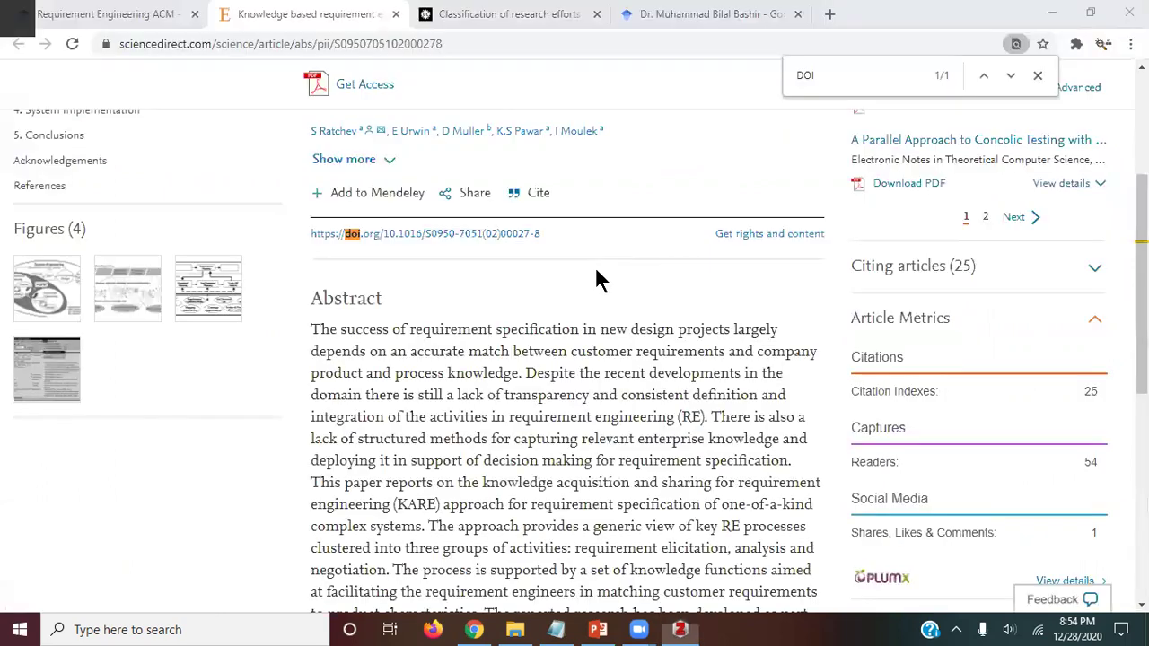
key(alt+Tab)
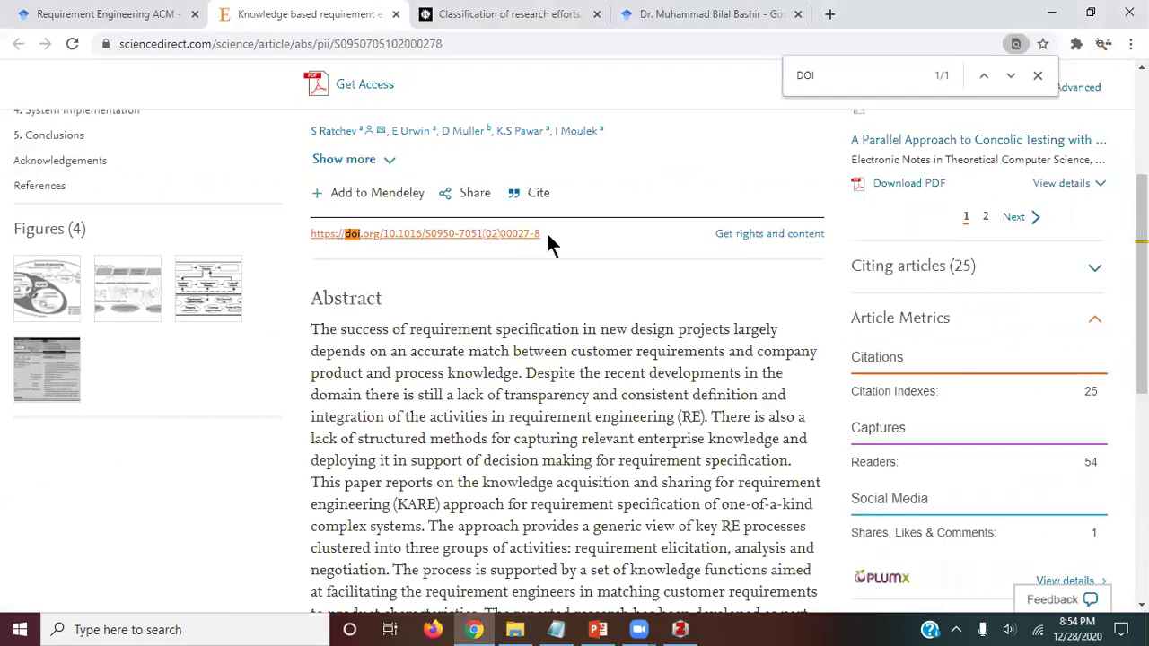
Step: Close the ScienceDirect tab and copy the ACM Classification of research efforts article's DOI link
key(ctrl+w)
scroll(459, 236, up, 2)
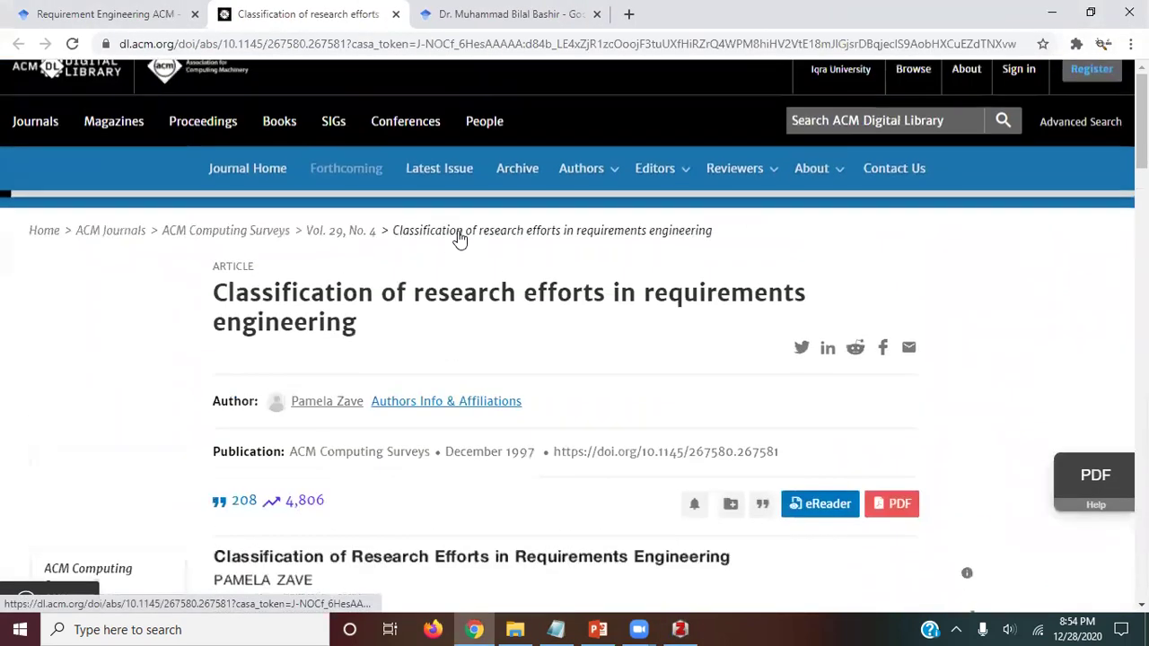
scroll(301, 256, down, 3)
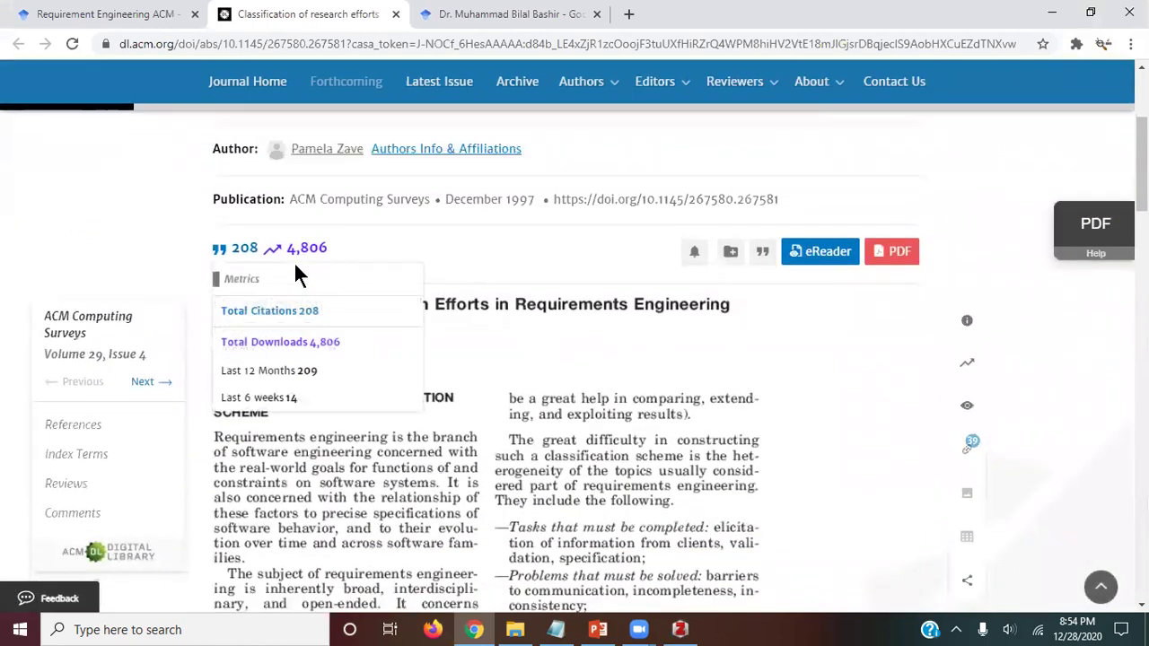
right_click(626, 200)
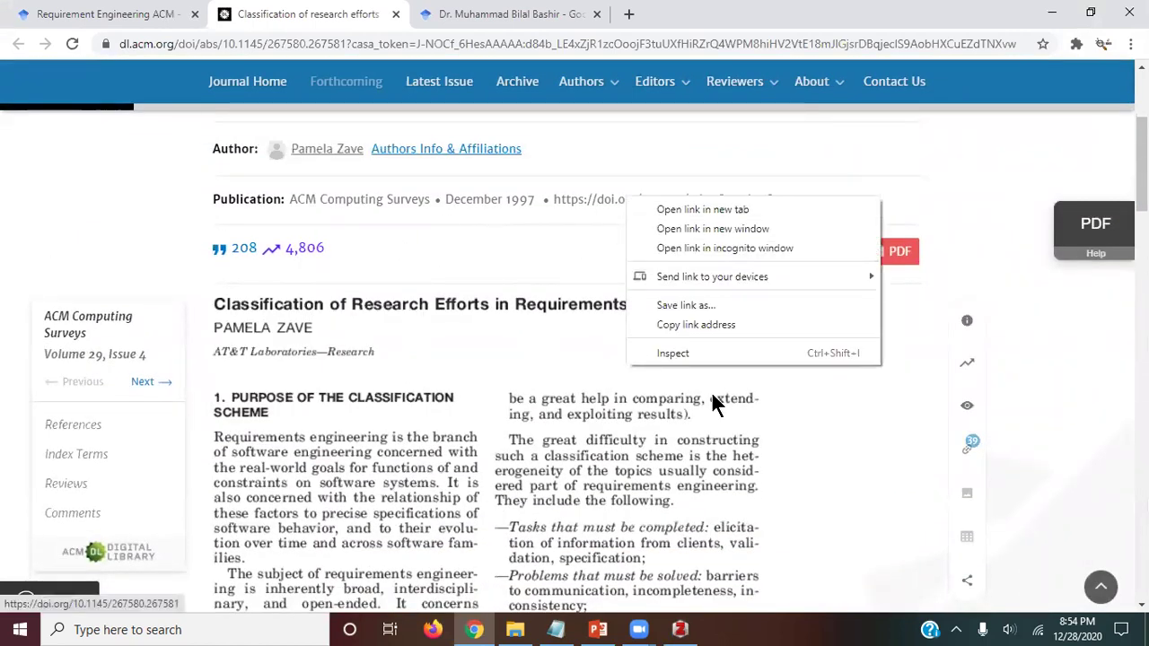
click(704, 325)
key(alt+Tab)
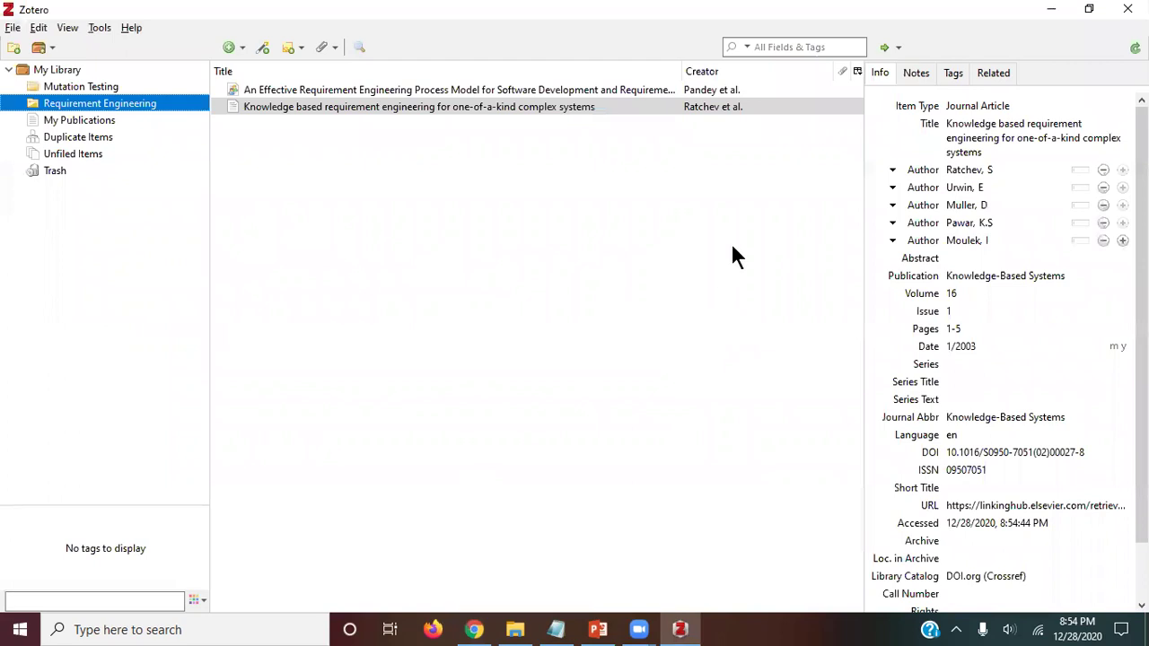
Step: Add the Classification of research efforts article to Zotero by pasting its DOI
click(264, 49)
key(ctrl+v)
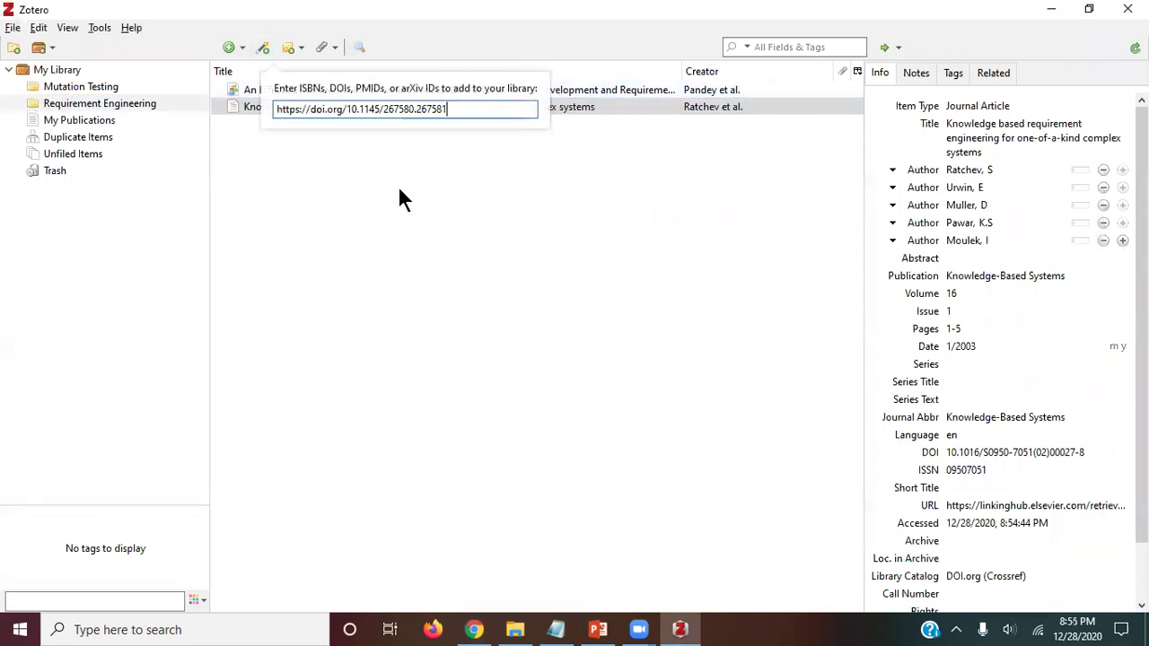
key(Return)
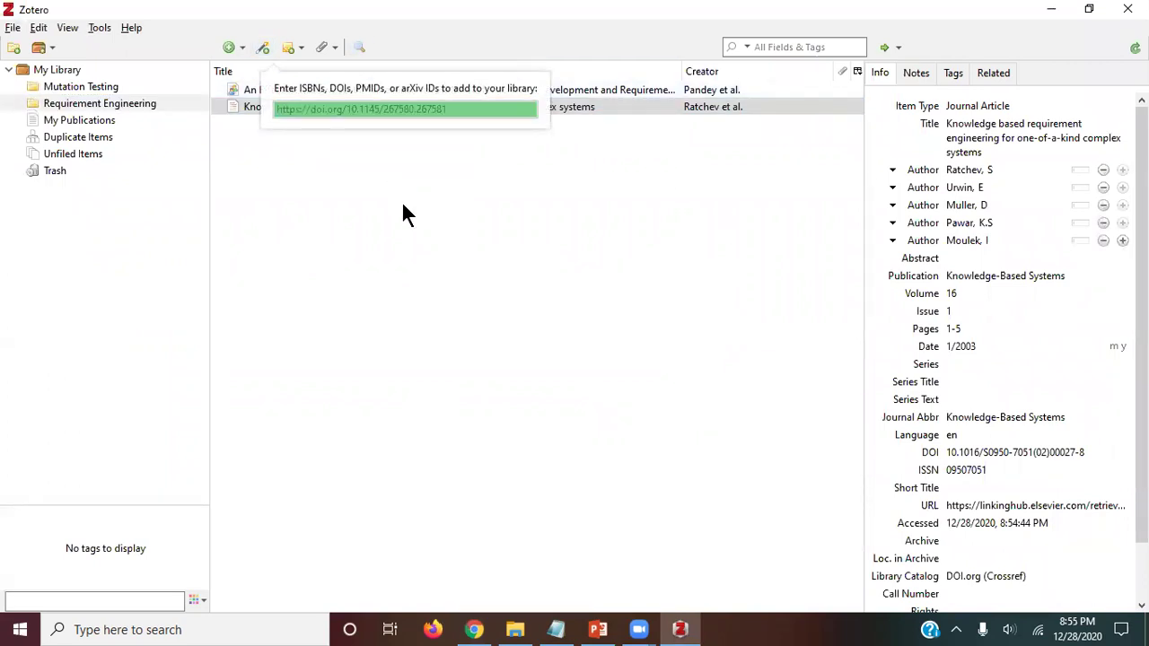
Step: Check the Requirement Engineering collection's items, then open the Mutation Testing collection
click(101, 87)
click(96, 102)
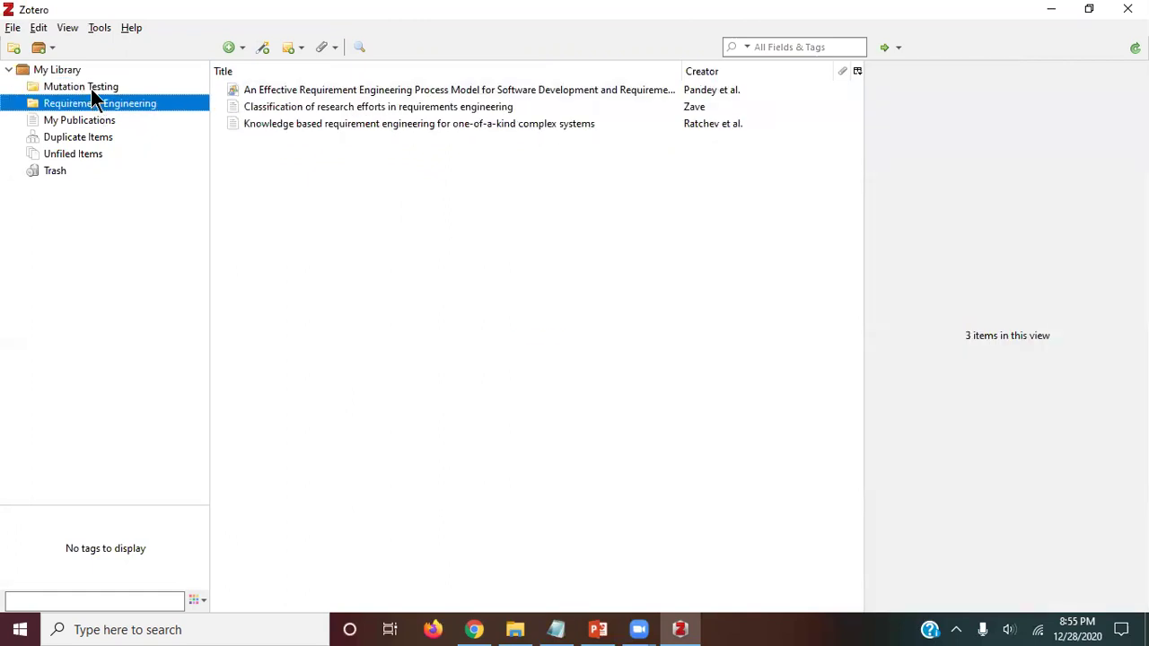
click(91, 87)
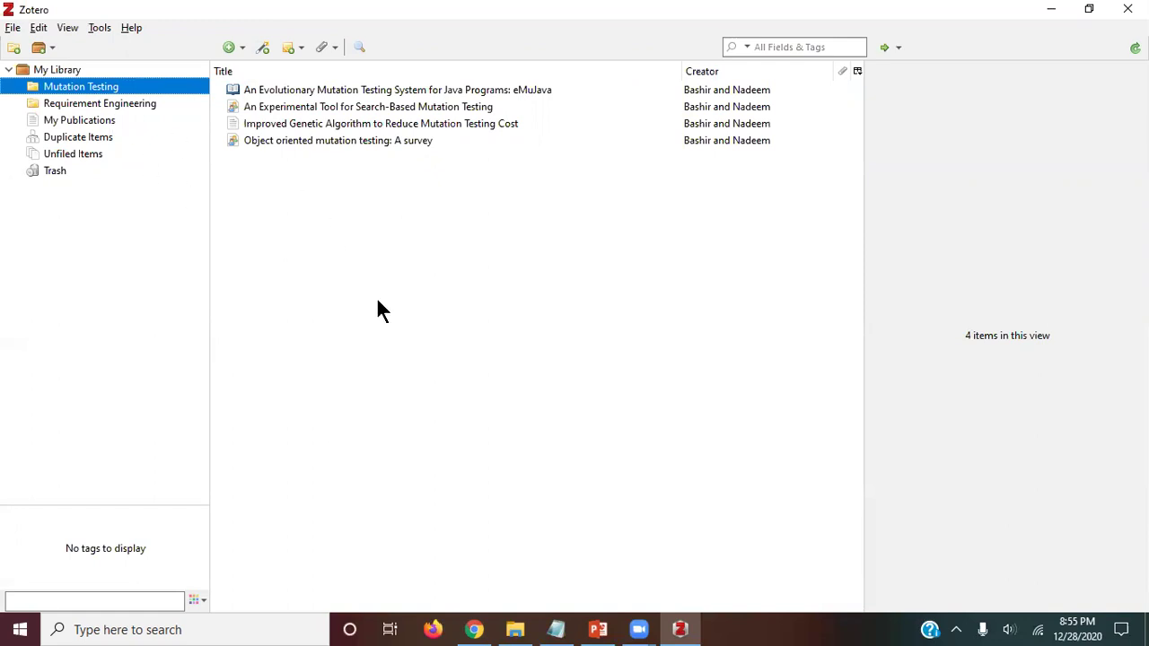
Step: Export the Mutation Testing collection in BibTeX format, saving the file as BibTest
right_click(70, 93)
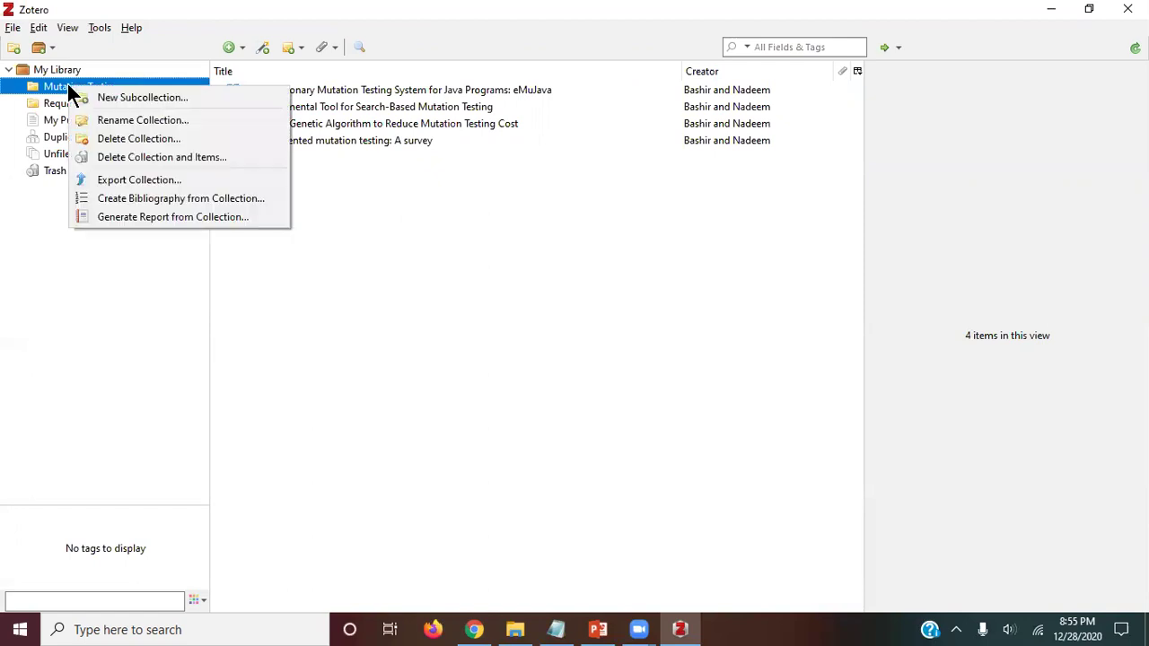
click(115, 179)
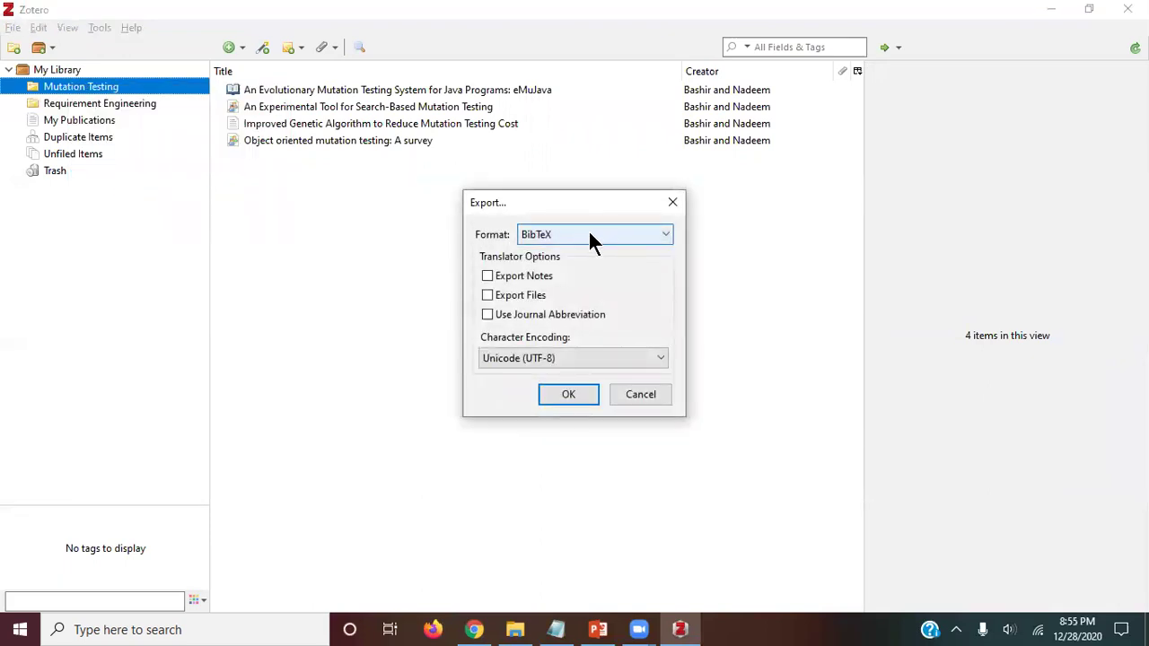
click(599, 235)
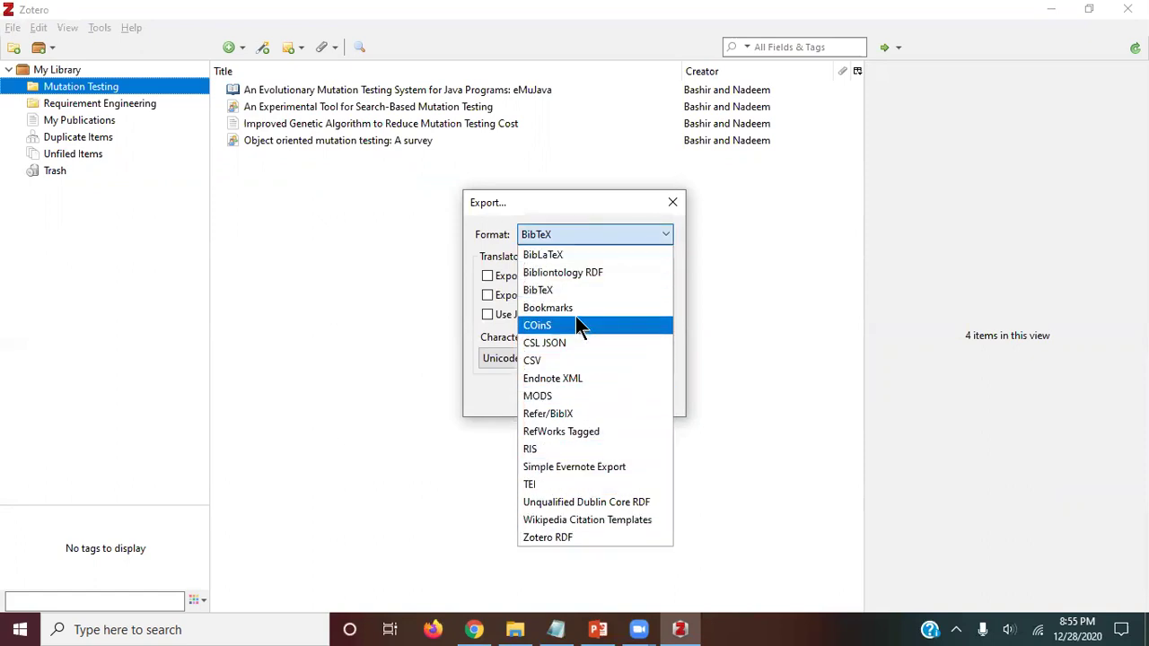
click(538, 291)
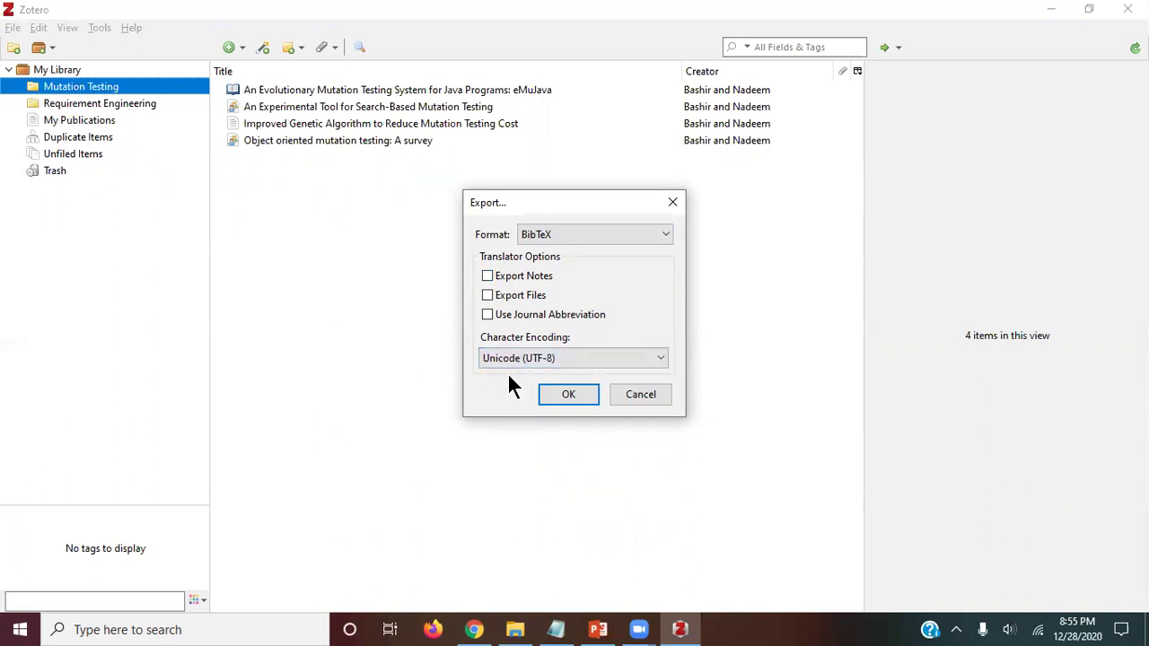
click(569, 395)
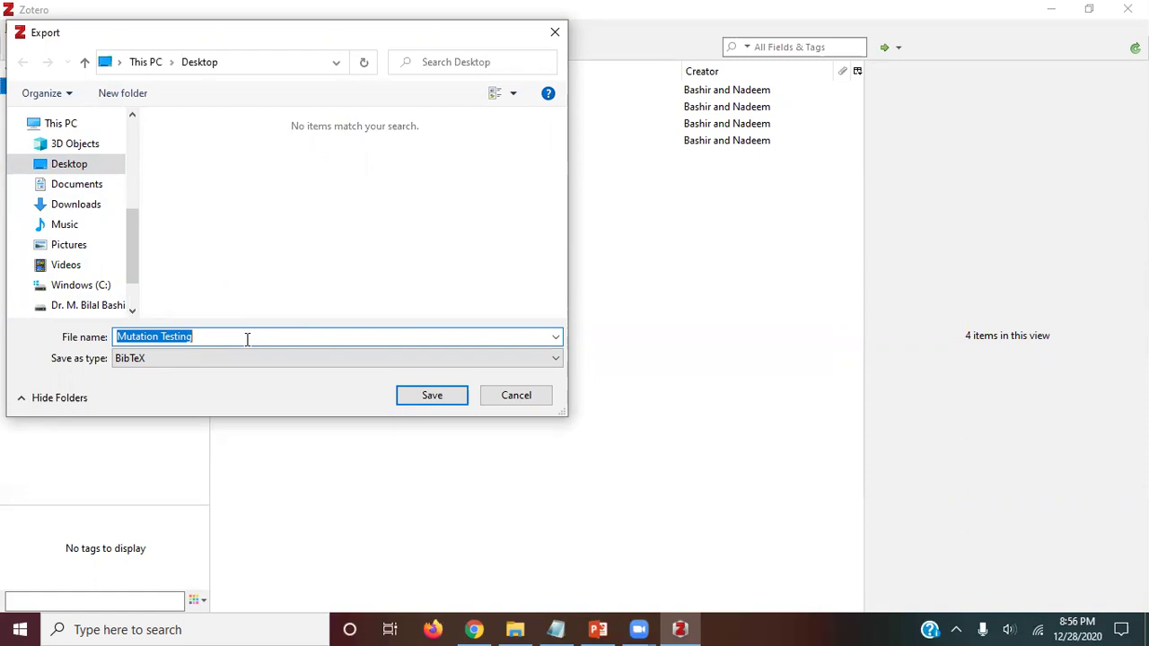
text(BibTest)
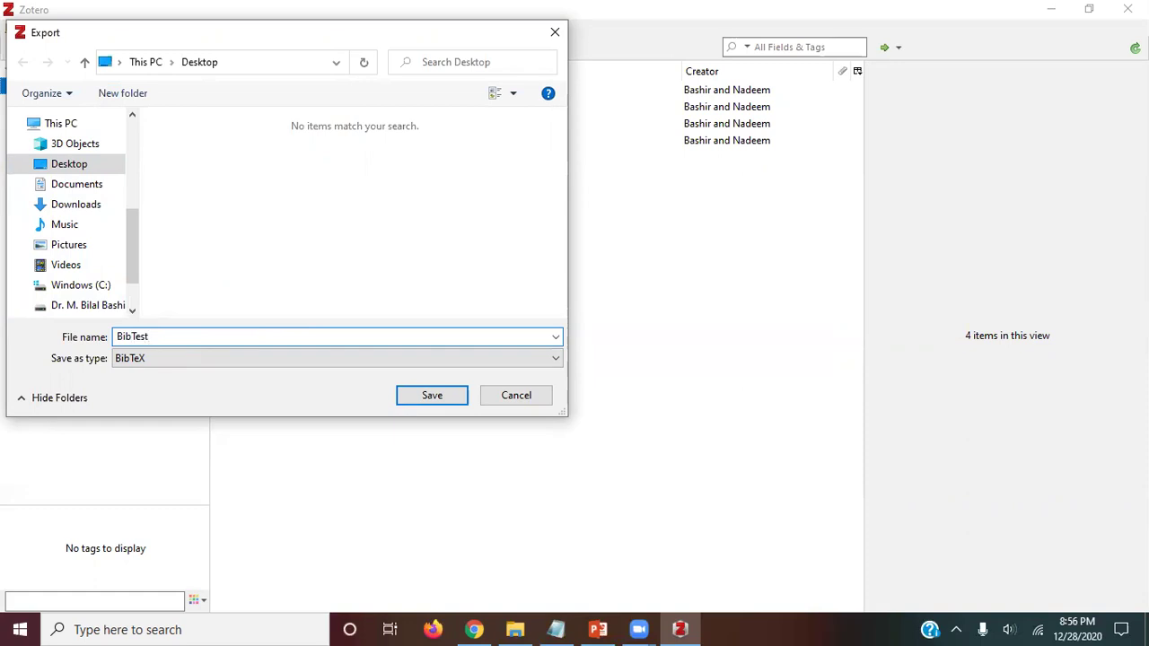
key(Return)
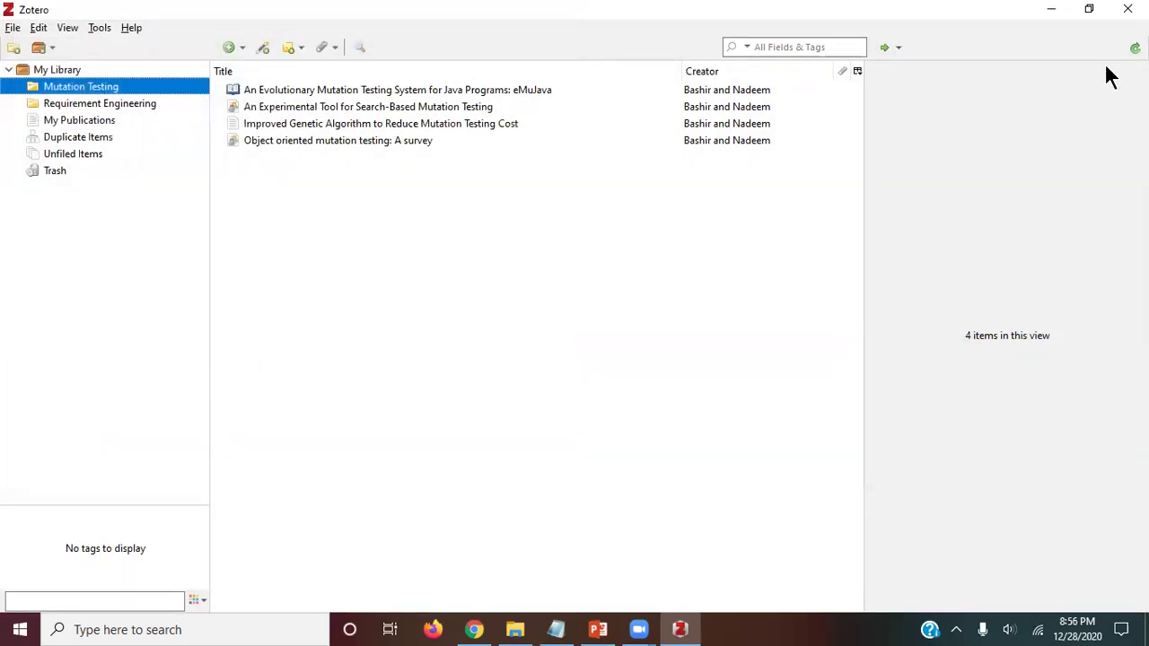
Step: Minimize Zotero and Chrome and open BibTest.bib from the desktop in Texmaker
click(1051, 11)
click(1051, 13)
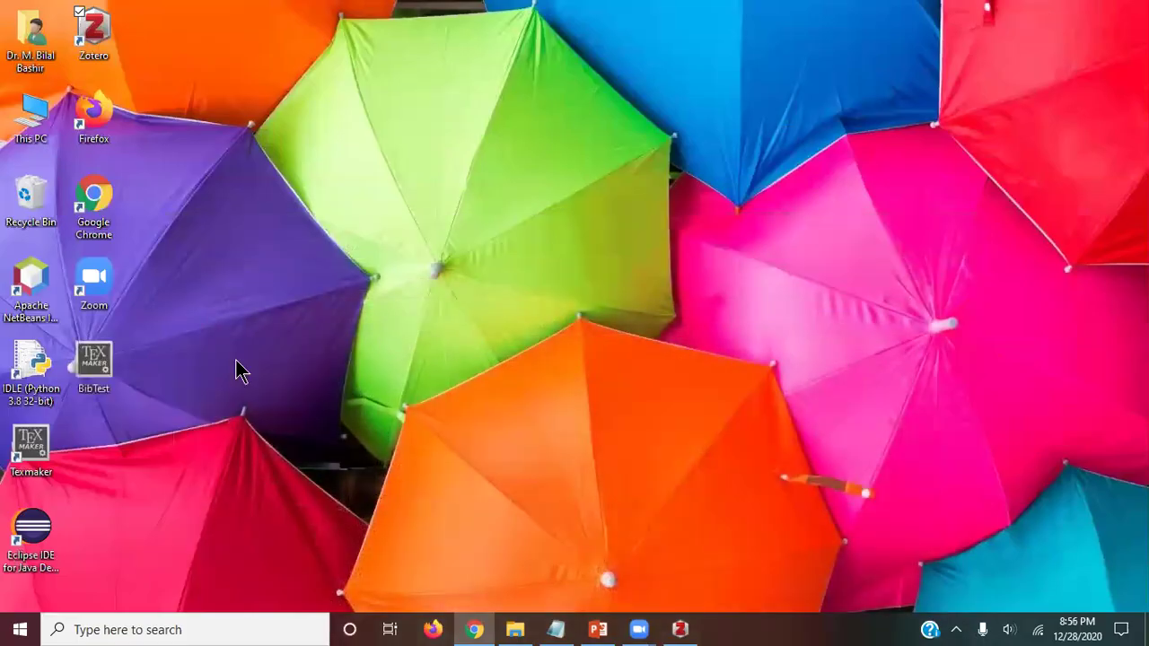
double_click(95, 359)
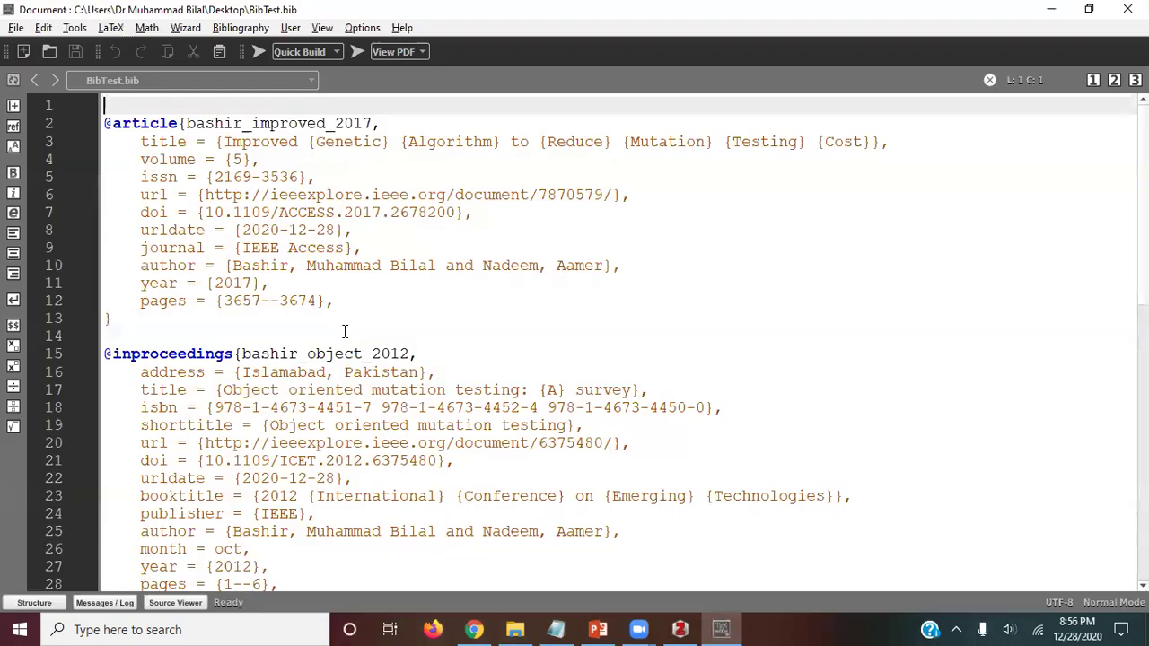
scroll(431, 284, down, 5)
scroll(431, 284, down, 7)
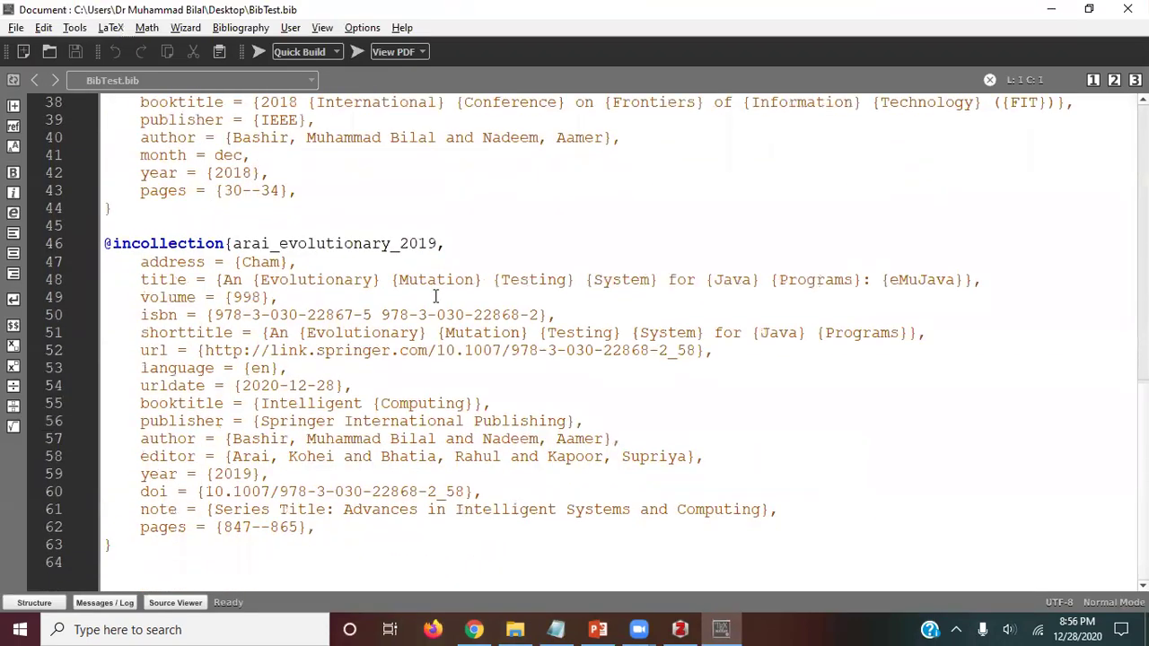
scroll(430, 329, up, 12)
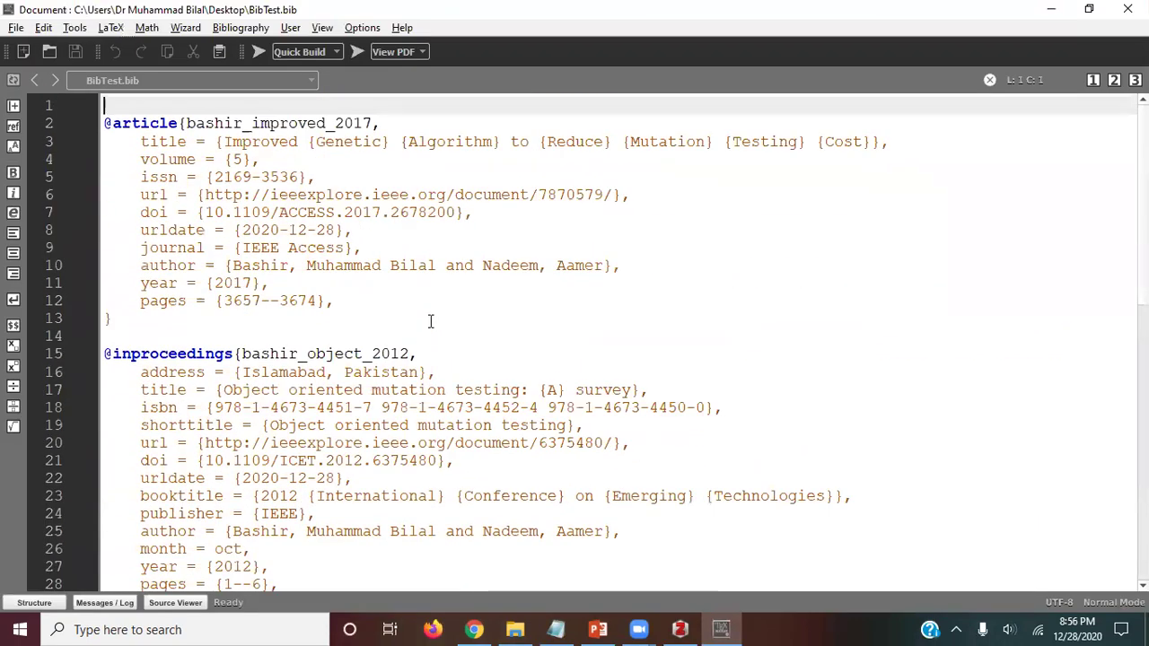
Step: Select the first BibTeX entry and its bashir_improved_2017 citation key, then return to Zotero
drag(336, 302, 18, 146)
drag(117, 322, 11, 128)
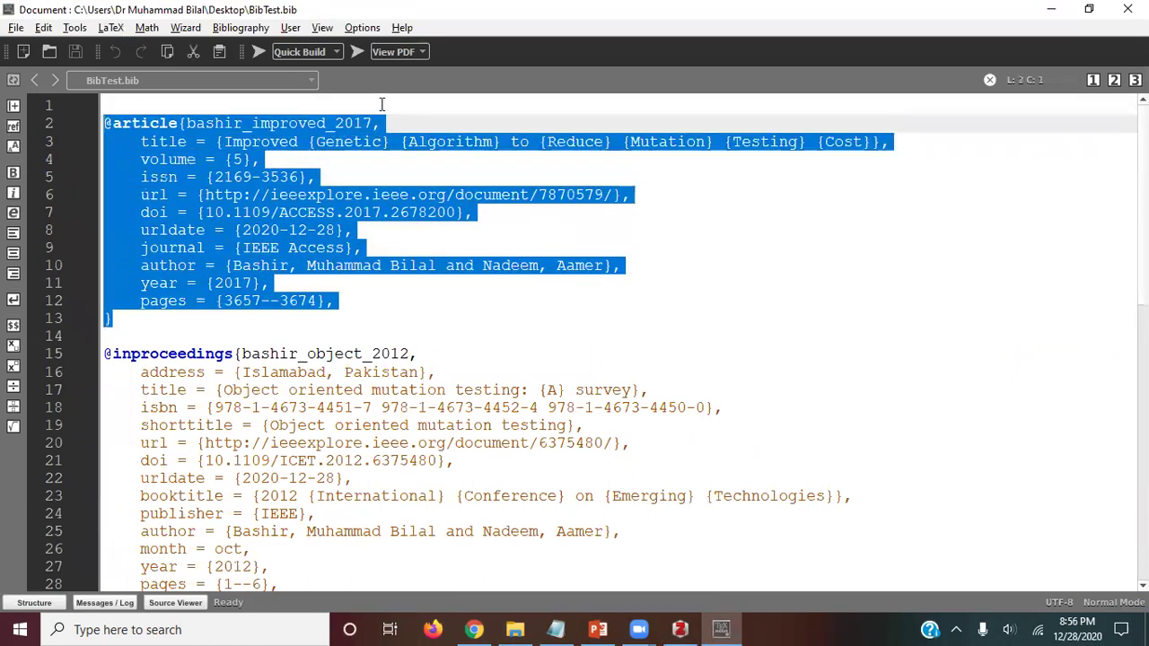
click(280, 123)
double_click(280, 123)
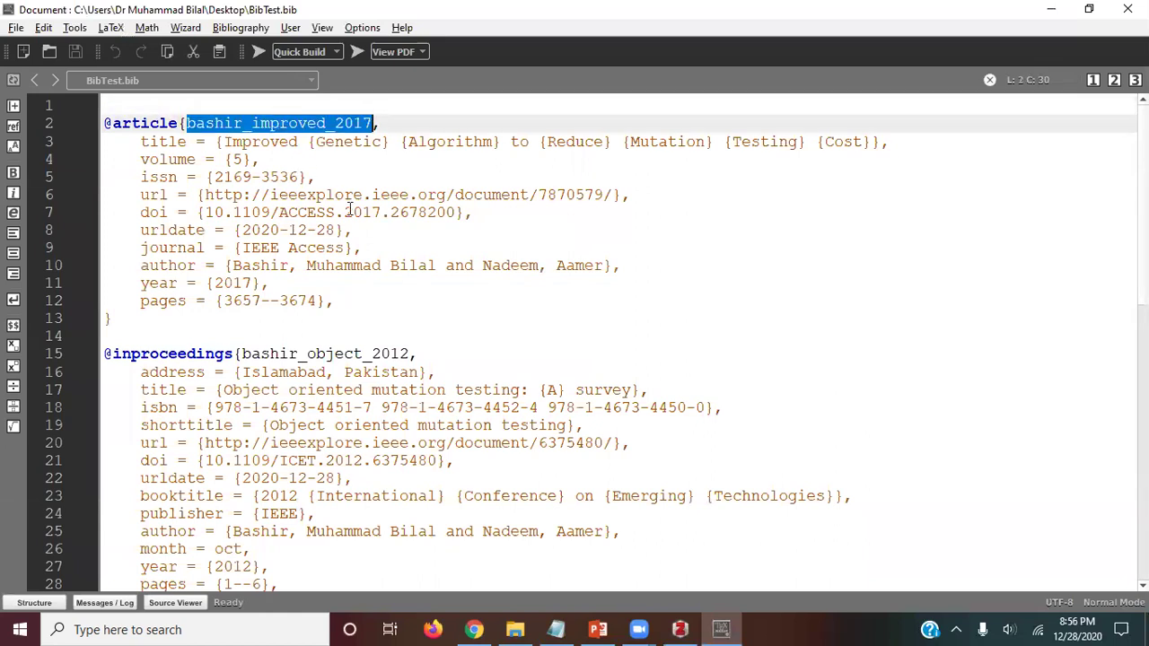
click(1052, 11)
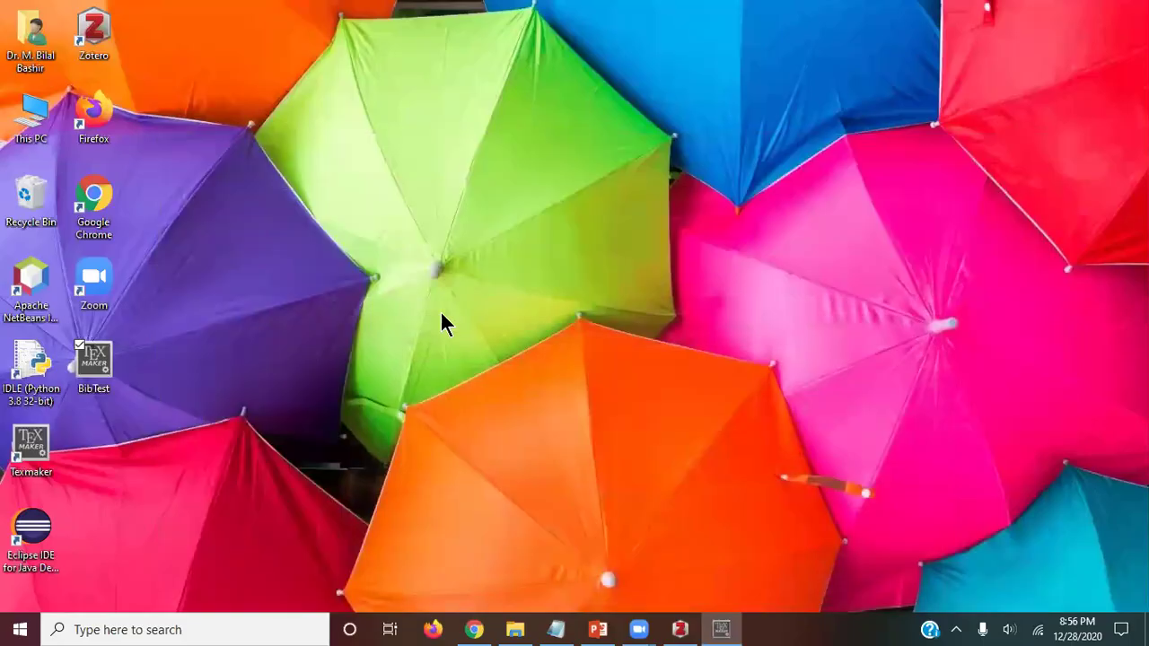
click(675, 629)
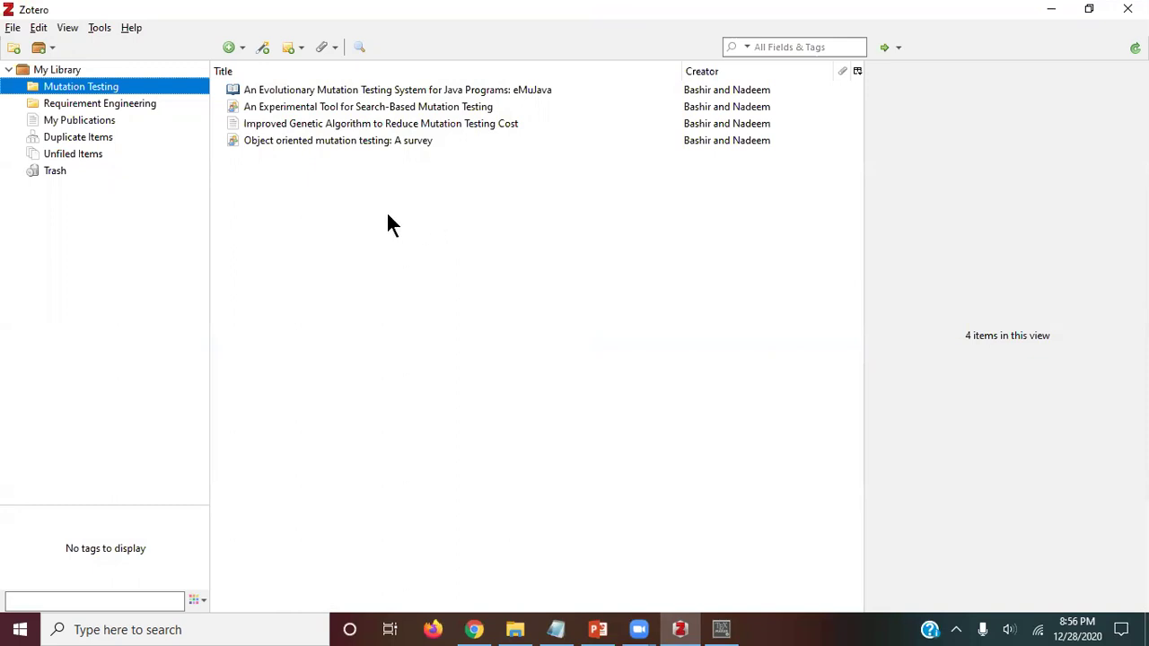
Step: Select all four Mutation Testing articles and create a bibliography from them
click(306, 92)
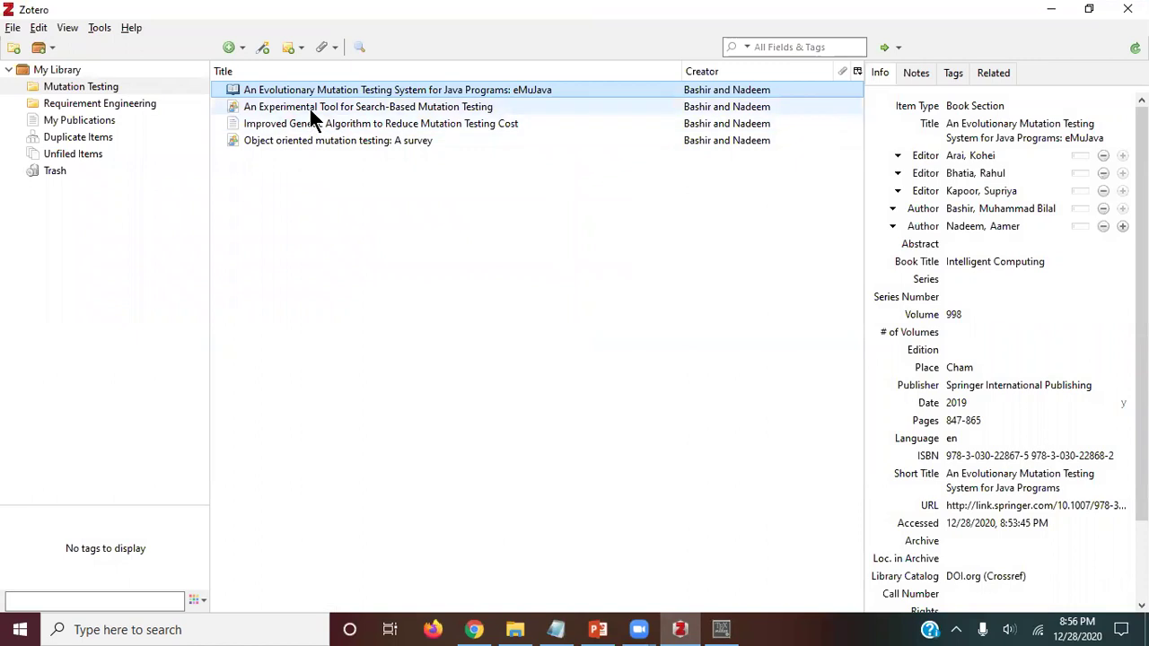
ctrl+click(309, 105)
ctrl+click(306, 125)
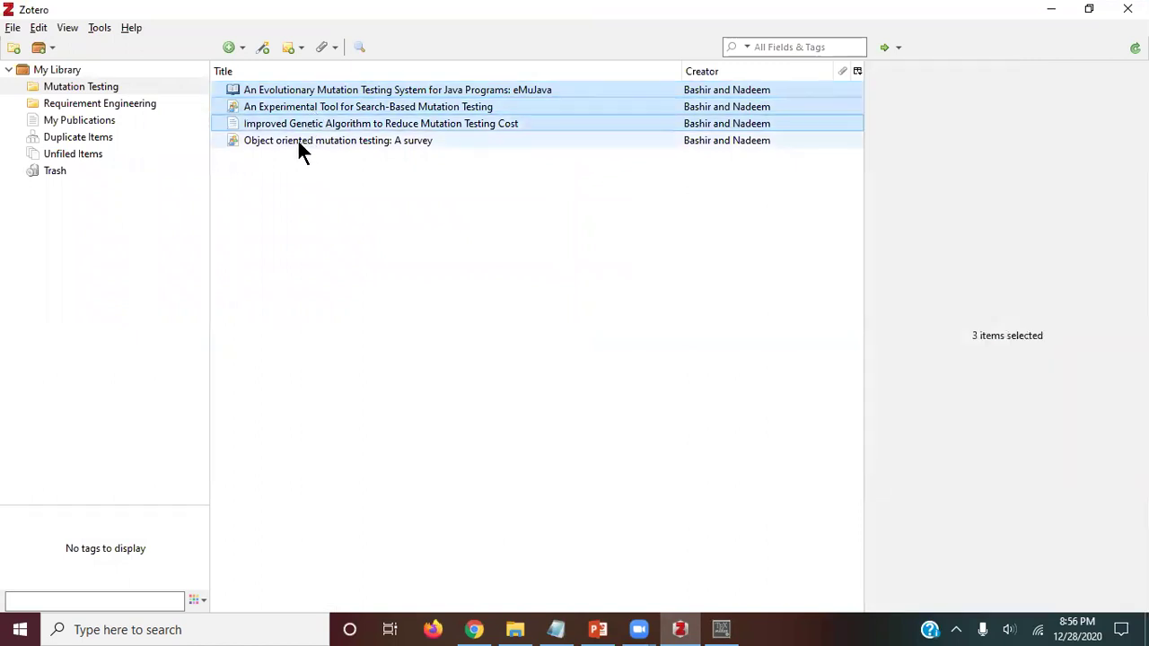
ctrl+click(297, 140)
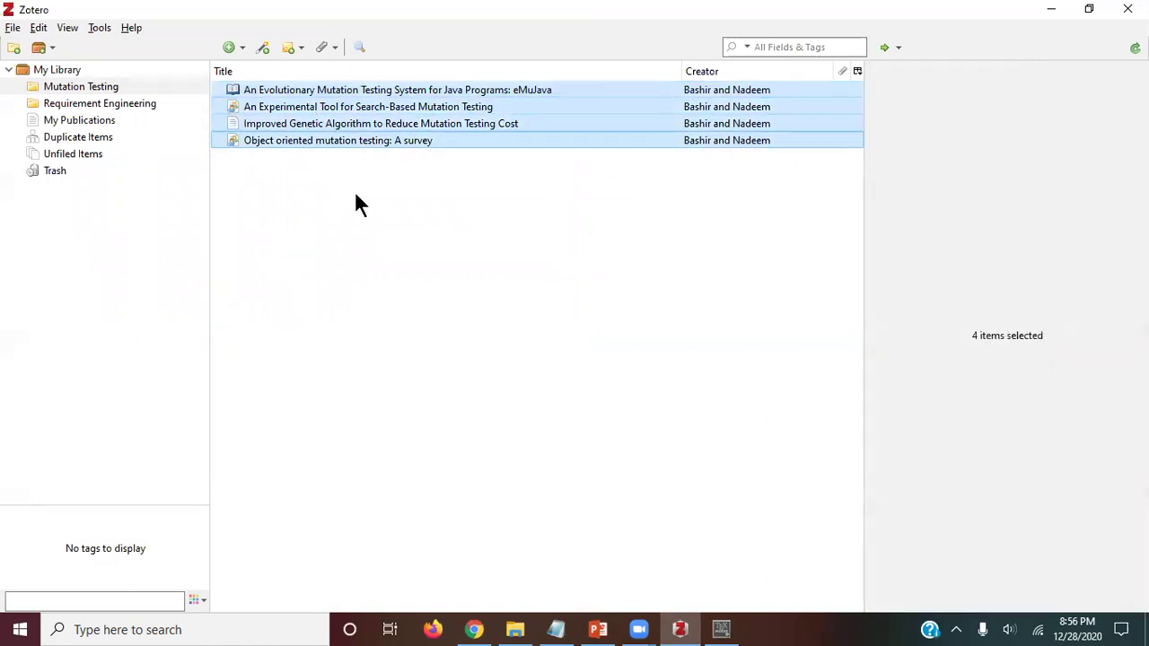
right_click(322, 144)
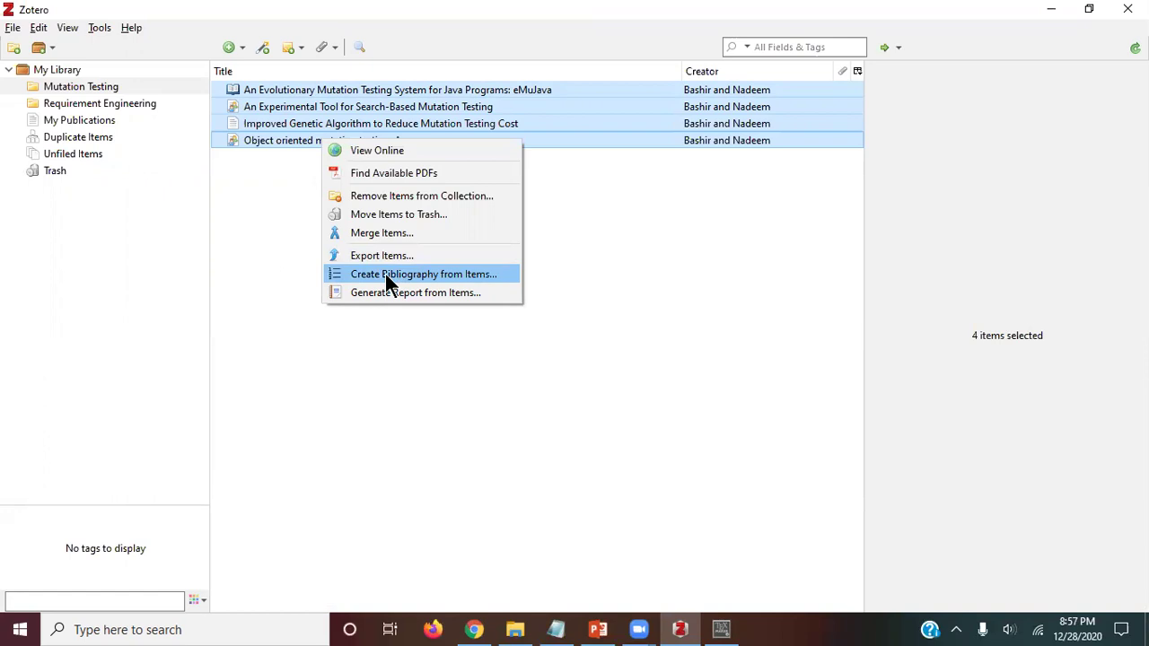
click(426, 274)
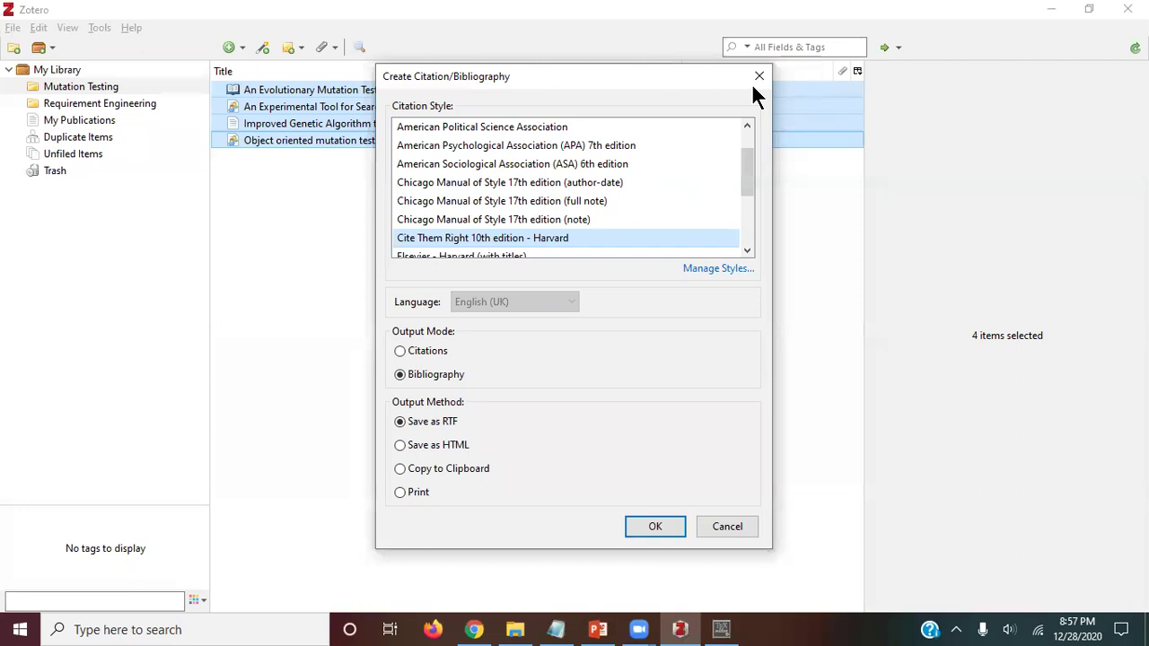
Step: Choose the IEEE citation style and save the RTF bibliography as MTIEEE
mouse_move(746, 164)
mouse_down()
mouse_move(751, 223)
mouse_move(749, 153)
mouse_up()
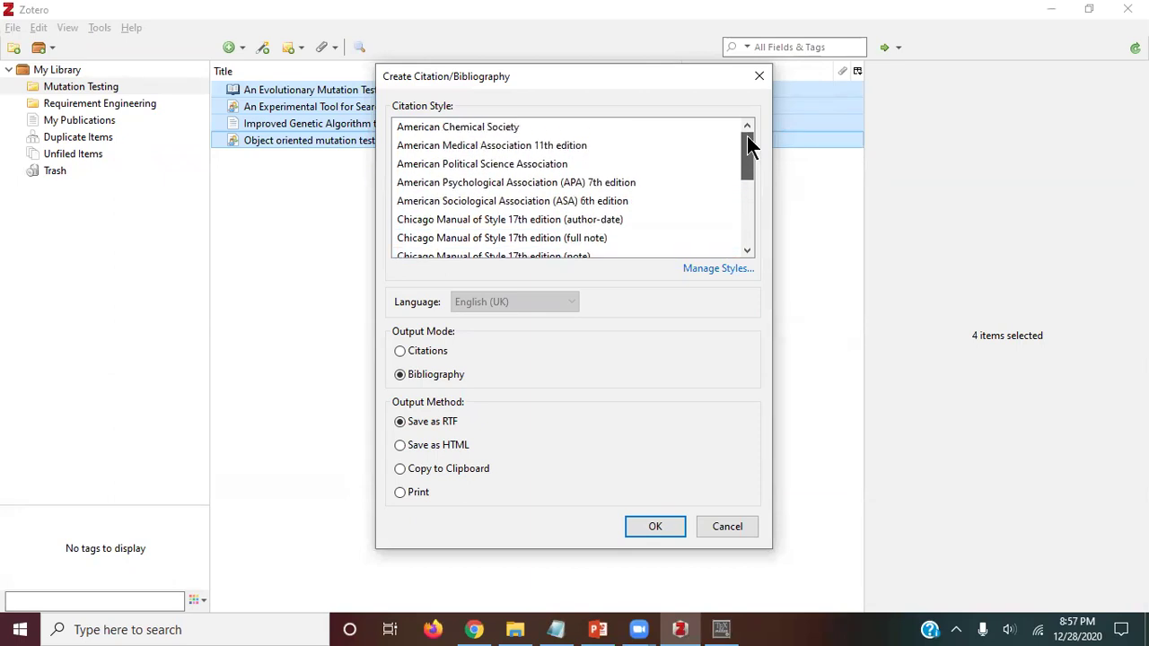
drag(742, 164, 743, 203)
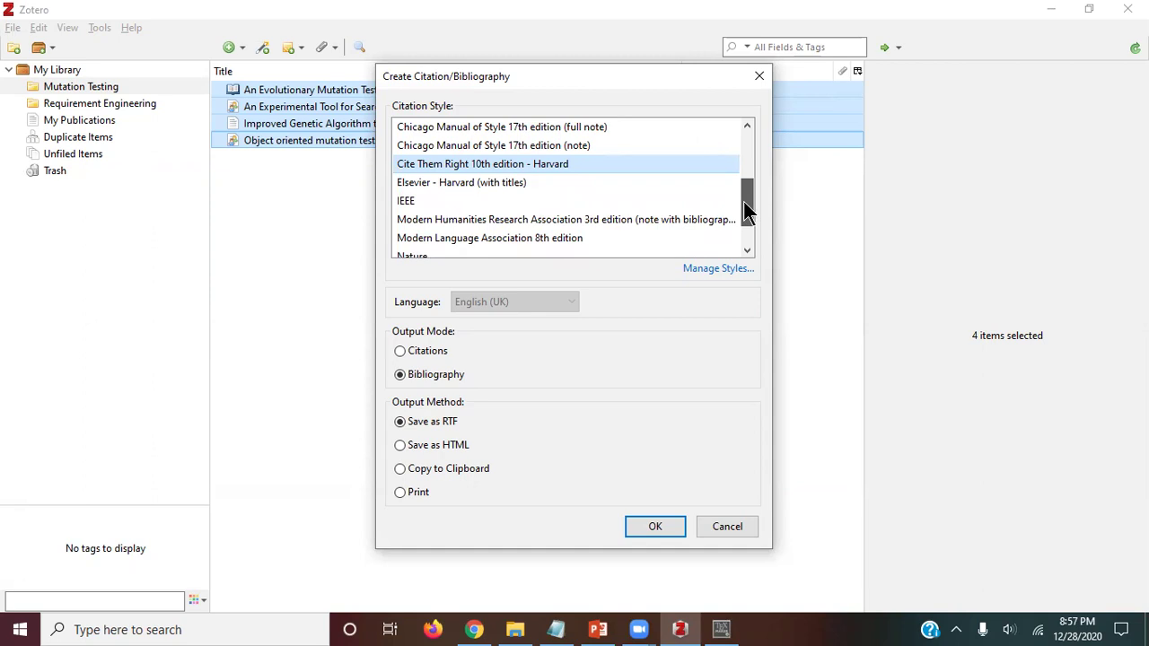
click(458, 184)
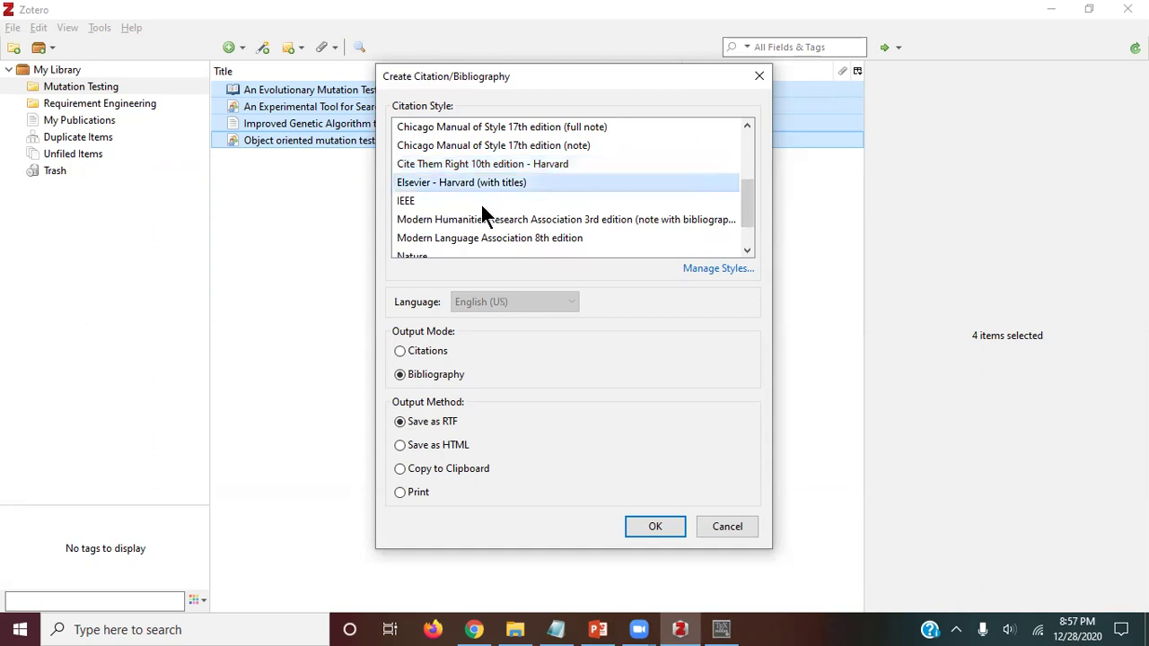
click(406, 203)
scroll(539, 226, down, 1)
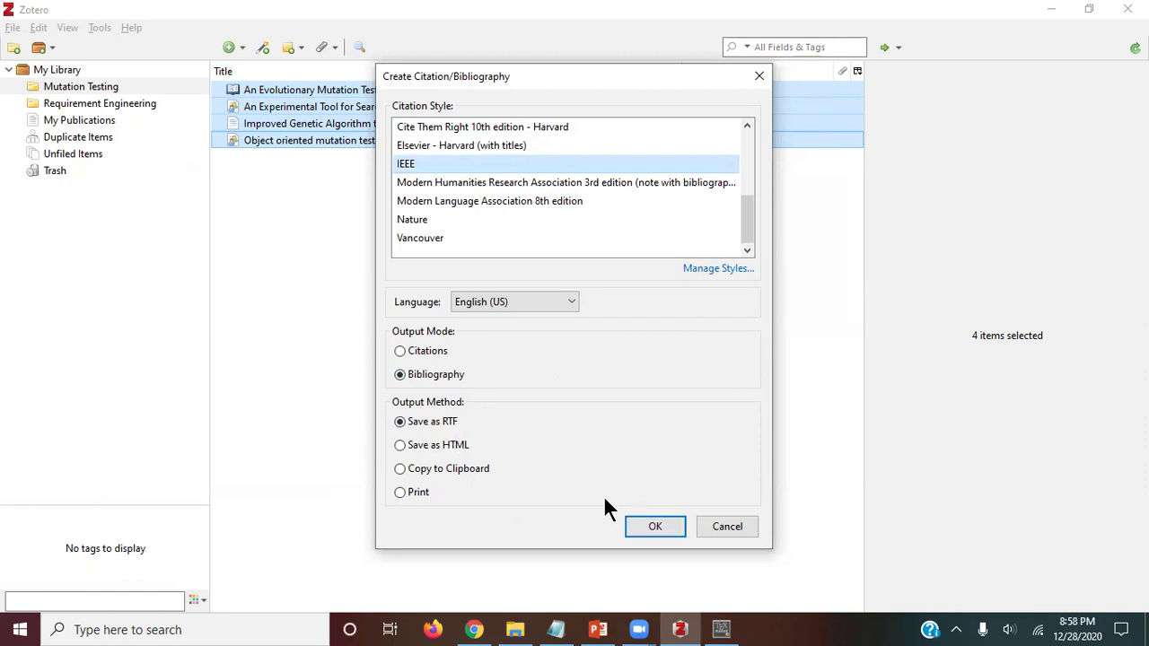
click(646, 526)
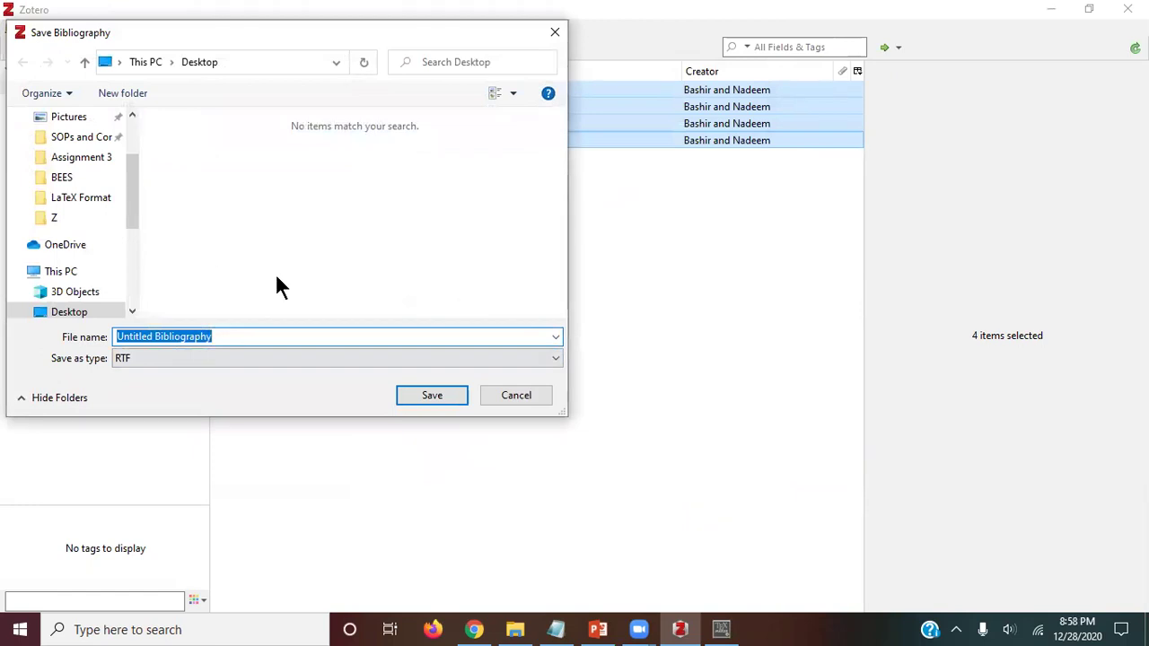
text(M)
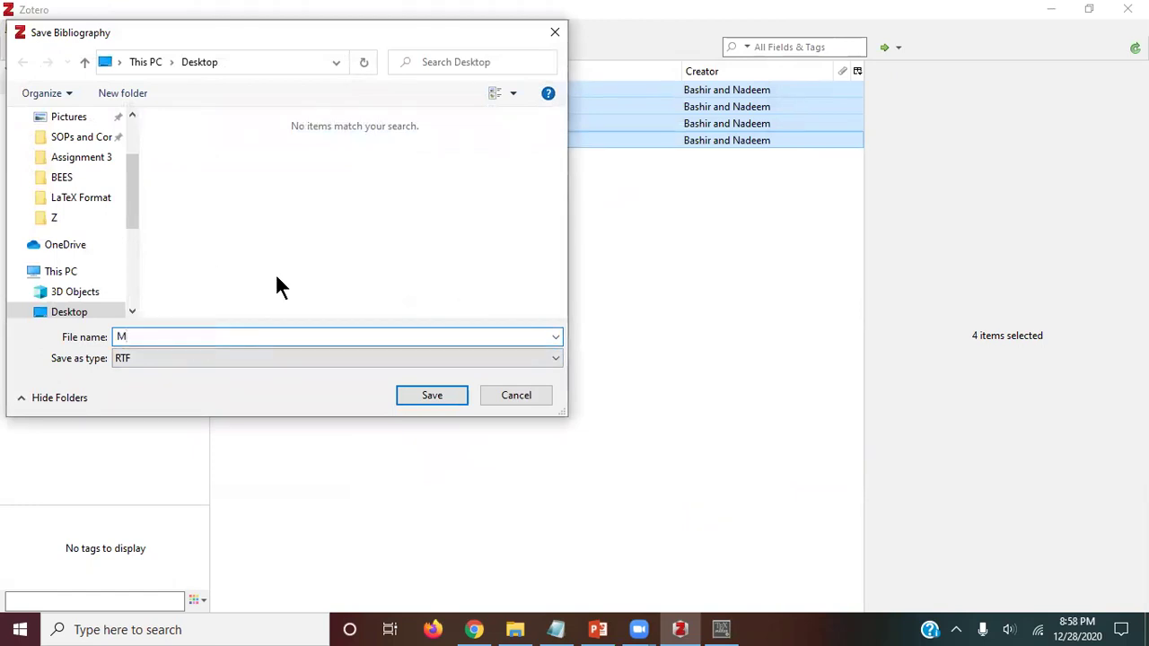
text(TIEEE)
key(Return)
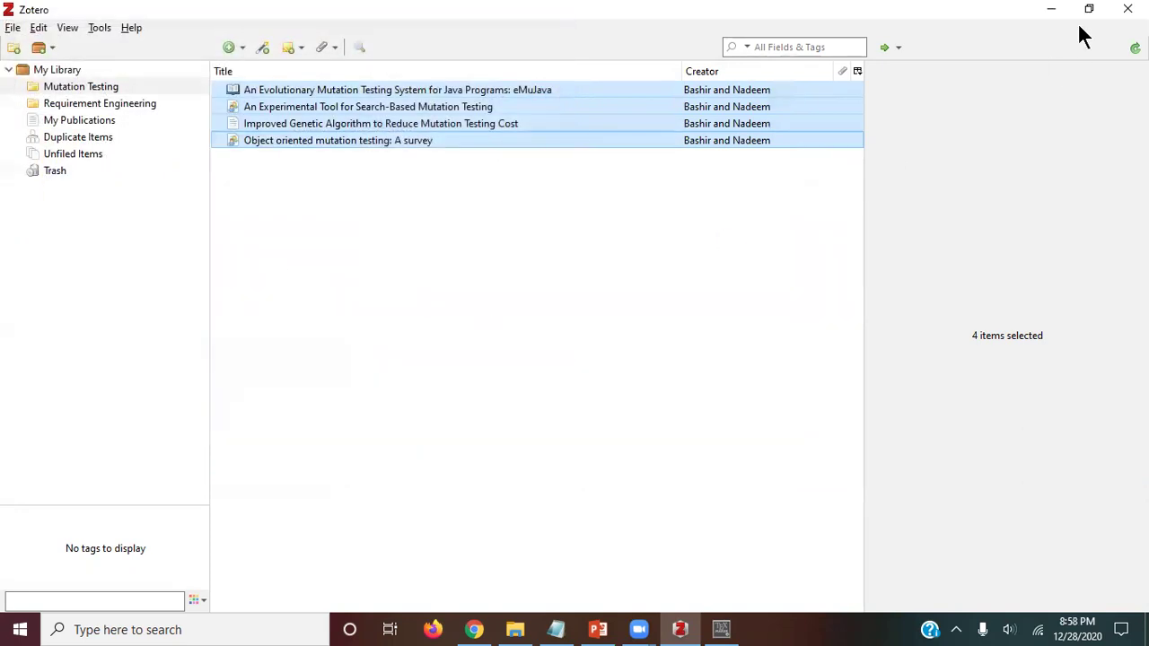
Step: Rename the desktop MTIEEE file to MTIEEE.rtf and open it in Word
click(1059, 10)
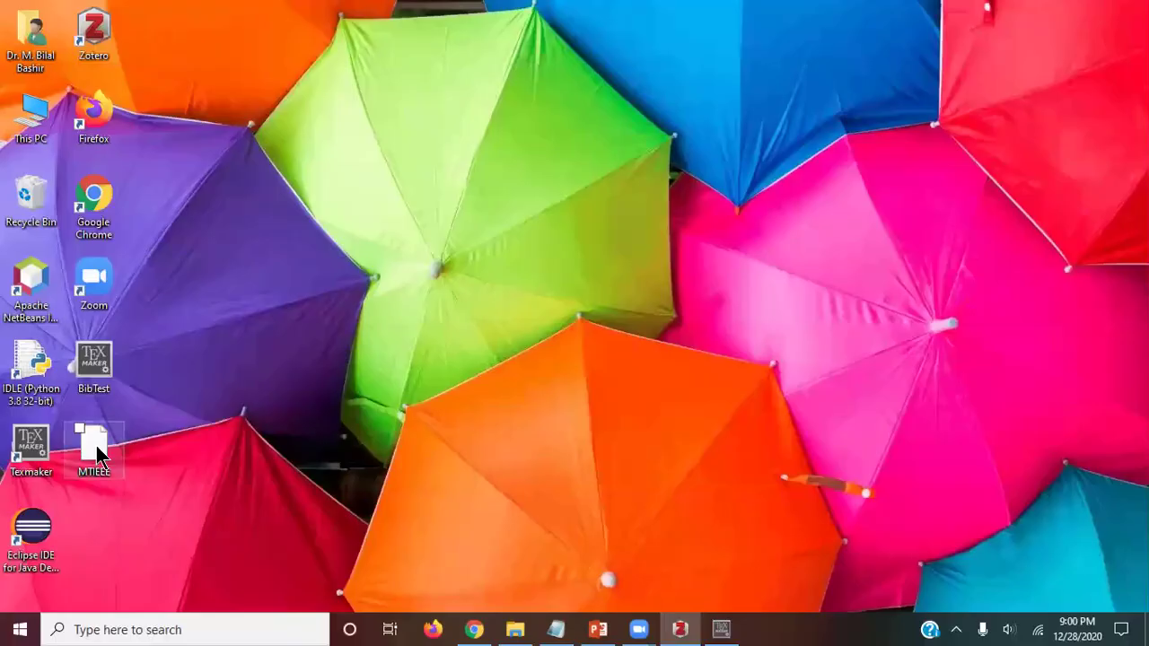
click(101, 440)
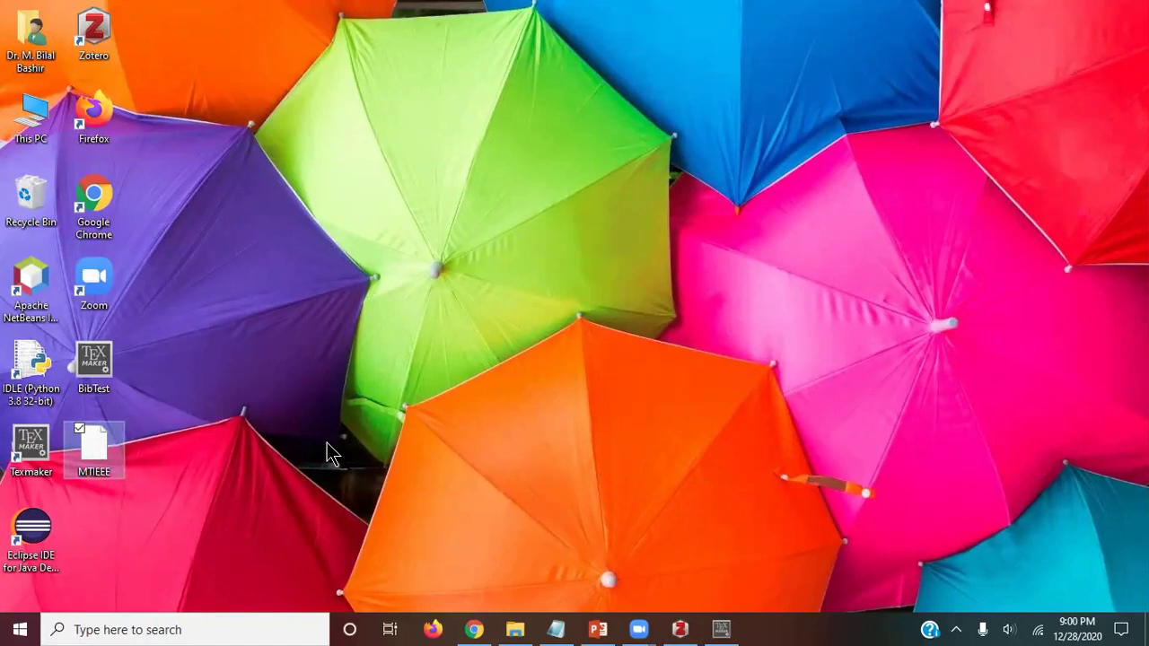
key(F2)
key(End)
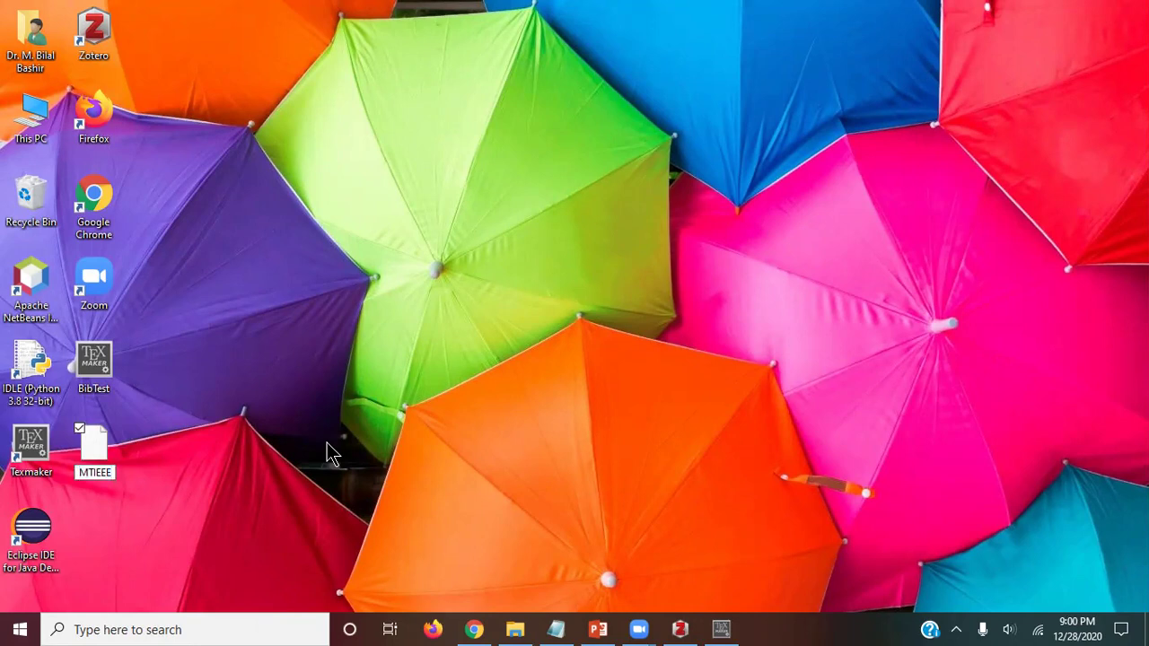
text(.rtf)
key(Return)
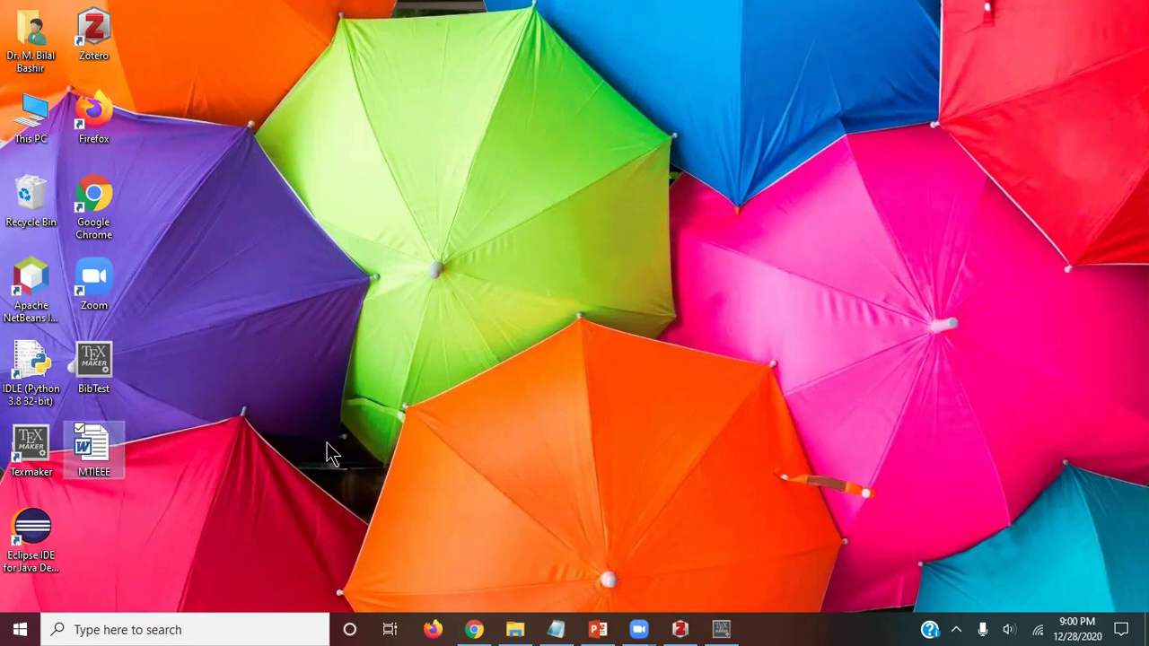
key(Return)
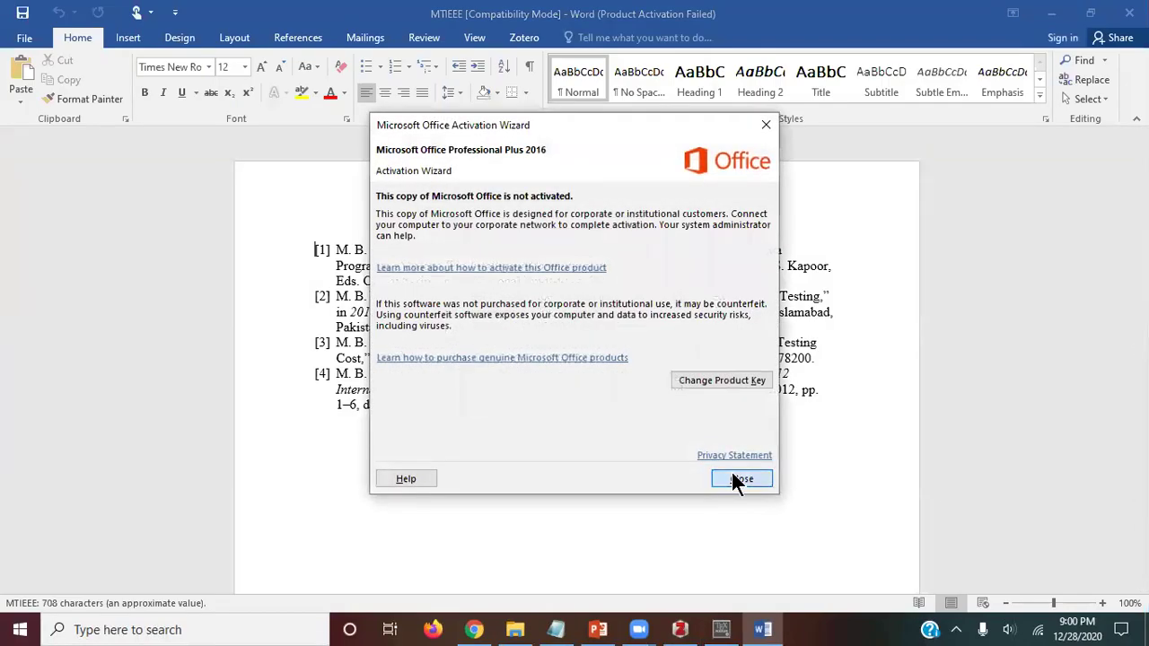
Step: Close the Office activation notice and highlight the four IEEE references [1]–[4] to inspect them
click(739, 480)
ctrl+scroll(679, 282, up, 5)
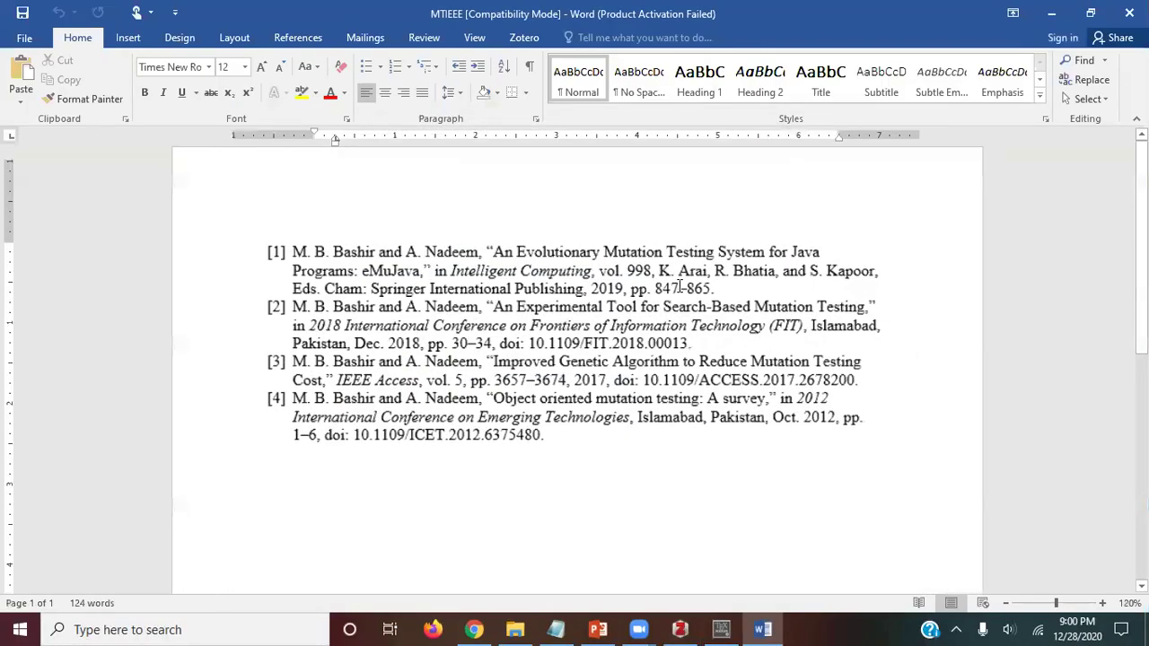
ctrl+scroll(679, 282, up, 2)
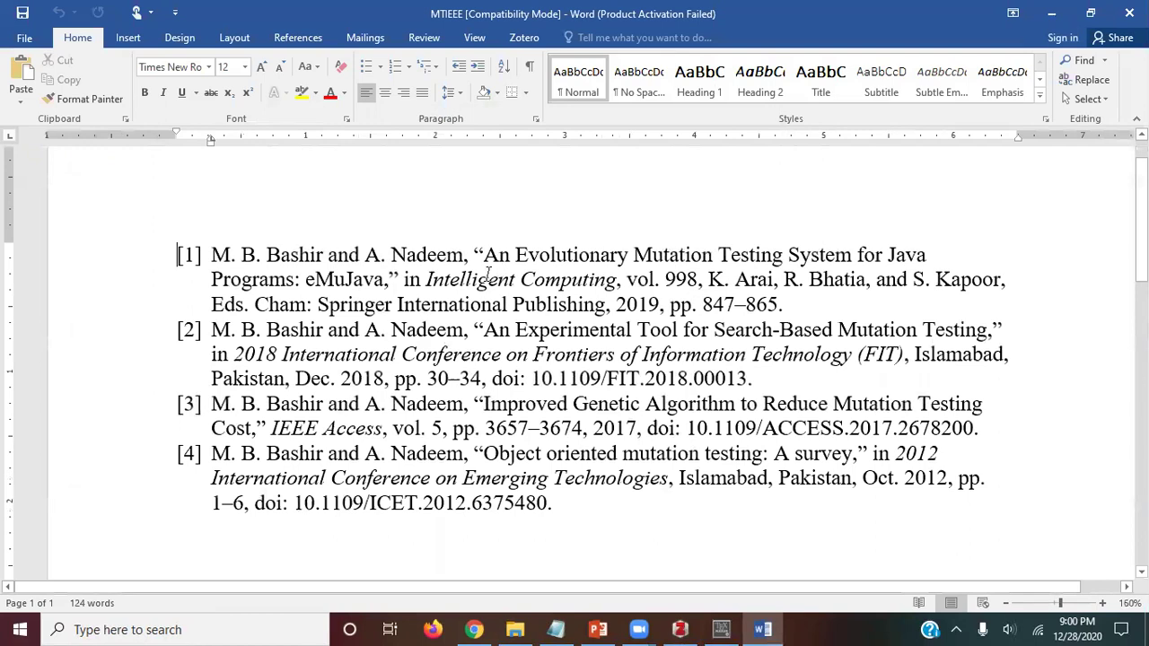
drag(553, 503, 36, 257)
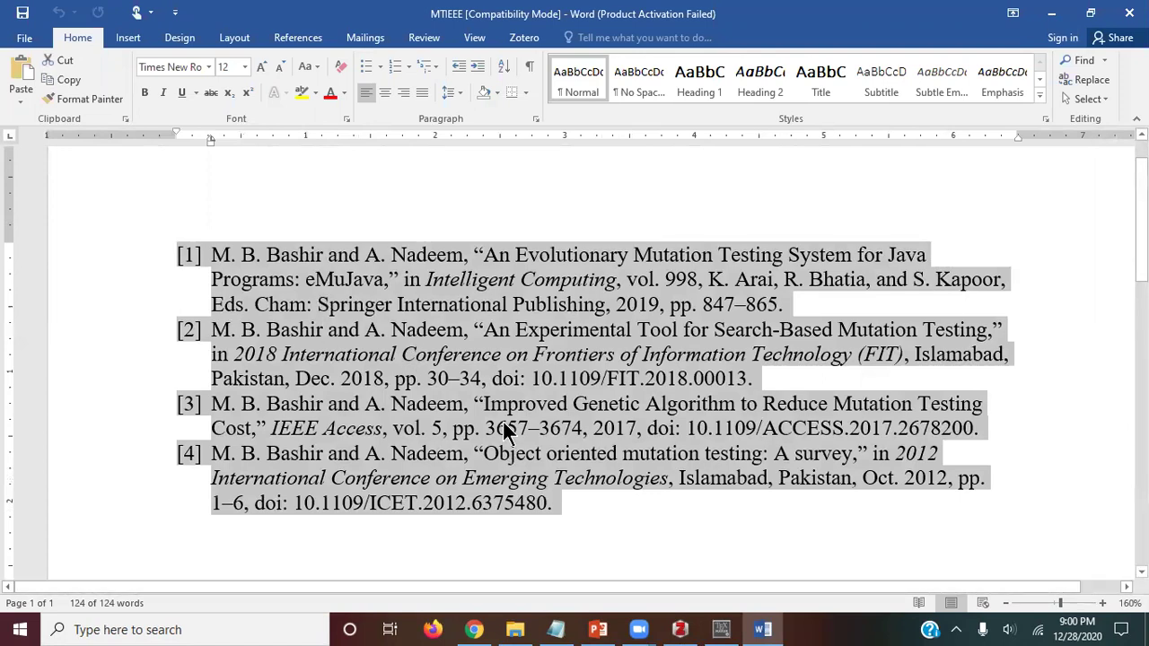
drag(170, 260, 204, 259)
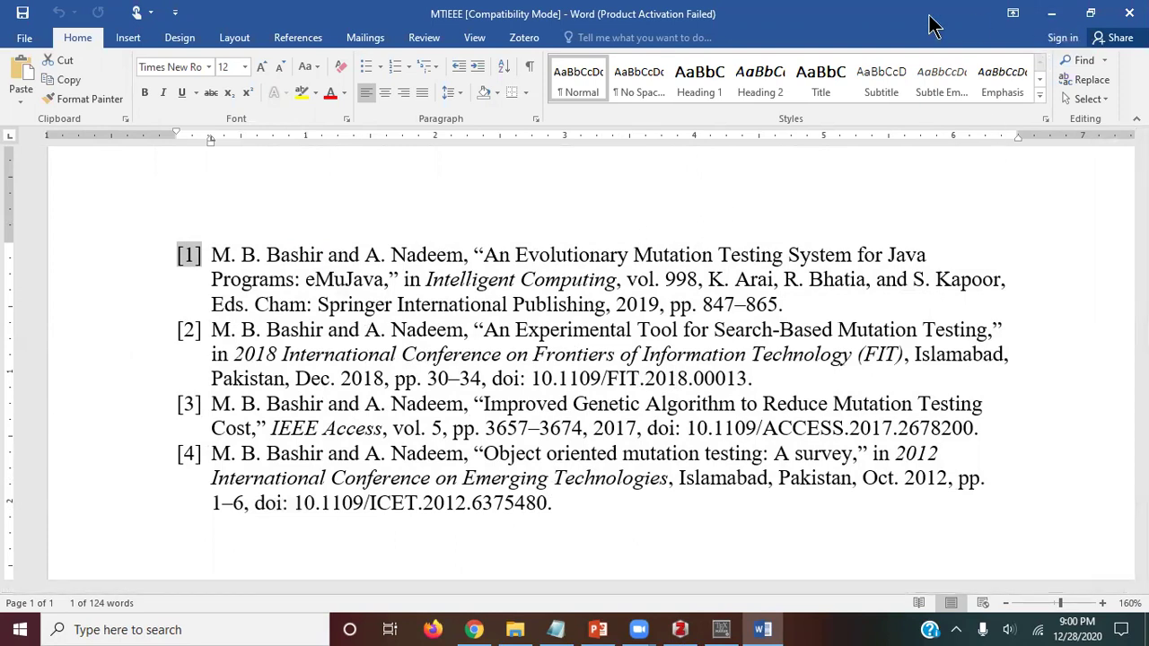
Step: Close the Word MTIEEE document and bring up the Backup (E:)\LaTeX folder
click(1052, 20)
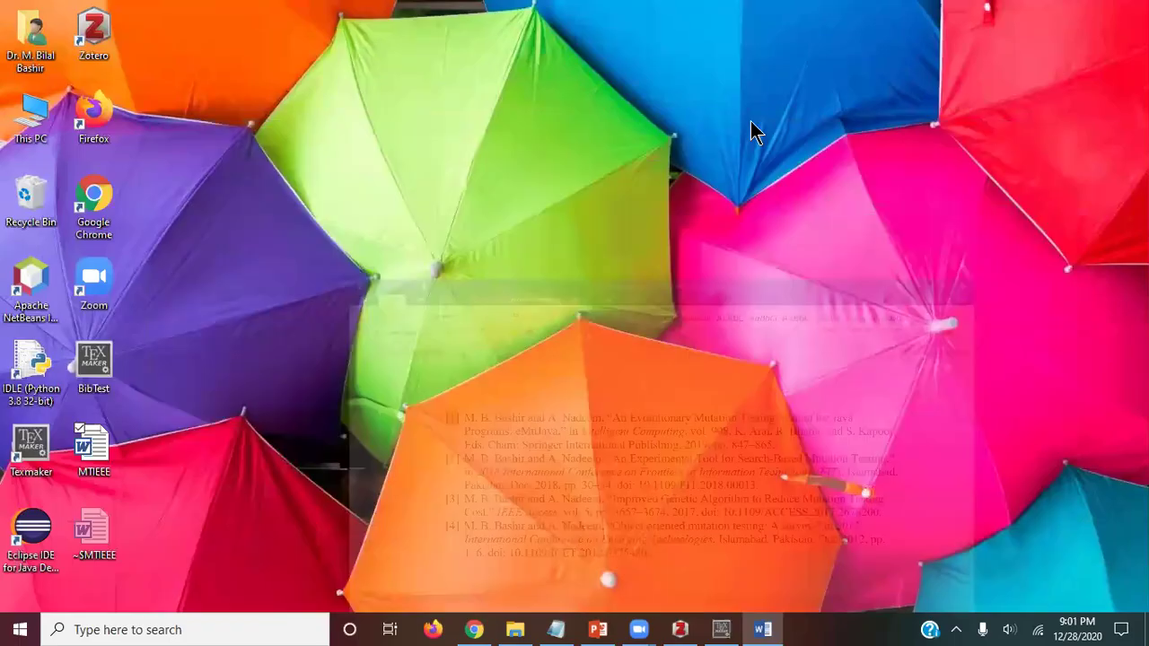
click(763, 628)
click(115, 377)
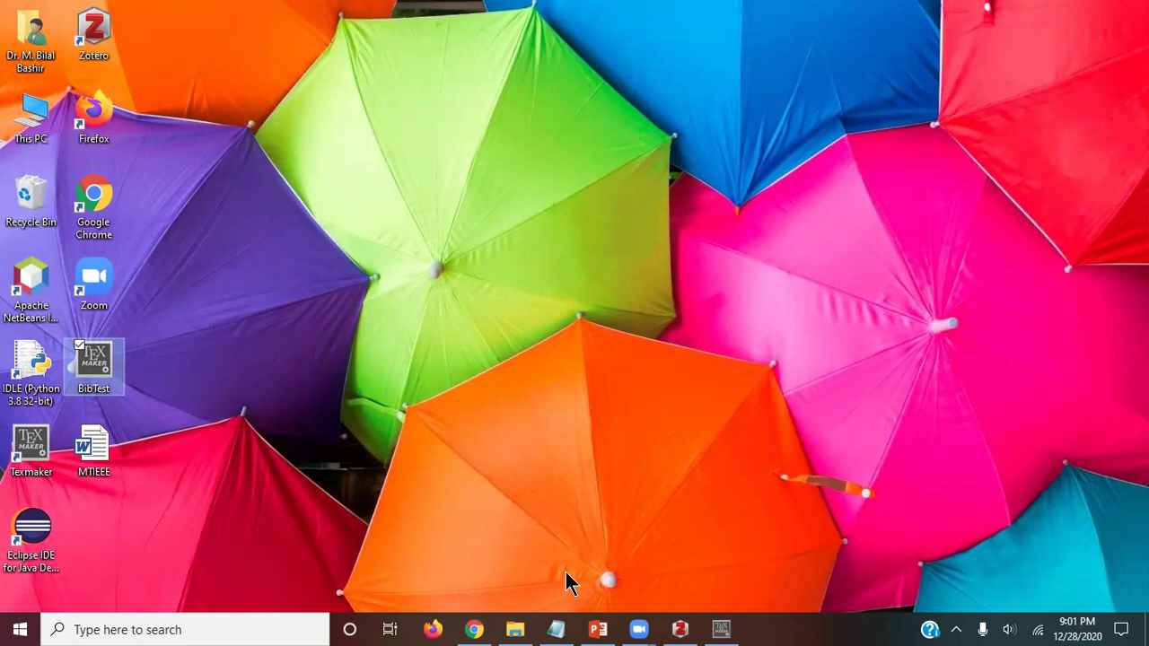
click(514, 629)
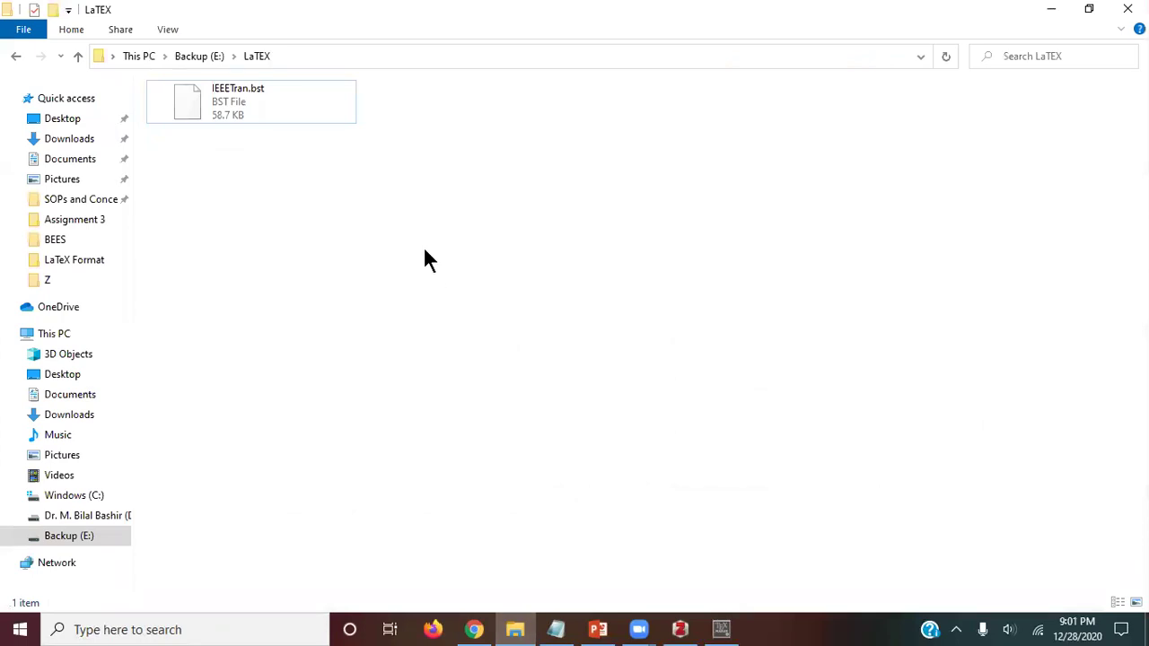
Step: Paste BibTest.bib into E:\LaTeX beside IEEETran.bst, check both files, and return to Texmaker
key(ctrl+v)
click(269, 169)
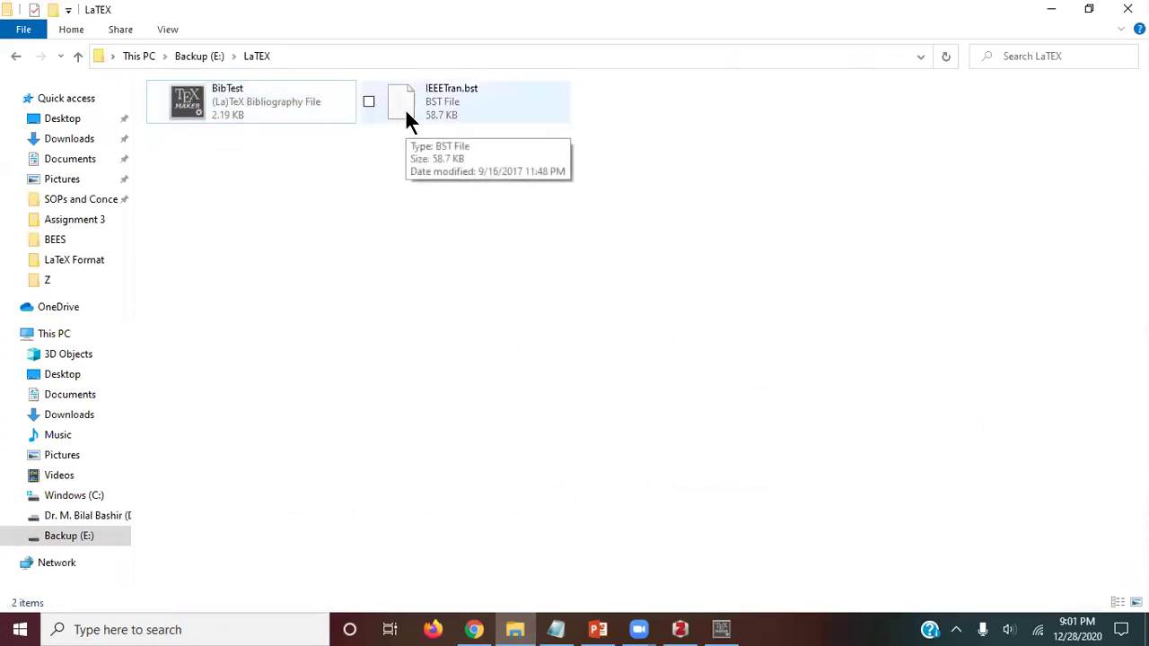
click(225, 103)
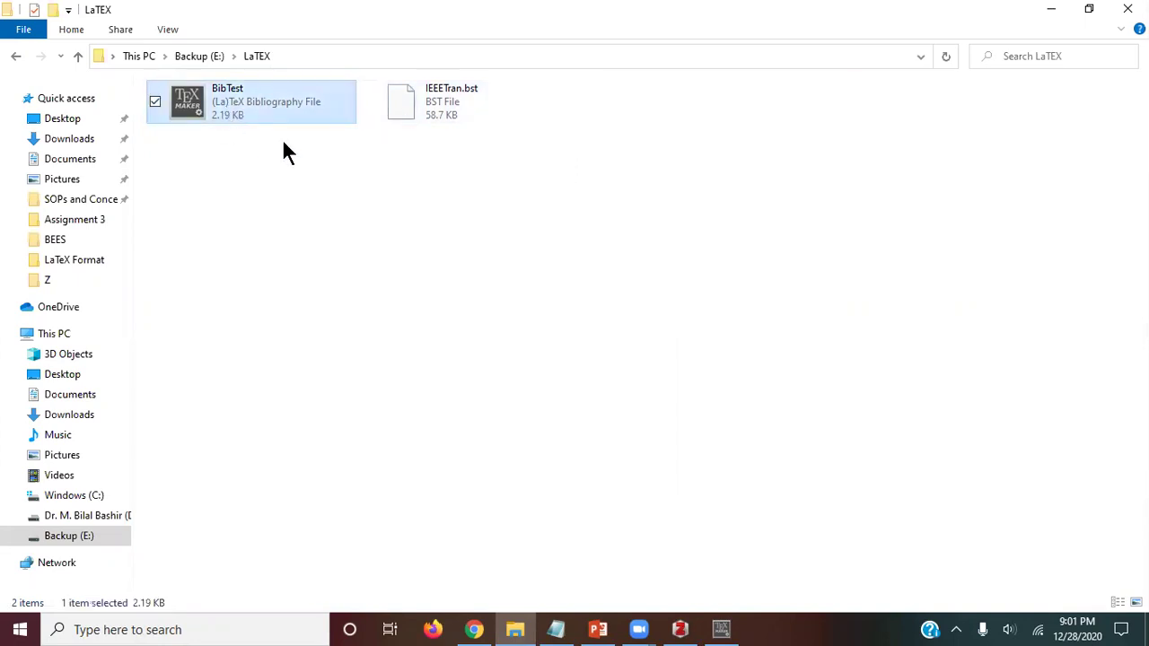
click(368, 166)
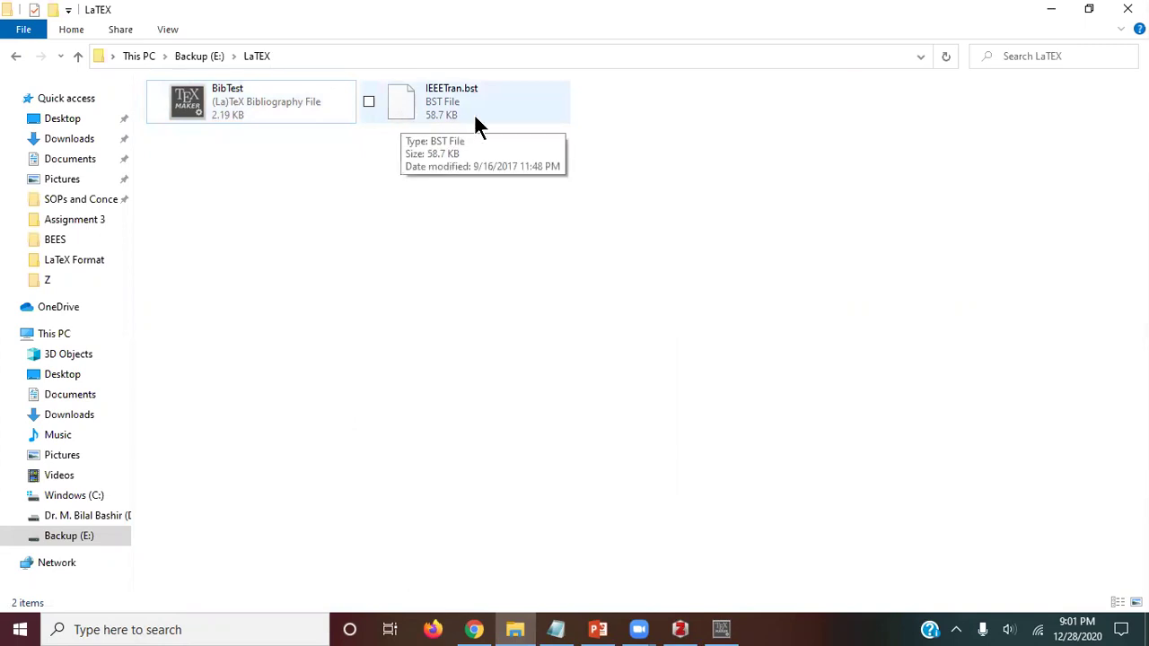
click(410, 110)
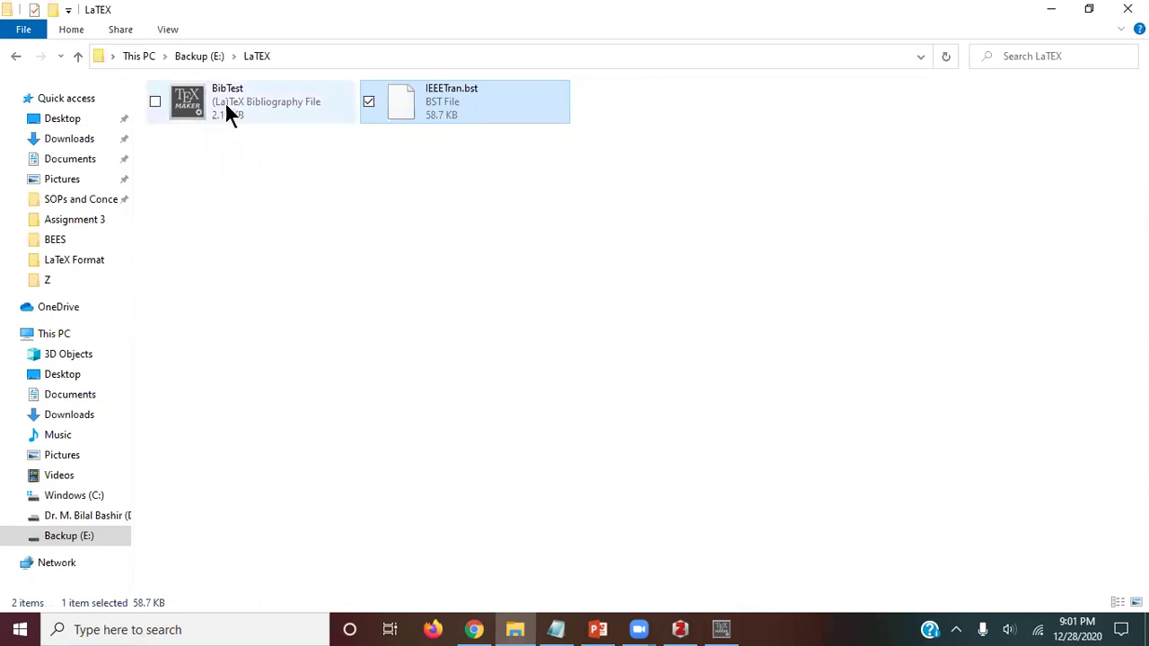
click(721, 630)
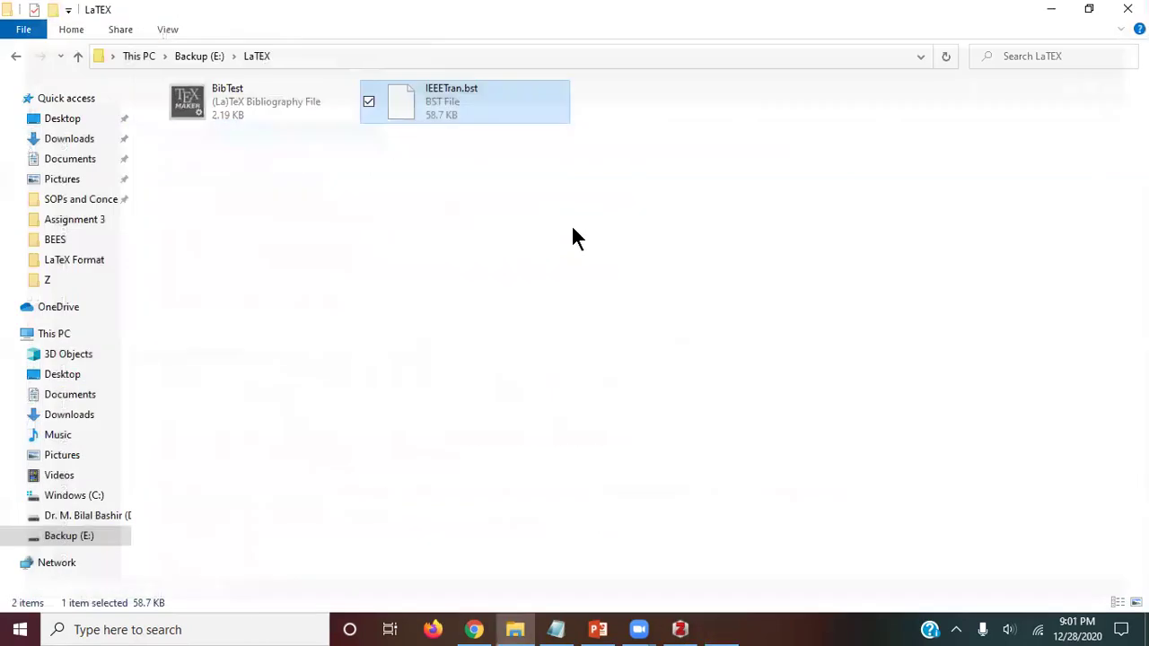
Step: Open BibTest.bib from E:\LaTeX in Texmaker and look over its entries
double_click(208, 93)
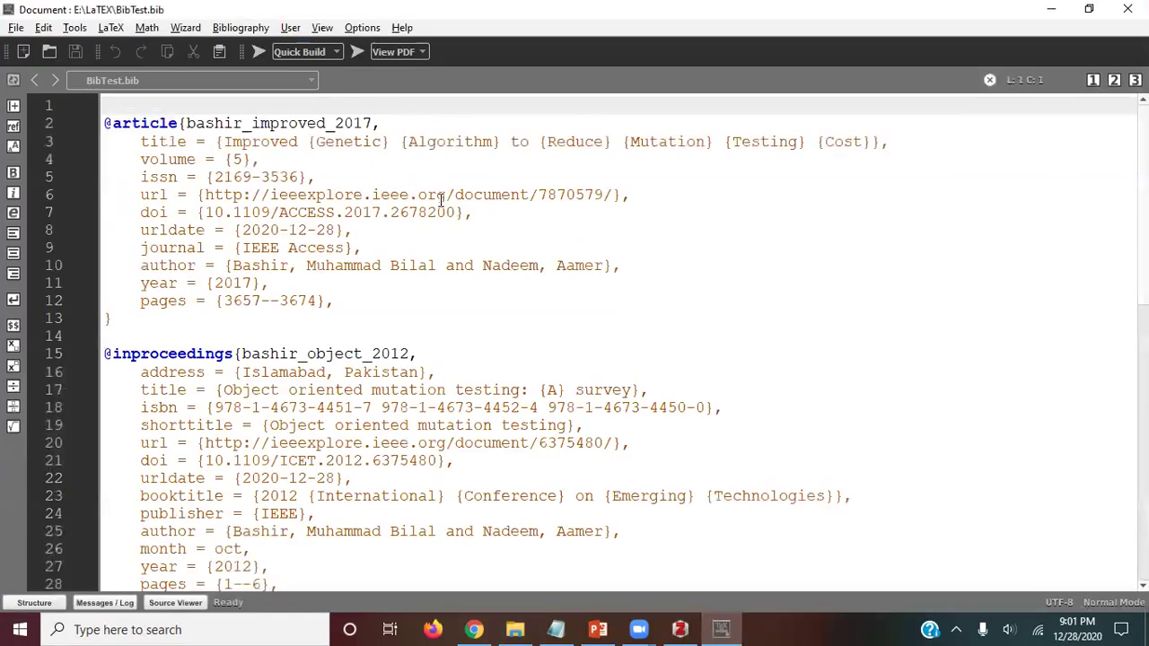
scroll(435, 246, down, 1)
scroll(435, 247, up, 1)
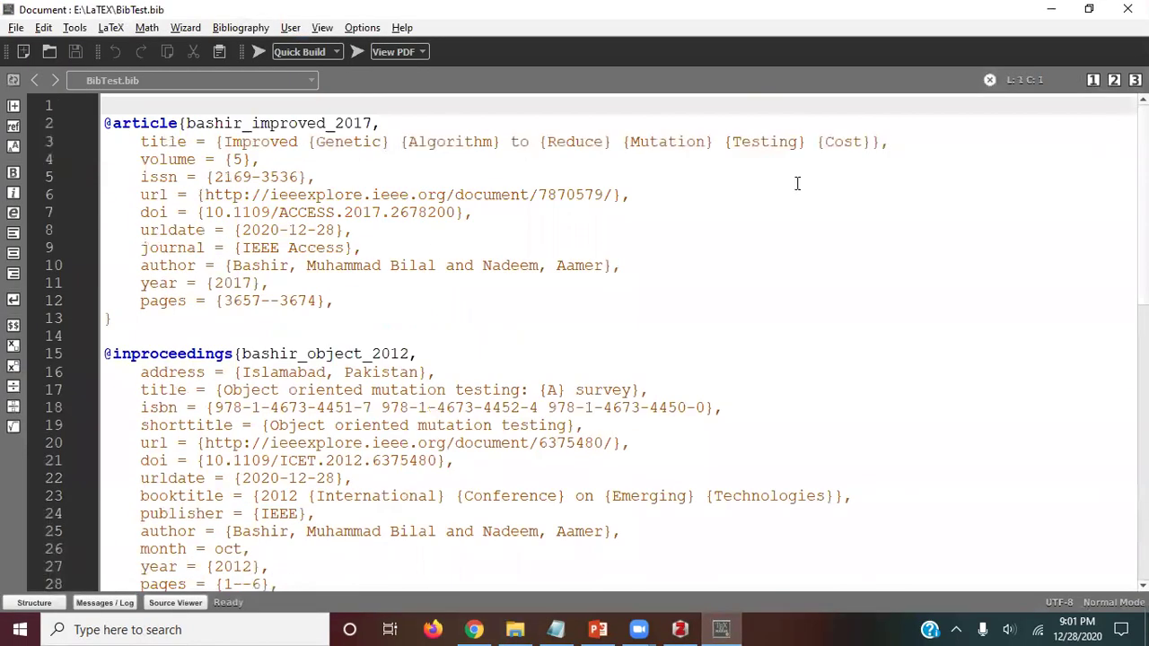
Step: Minimise Texmaker, check IEEETran.bst and BibTest in the folder, then return to Texmaker
click(1052, 10)
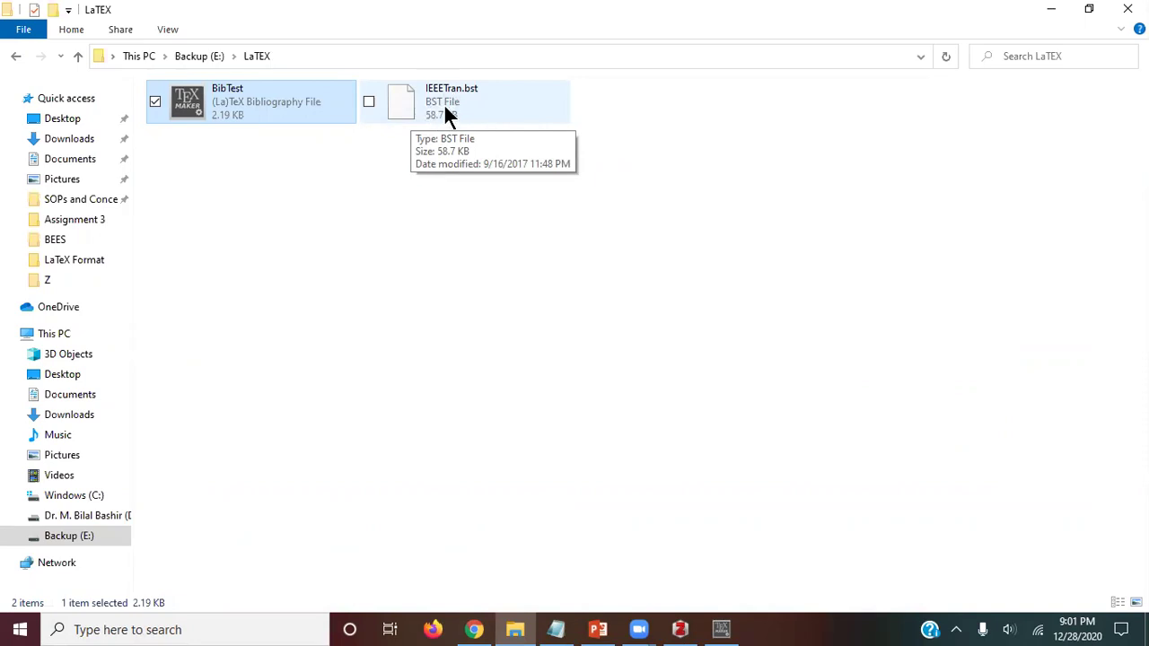
click(447, 108)
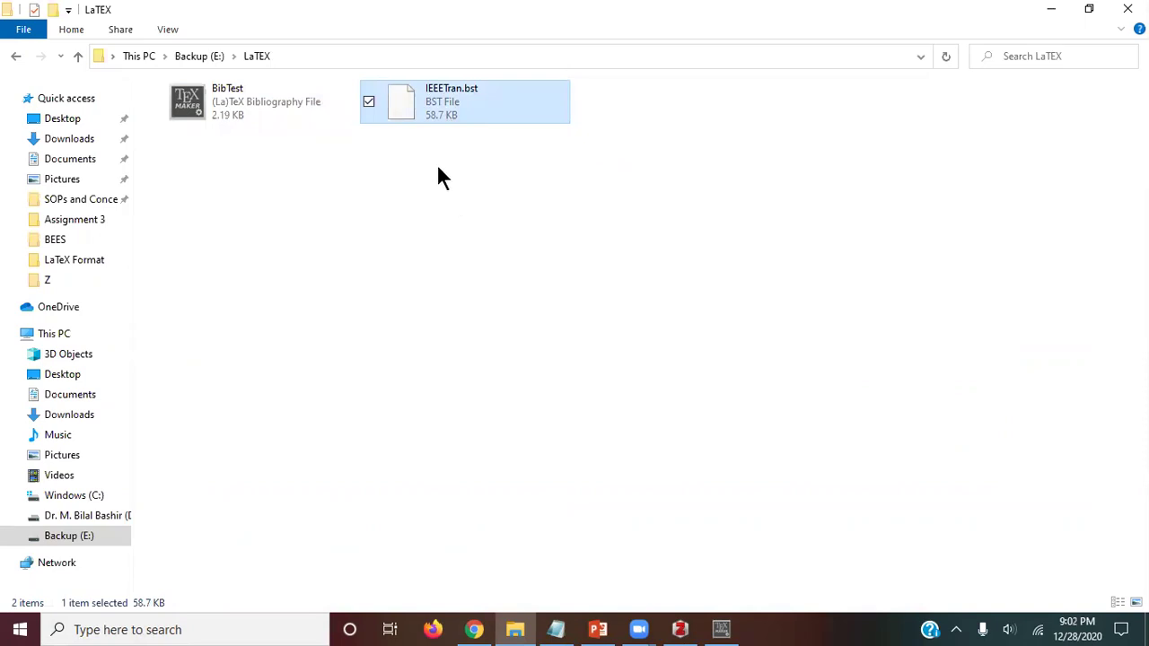
click(193, 98)
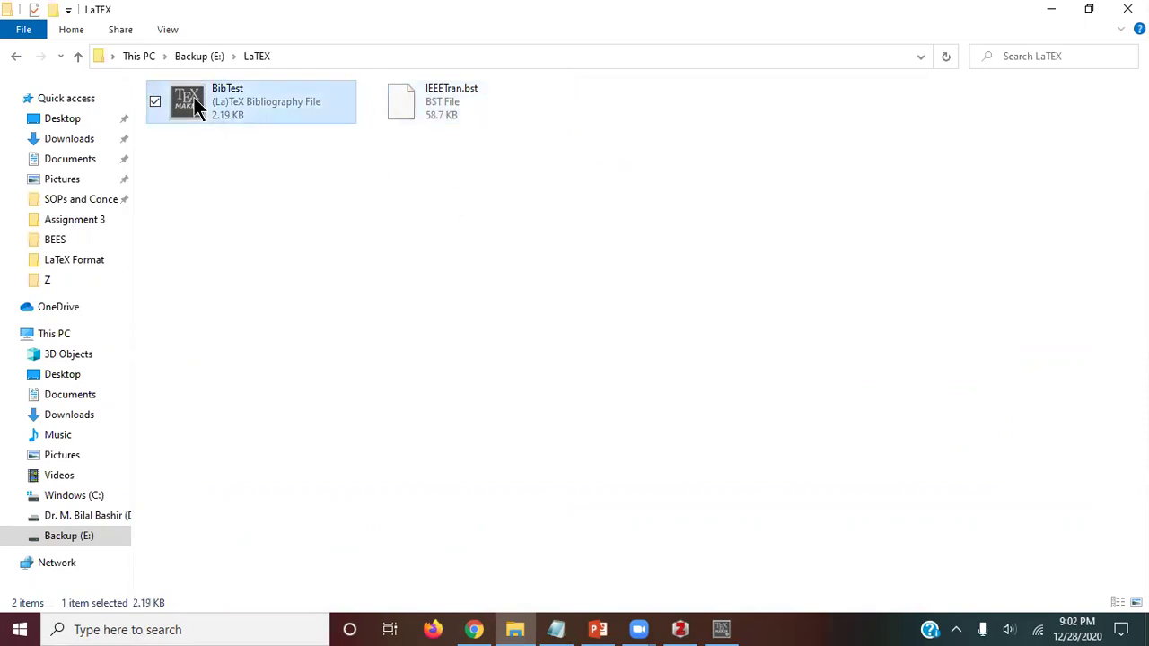
click(410, 109)
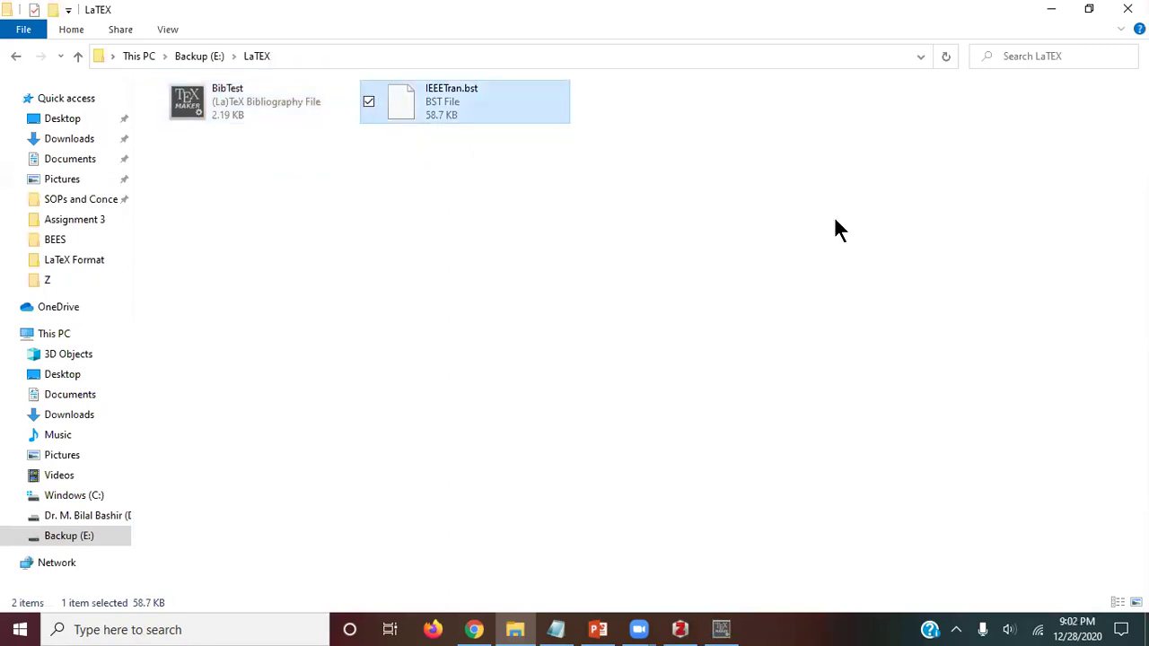
click(721, 629)
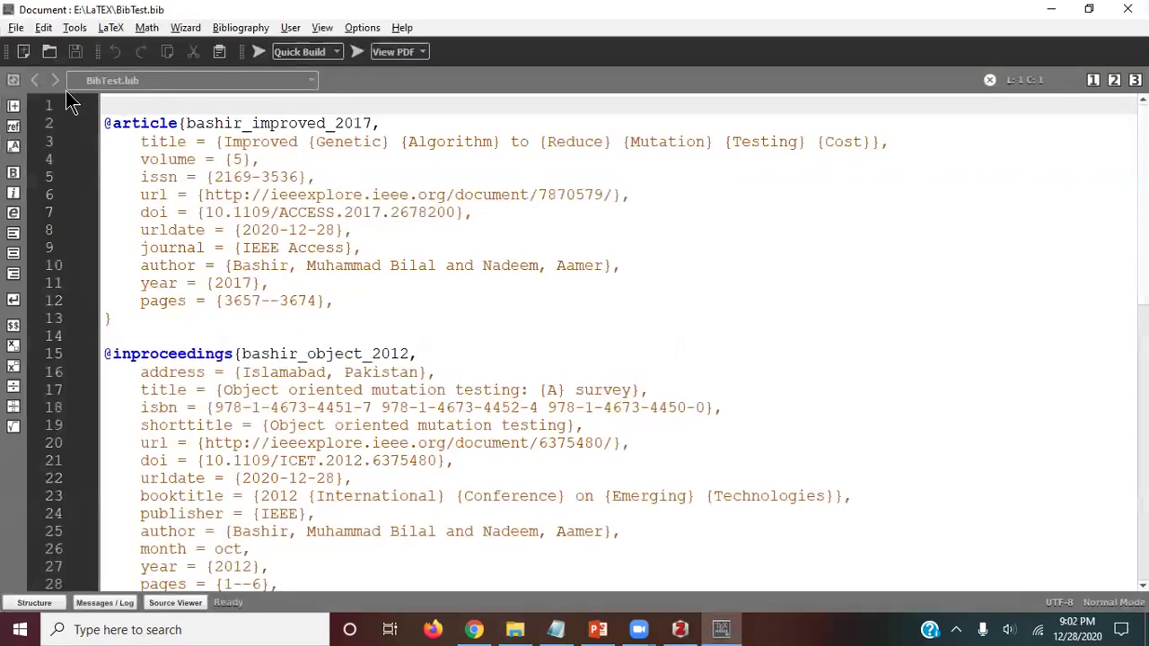
click(16, 27)
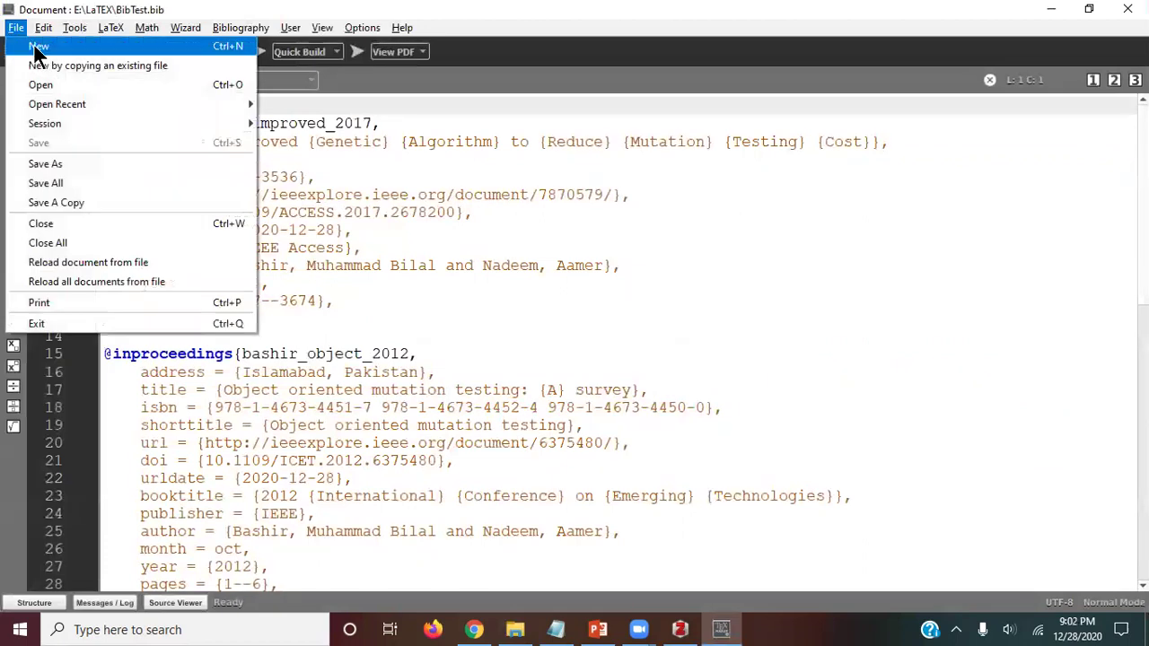
Step: Start a new document with \documentclass[11pt]{article}
click(38, 48)
text(\docum)
key(Return)
text(11pt)
key(Right)
key(Right)
key(BackSpace)
text(article)
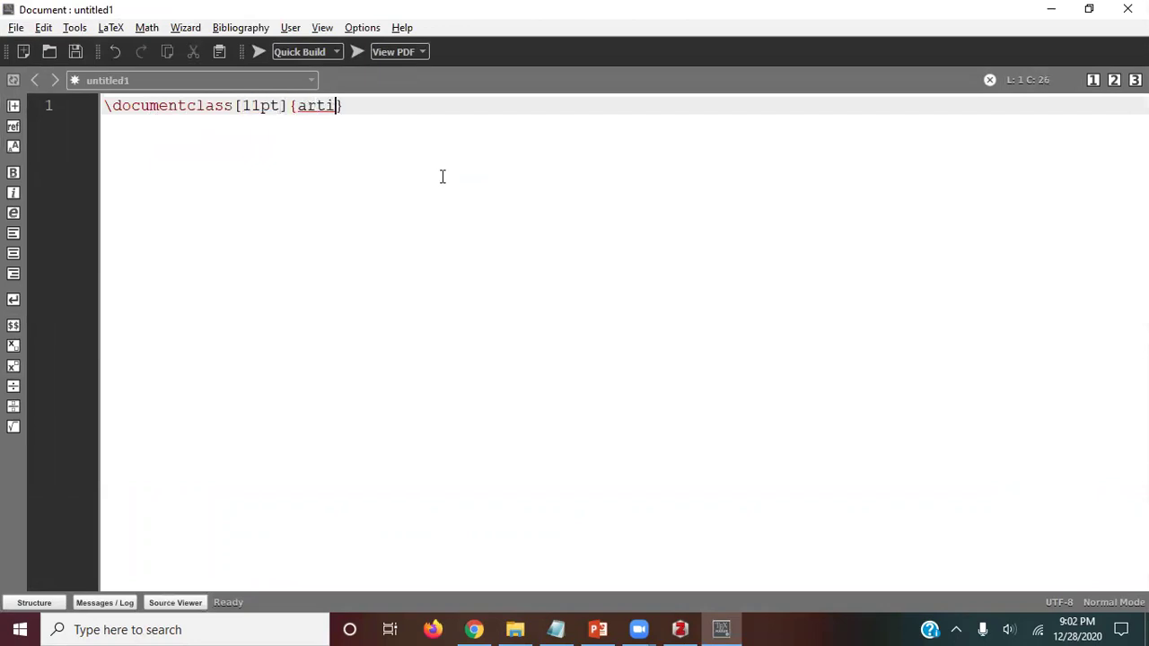
key(Right)
key(Return)
key(Return)
Step: Add the \begin{document} environment, correcting the misspelled 'doucment'
text(\begin)
text({doucment)
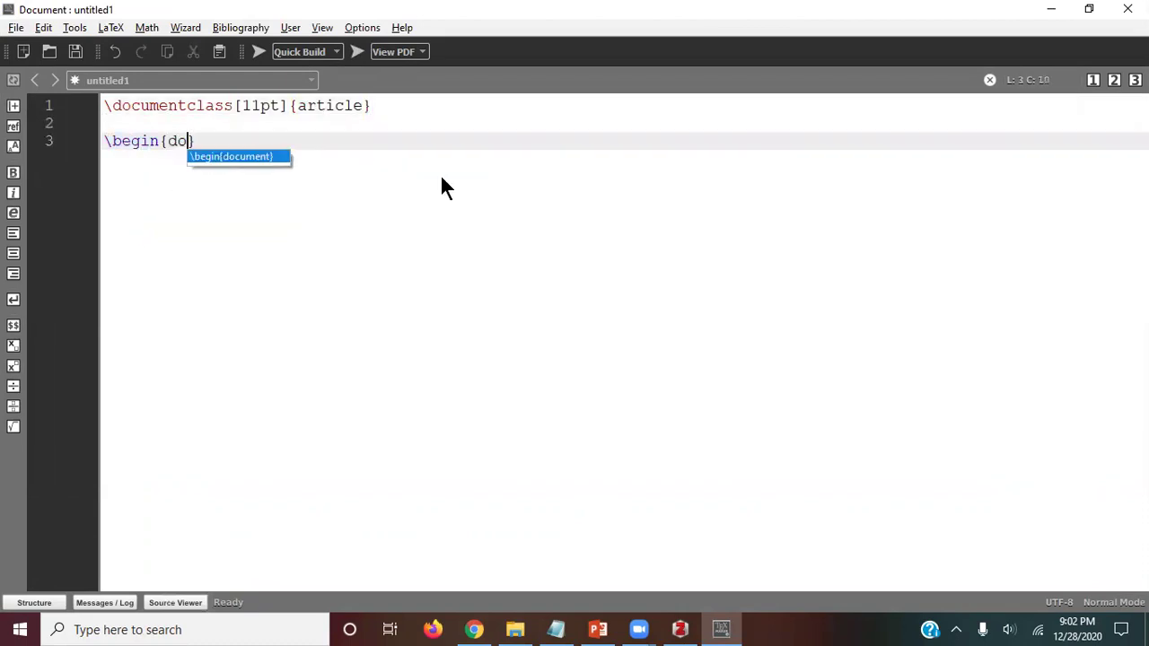
key(Return)
key(Up)
key(End)
key(BackSpace)
key(BackSpace)
key(BackSpace)
key(BackSpace)
key(BackSpace)
key(BackSpace)
text(cu)
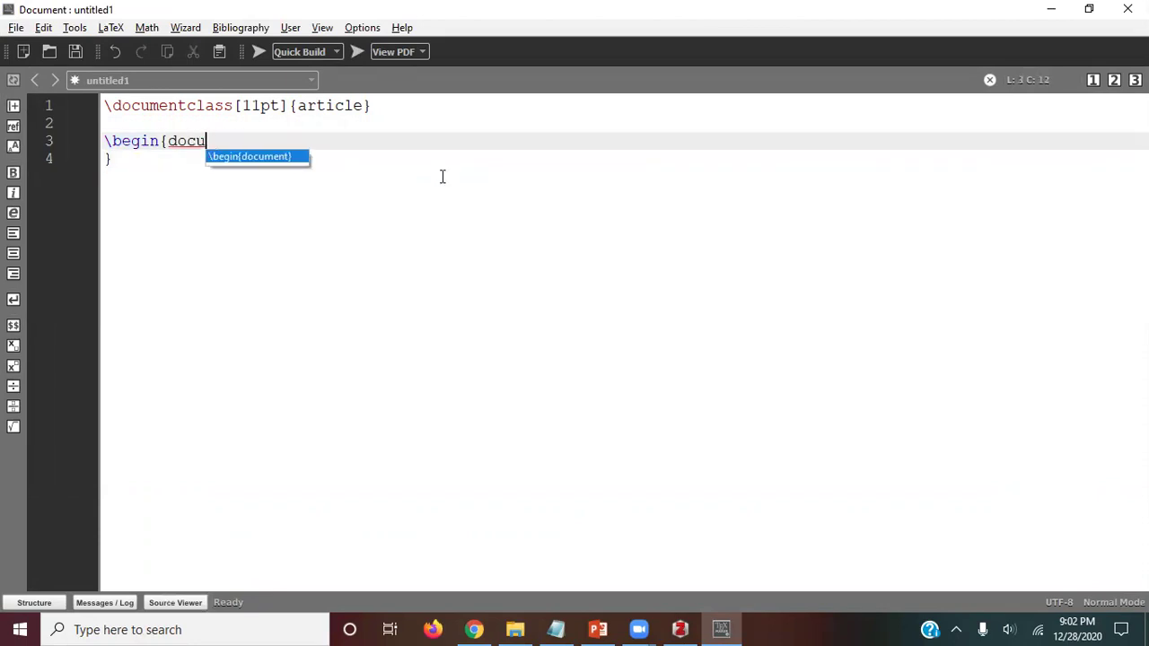
key(Return)
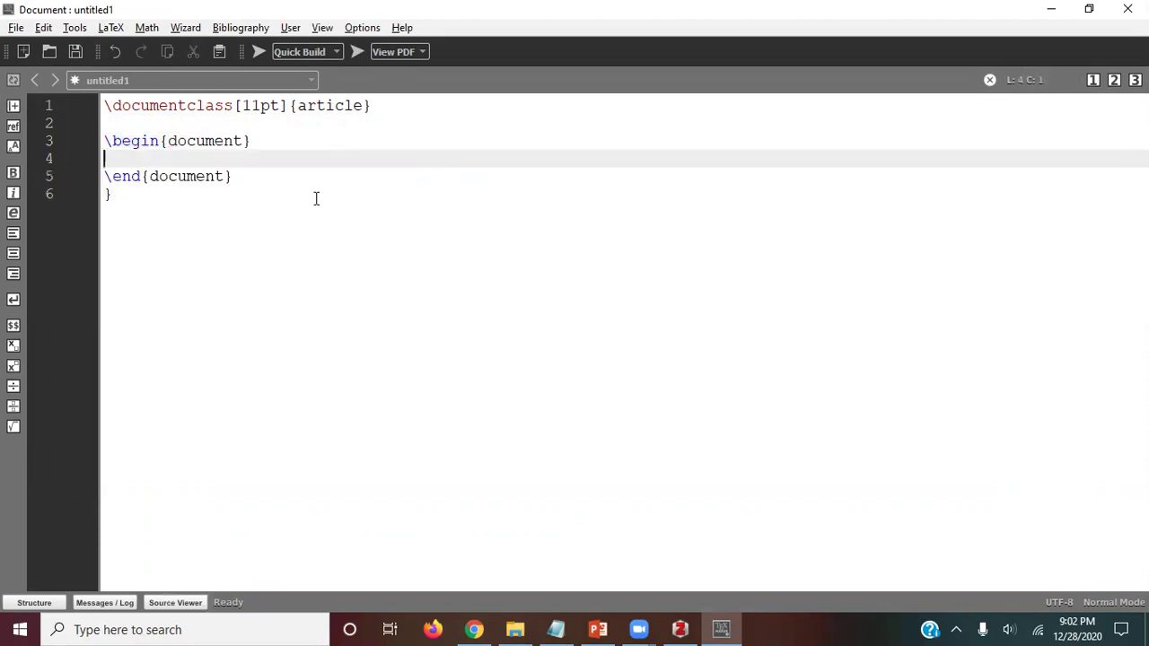
Step: Delete the stray closing brace and paste the sample Introduction and Related Work text
click(309, 194)
key(BackSpace)
key(BackSpace)
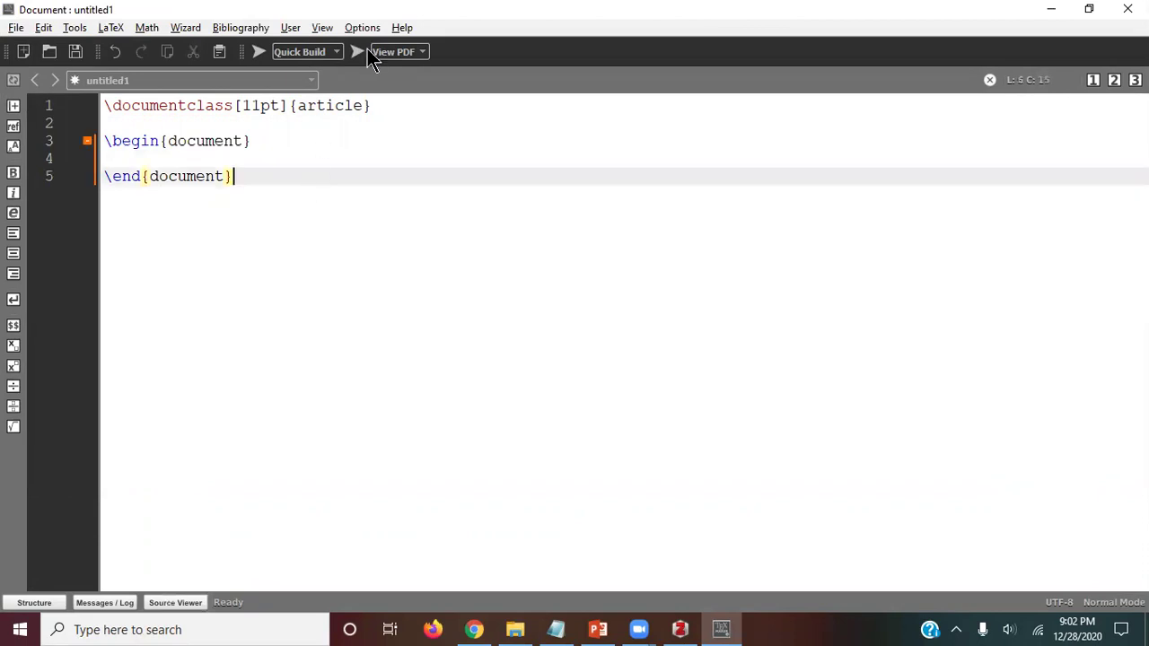
key(ctrl+v)
scroll(369, 205, down, 3)
scroll(359, 215, up, 3)
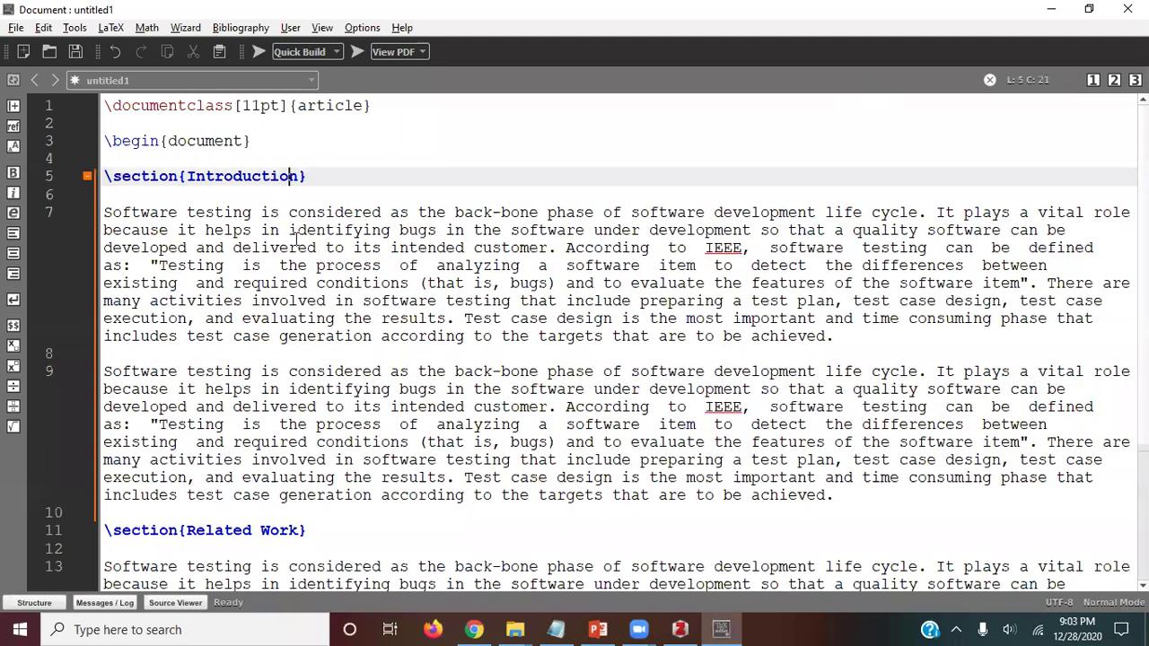
scroll(296, 237, down, 5)
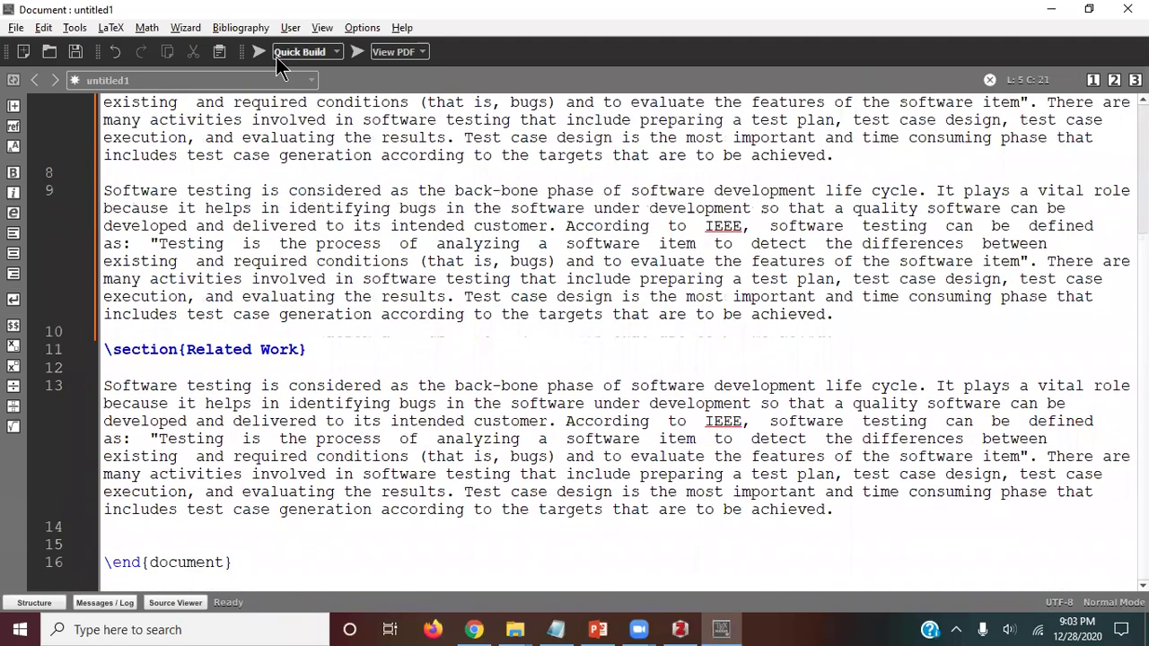
Step: Save the document as Test.tex in the LaTEX folder on Backup (E:) and compile it
click(256, 54)
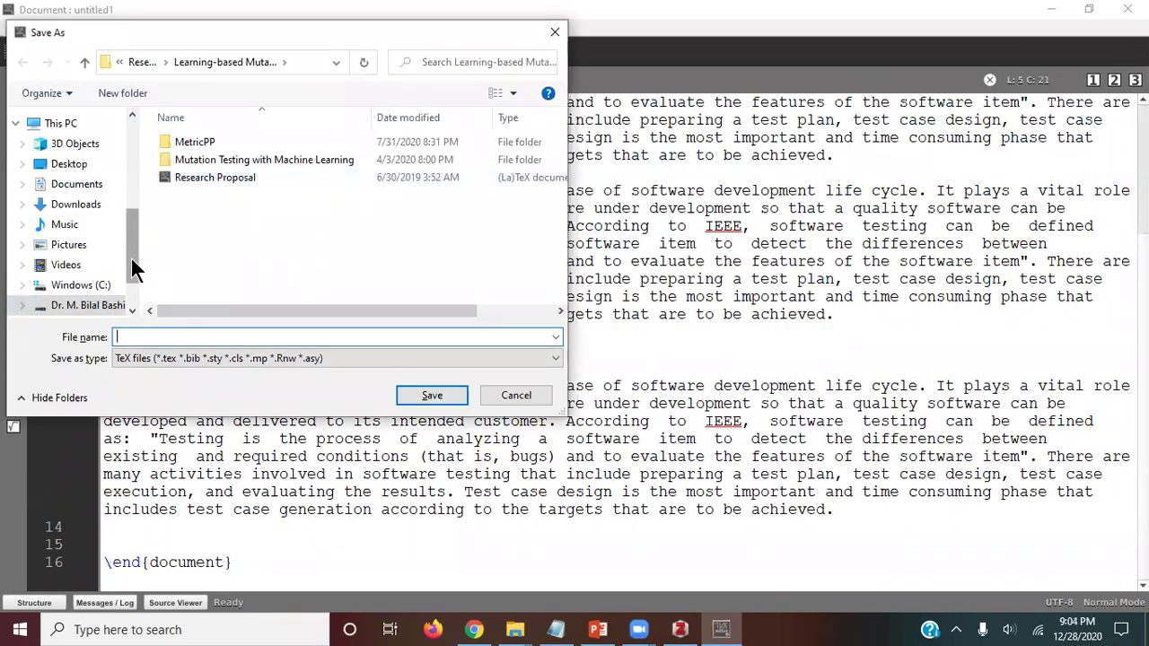
scroll(131, 259, down, 1)
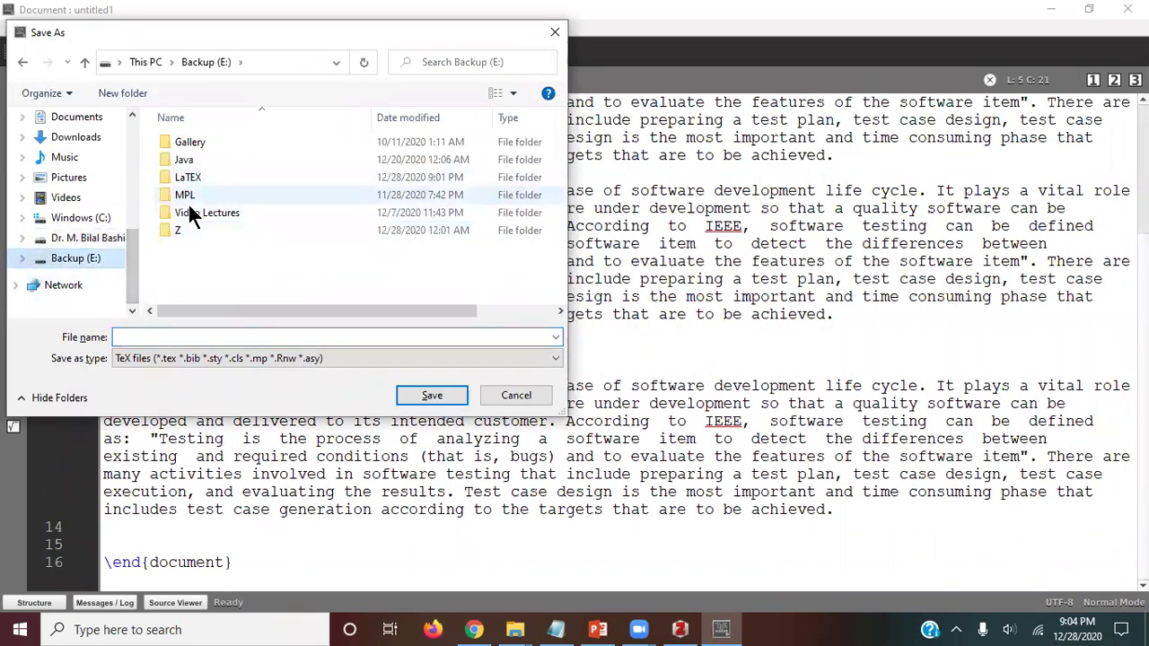
double_click(177, 179)
click(228, 330)
text(Test)
key(Return)
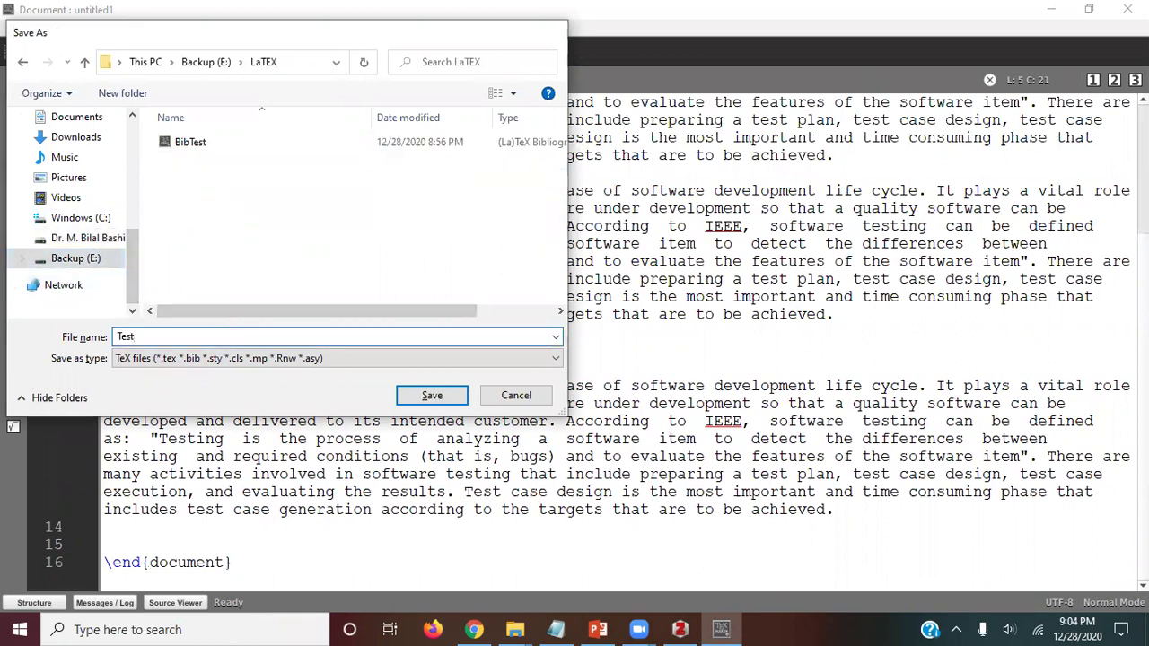
click(259, 51)
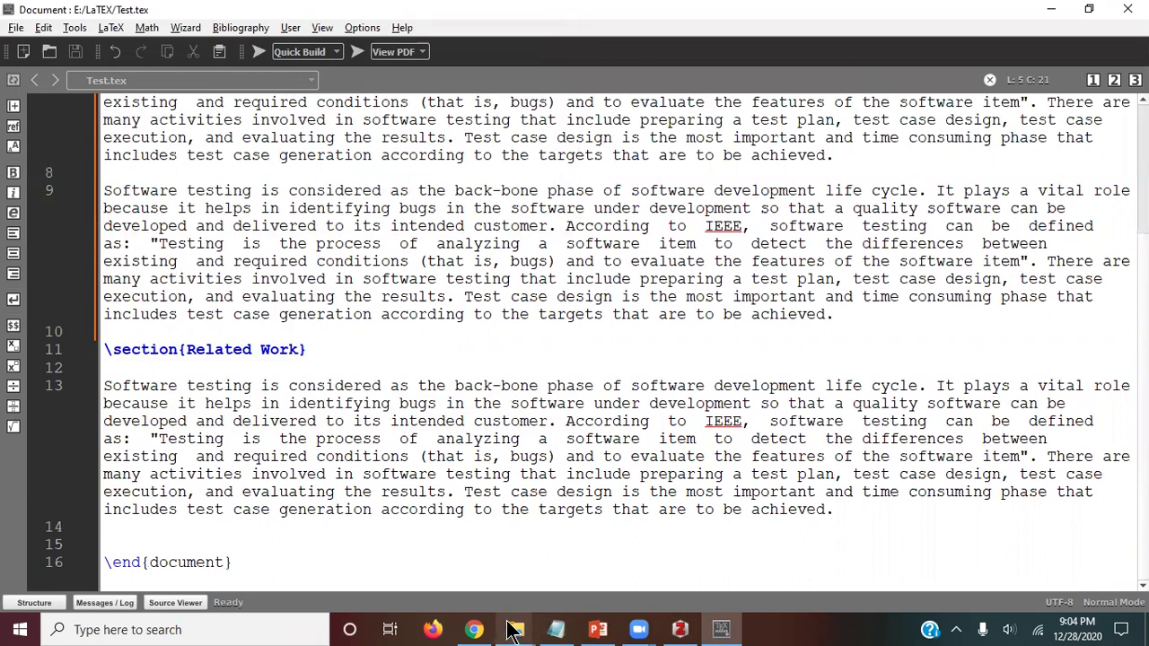
mouse_move(514, 629)
click(425, 581)
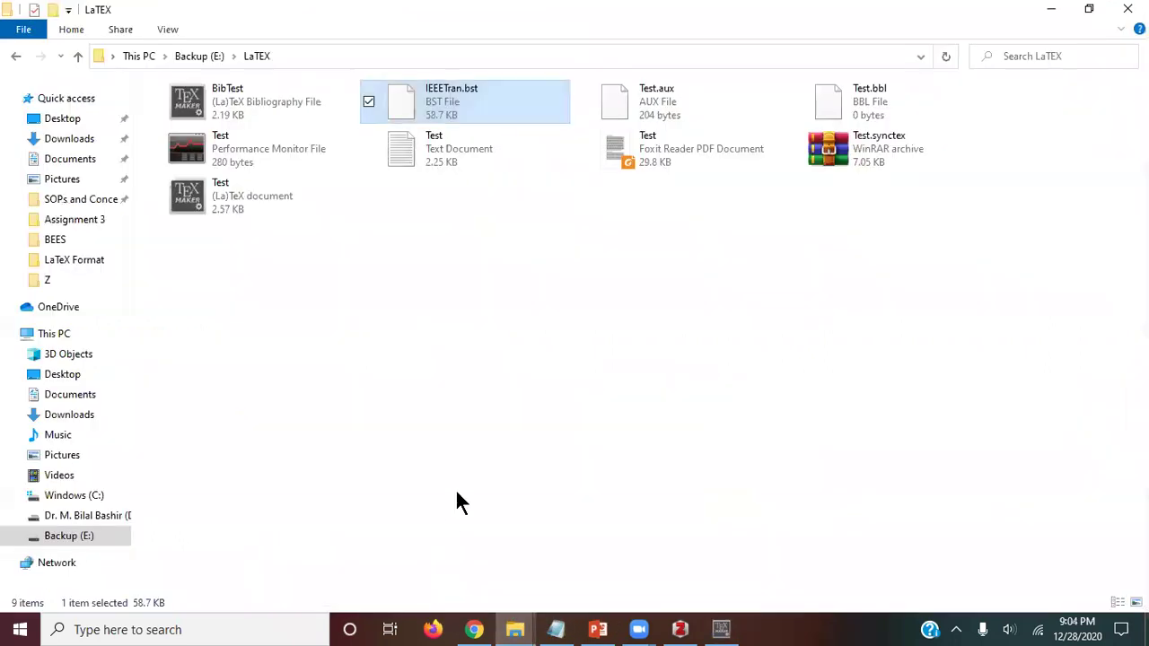
click(569, 304)
click(621, 155)
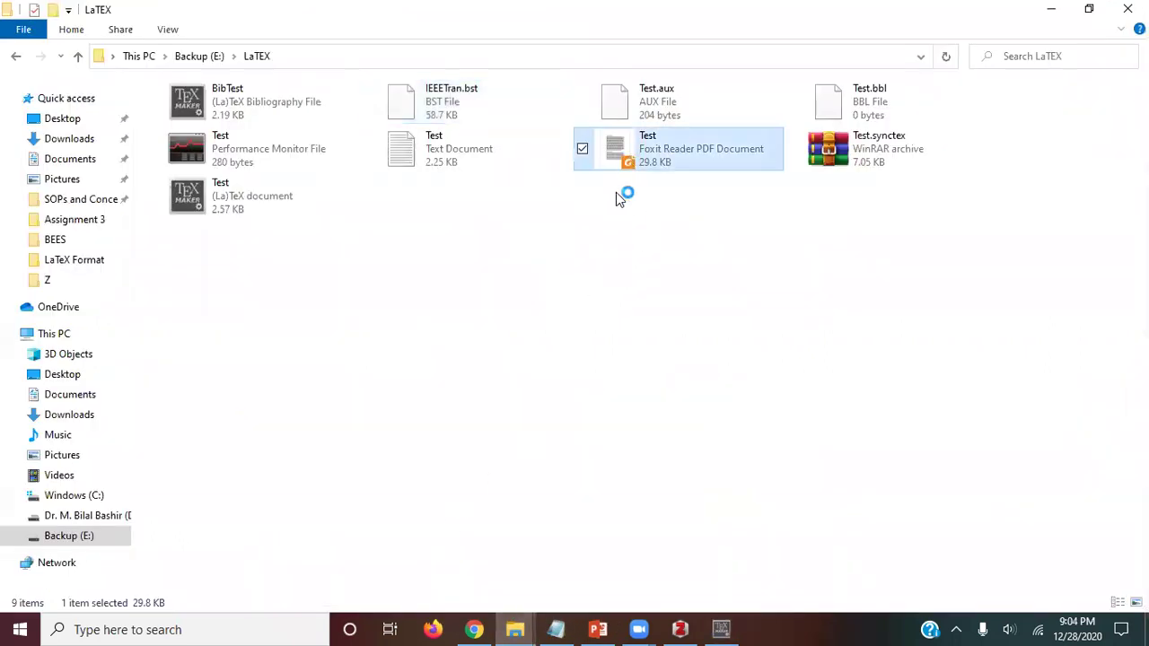
scroll(604, 292, down, 5)
scroll(603, 308, down, 5)
scroll(598, 321, up, 8)
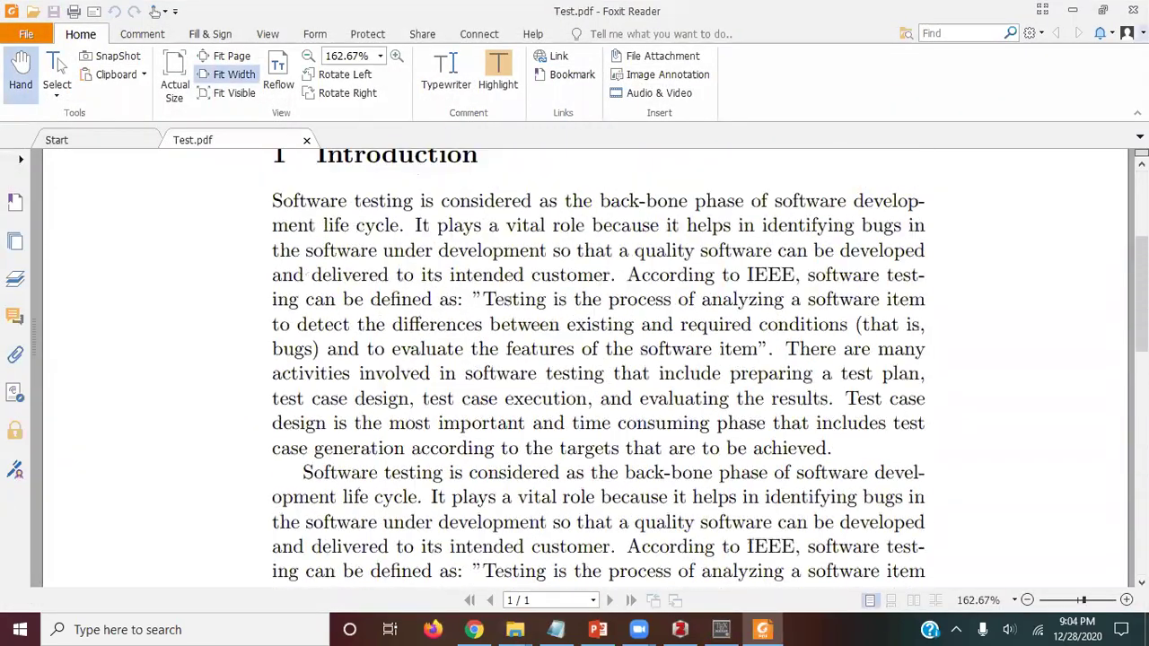
click(1133, 10)
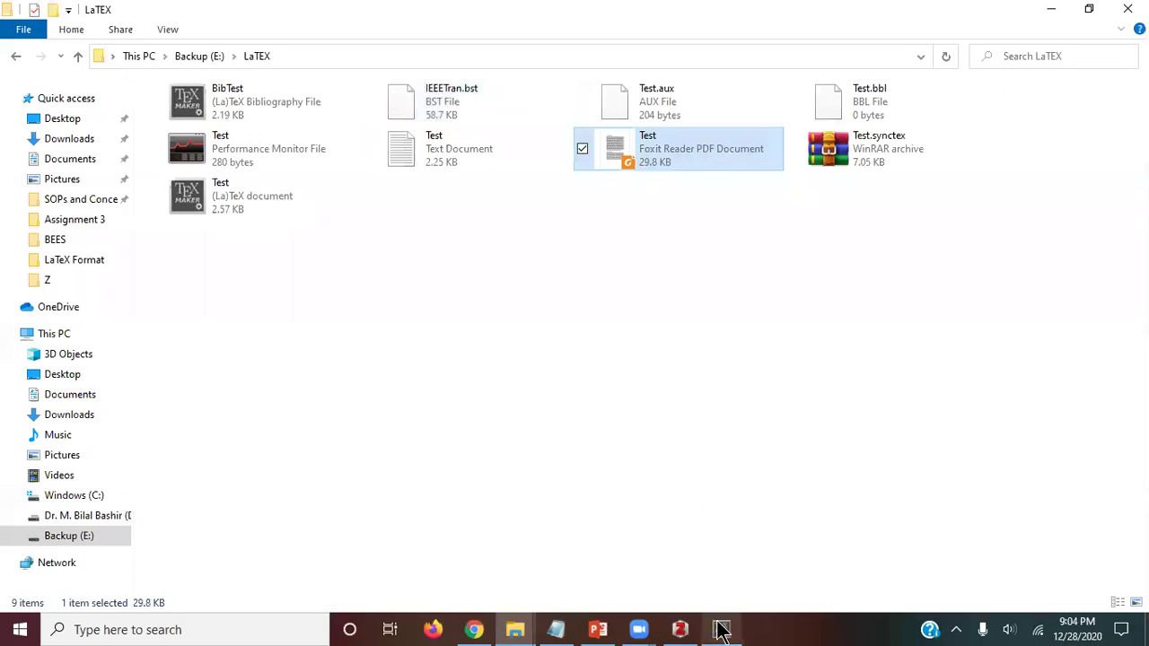
click(721, 631)
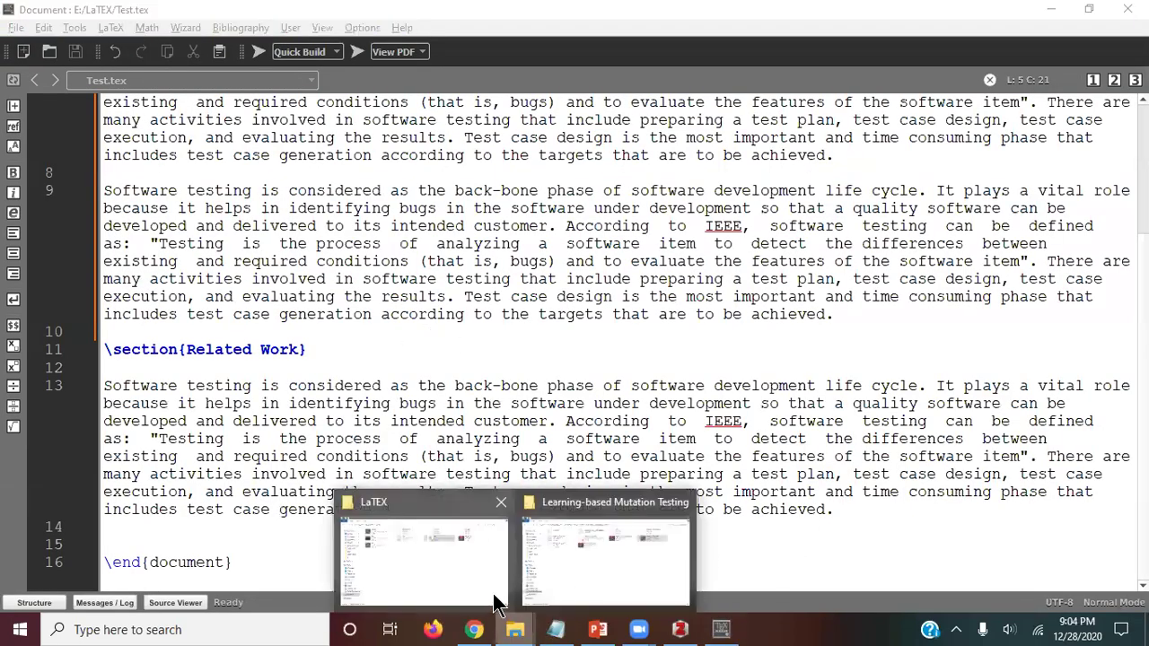
Step: Review BibTest.bib, then switch back to Test.tex
click(530, 278)
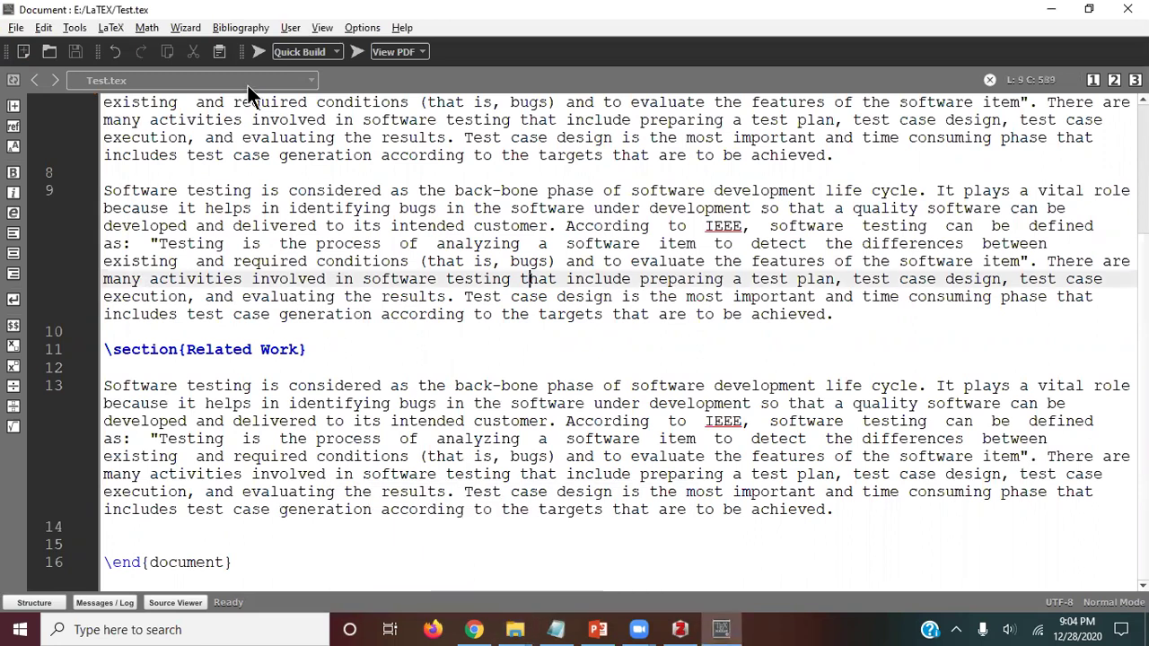
click(310, 81)
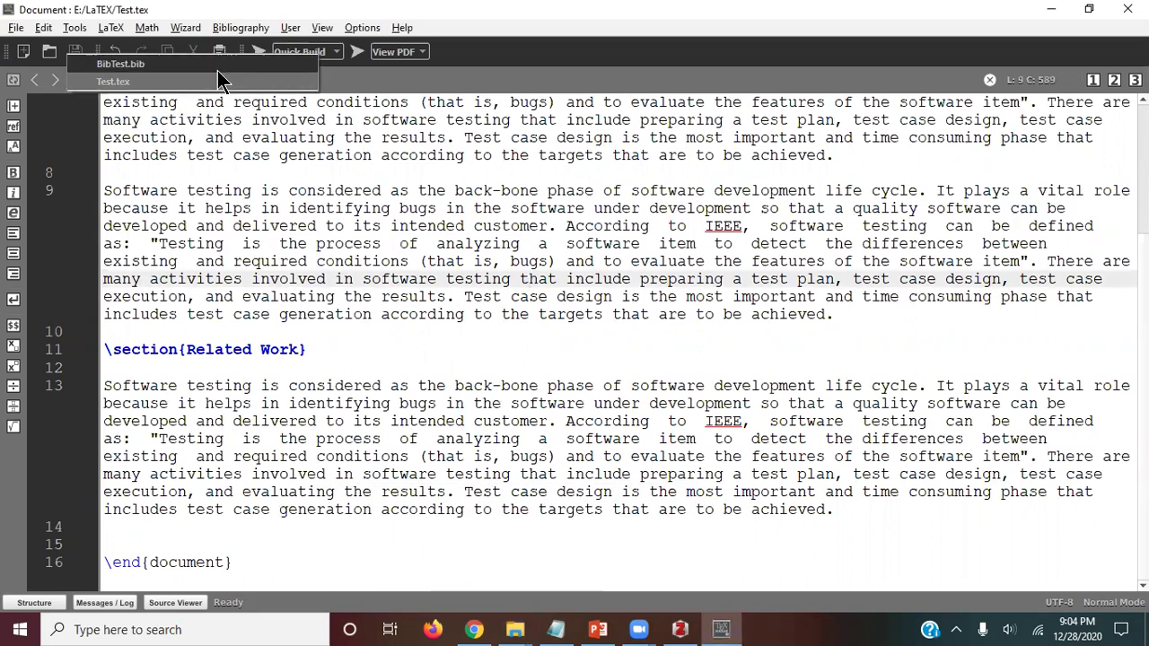
click(217, 70)
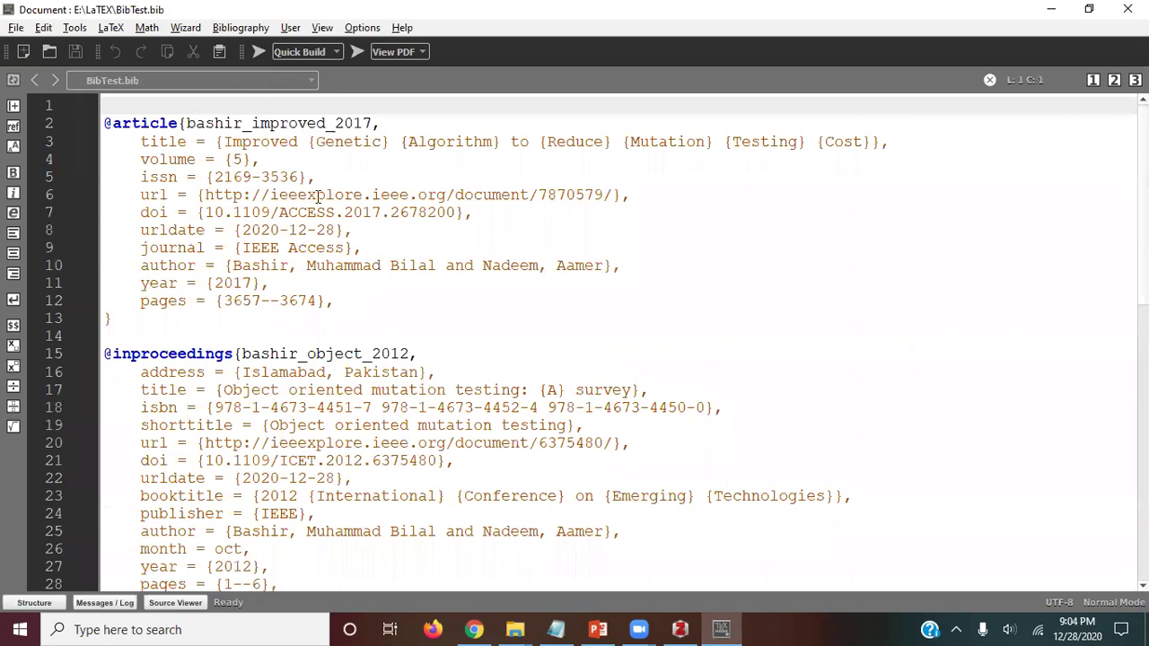
scroll(406, 350, down, 10)
scroll(406, 349, up, 10)
click(314, 80)
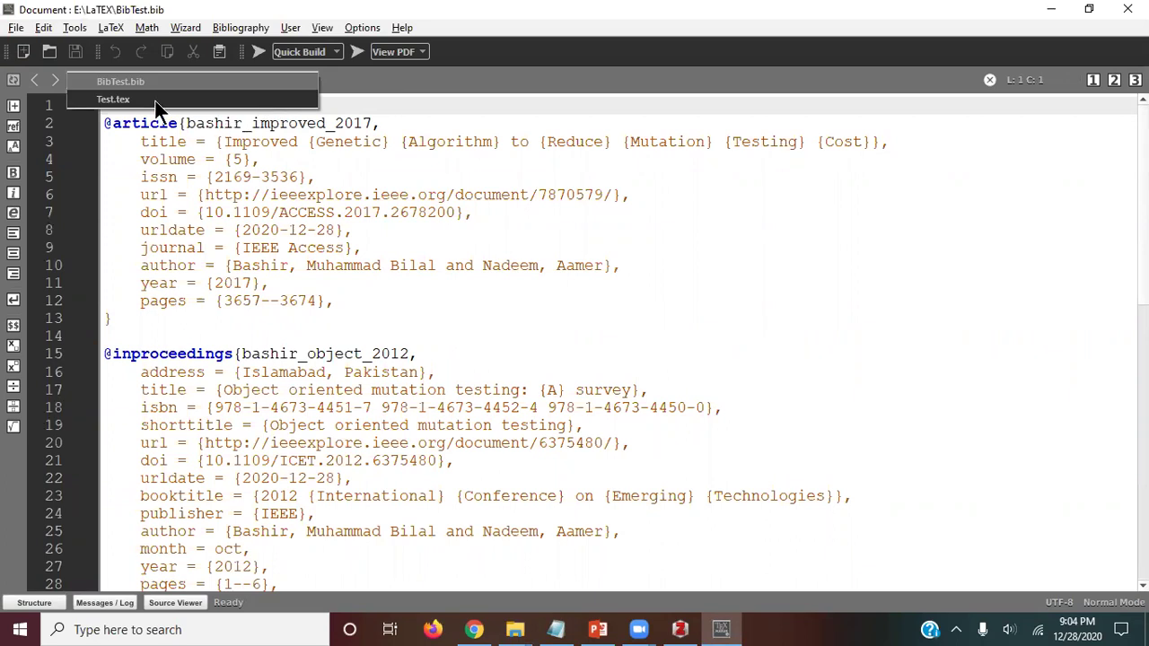
click(125, 99)
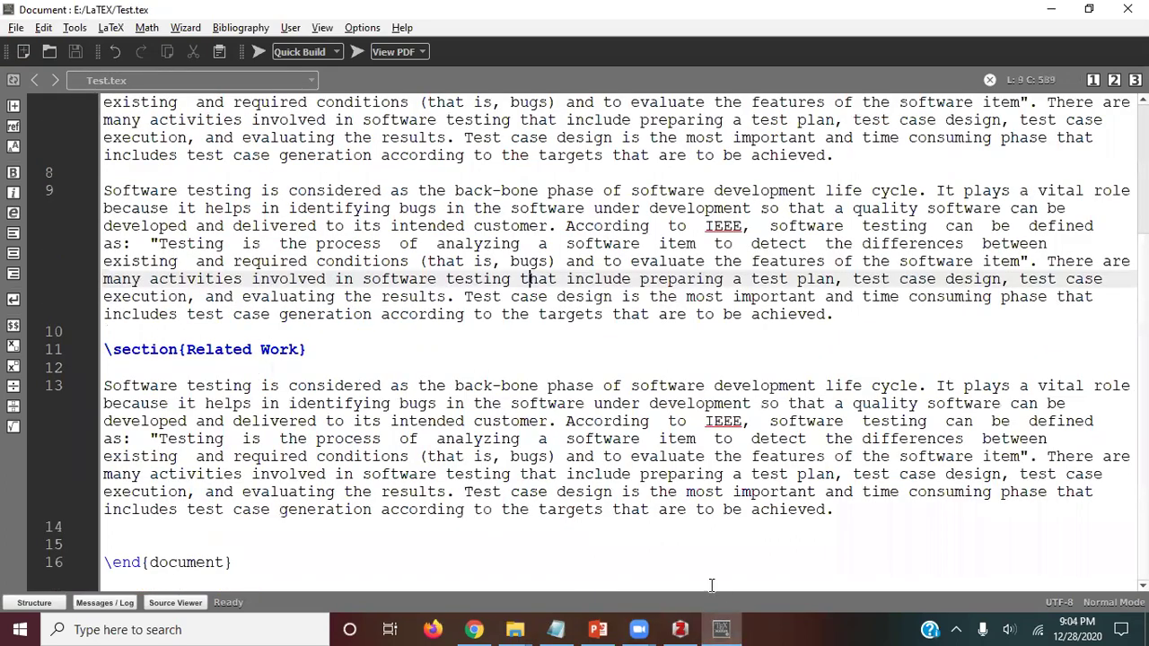
Step: Add blank lines before the document end and insert \label{Bibliography}
click(709, 529)
key(Return)
key(Return)
key(Return)
key(Return)
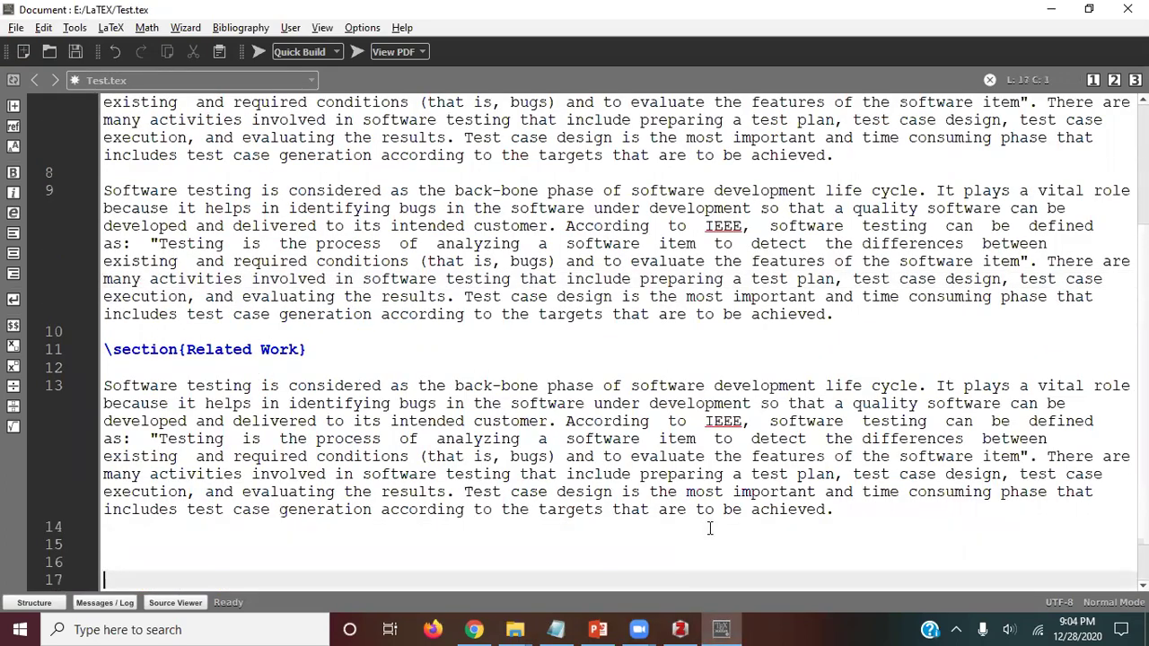
key(Return)
key(Return)
key(Return)
key(Return)
key(Return)
key(Return)
key(Return)
key(Return)
key(Return)
key(Return)
key(Return)
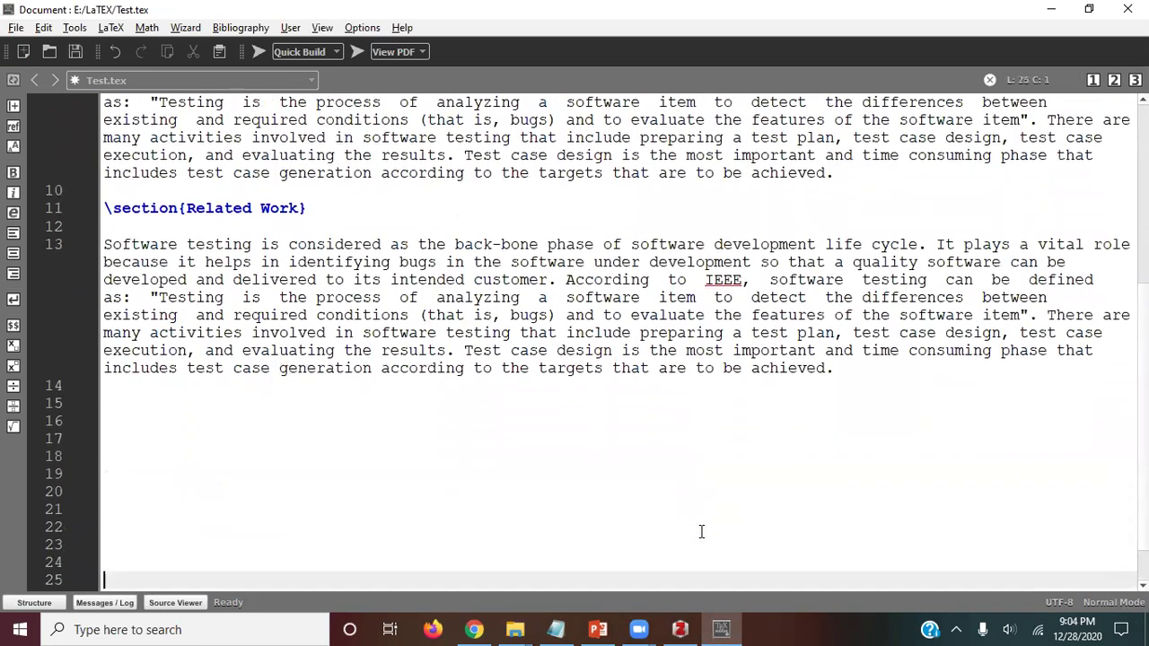
click(375, 408)
text(\label)
key(Return)
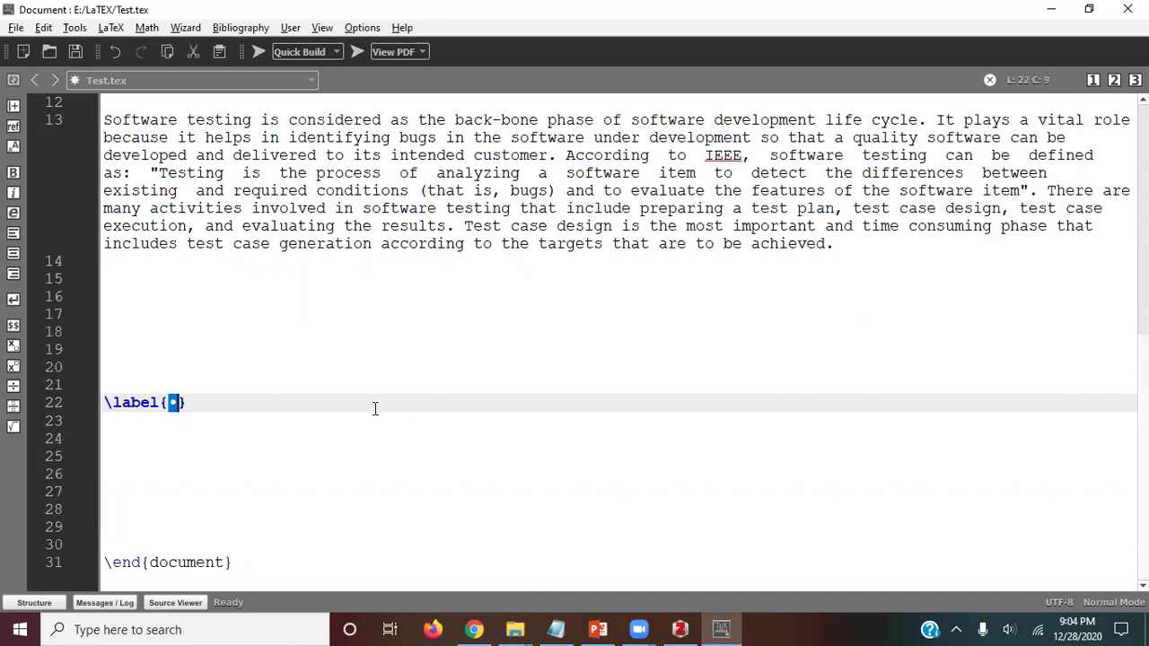
text(Bibliograph)
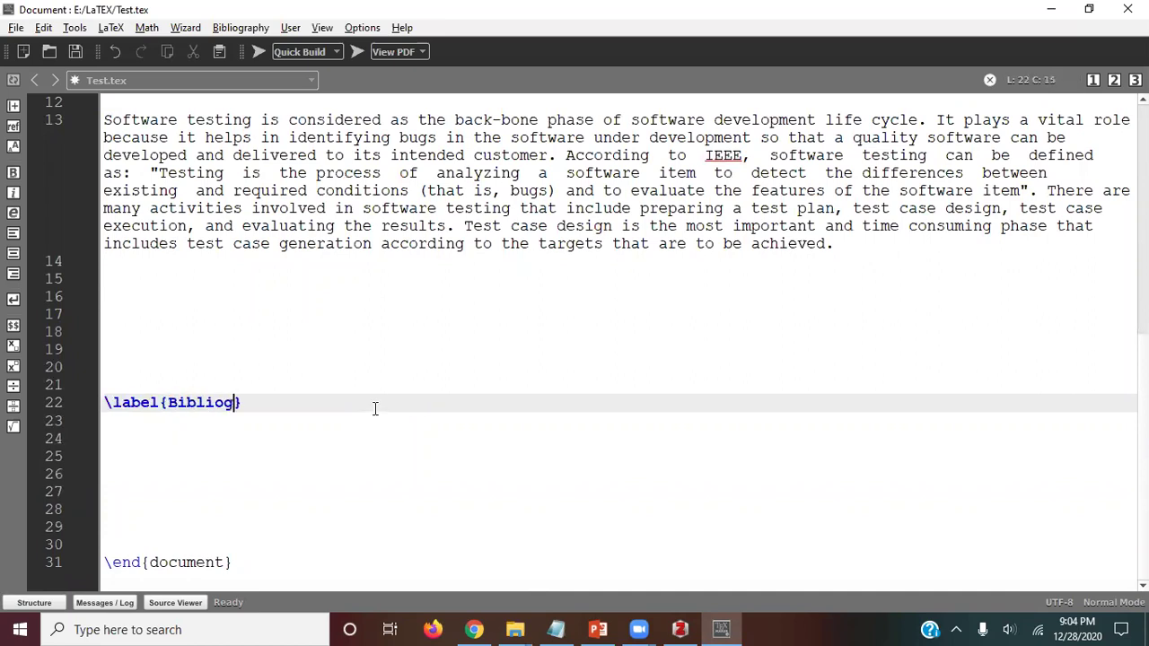
text(y)
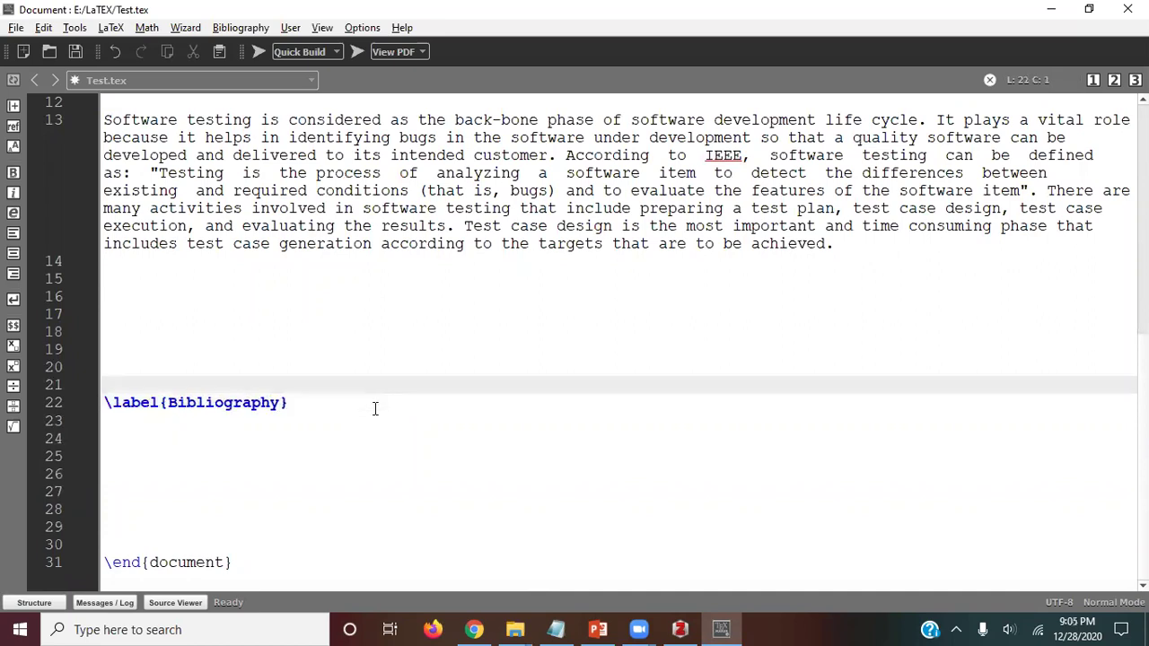
Step: Add \bibliographystyle{IEEETran} followed by an empty \bibliography{} command
key(Down)
key(Down)
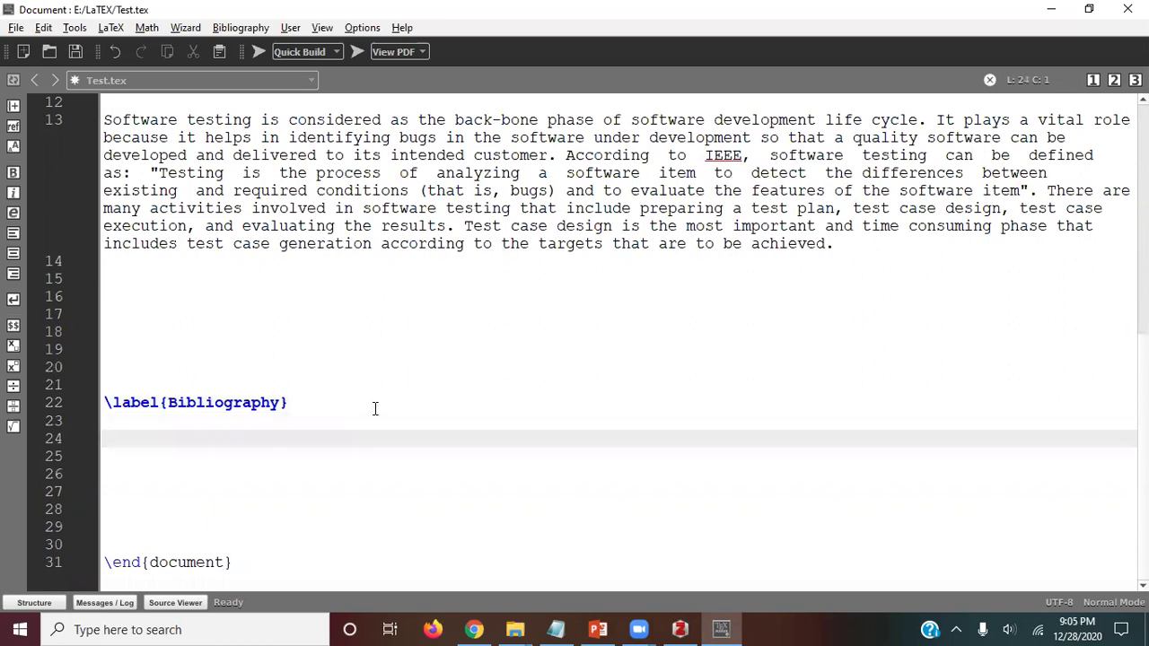
text(ib)
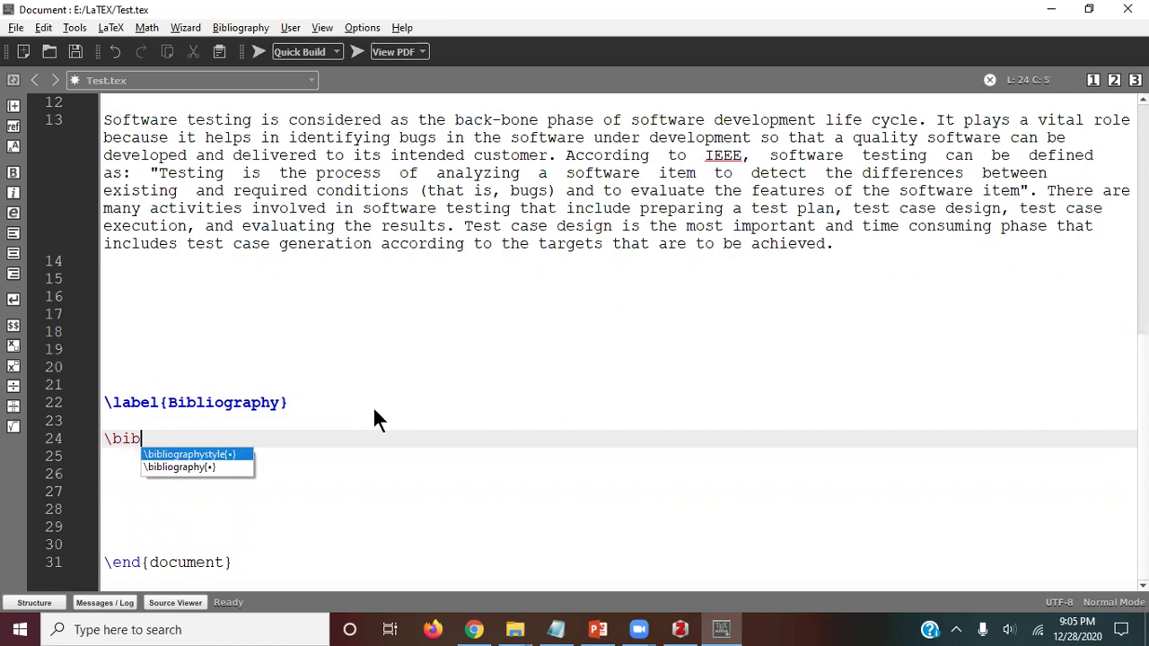
key(Return)
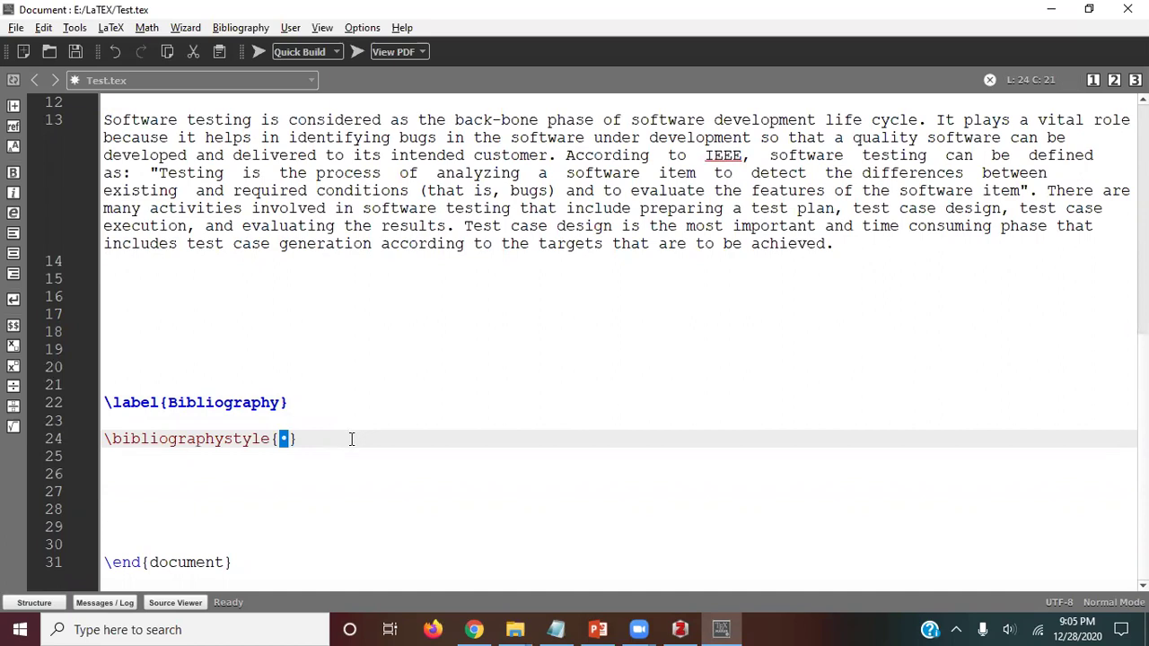
text(IEEETra)
text(n.)
key(BackSpace)
key(Right)
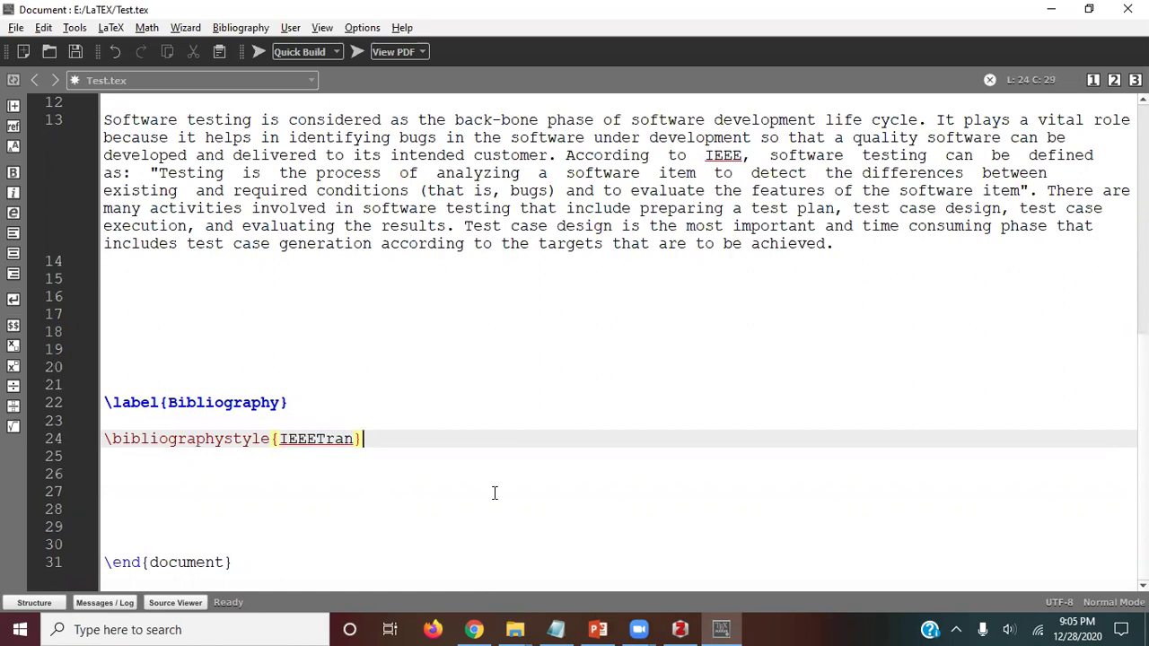
key(Return)
text(])
key(BackSpace)
text(\bibliography{)
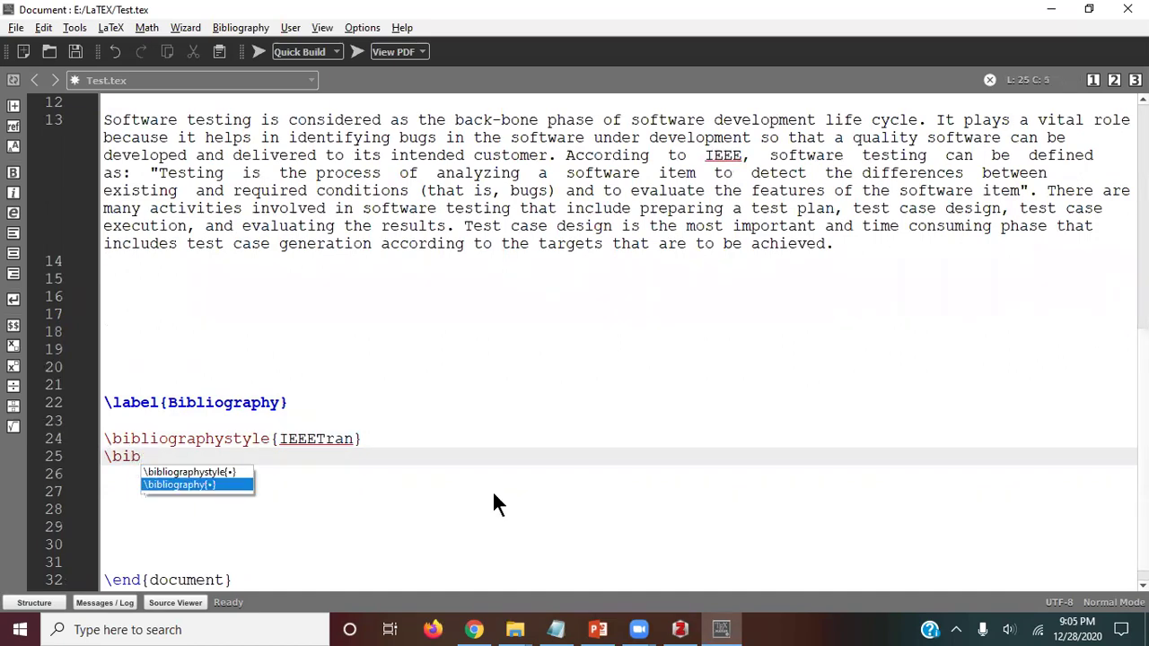
key(Return)
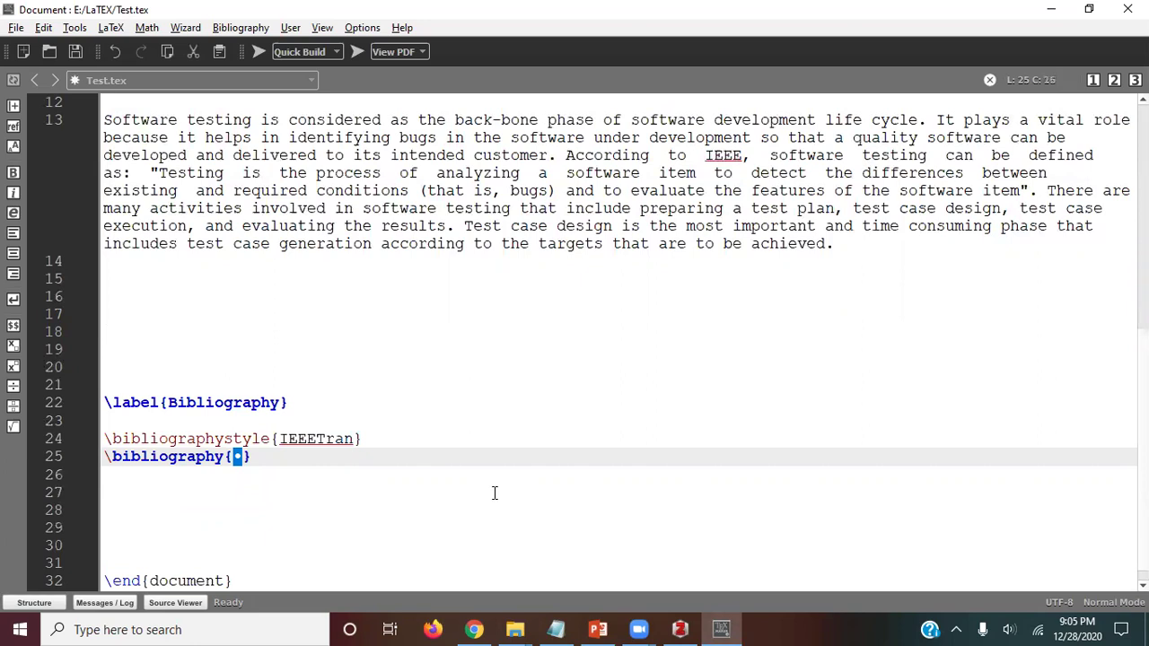
Step: Copy the BibTest file name into \bibliography{} and save Test.tex
key(alt+Tab)
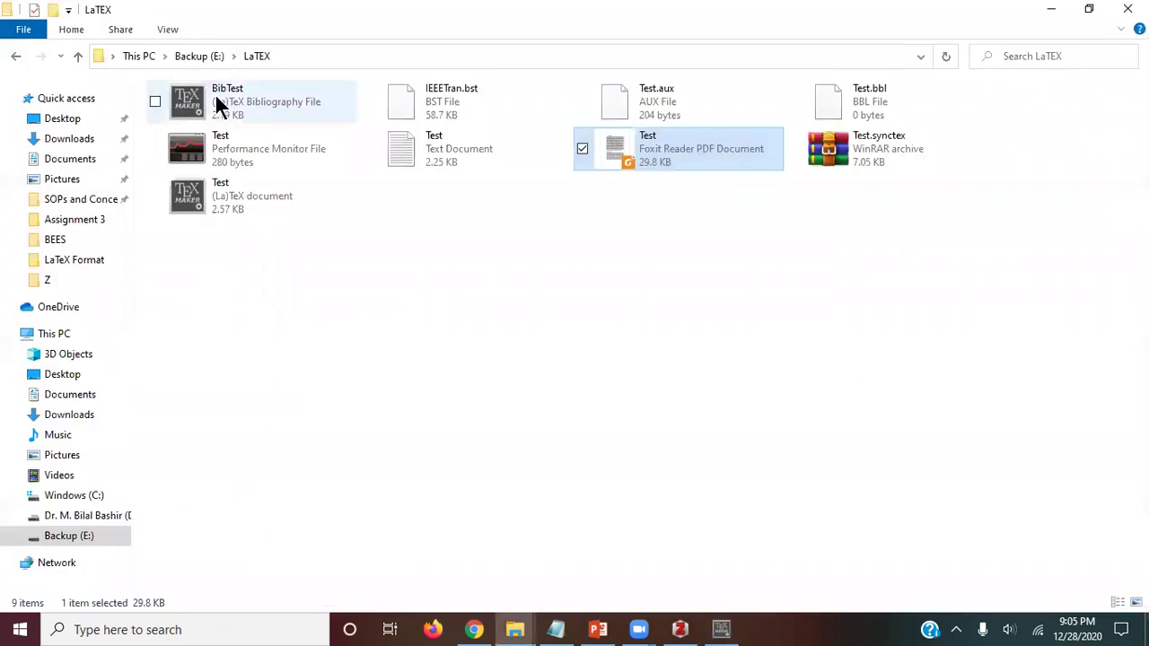
click(220, 100)
key(F2)
key(ctrl+c)
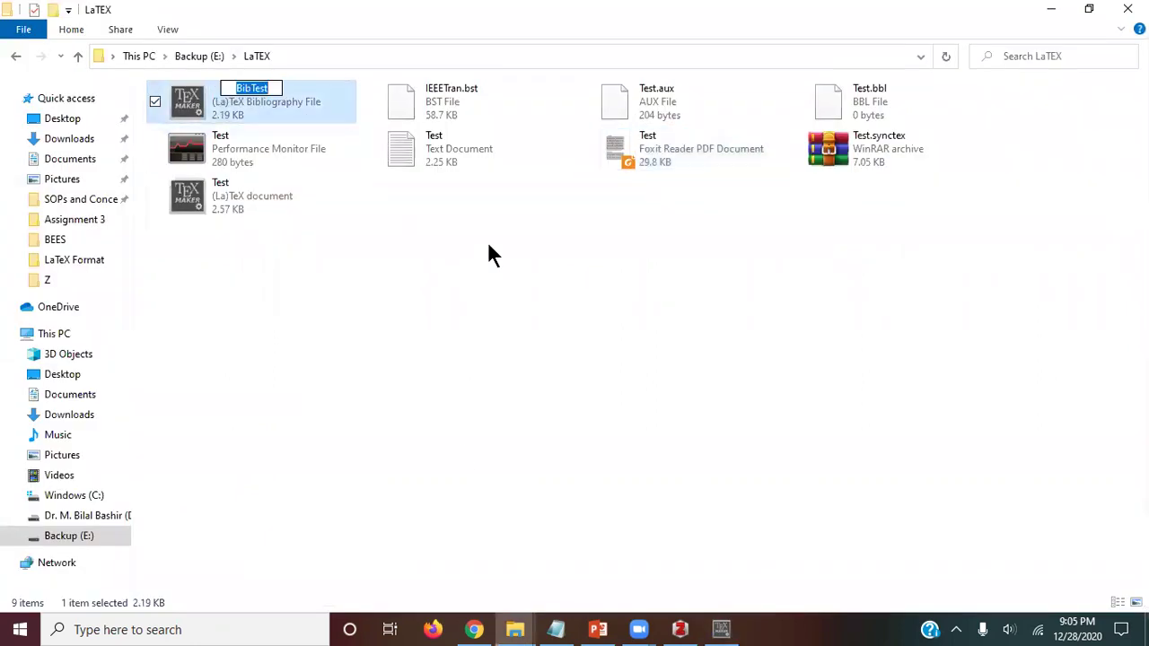
key(Return)
key(alt+Tab)
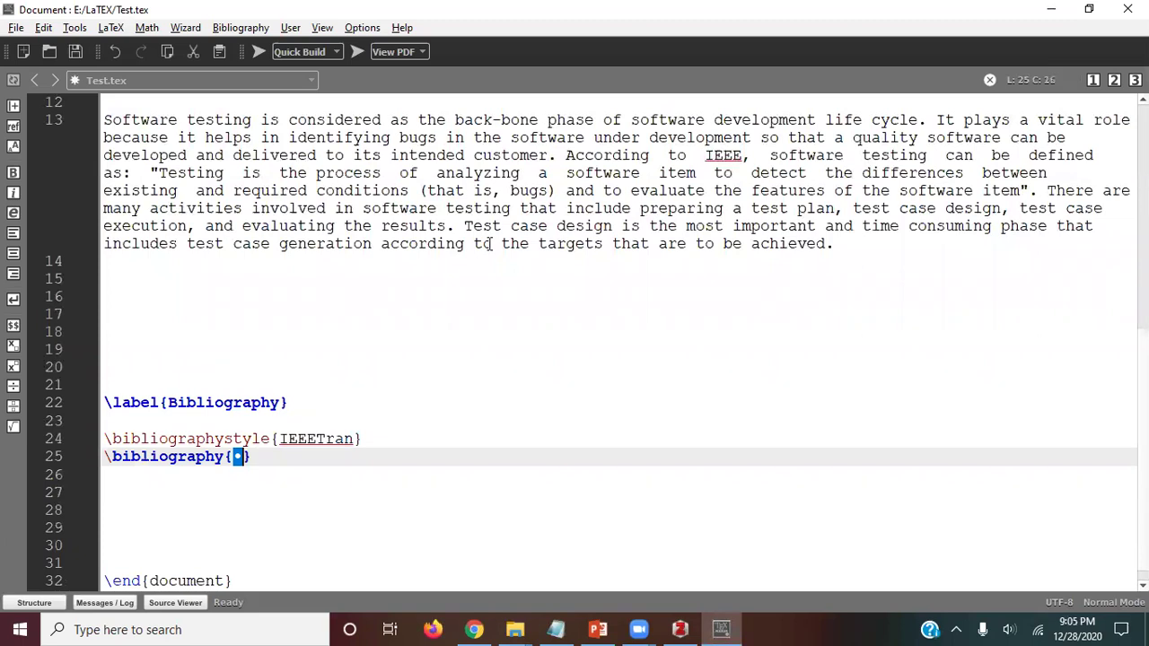
key(ctrl+v)
scroll(333, 475, down, 1)
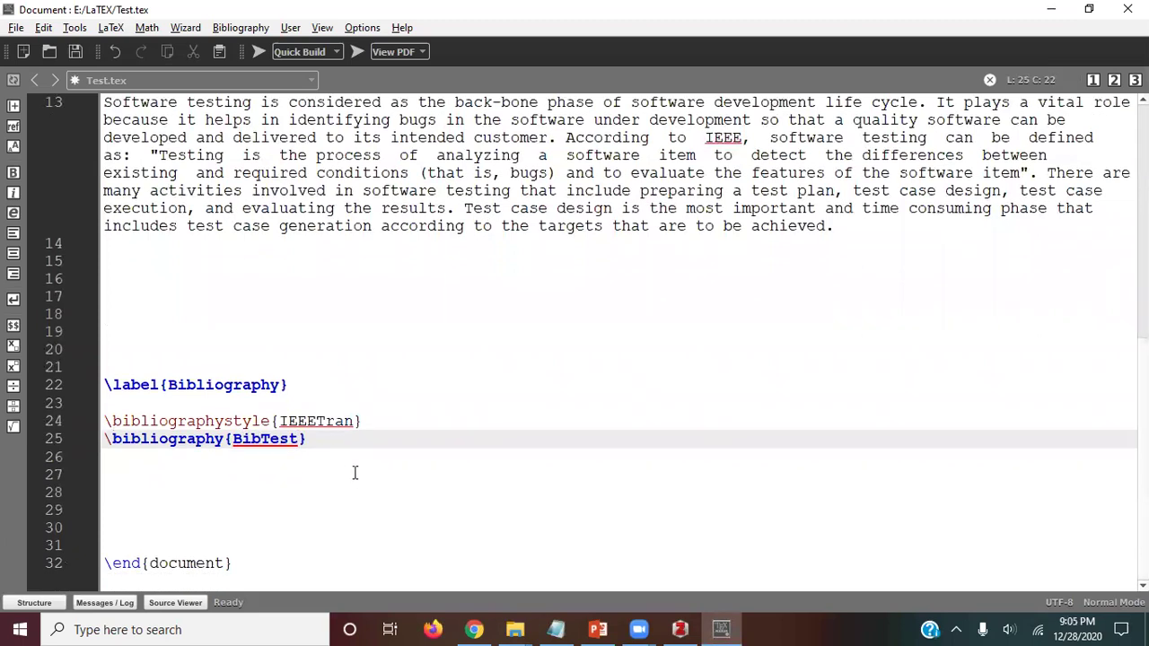
key(ctrl+s)
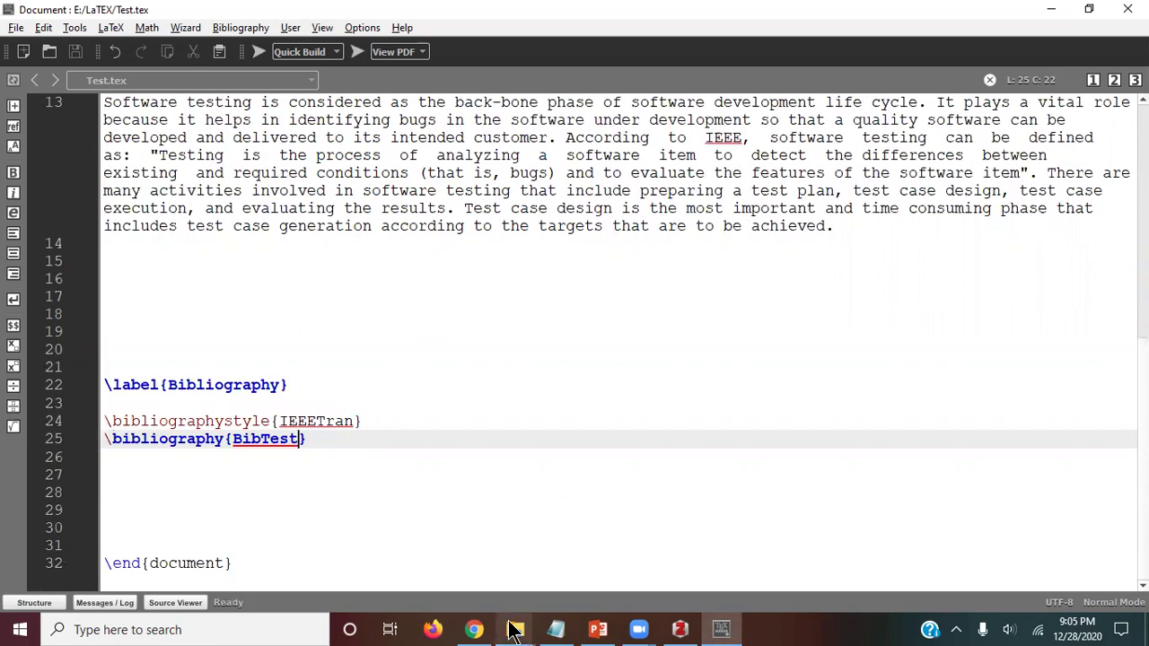
Step: Open Test.pdf from the LaTeX folder, check References on page 2 is empty, and return to Texmaker
mouse_move(514, 630)
click(467, 575)
double_click(640, 151)
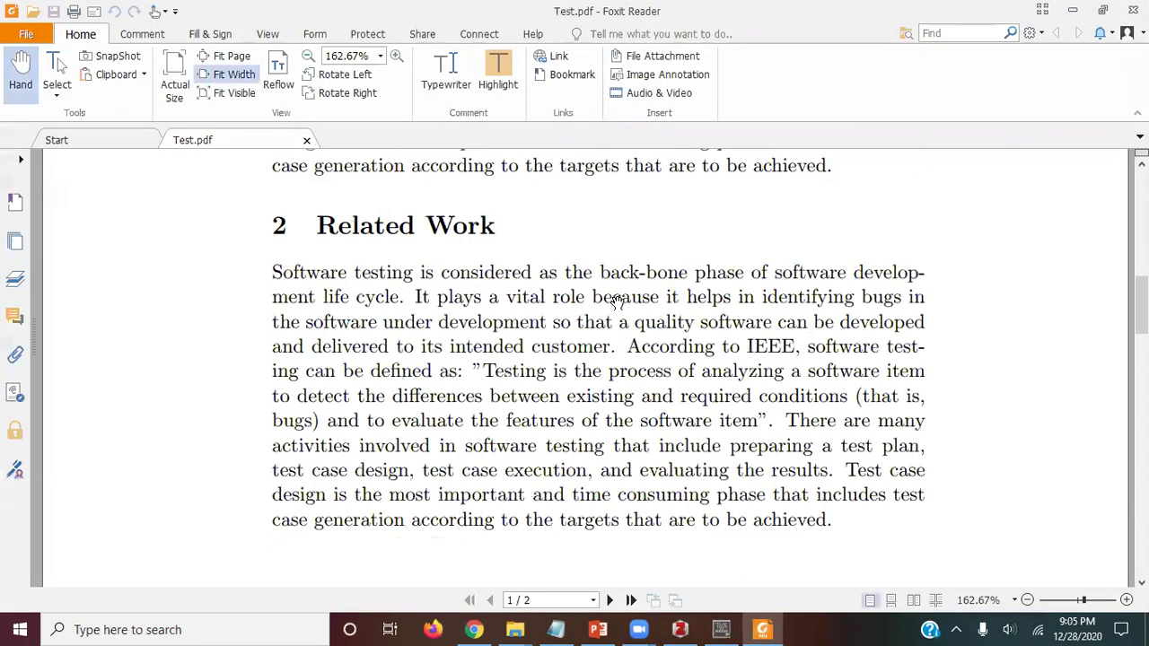
scroll(618, 301, down, 10)
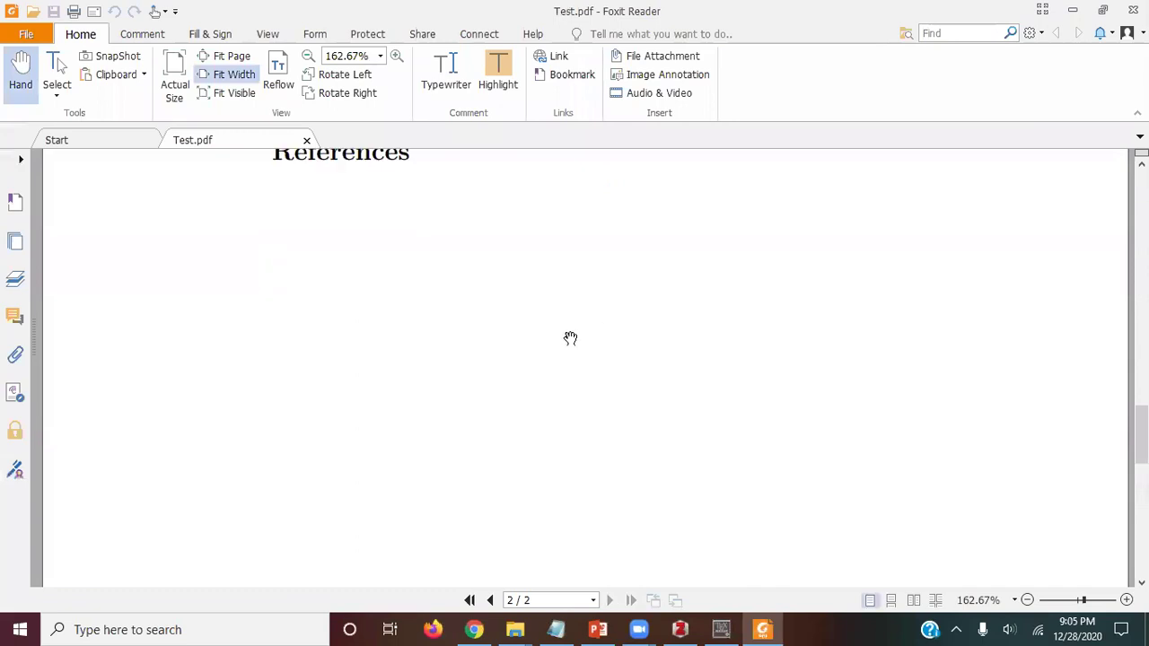
scroll(570, 338, up, 3)
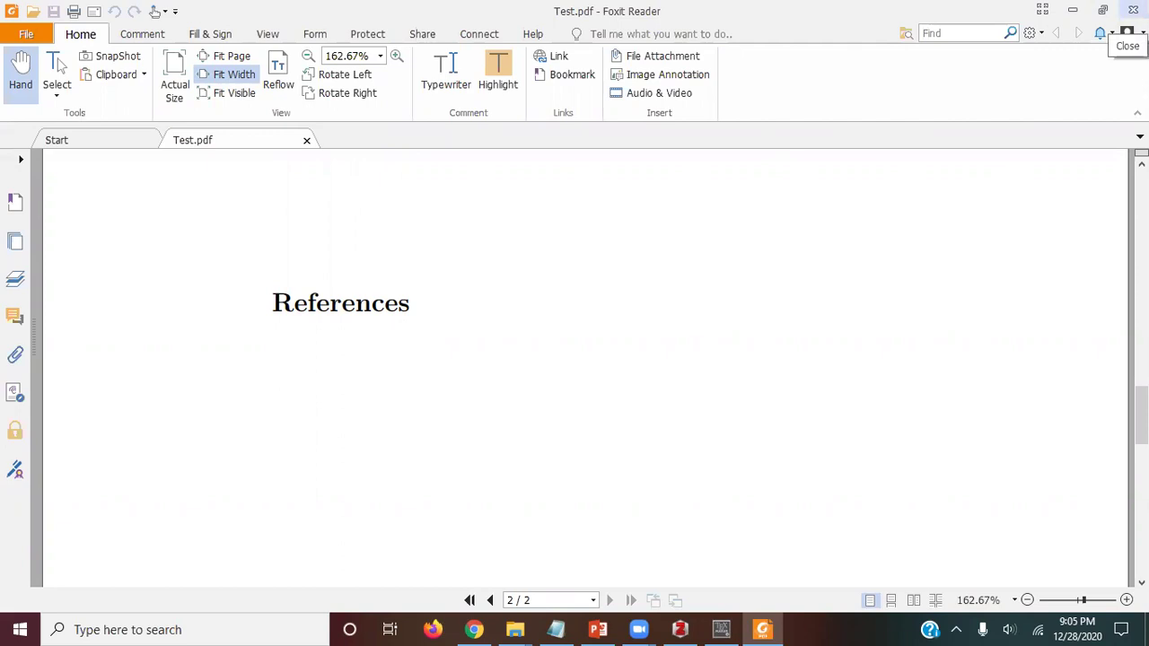
click(1132, 11)
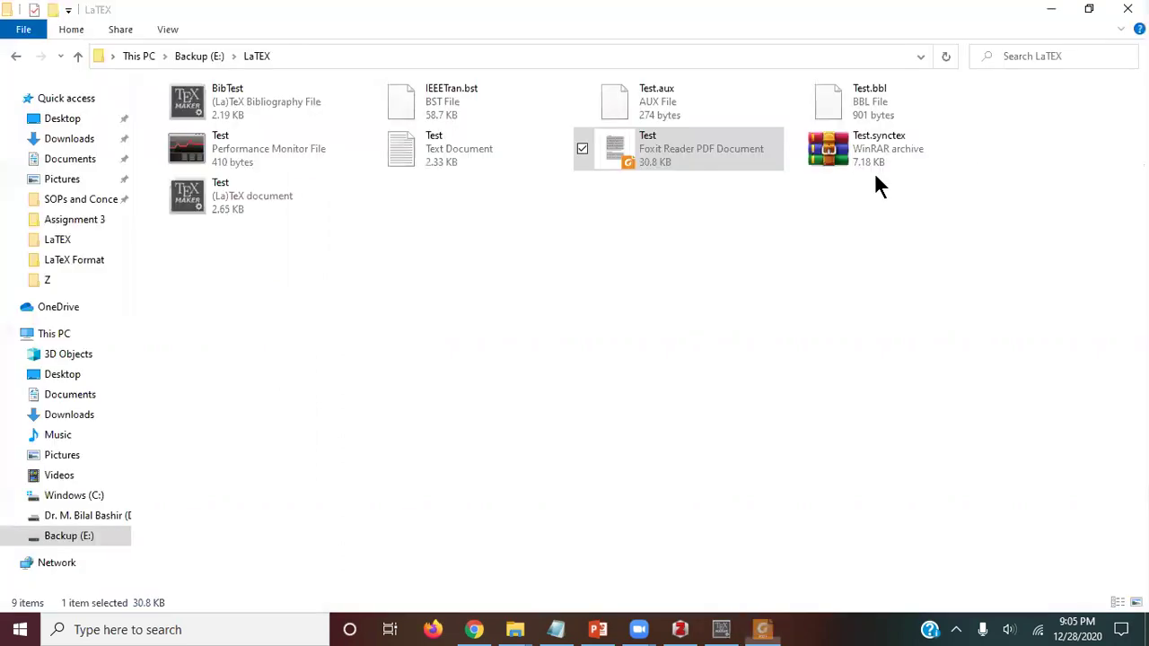
click(724, 629)
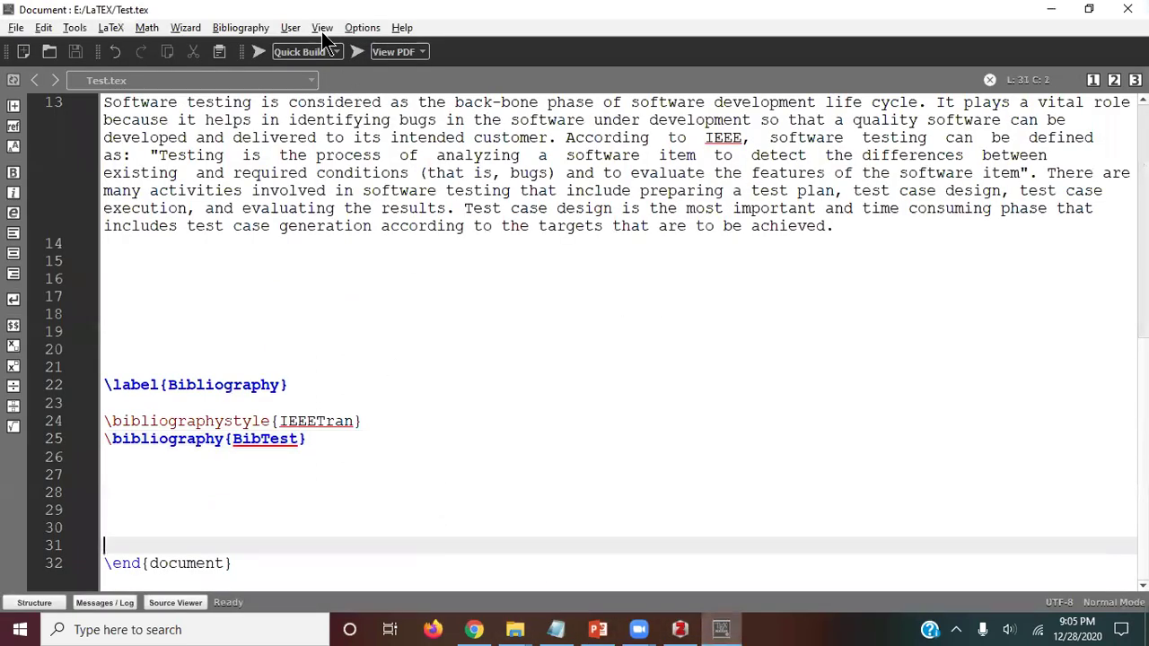
Step: In Configure Texmaker, choose PdfLaTeX + Bib(la)tex + PdfLaTeX (x2) + View Pdf for Quick Build
click(363, 28)
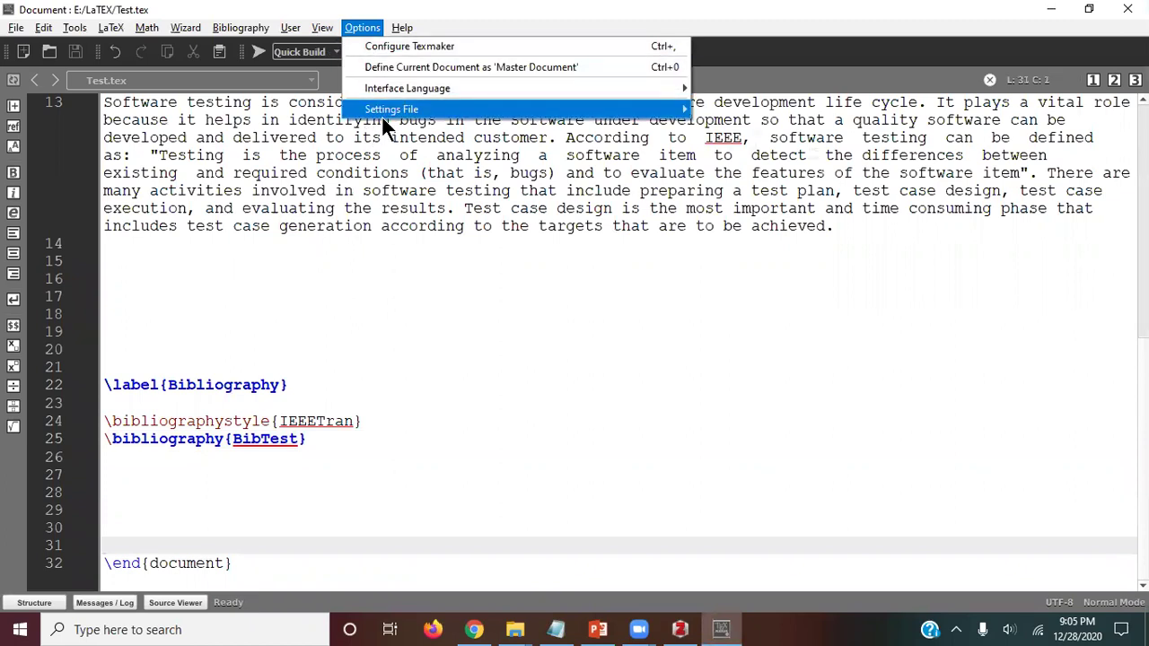
click(412, 46)
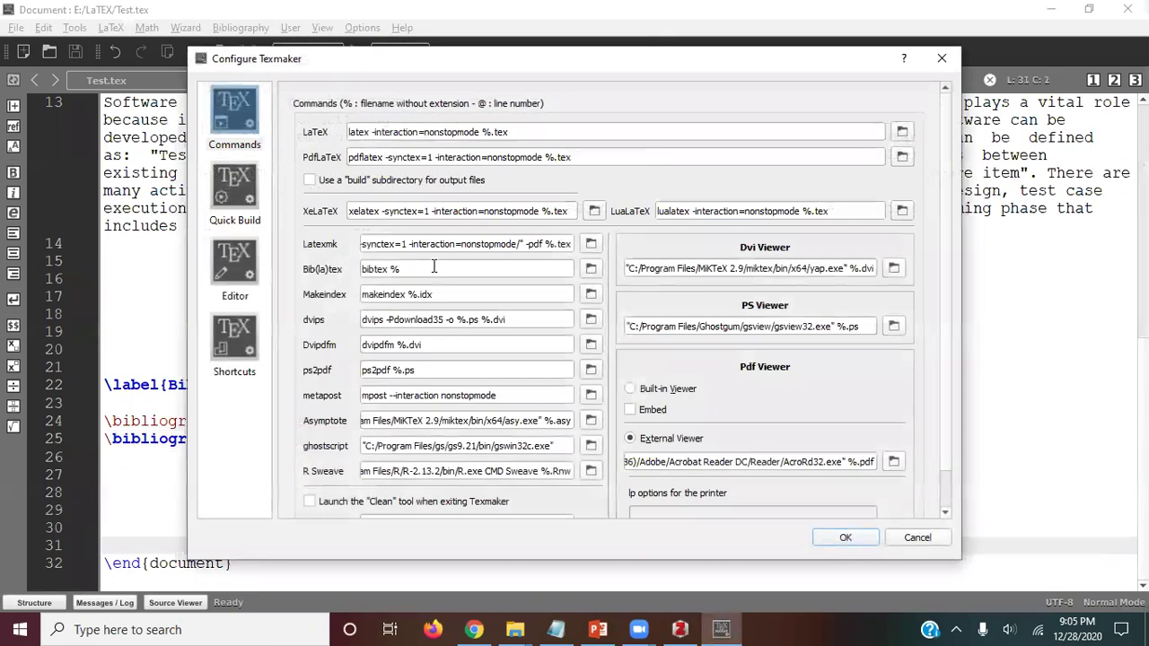
click(239, 187)
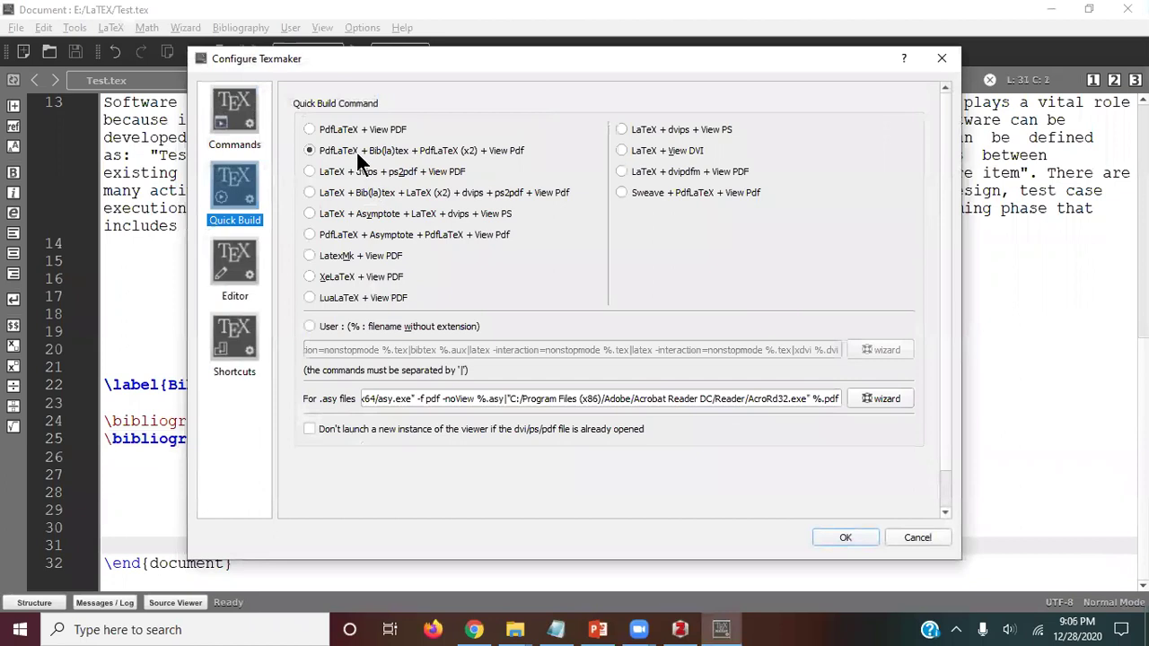
click(312, 130)
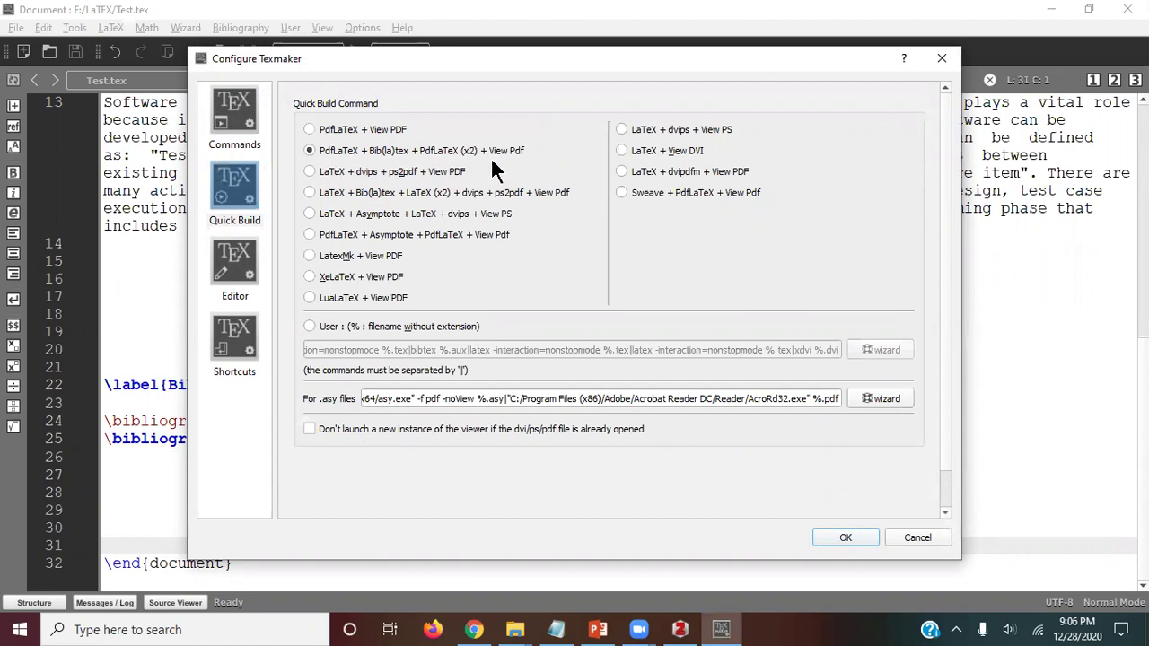
click(842, 537)
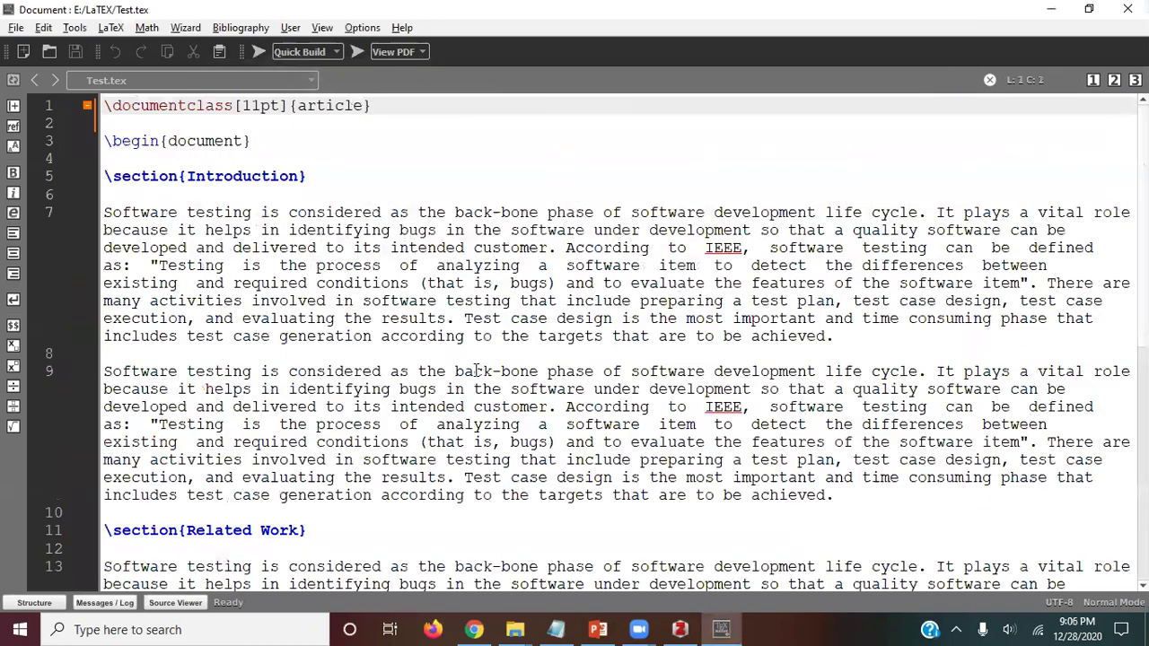
Step: Copy the bashir_improved_2017 citation key from BibTest.bib
click(225, 83)
click(198, 66)
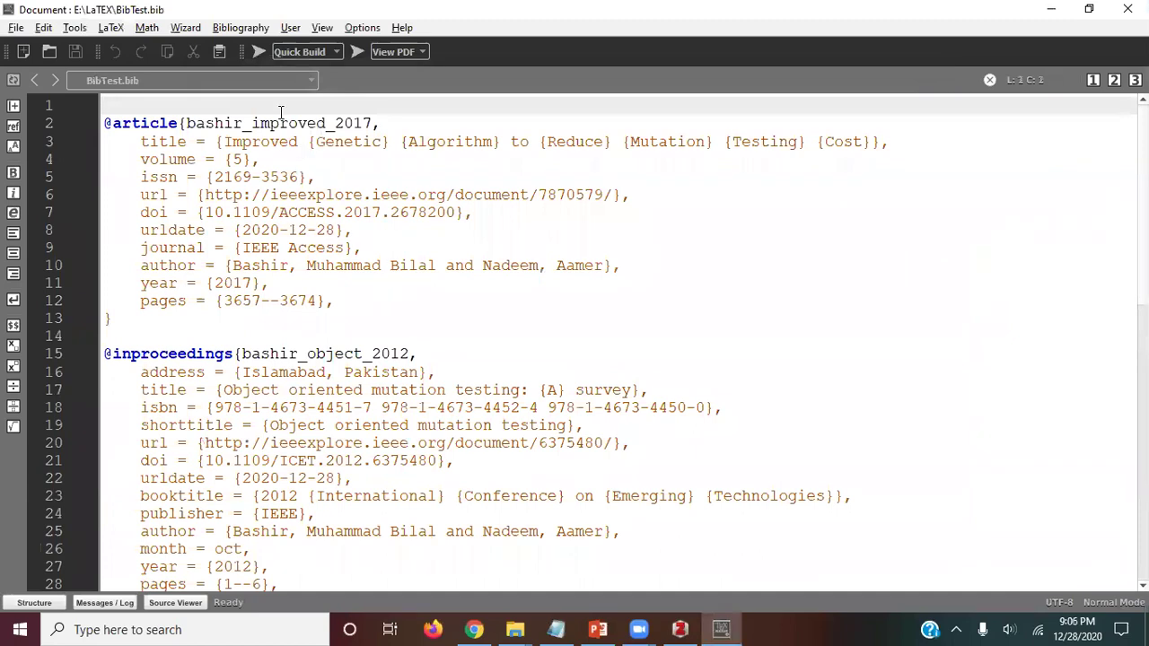
double_click(277, 122)
key(ctrl+c)
Step: Insert \cite{bashir_improved_2017} before the first Introduction paragraph's final period in Test.tex
click(223, 78)
click(198, 96)
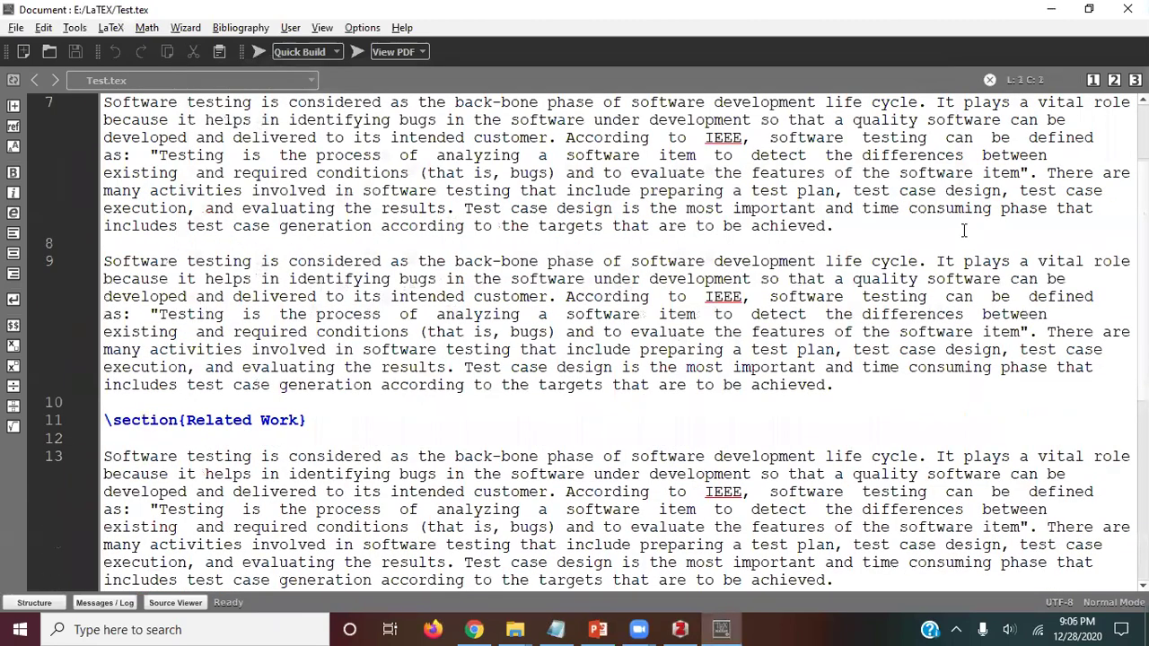
click(964, 230)
key(Left)
text(\cite)
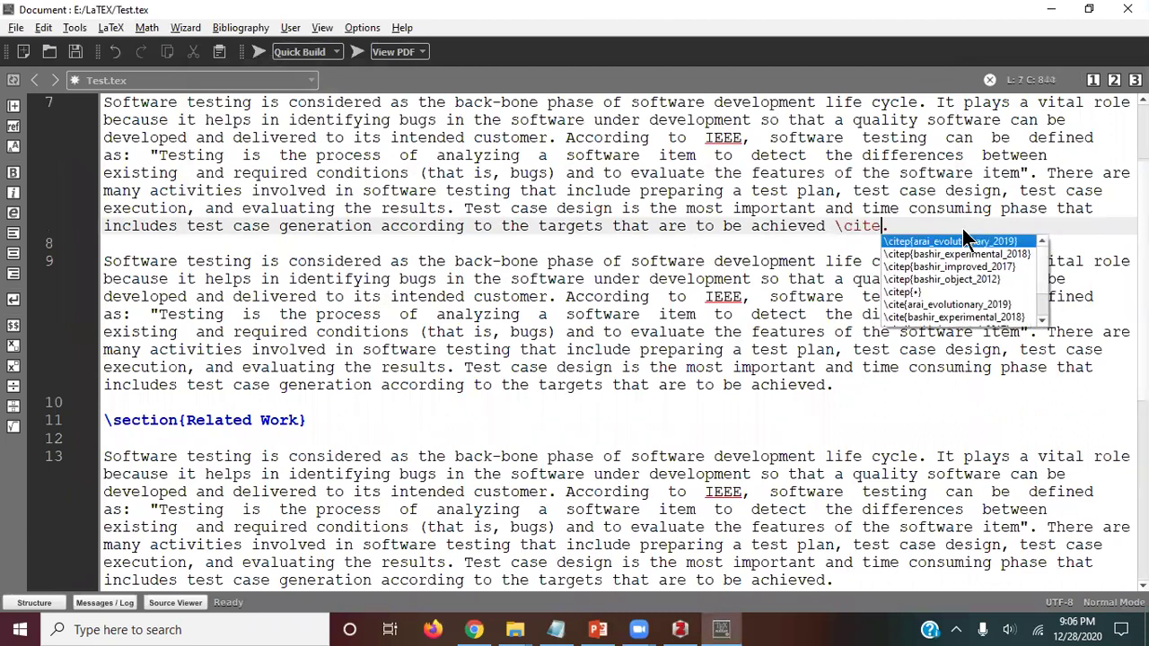
text({})
key(ctrl+v)
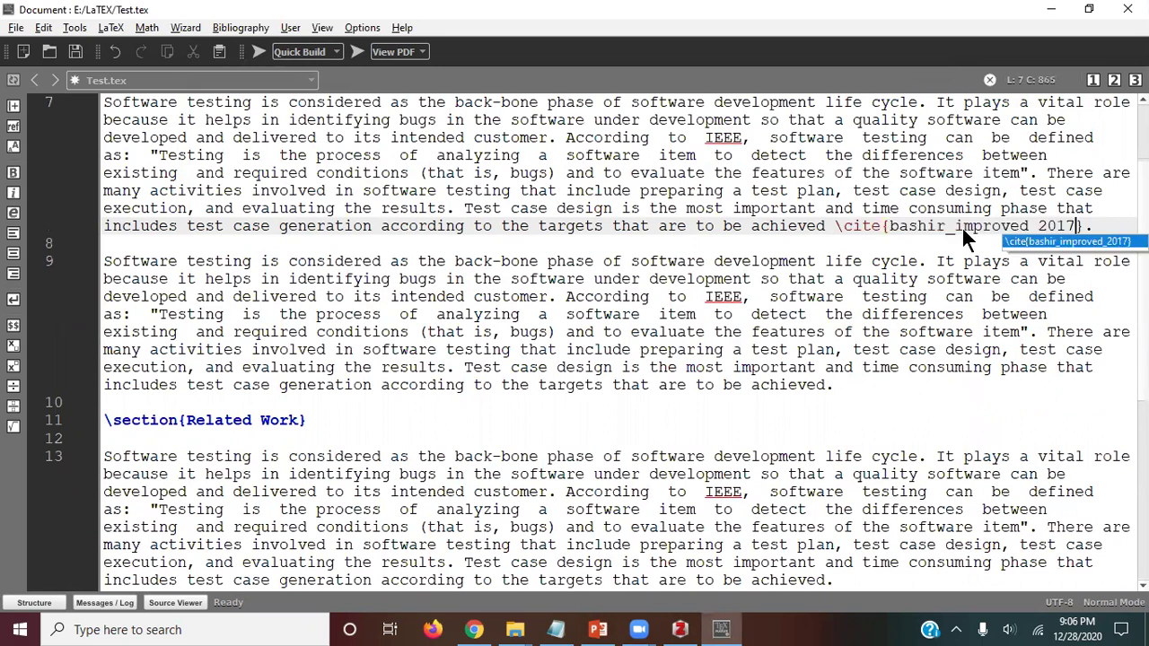
click(878, 244)
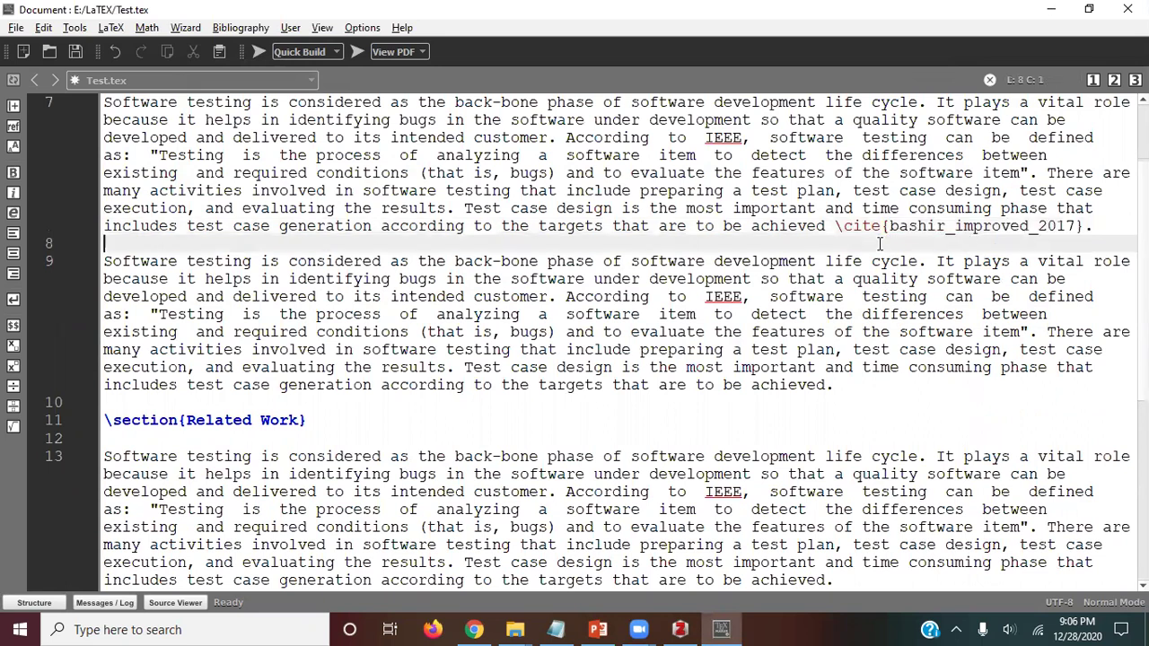
Step: Rebuild Test.pdf, dismiss Acrobat's file-not-found error, and check References show entry [1]
click(257, 53)
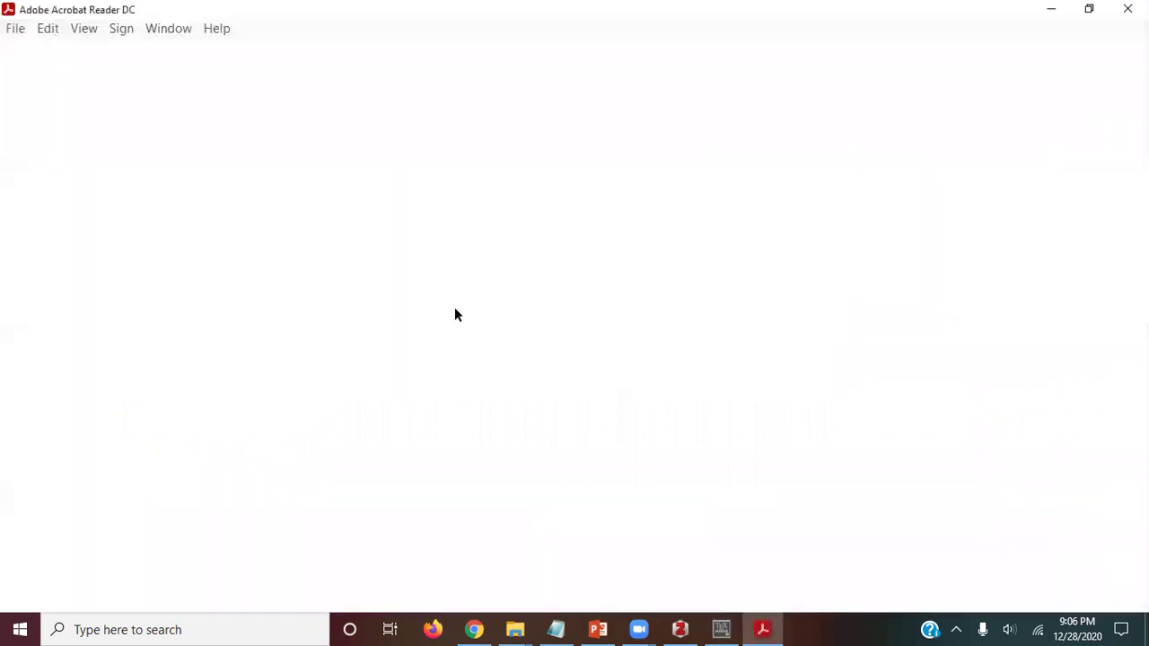
click(742, 349)
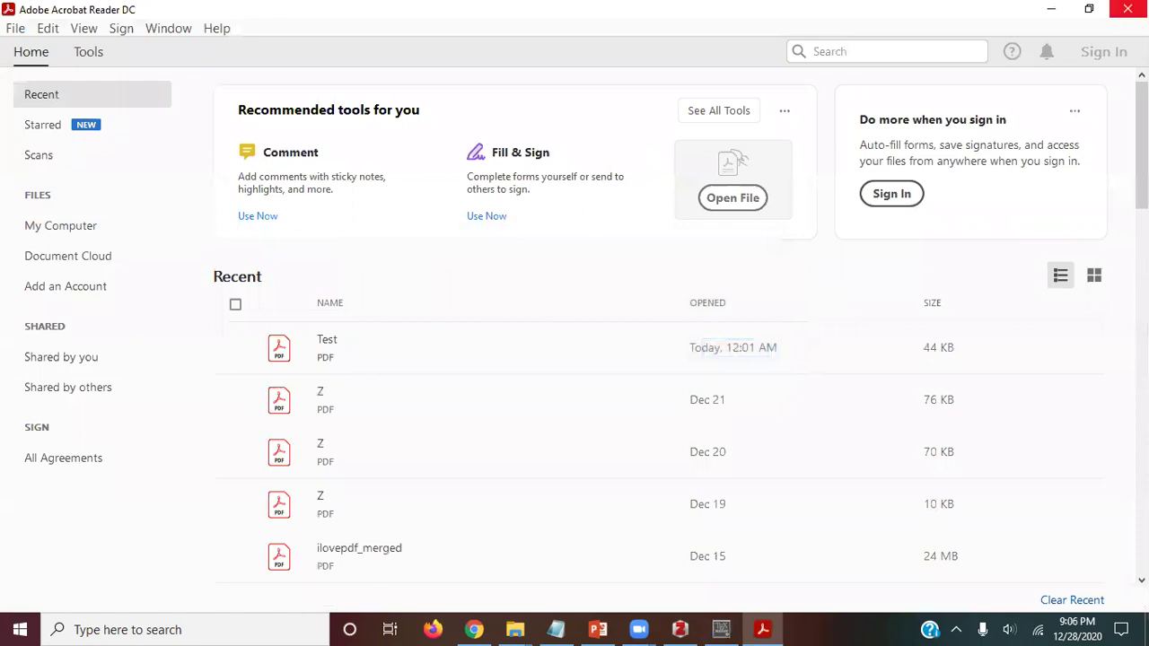
click(1127, 9)
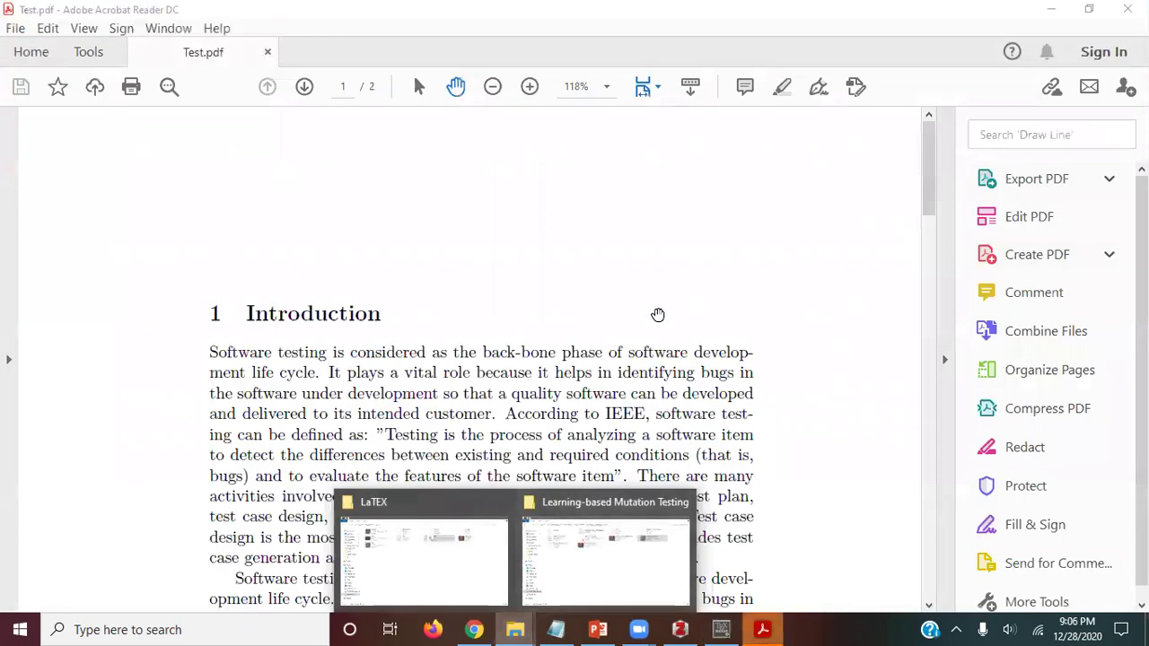
scroll(597, 293, down, 15)
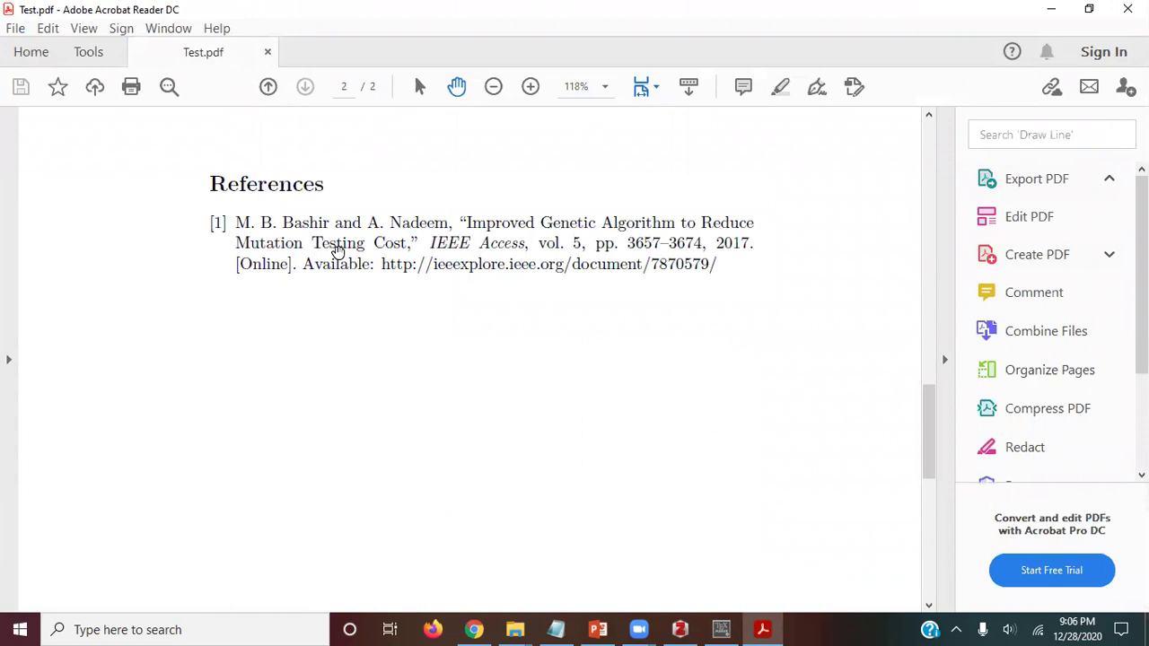
click(722, 629)
Step: Copy the bashir_object_2012 key from BibTest.bib and return to Test.tex
click(215, 85)
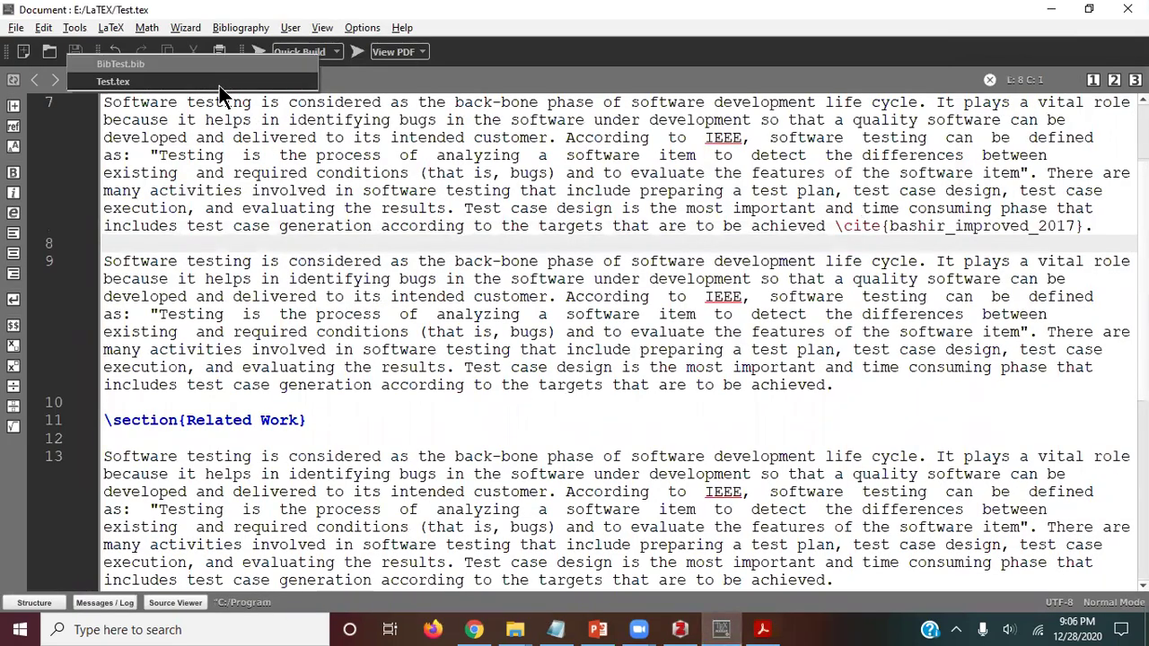
click(192, 64)
scroll(410, 312, down, 12)
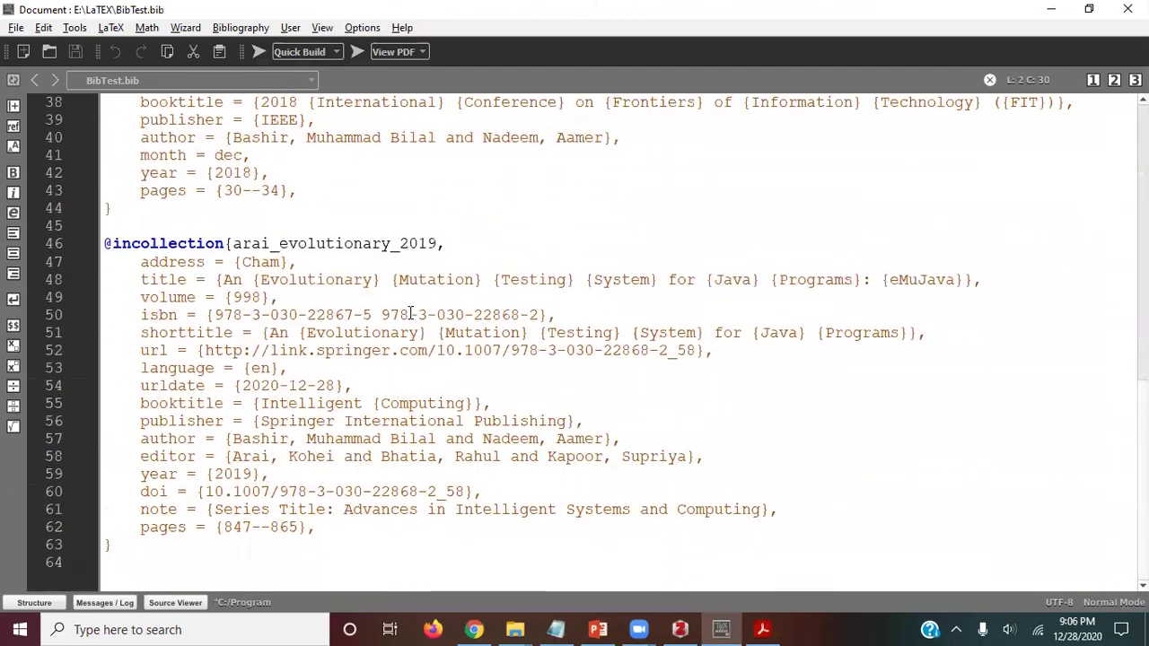
scroll(411, 312, up, 12)
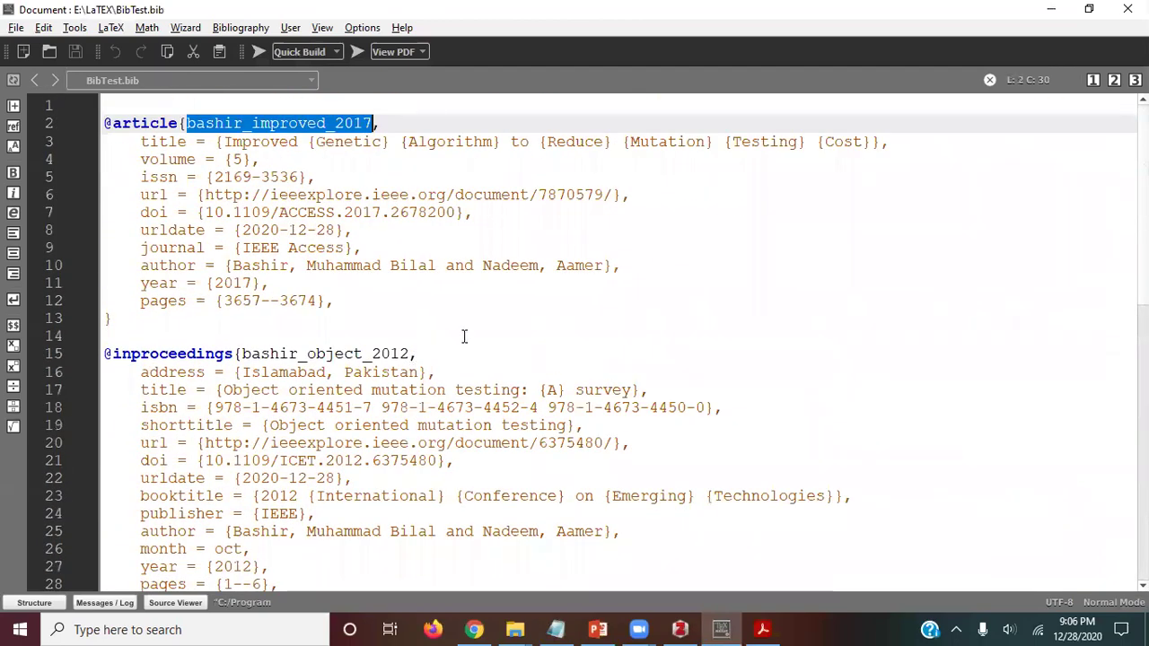
double_click(337, 353)
key(ctrl+c)
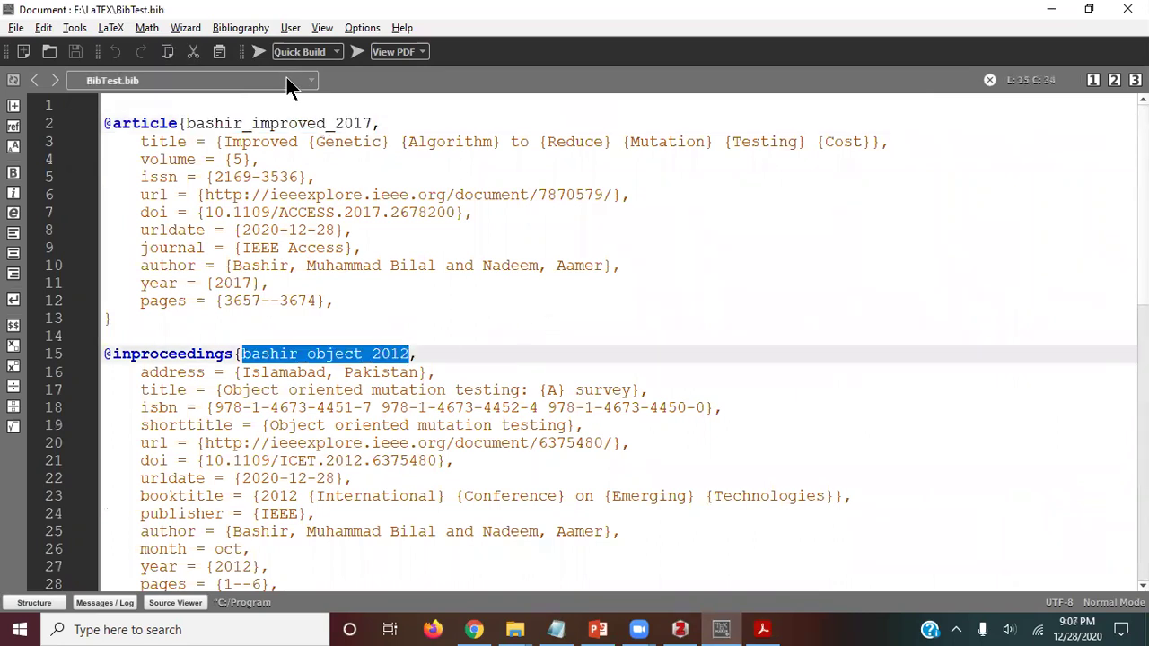
click(763, 629)
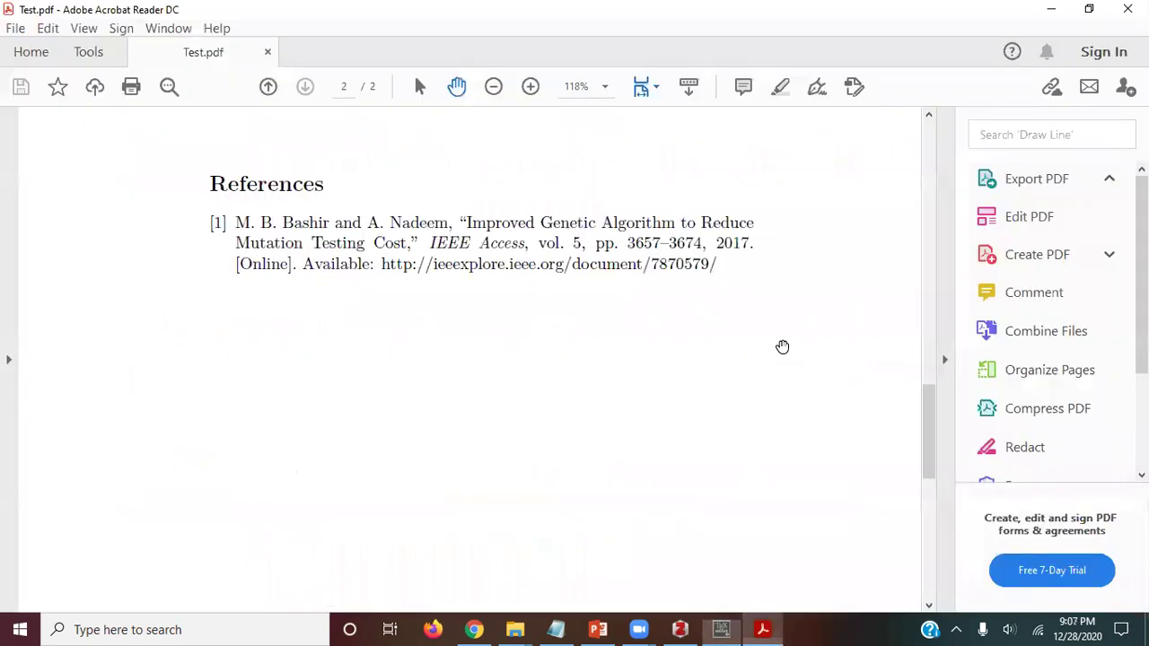
key(alt+Tab)
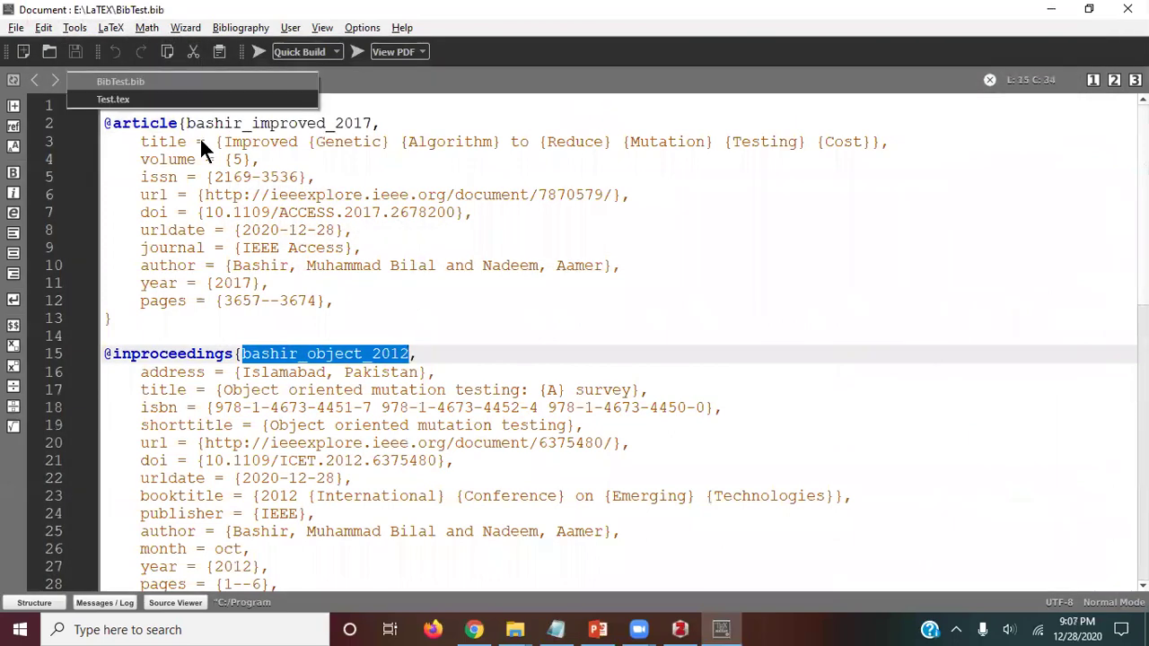
click(180, 101)
scroll(884, 242, down, 3)
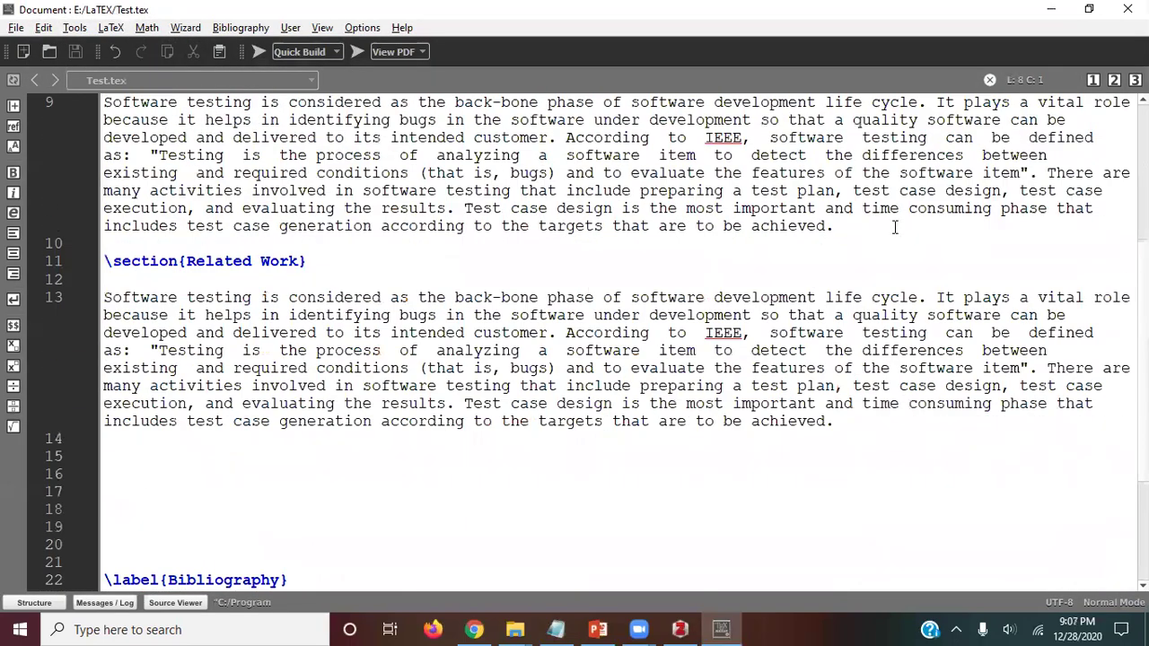
Step: Cite bashir_object_2012 at the second Introduction paragraph's end, changing citep to cite
click(894, 227)
key(Left)
text(\cite)
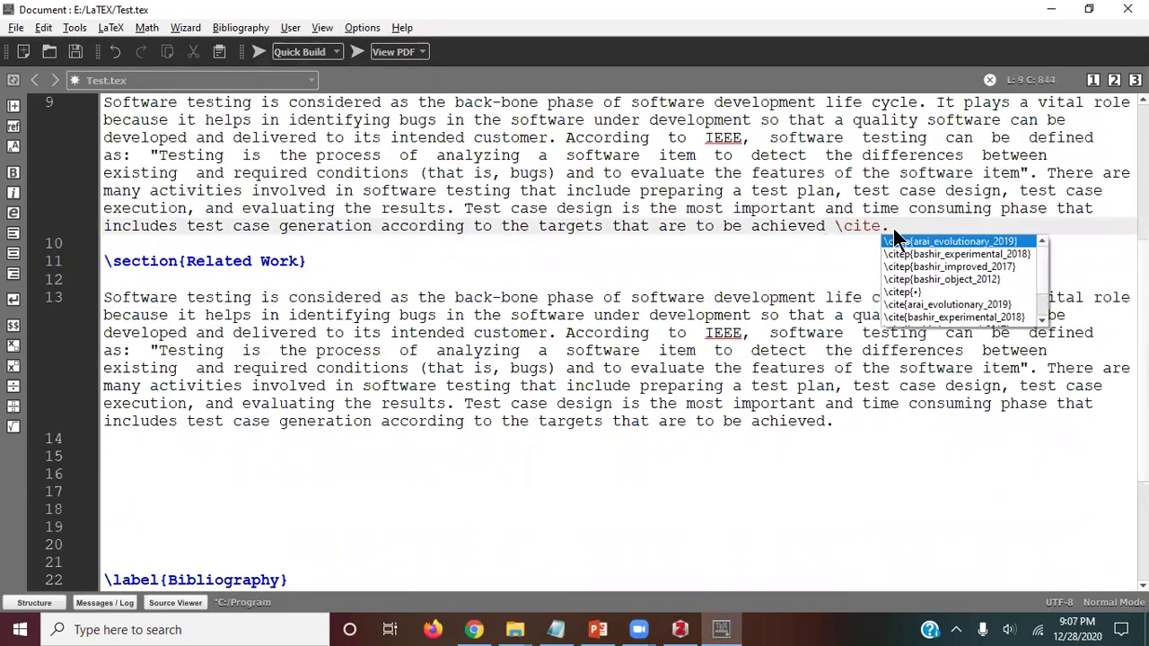
click(897, 241)
shift+click(894, 227)
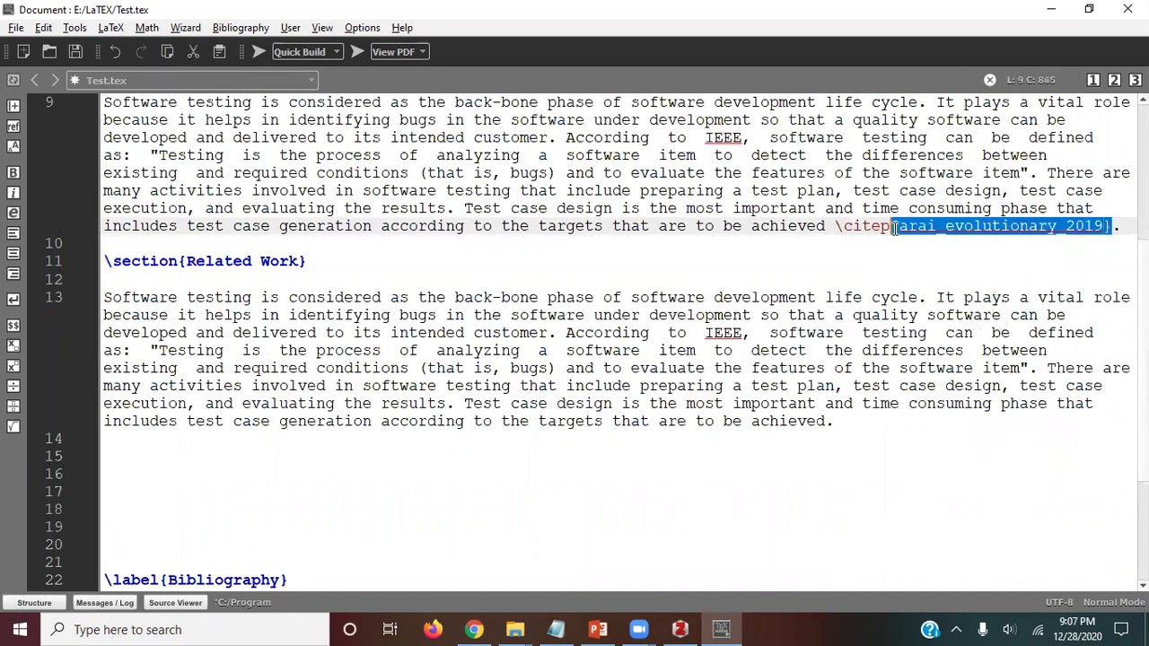
key(ctrl+v)
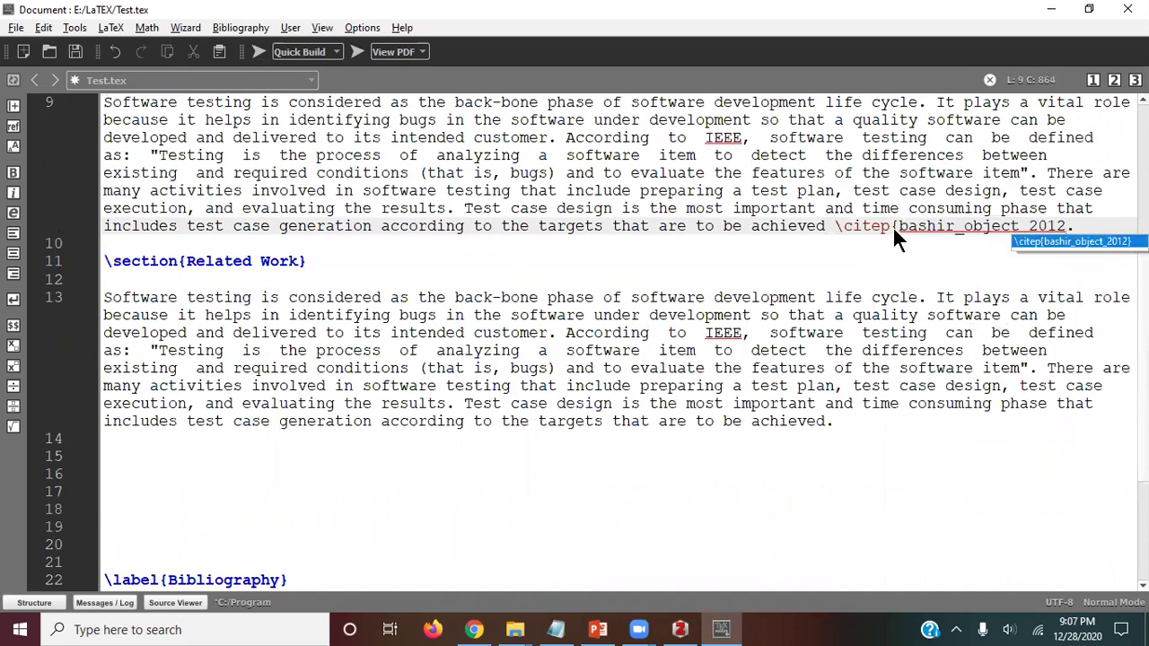
text(})
click(833, 311)
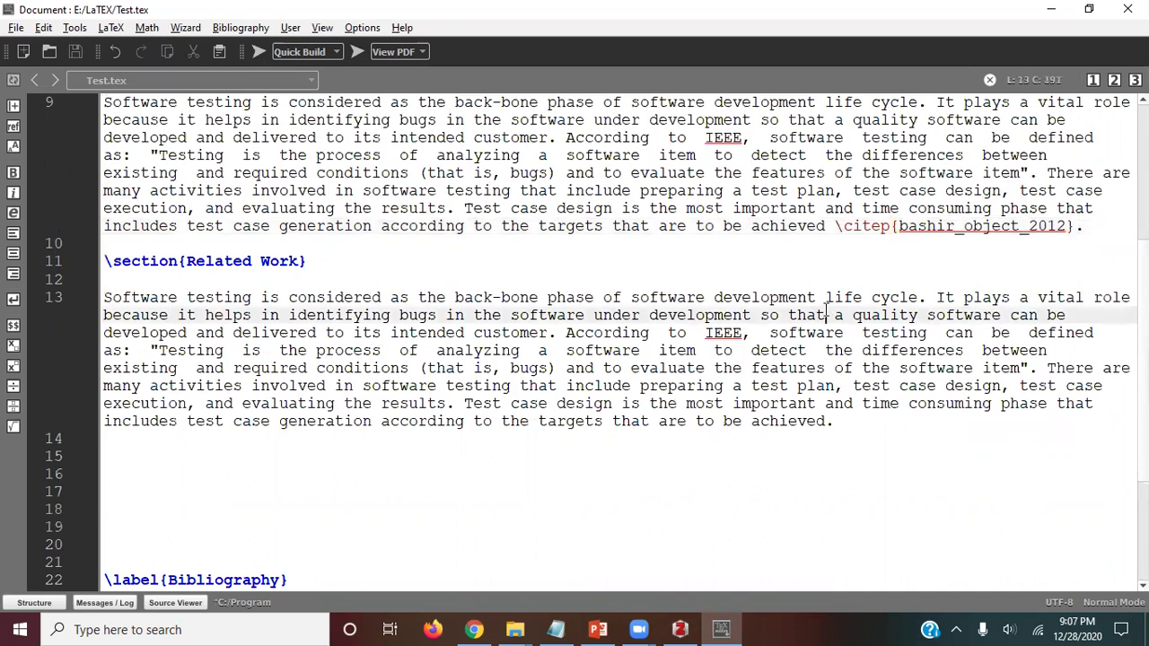
click(884, 229)
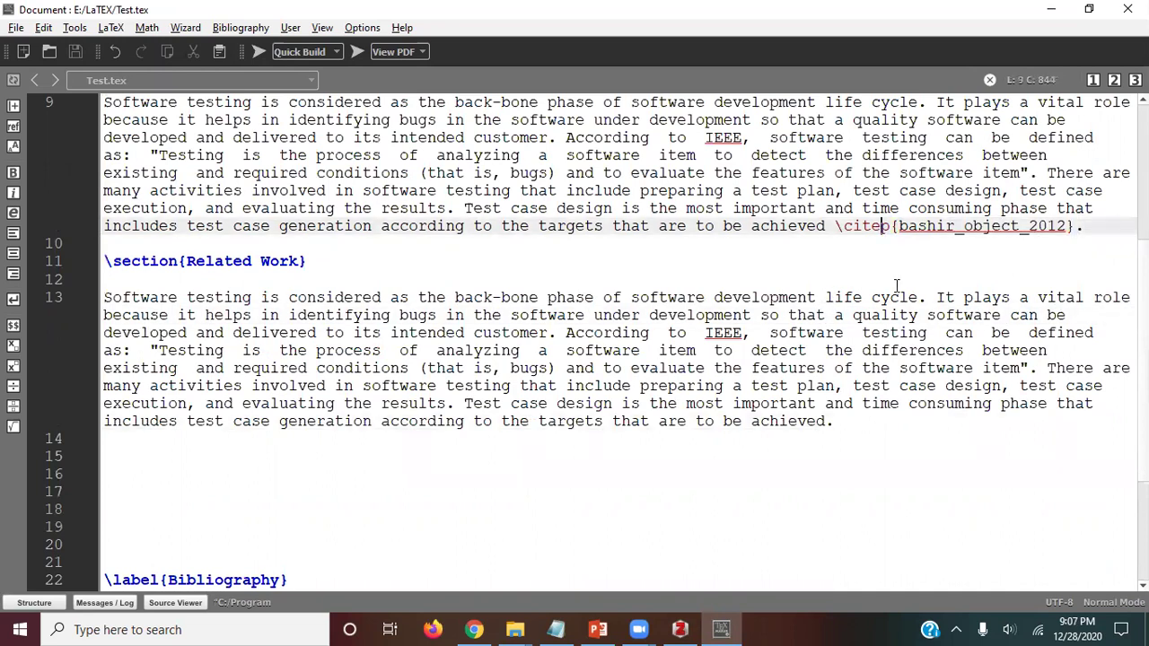
key(Delete)
click(537, 160)
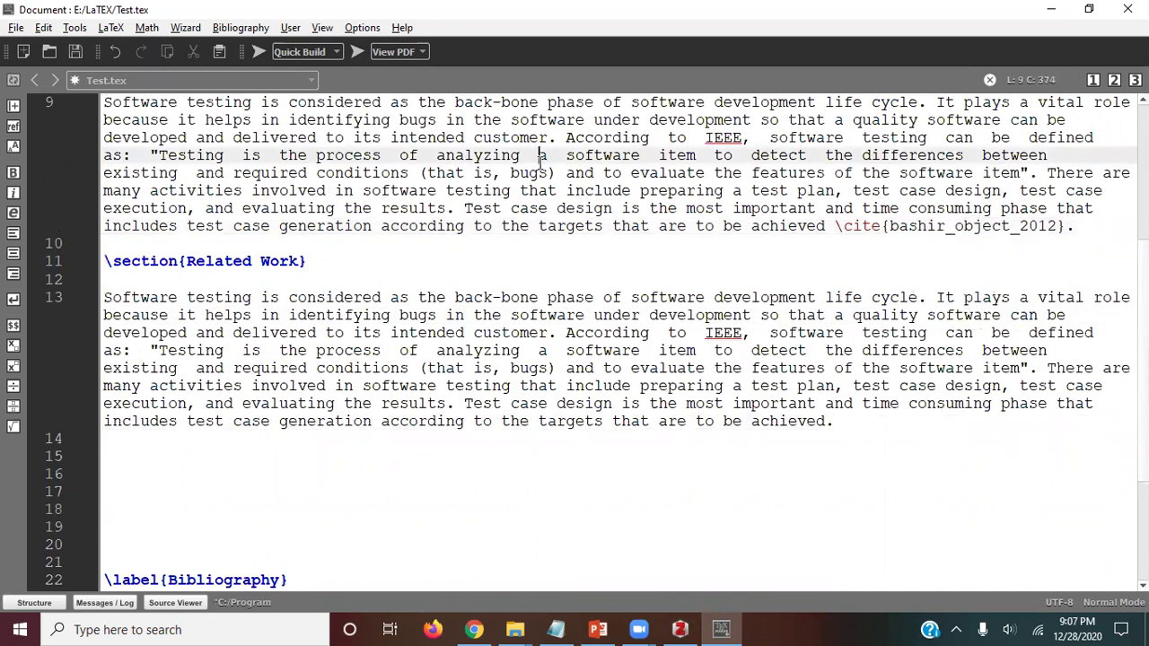
Step: Rebuild Test.pdf, confirm References list entries [1] and [2], and close Acrobat Reader
click(257, 51)
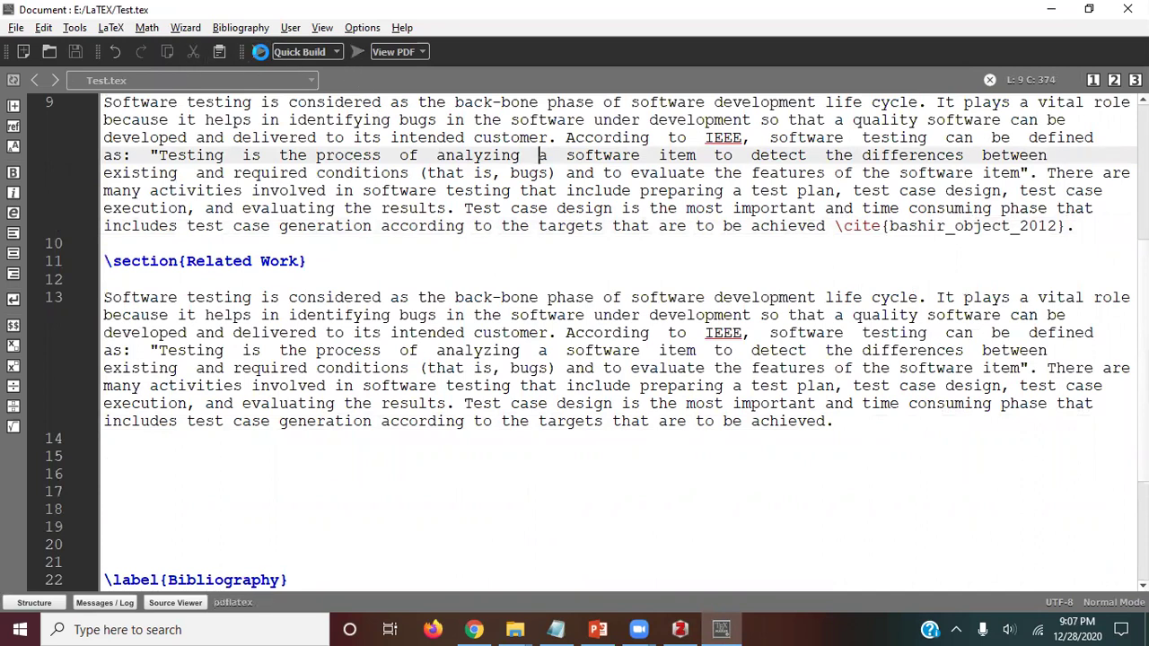
scroll(512, 215, down, 5)
scroll(512, 215, down, 5)
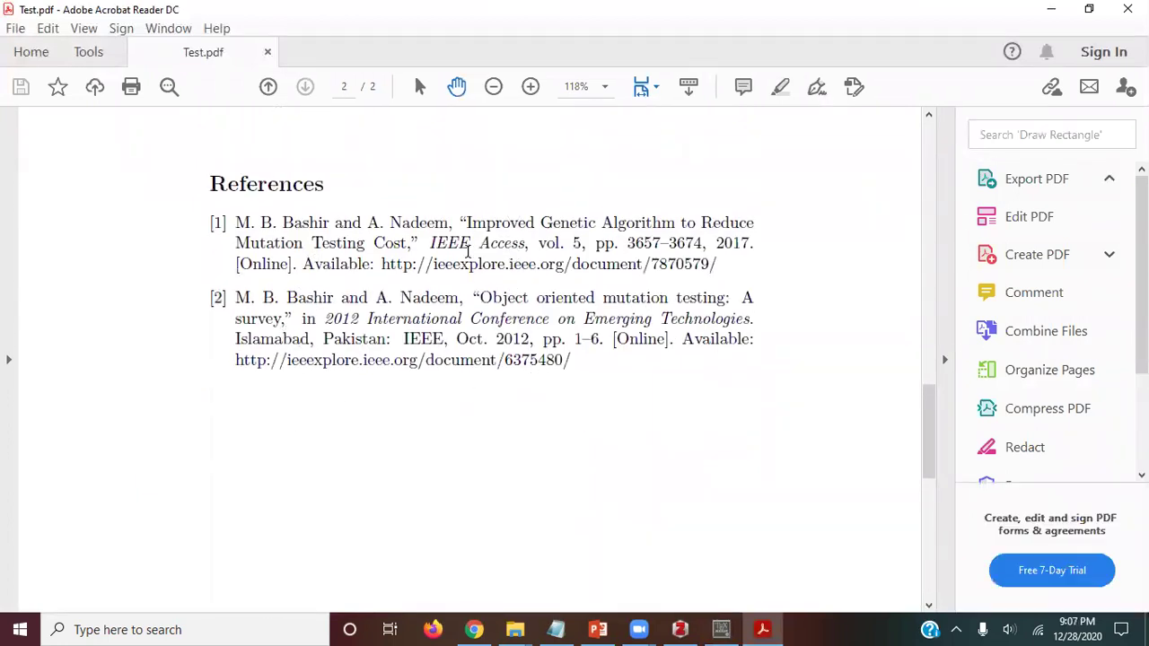
click(1128, 9)
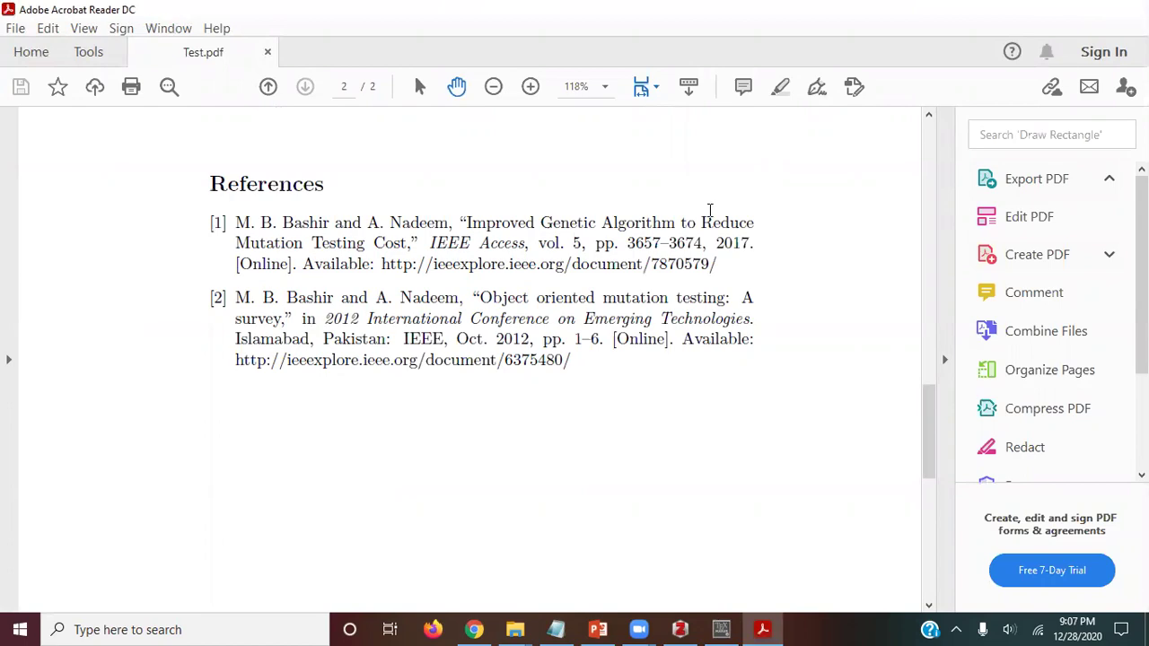
scroll(269, 359, down, 4)
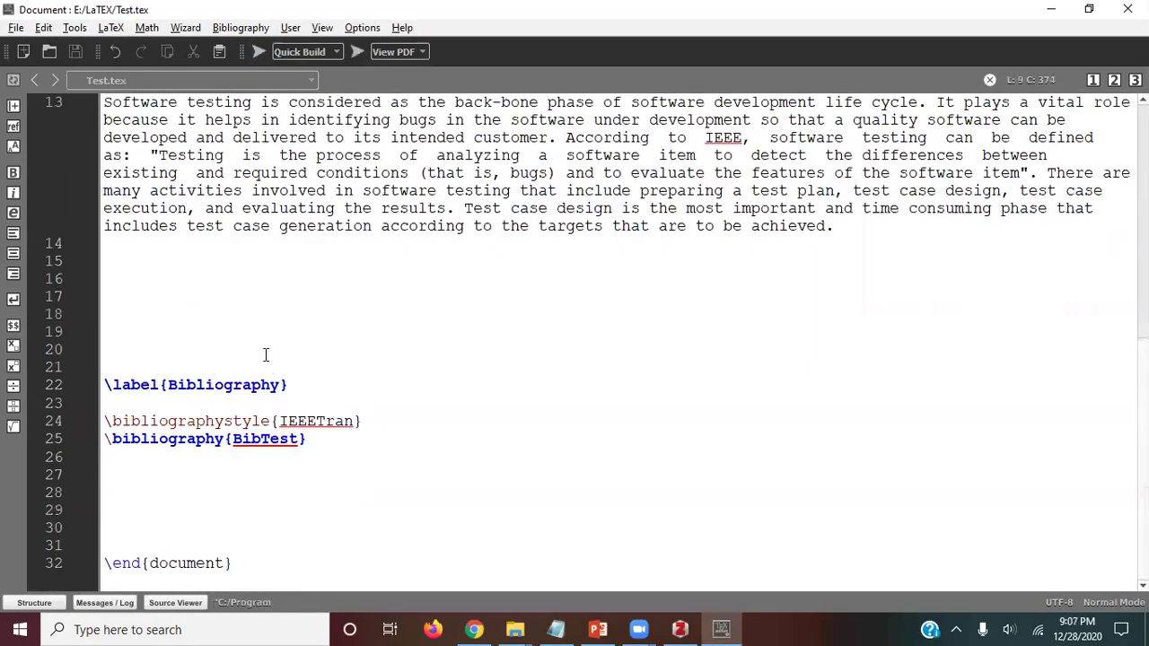
Step: Review the IEEEtran bibliographystyle lines in Test.tex, then bring up Zotero's Mutation Testing item actions
scroll(298, 350, up, 8)
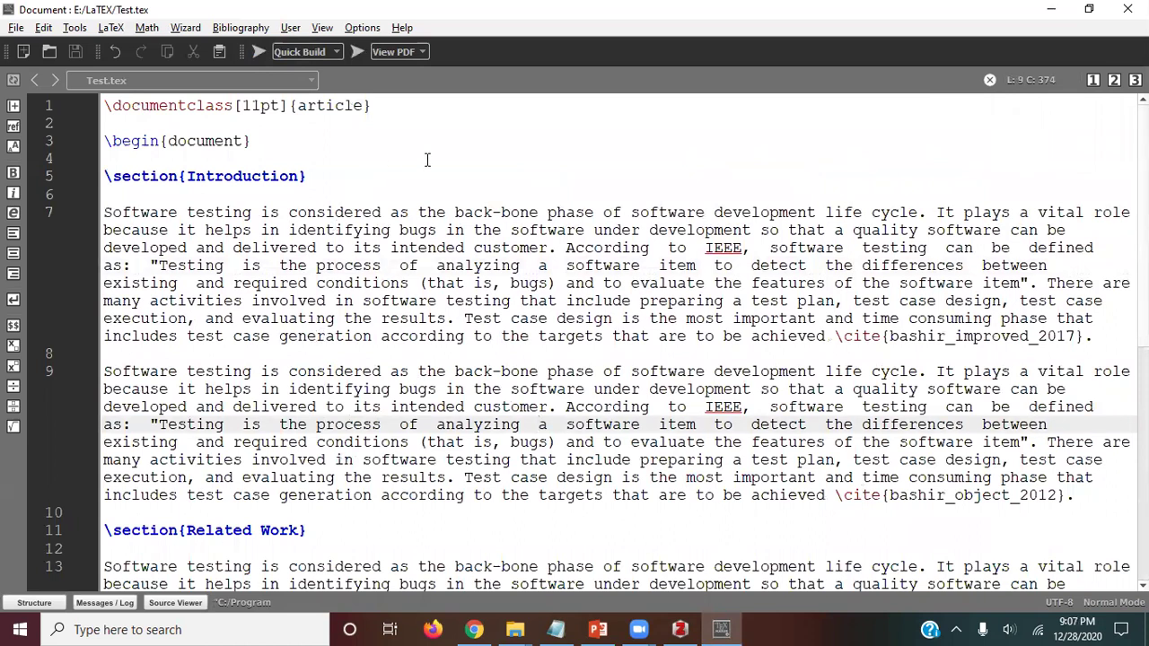
scroll(427, 159, down, 8)
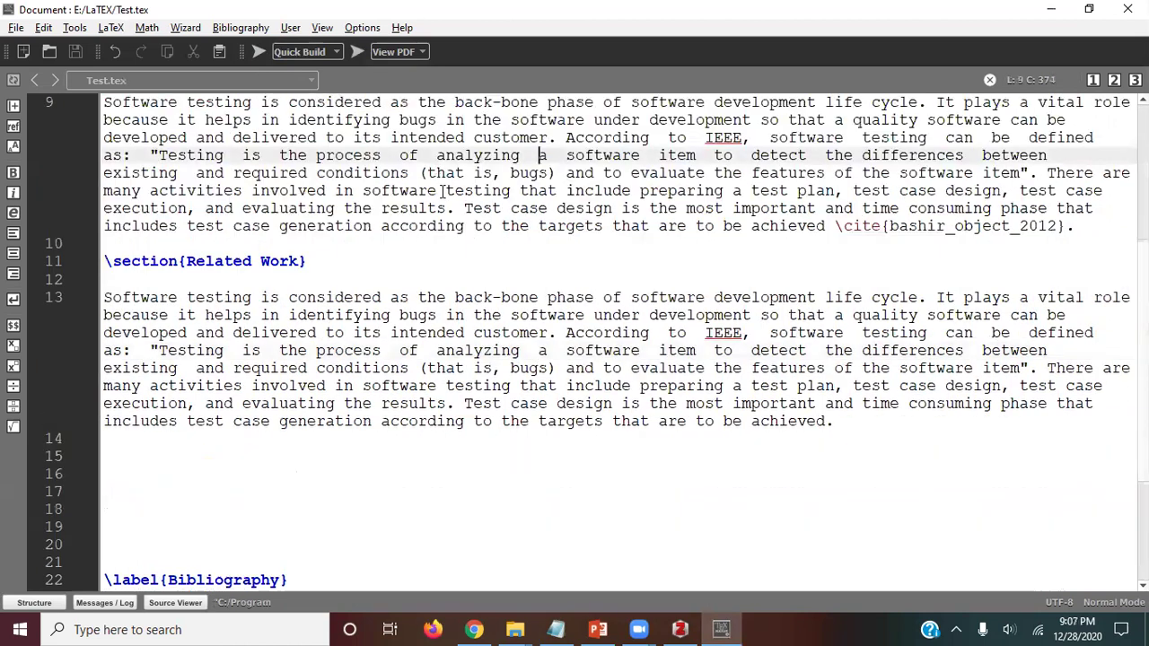
drag(359, 439, 32, 391)
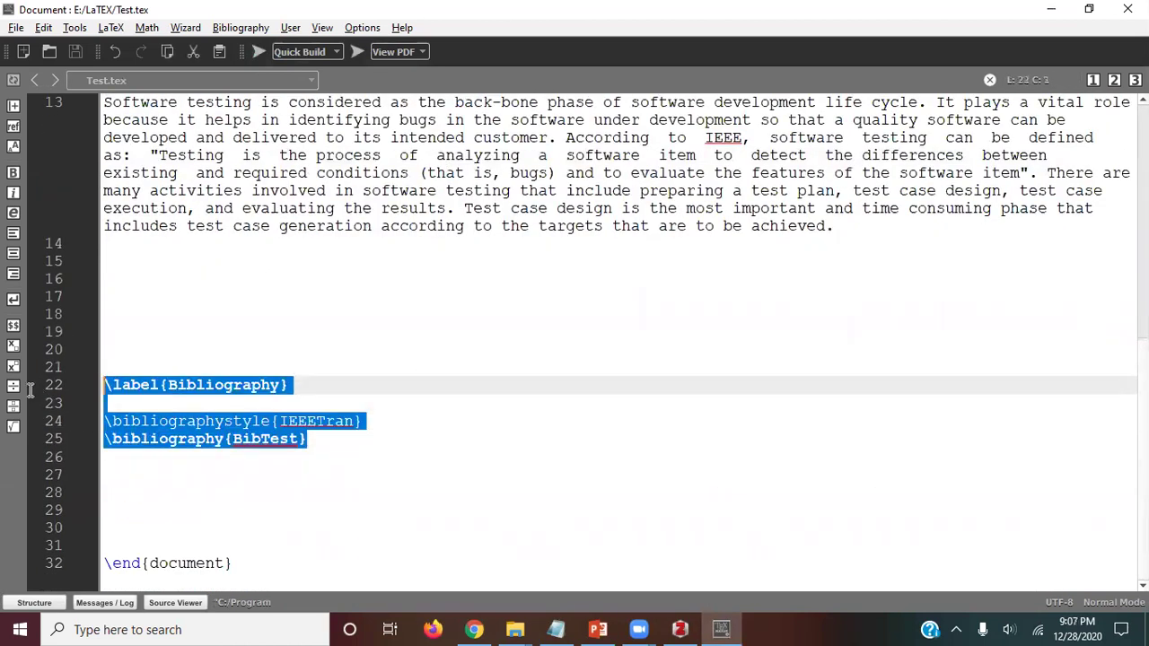
click(290, 334)
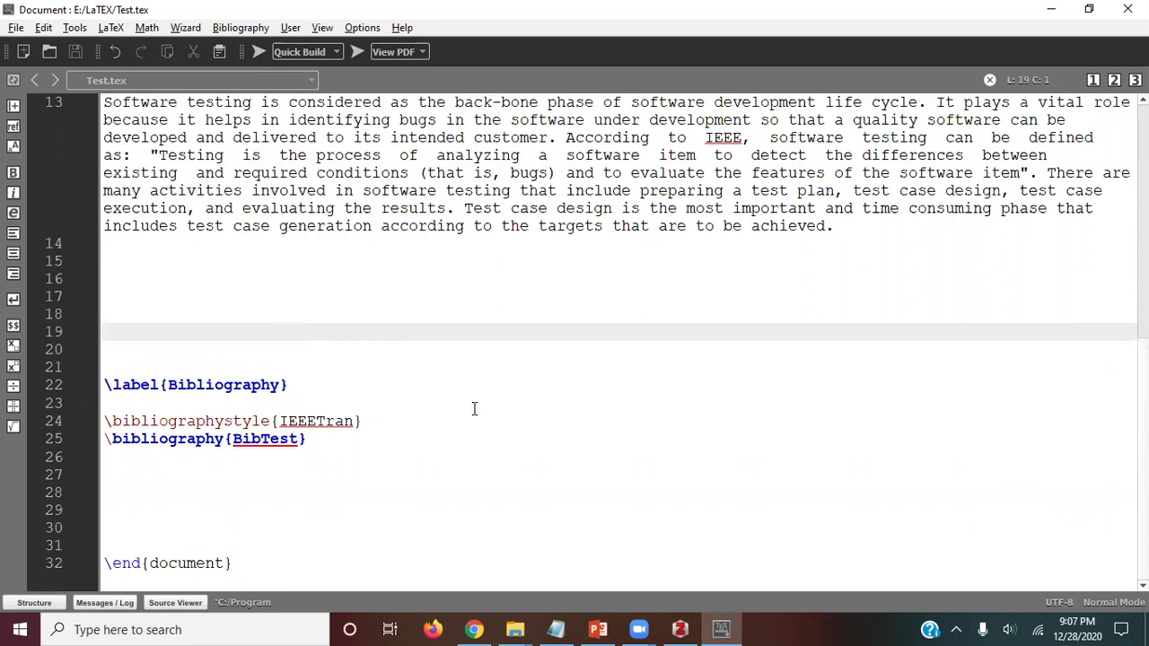
click(679, 629)
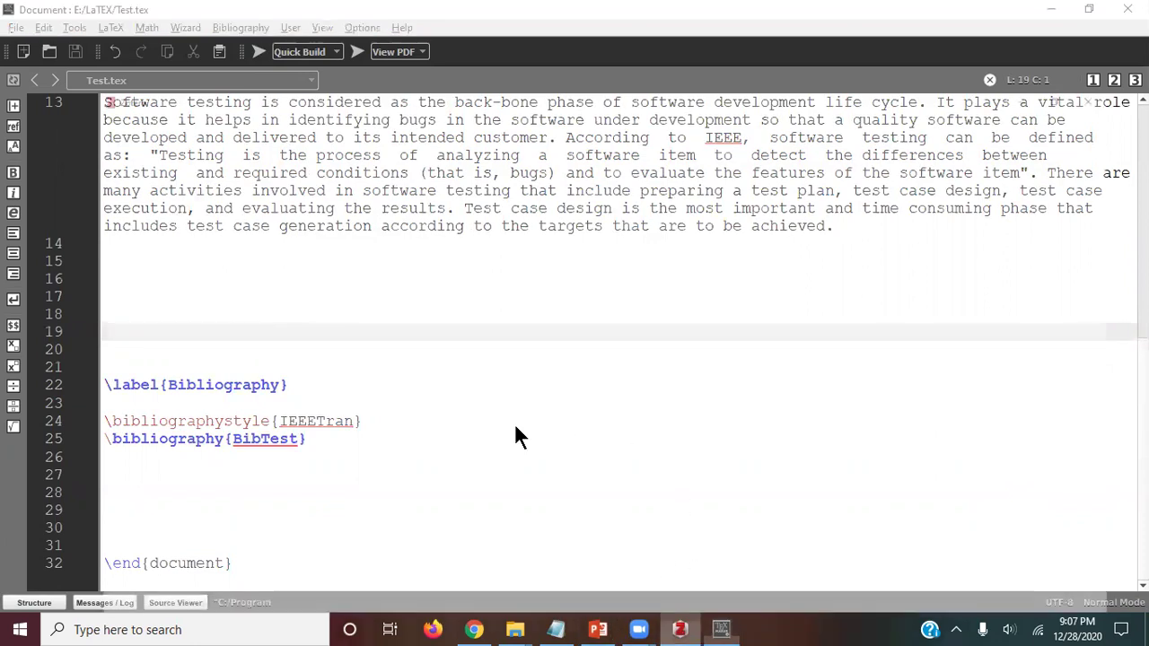
right_click(352, 149)
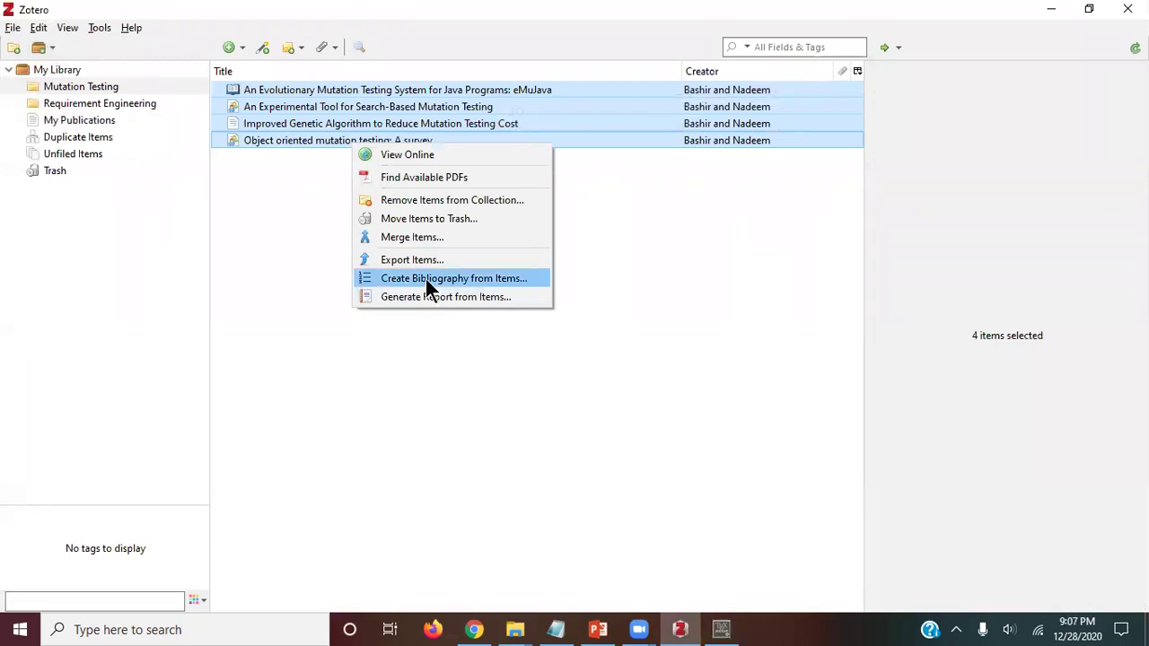
Step: Dismiss the item context menu without creating a bibliography for the four papers
click(621, 321)
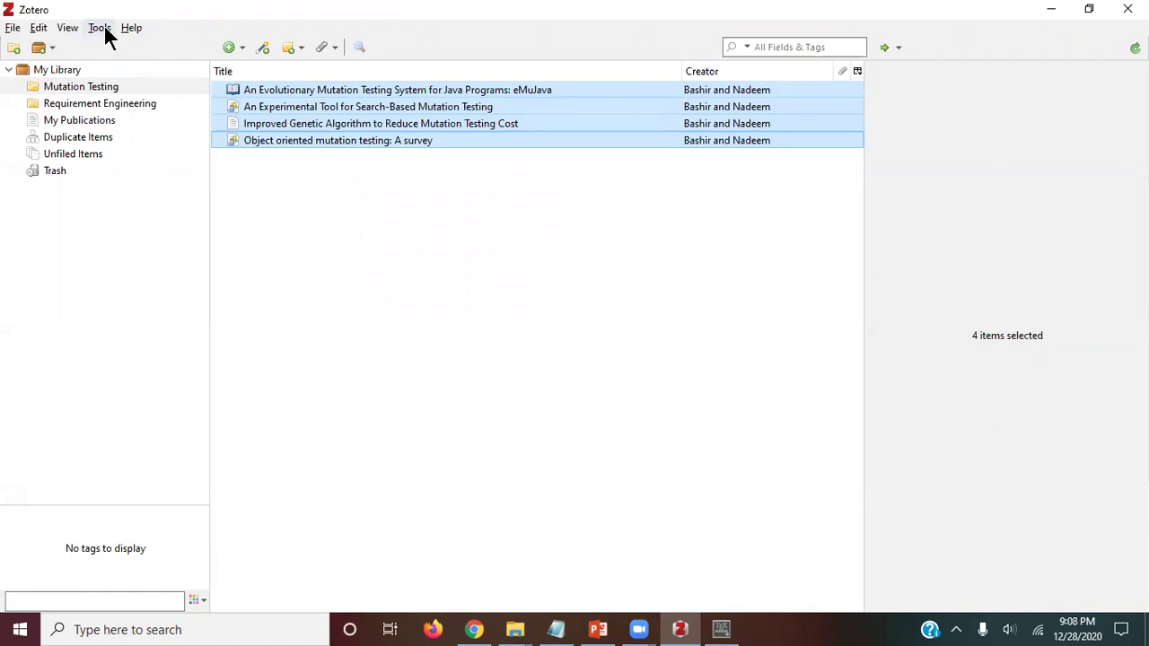
Step: In a new Chrome tab, search Google for 'zotero register'
click(474, 630)
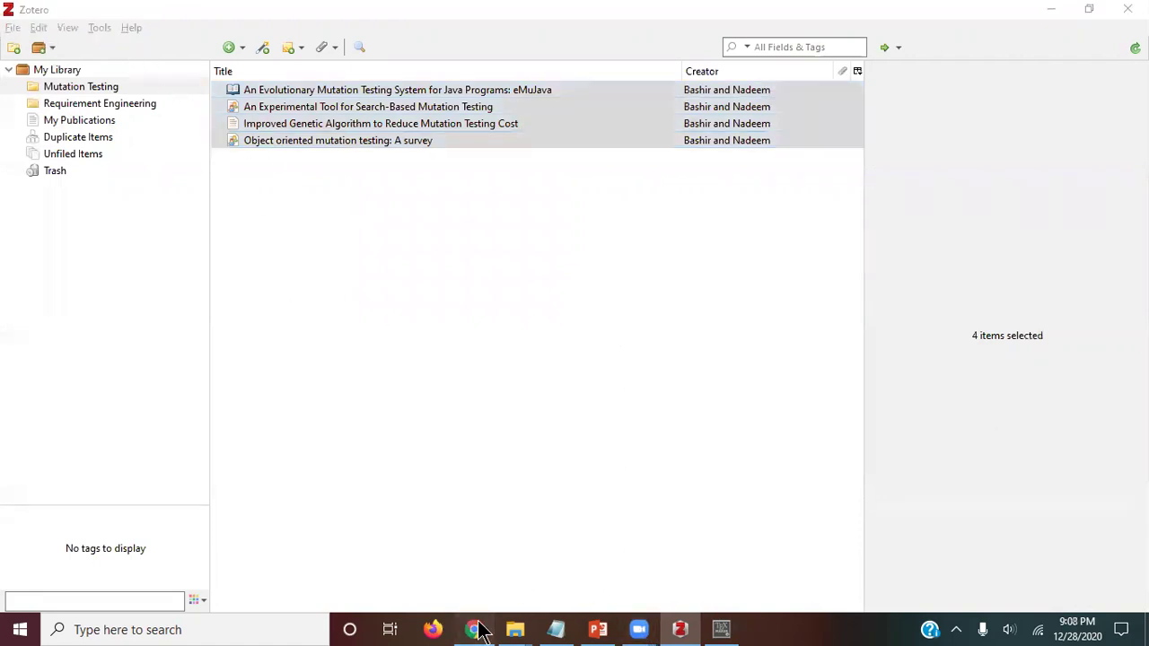
key(ctrl+t)
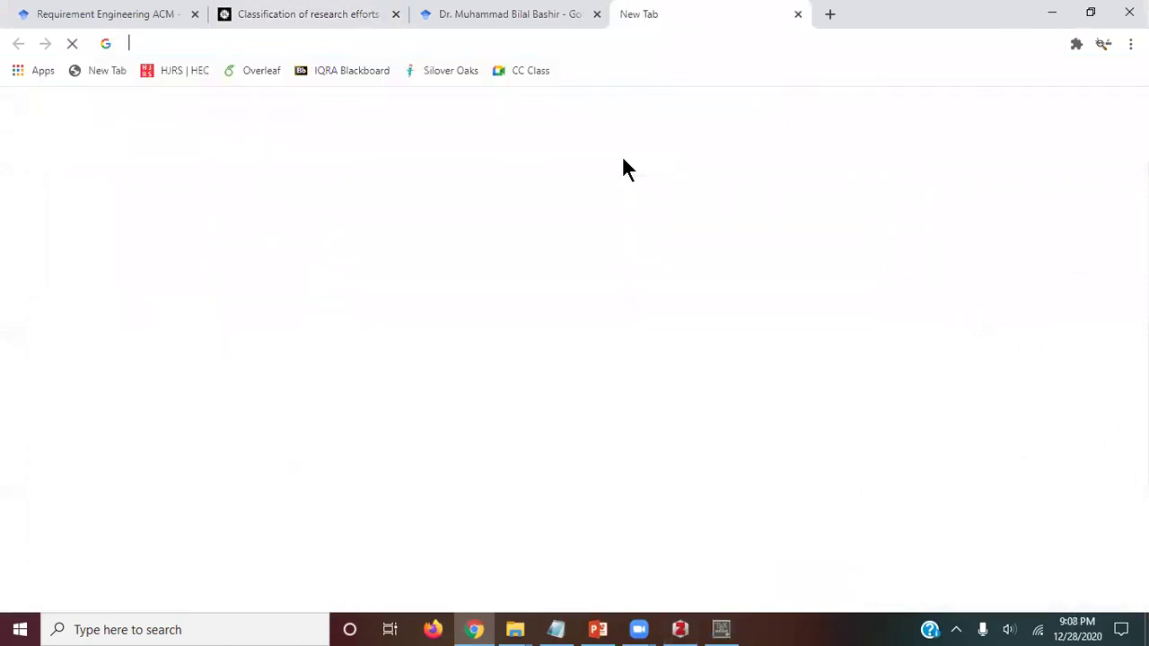
text(goo)
key(Return)
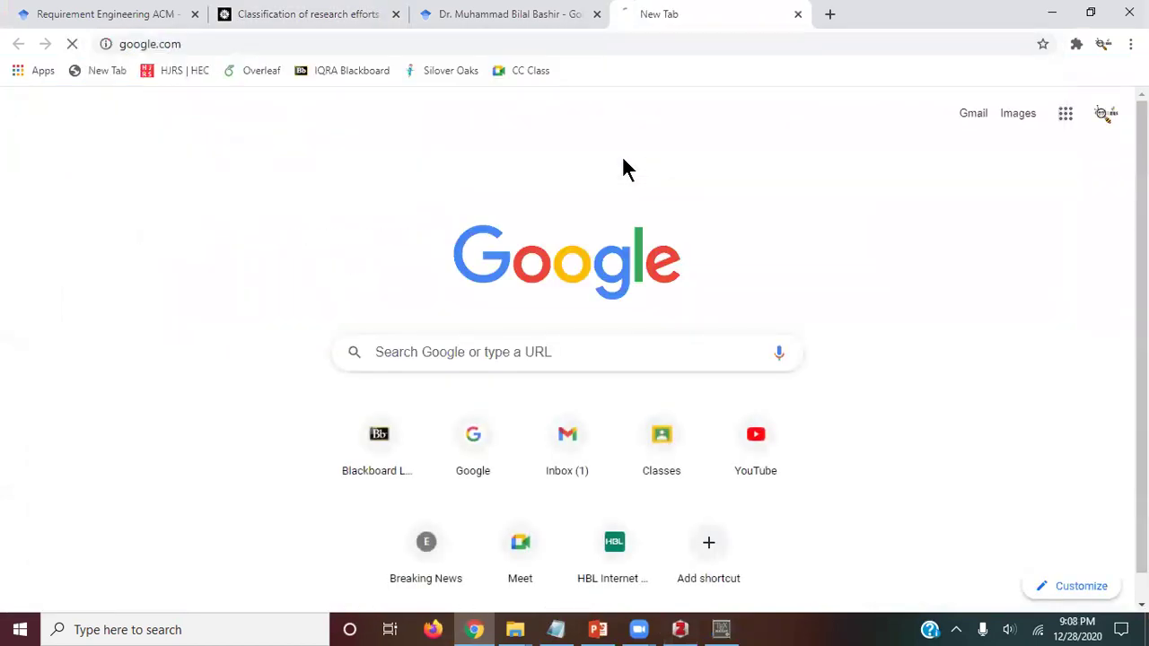
text(zotero register)
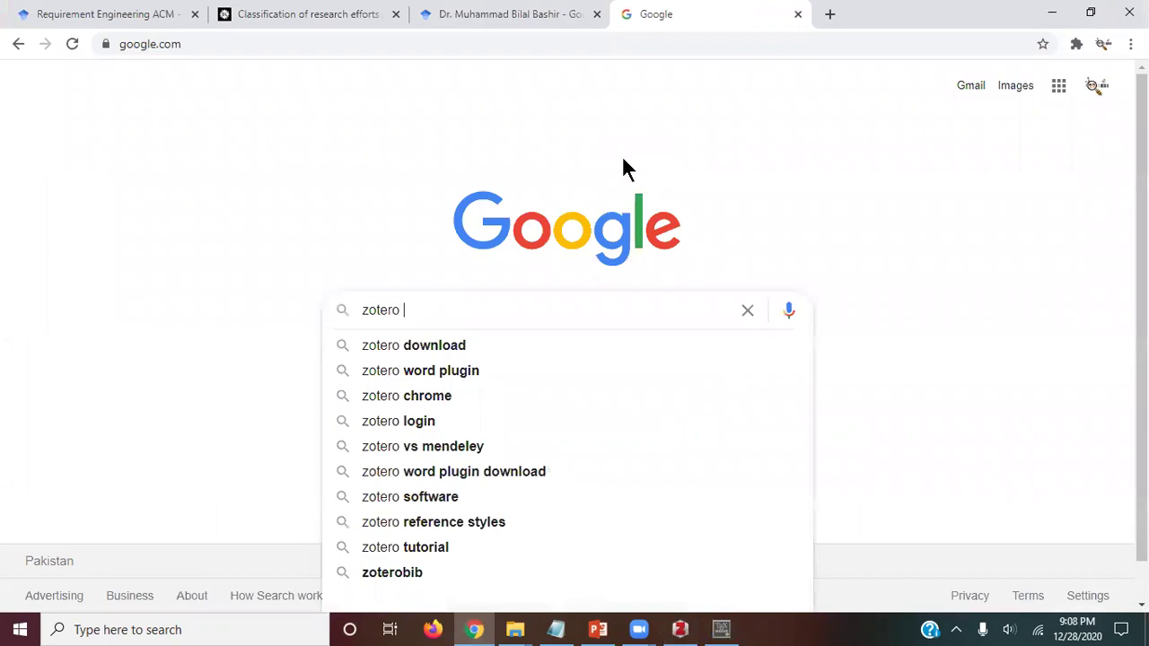
key(Return)
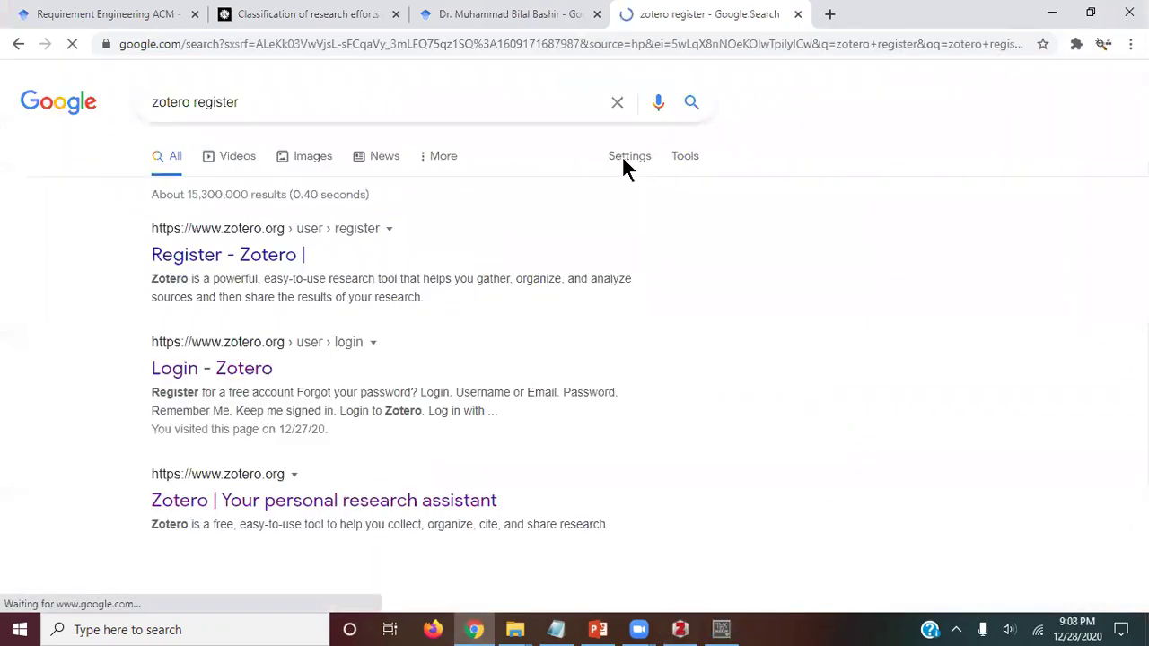
Step: Open the Register - Zotero result in a new tab and look it over
middle_click(270, 257)
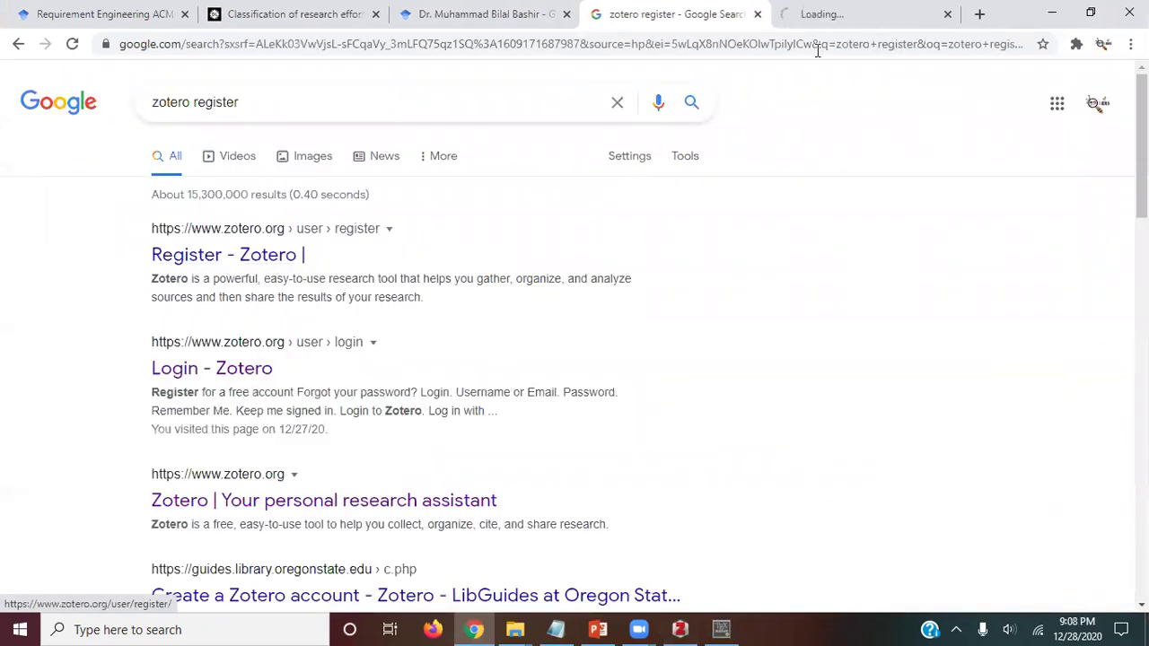
click(847, 20)
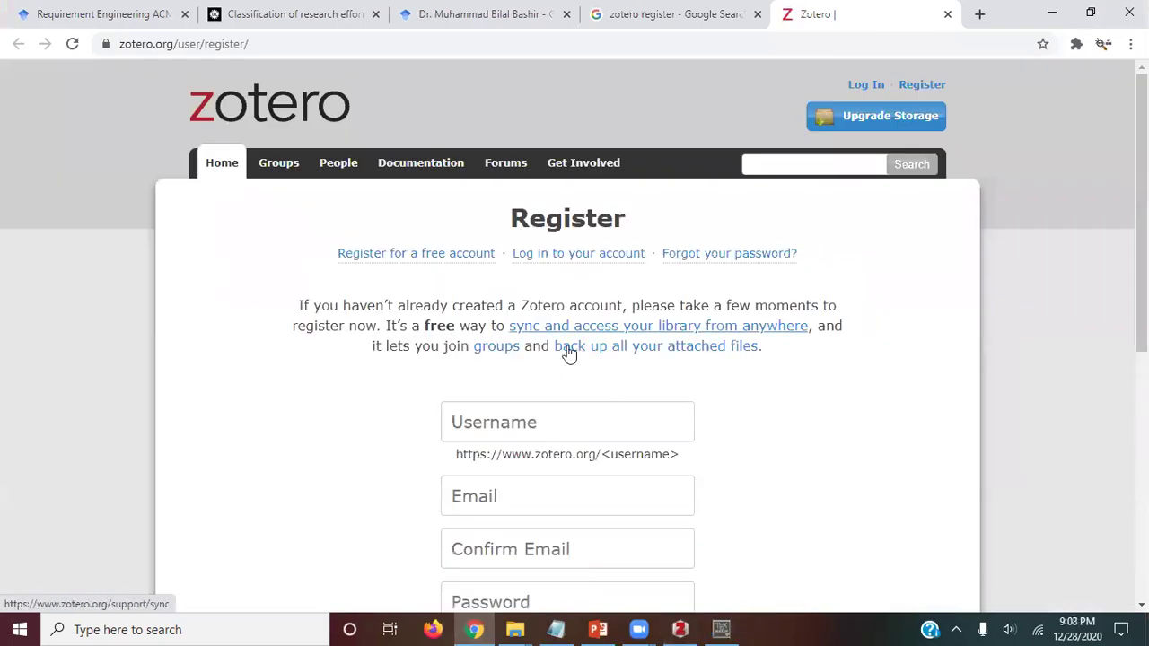
scroll(613, 380, down, 3)
scroll(673, 224, up, 1)
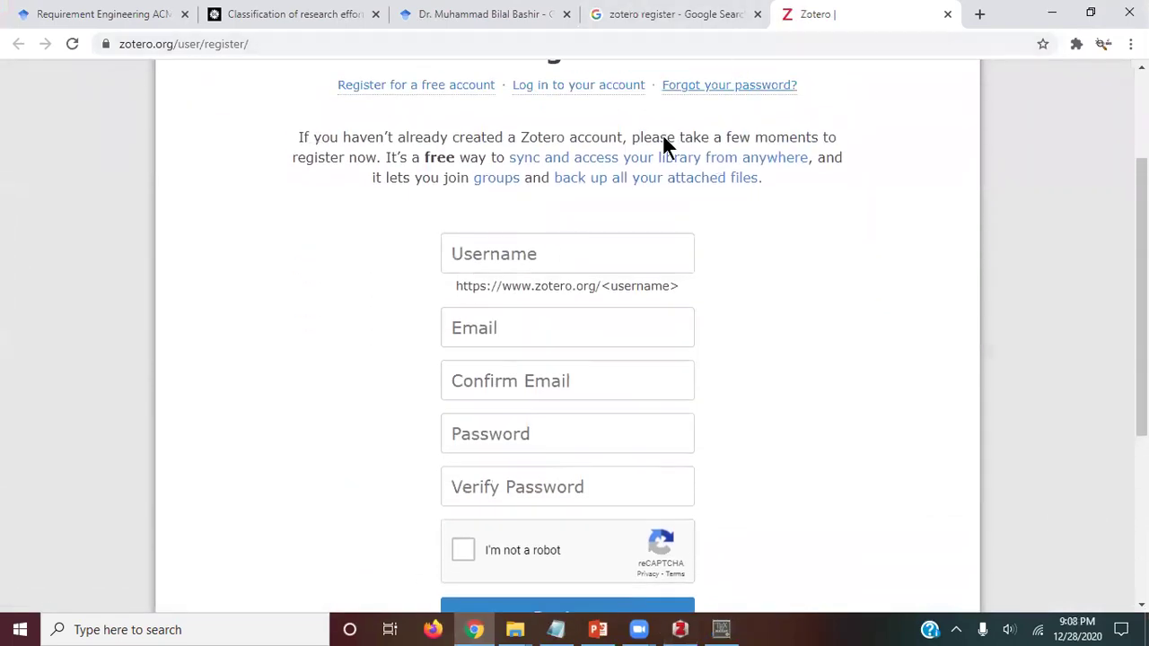
scroll(598, 308, down, 1)
scroll(597, 308, up, 1)
key(ctrl+Tab)
key(ctrl+Tab)
key(ctrl+Tab)
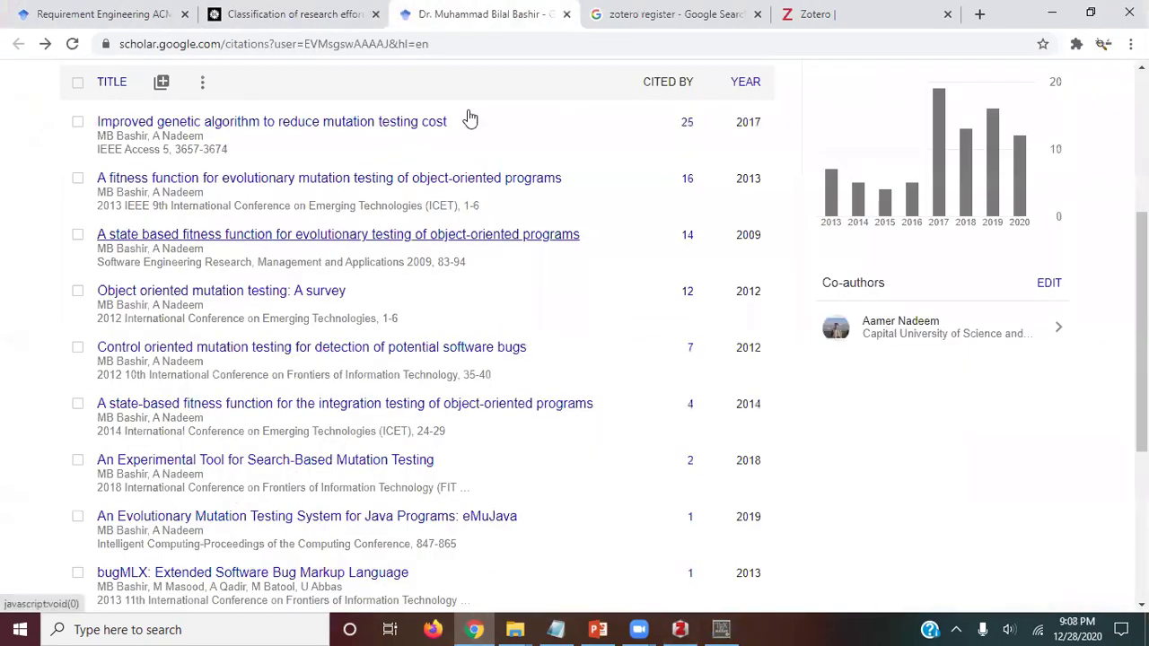
scroll(493, 171, up, 1)
key(ctrl+Tab)
Step: Open the Login - Zotero page and sign in with the saved e-mail and account password
right_click(266, 367)
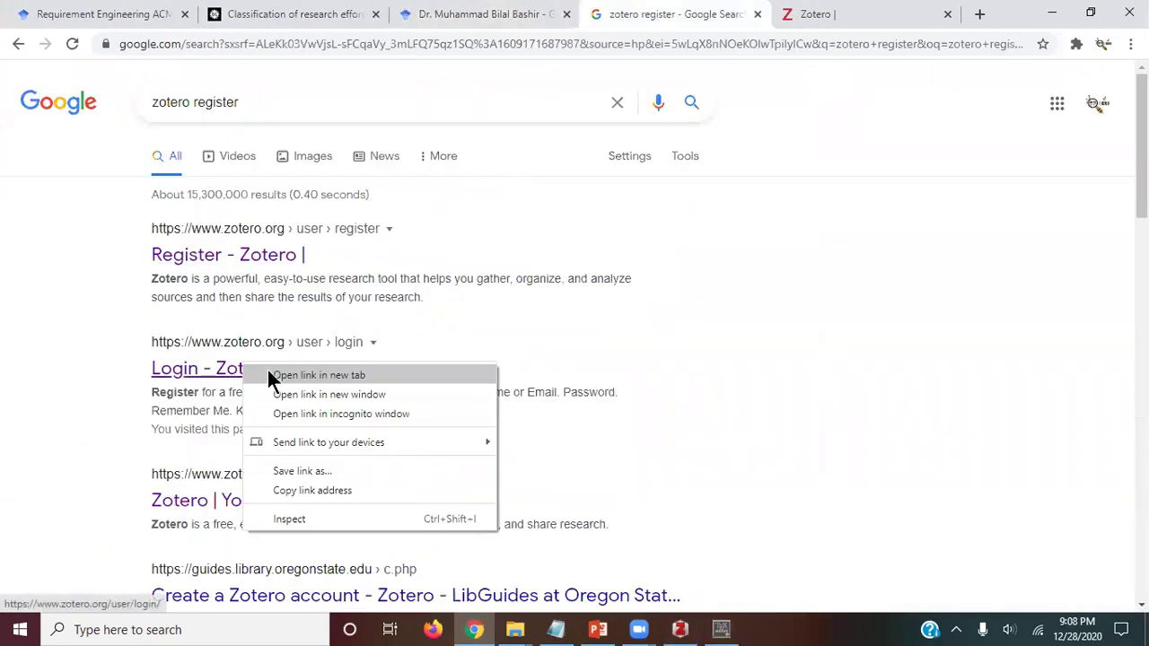
click(297, 375)
click(750, 27)
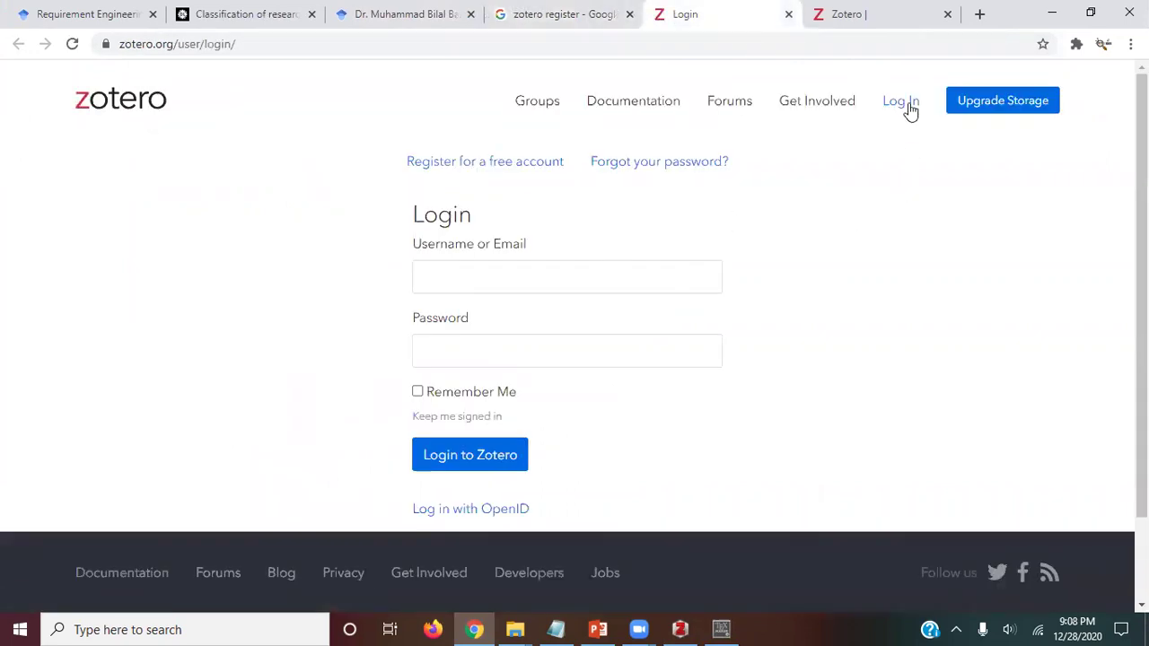
click(900, 102)
click(551, 275)
click(557, 314)
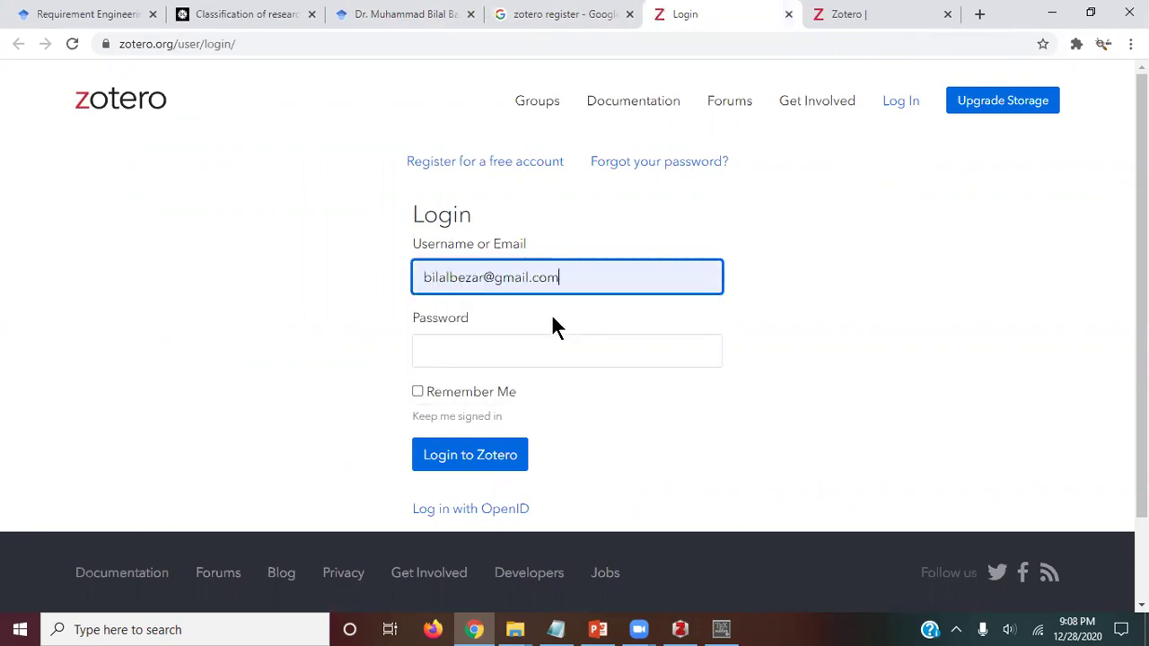
click(516, 350)
text(••••••••)
key(Return)
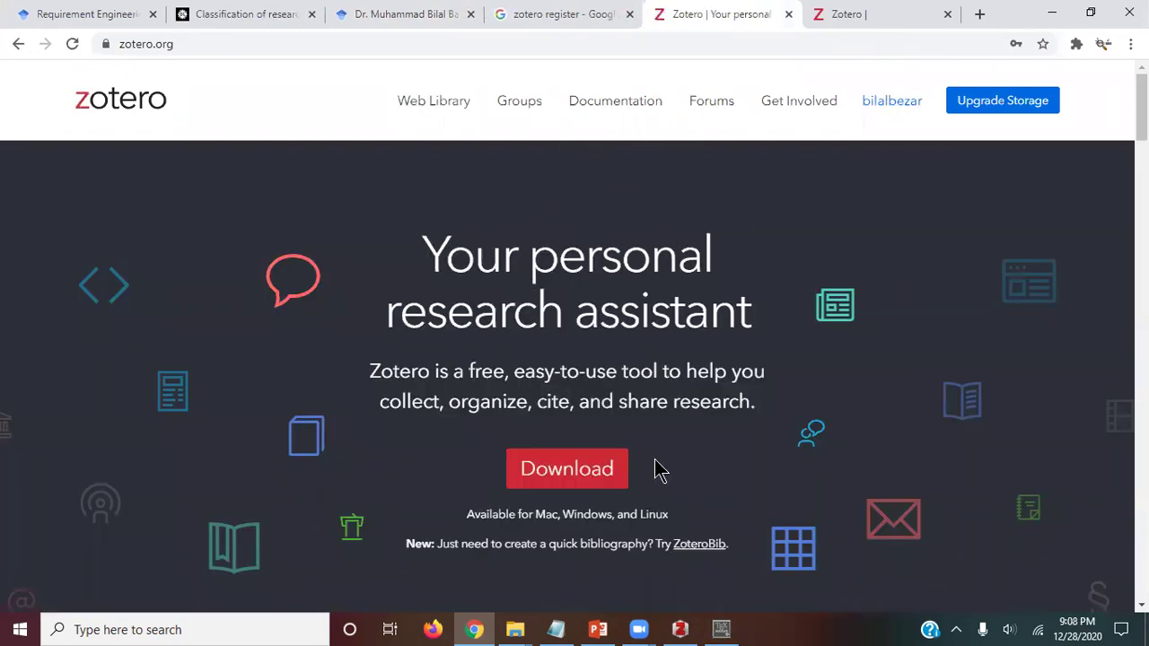
click(682, 629)
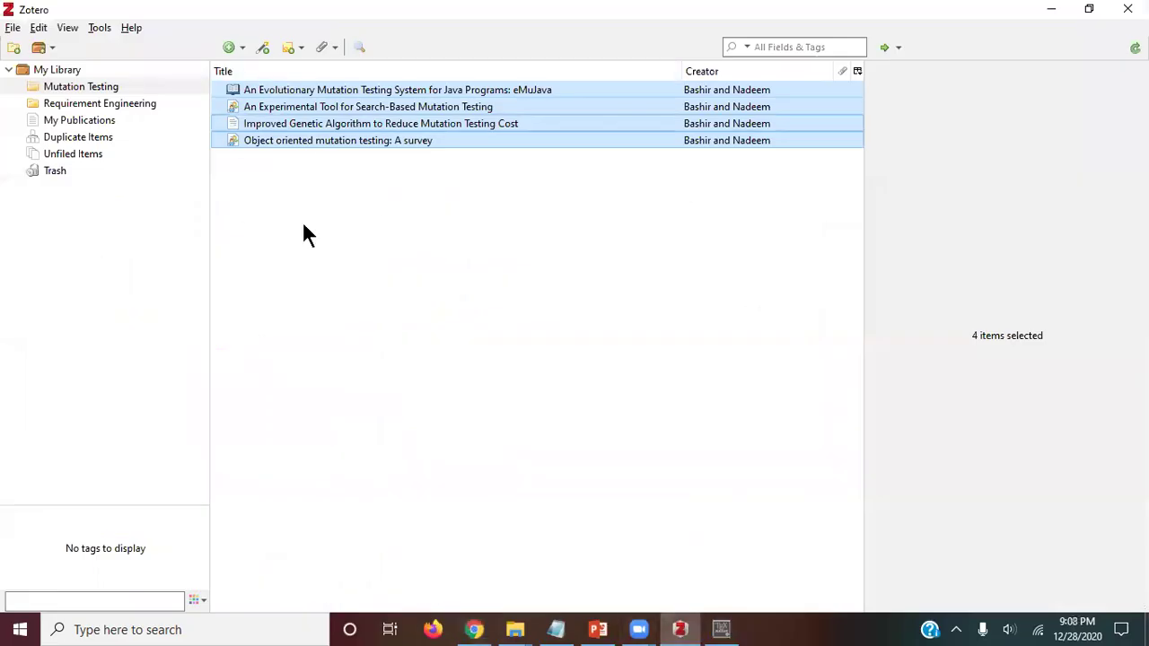
Step: In Edit > Preferences > Sync, enter the account username and password and set up syncing
click(99, 28)
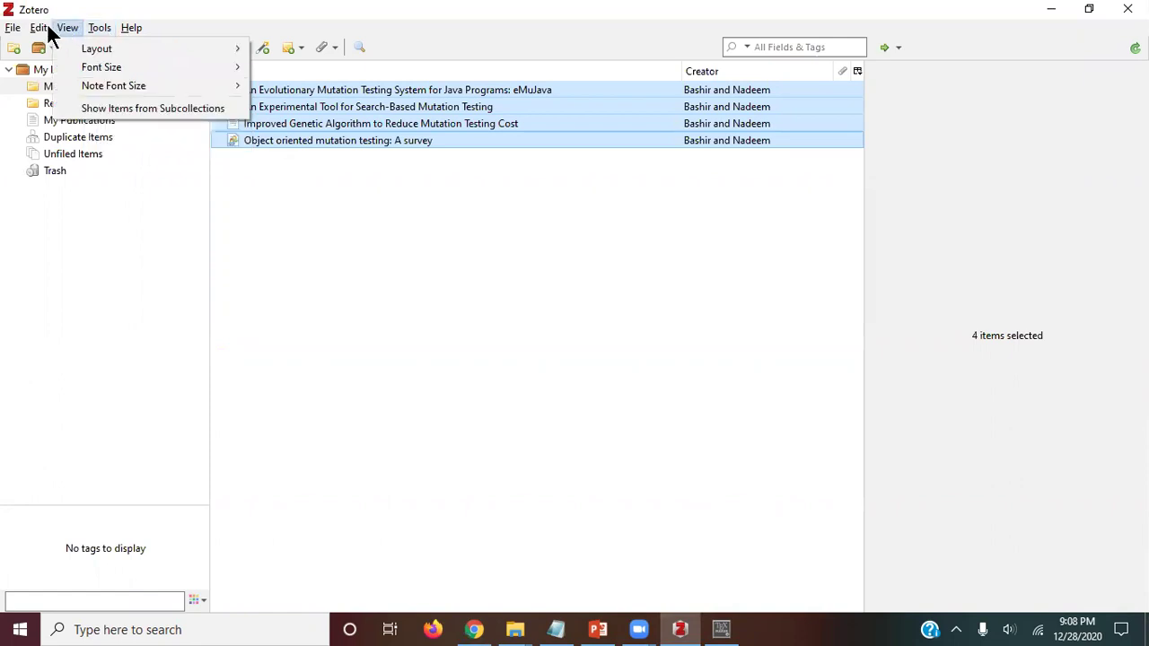
mouse_move(38, 27)
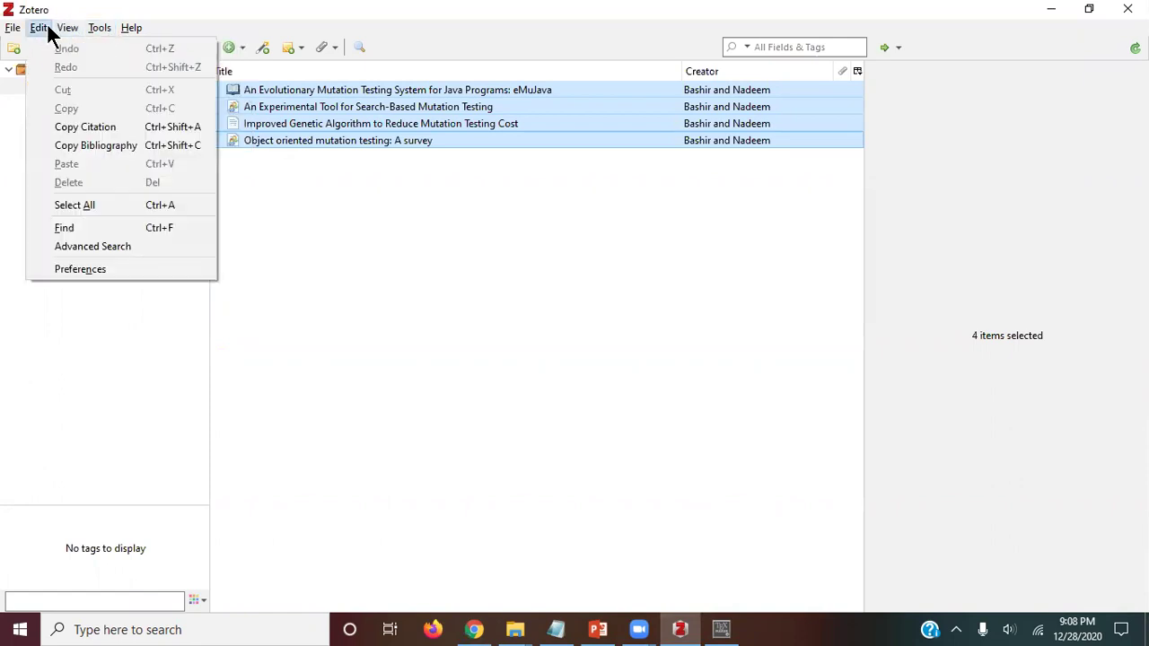
click(89, 270)
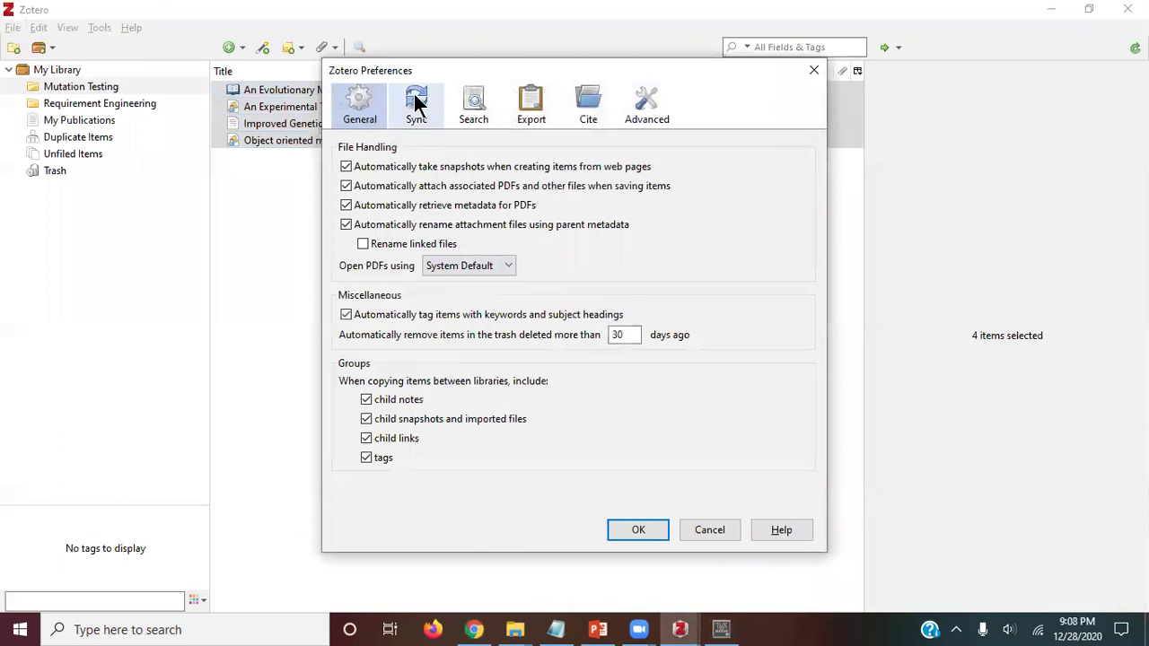
click(416, 105)
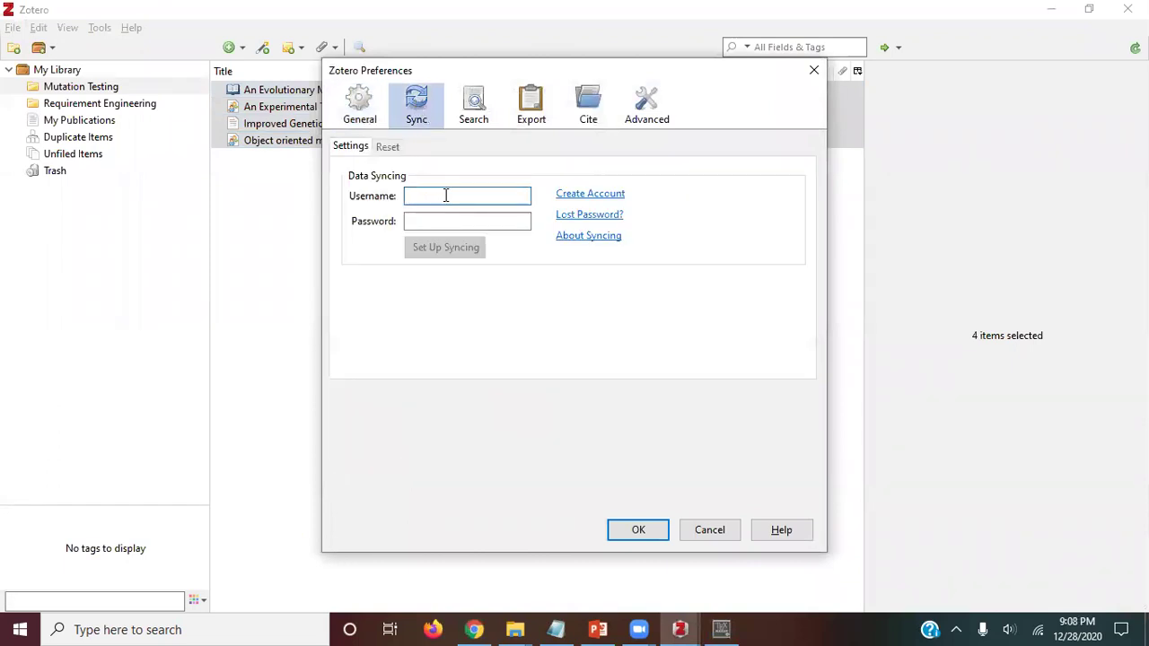
text(bilalbezar)
key(Tab)
text(********)
click(444, 244)
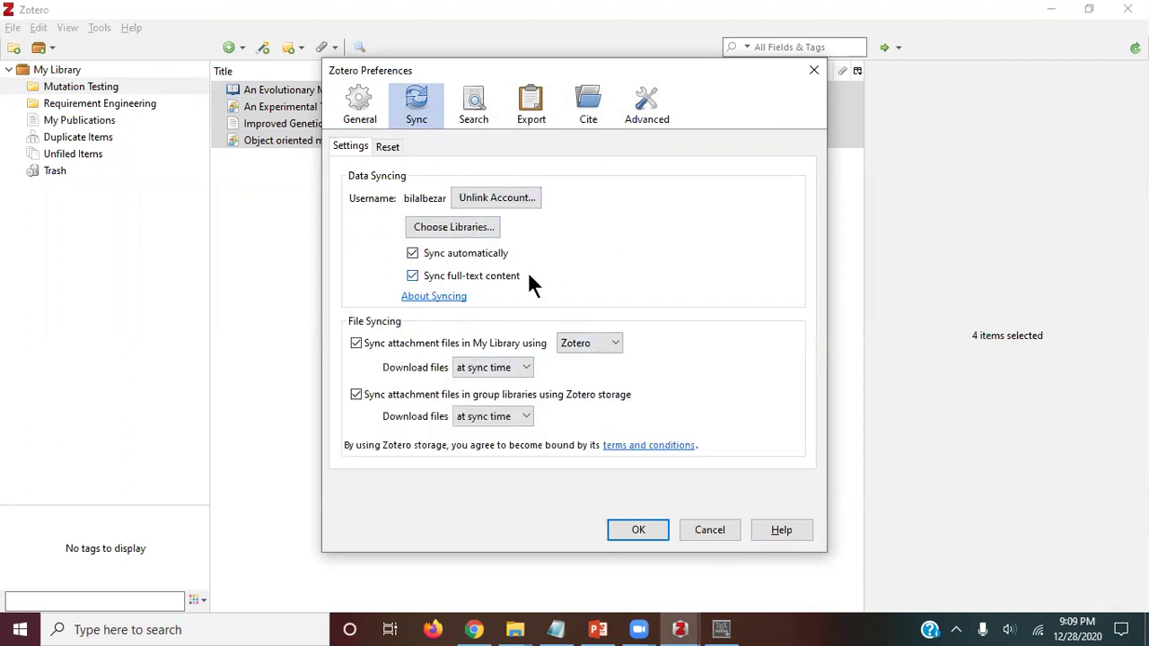
click(638, 531)
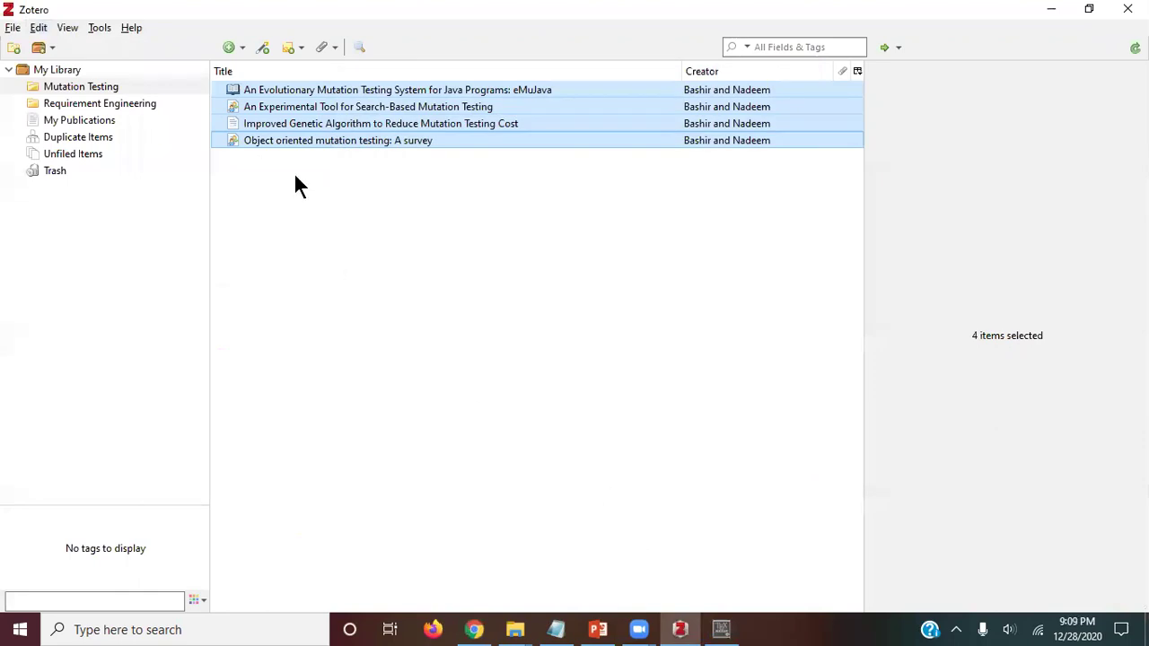
Step: Sync My Library with the online account from its right-click menu
right_click(68, 81)
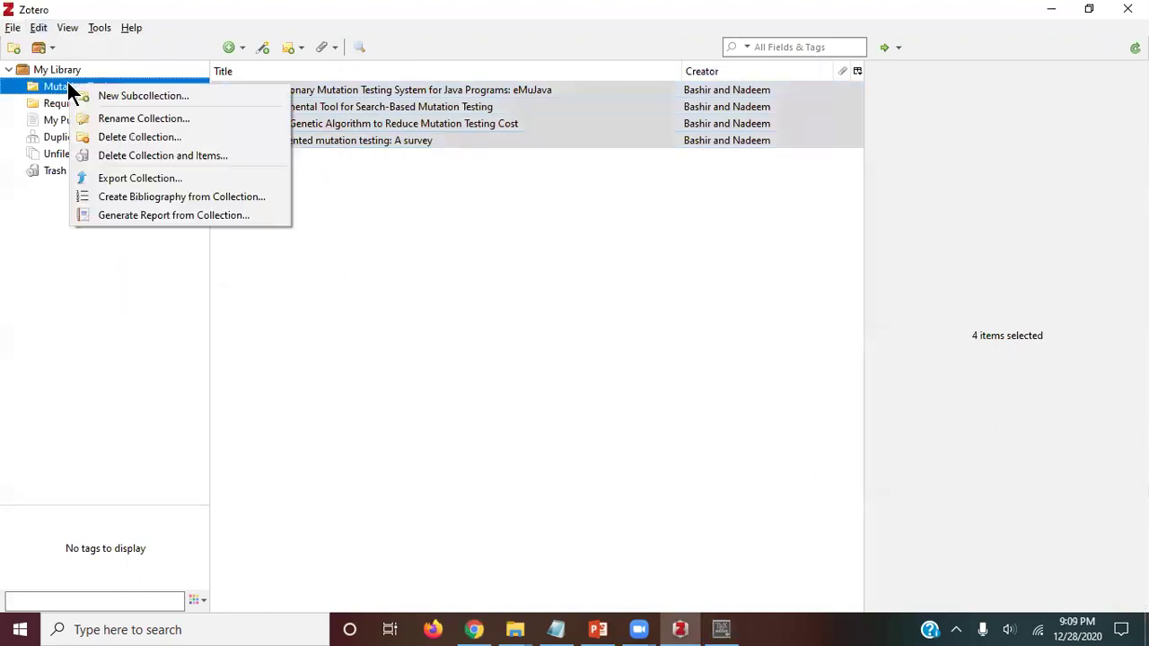
click(45, 71)
right_click(44, 69)
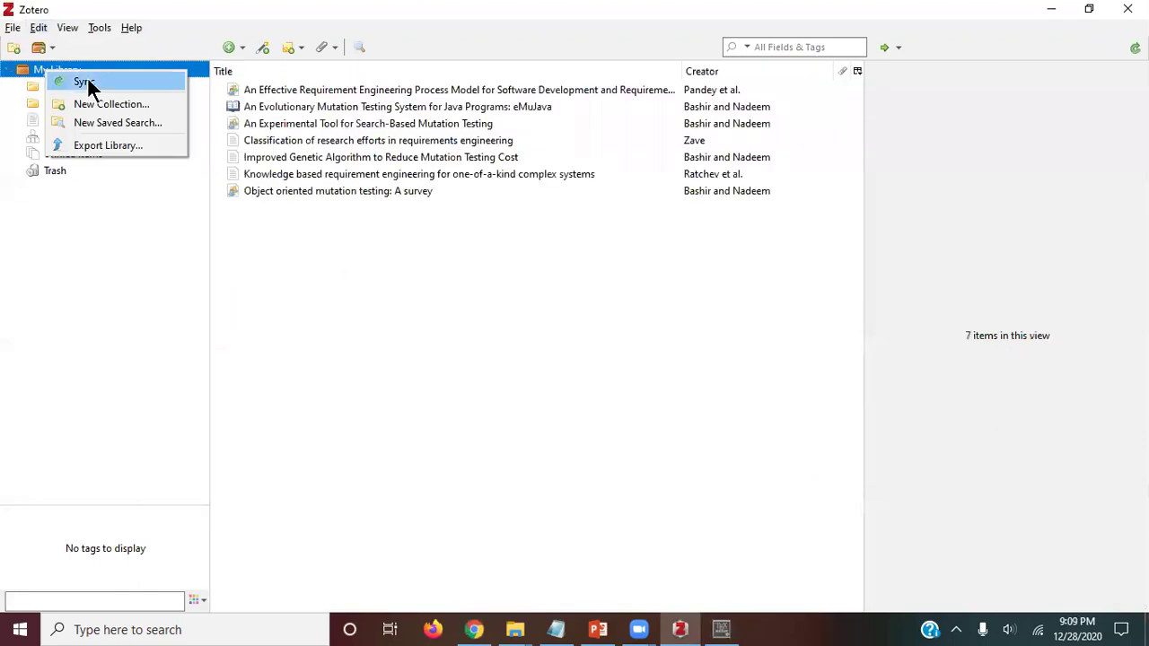
click(90, 80)
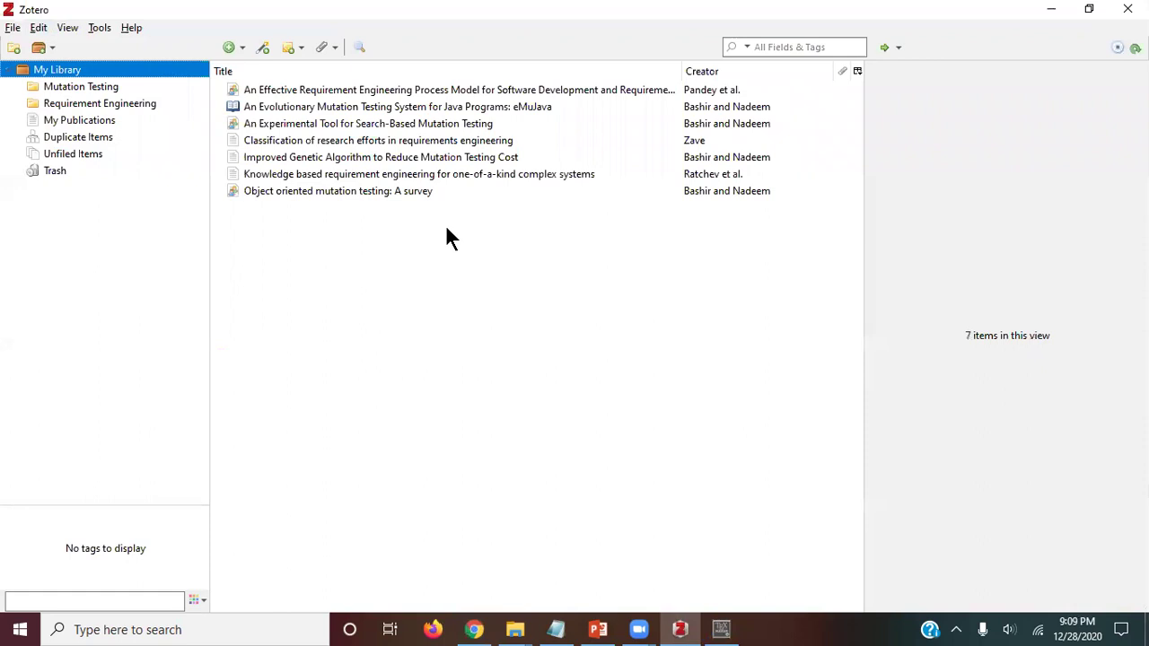
click(722, 629)
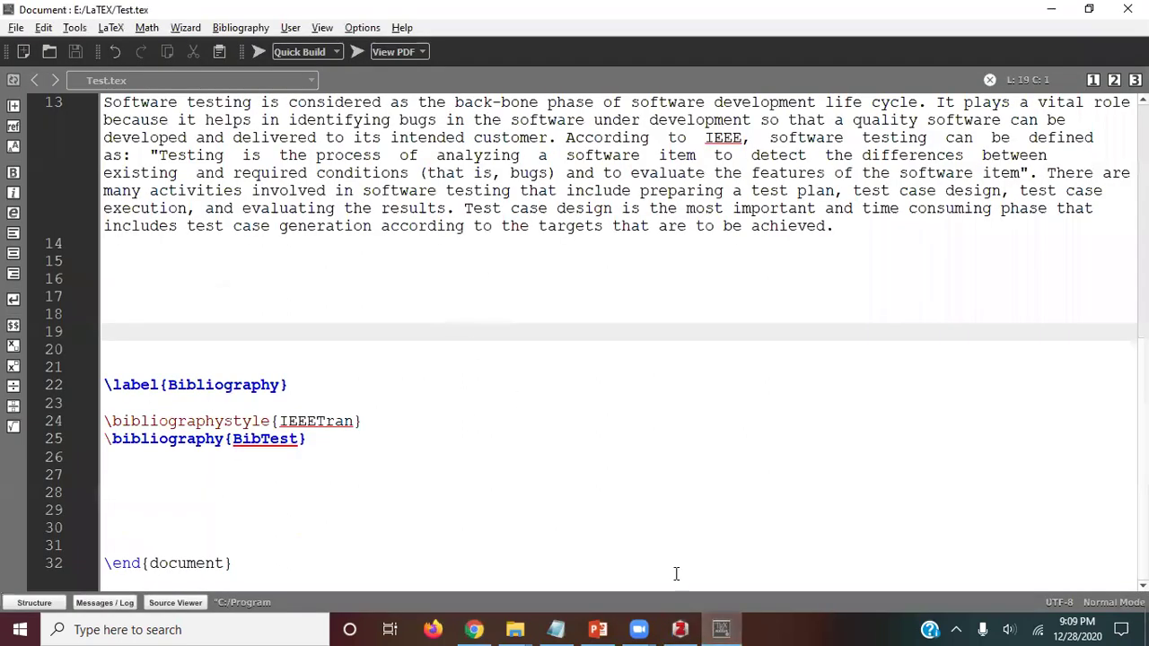
Step: On zotero.org, open Web Library and view the Mutation Testing and Requirement Engineering collections
click(476, 629)
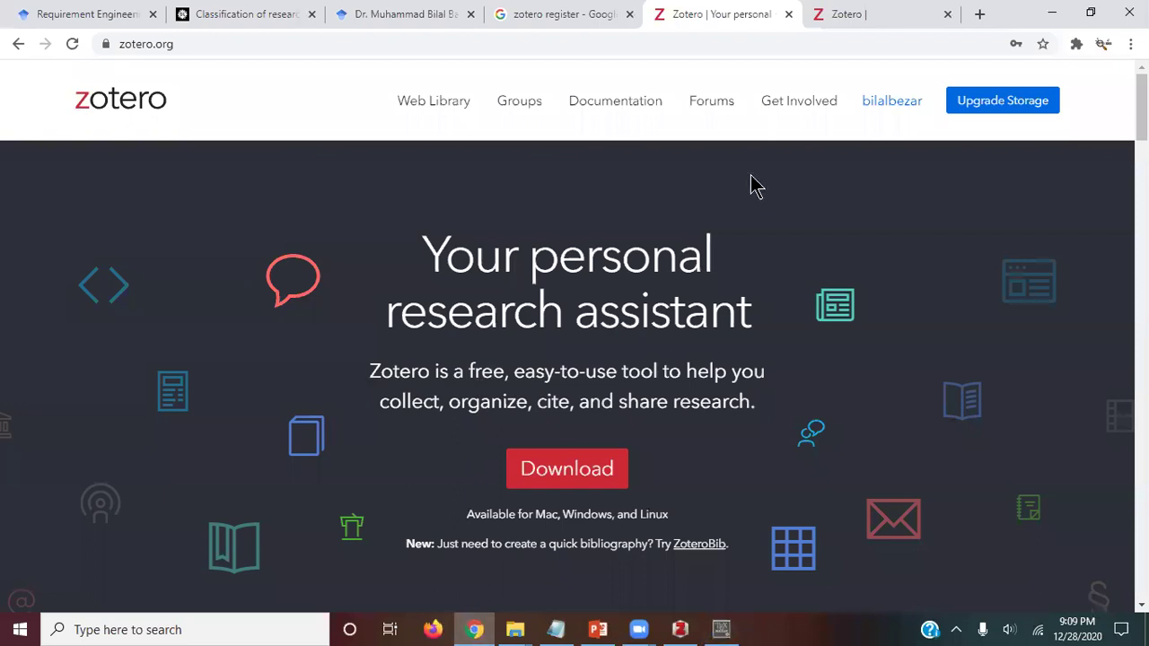
click(437, 106)
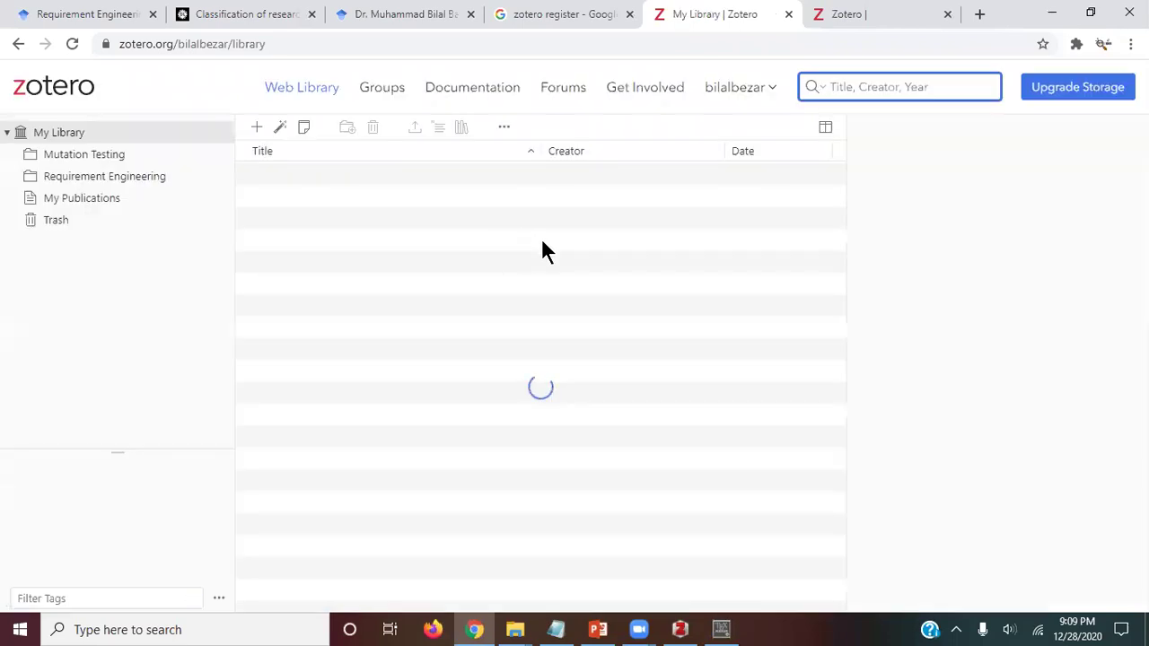
click(66, 154)
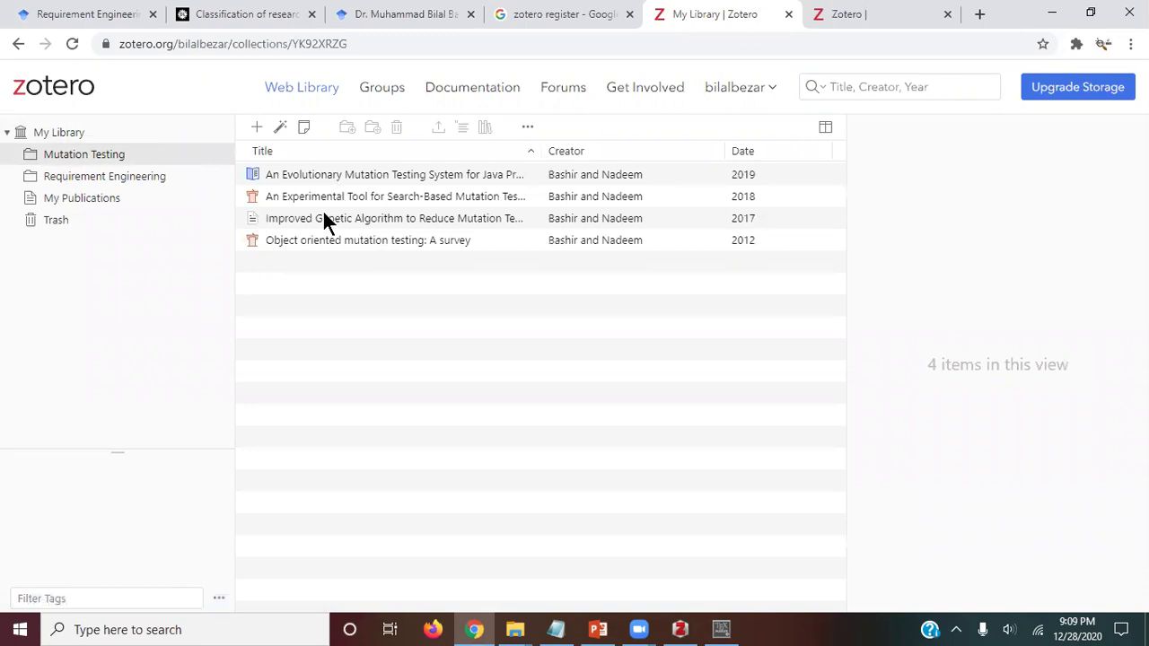
click(68, 179)
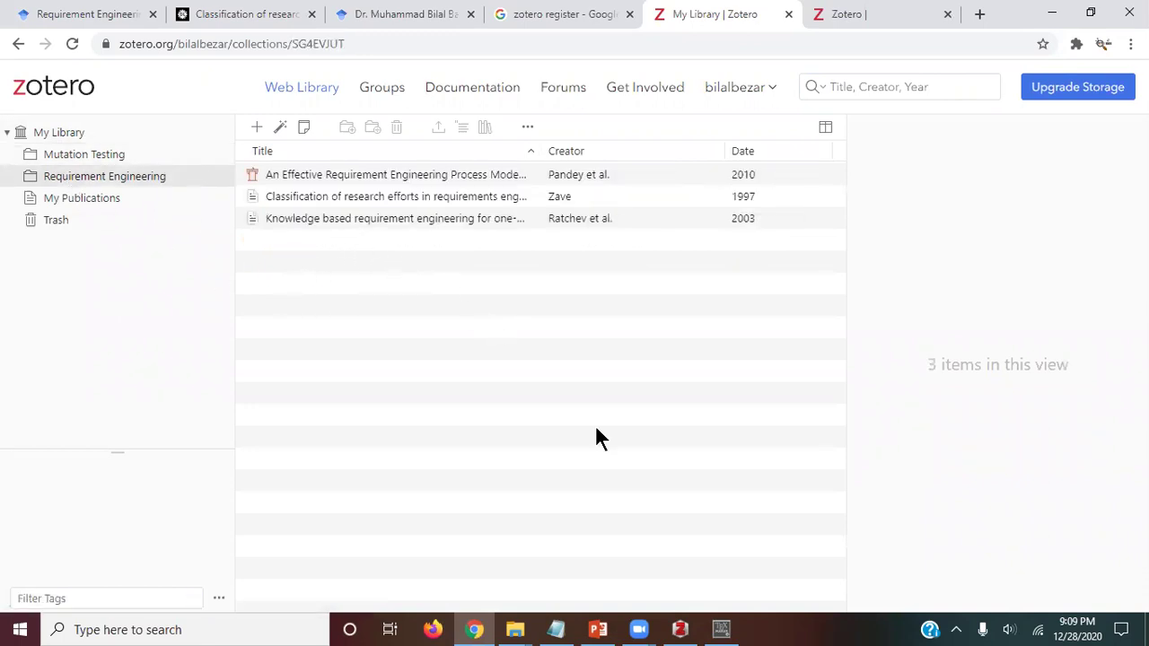
mouse_move(684, 631)
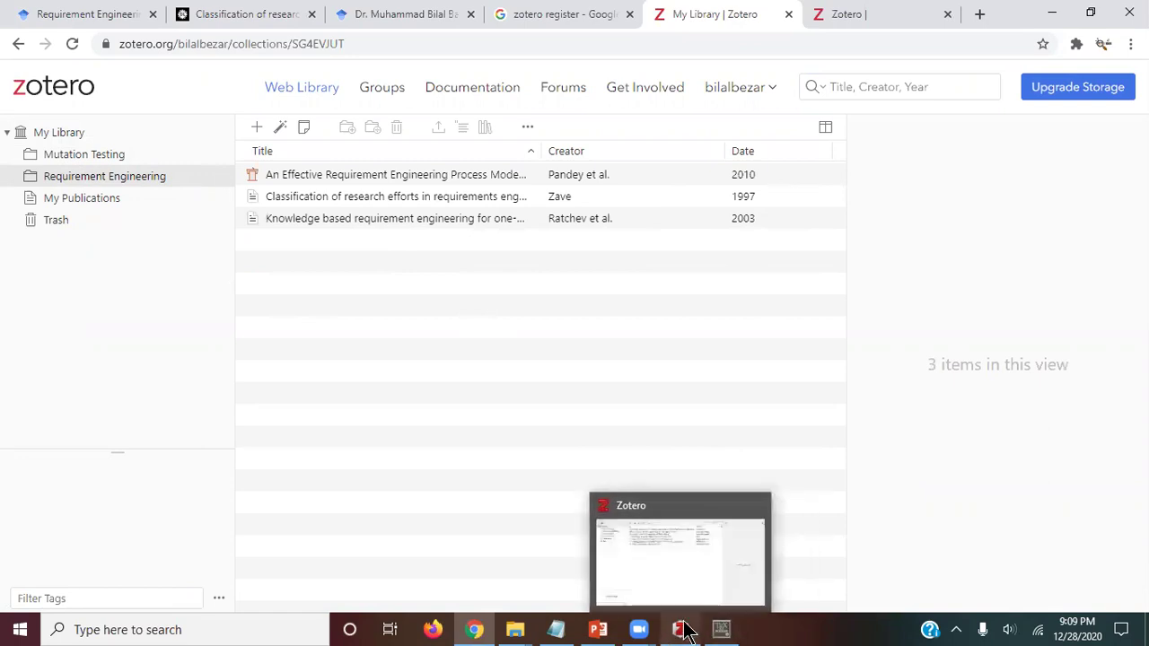
Step: Select all four items in the Mutation Testing collection
click(683, 631)
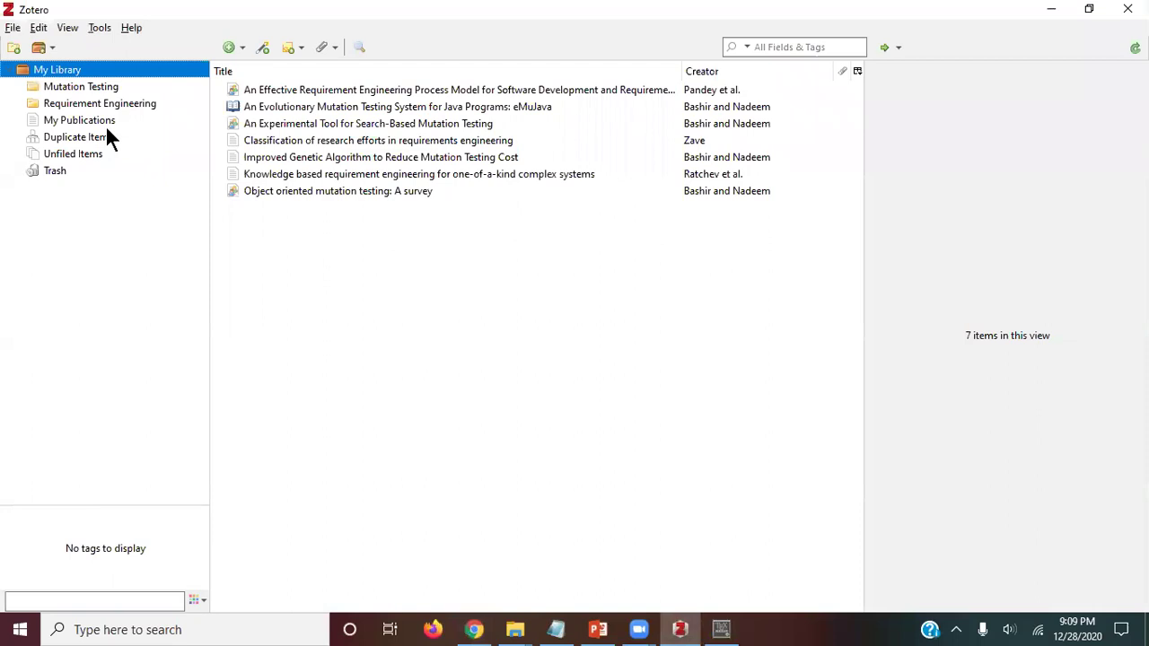
click(64, 90)
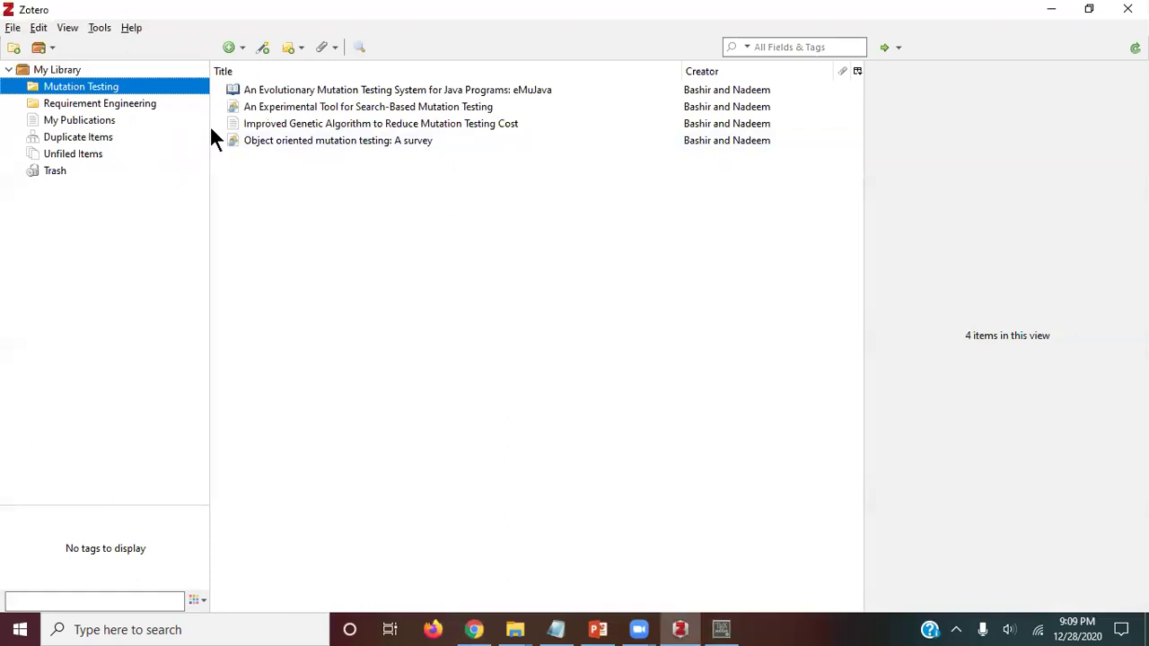
click(316, 90)
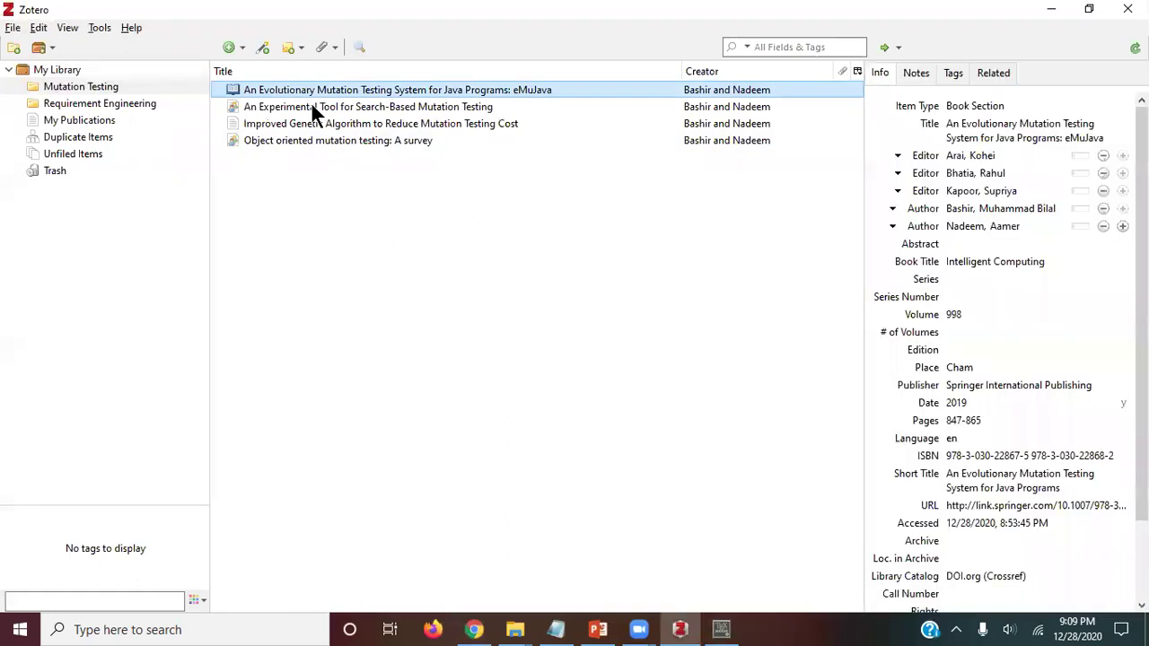
shift+click(334, 108)
shift+click(329, 125)
shift+click(344, 141)
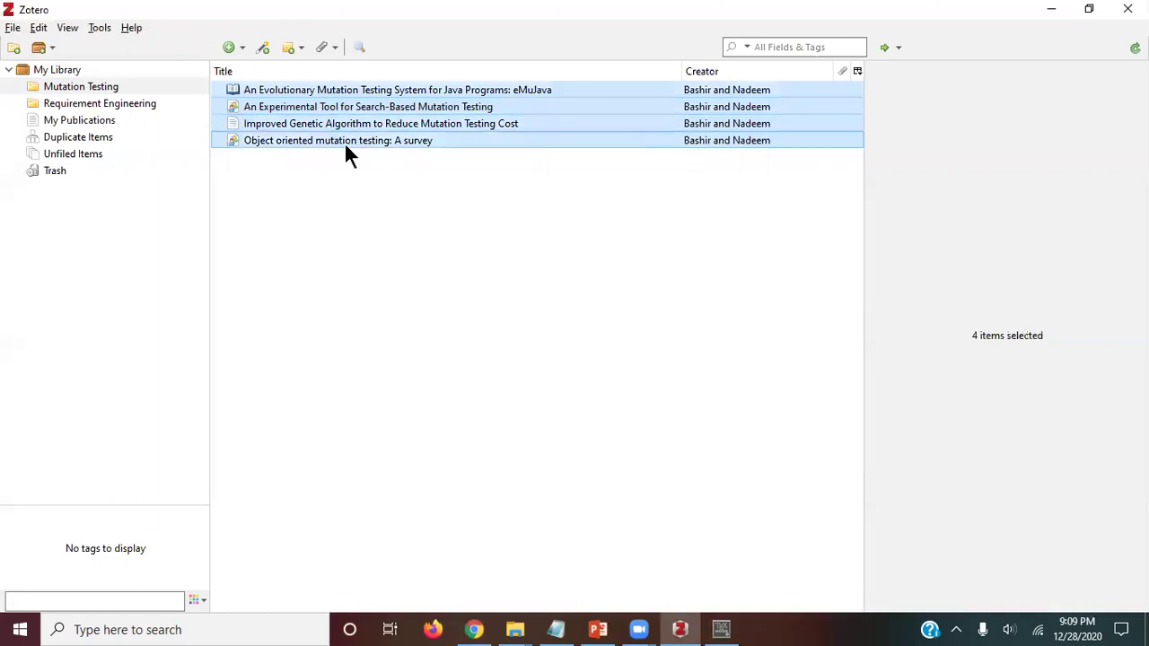
right_click(341, 146)
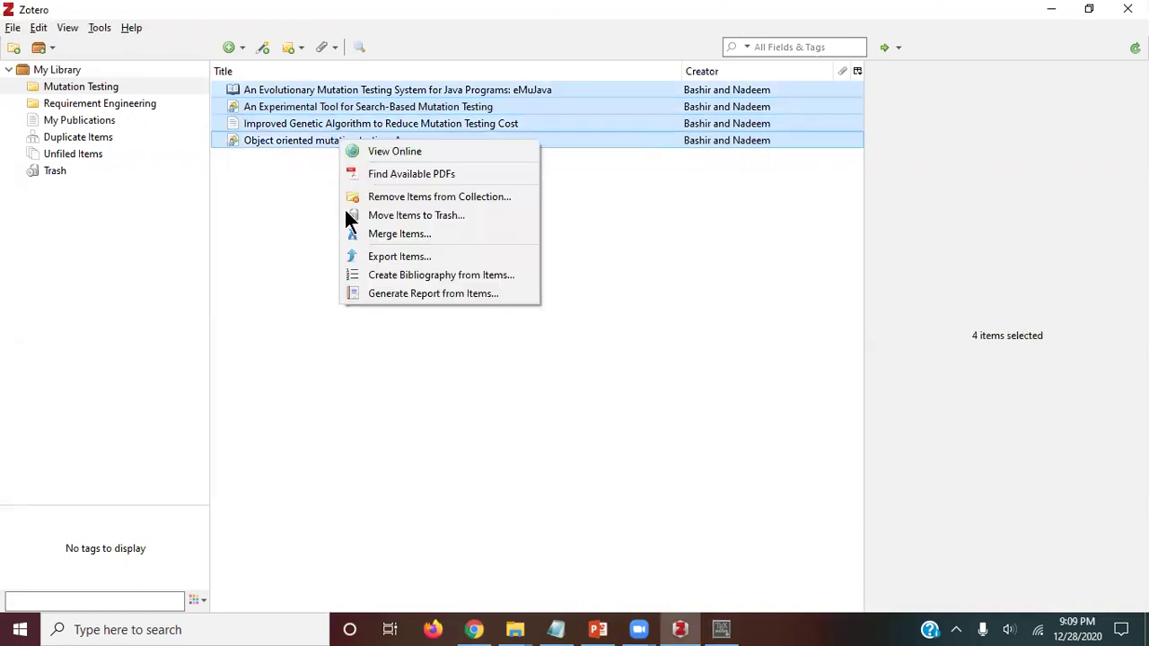
Step: Create a Cite Them Right 10th edition - Harvard bibliography and save it to the Desktop
click(401, 275)
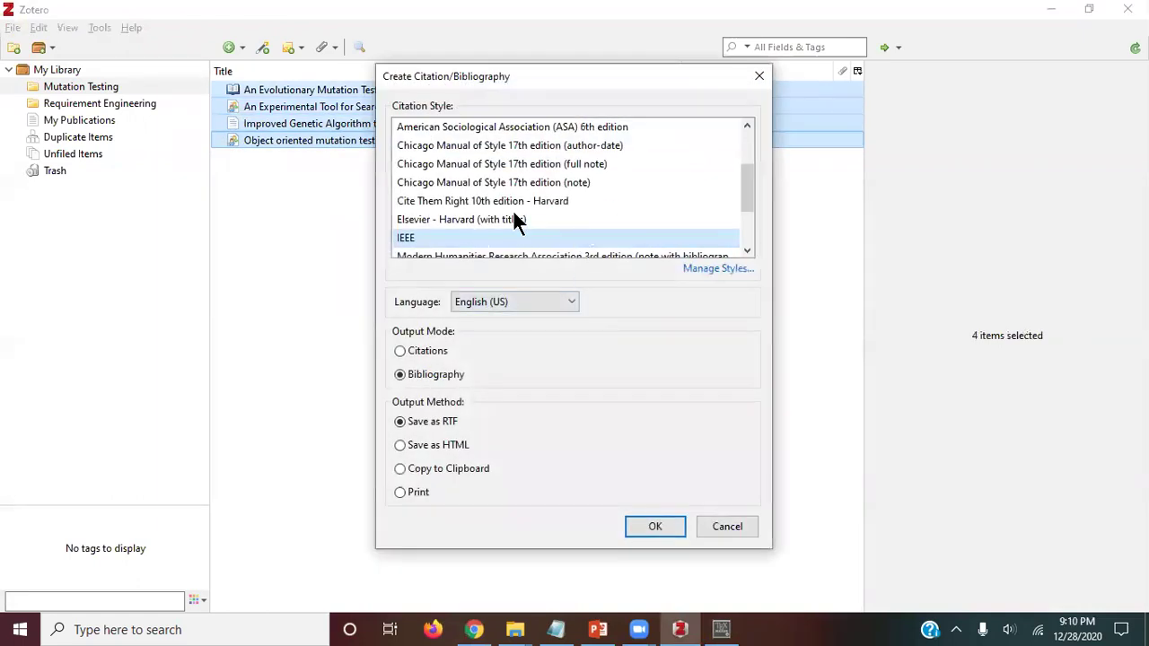
click(485, 204)
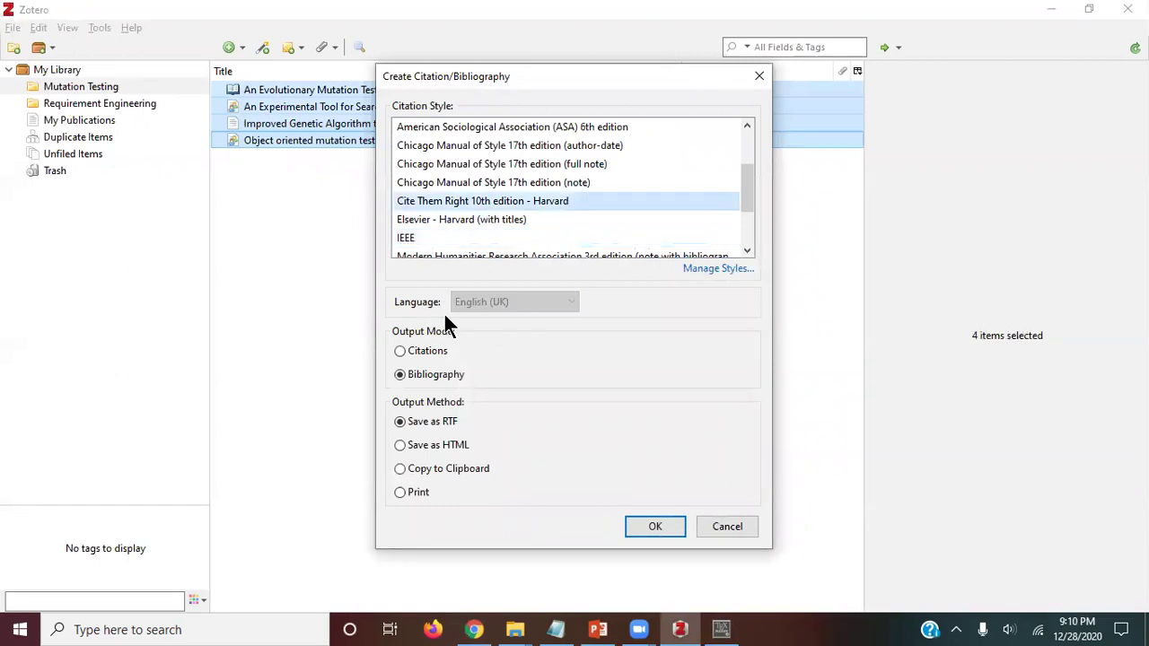
click(655, 524)
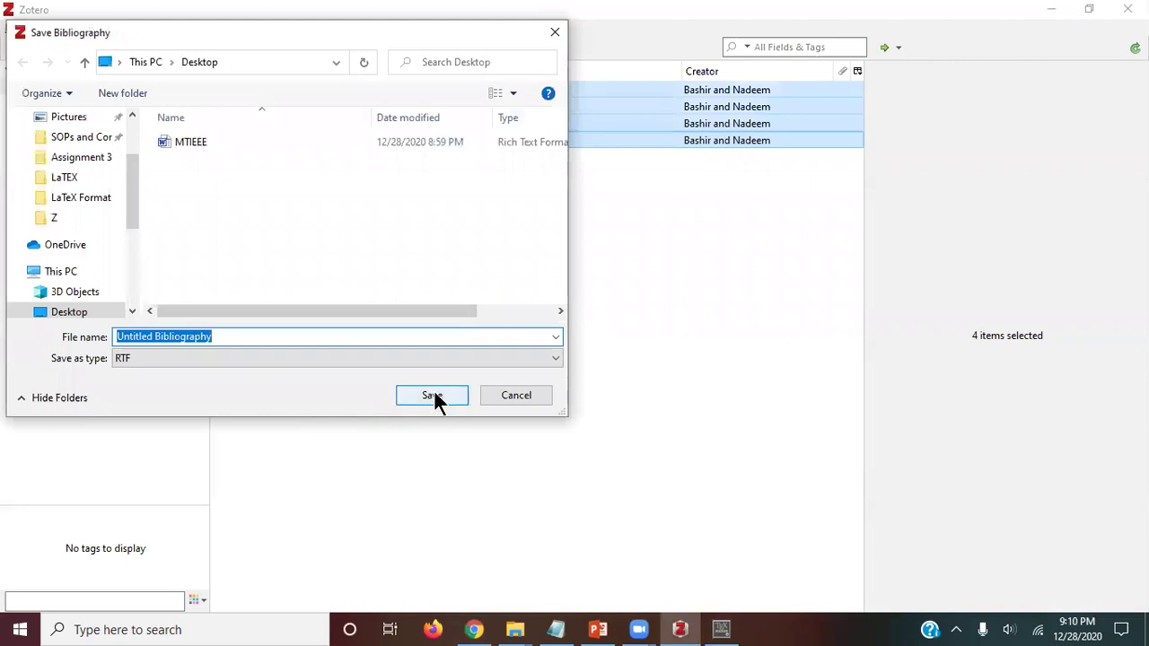
click(432, 396)
click(1049, 11)
Step: Minimize the open windows and open Untitled Bibliography in Word, dismissing the activation notice
click(1043, 12)
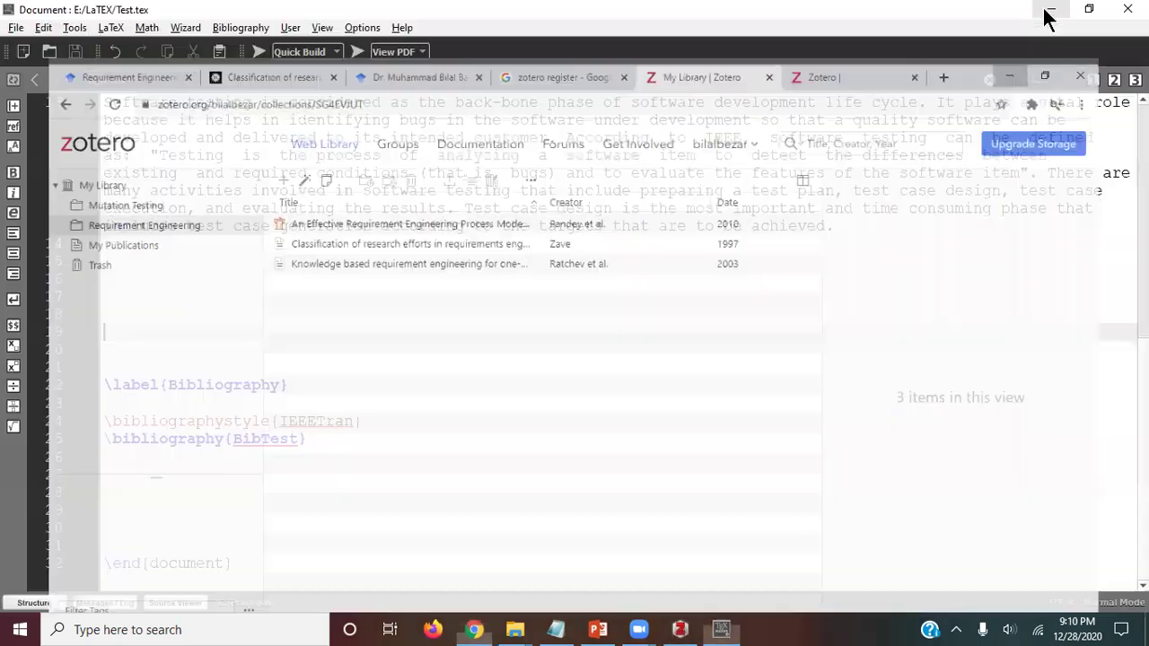
click(1047, 14)
click(1048, 10)
click(1045, 12)
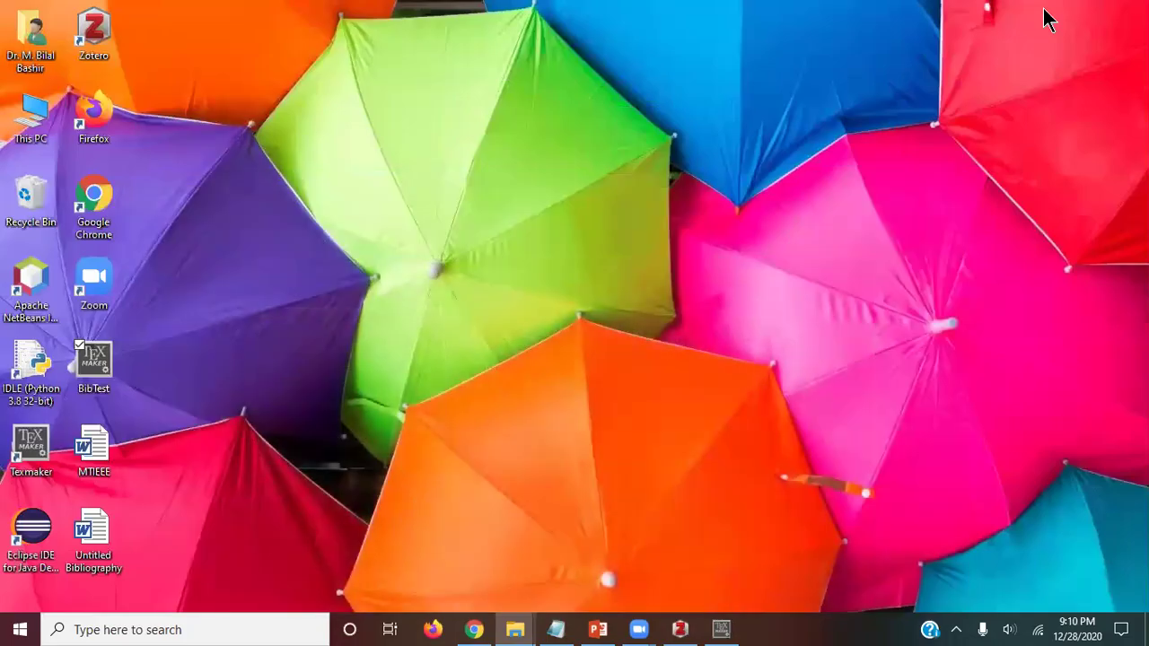
double_click(98, 530)
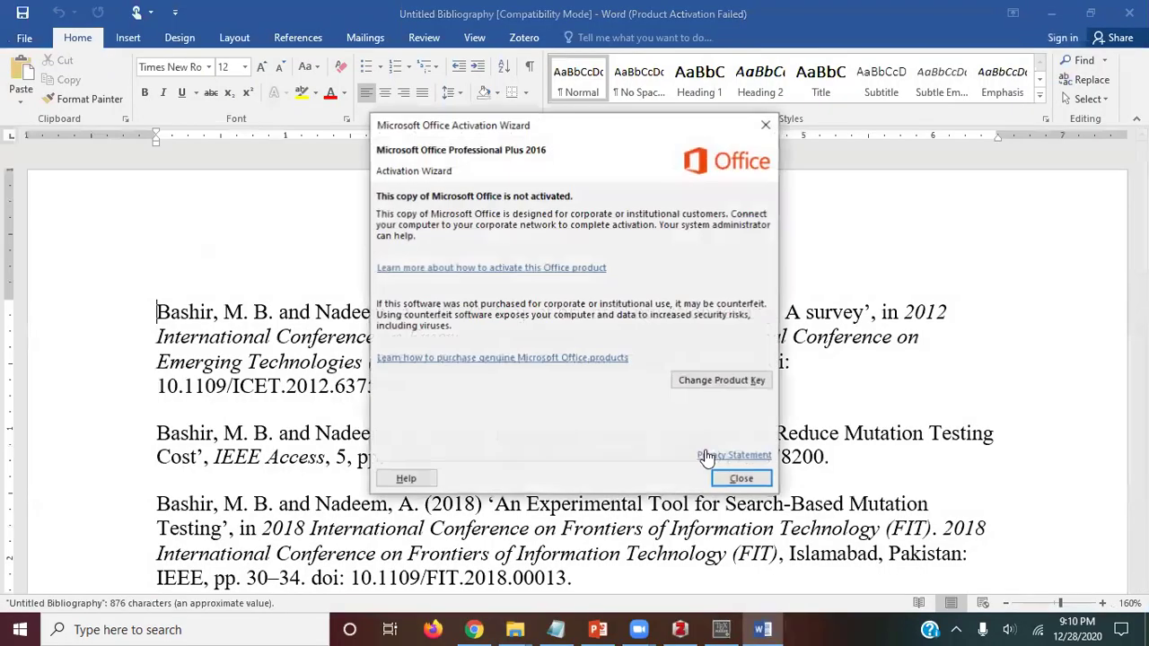
click(738, 478)
Step: Review the four Harvard-style references, then return to the Zotero library
scroll(437, 325, down, 3)
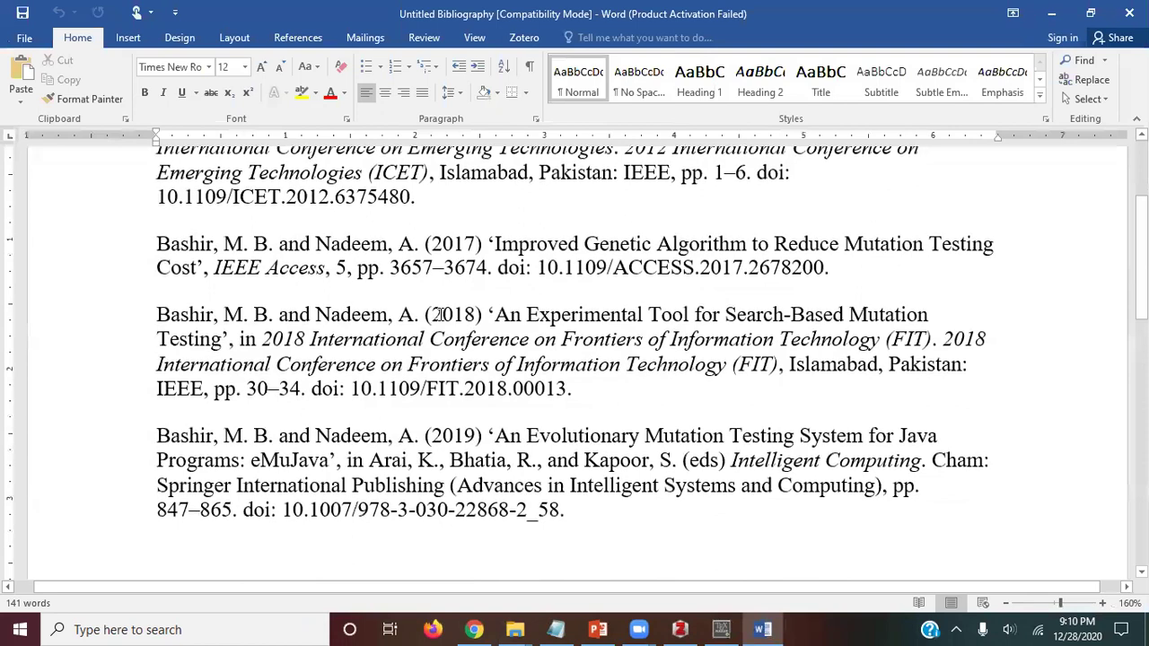
scroll(510, 272, up, 1)
scroll(377, 287, down, 3)
scroll(378, 296, up, 3)
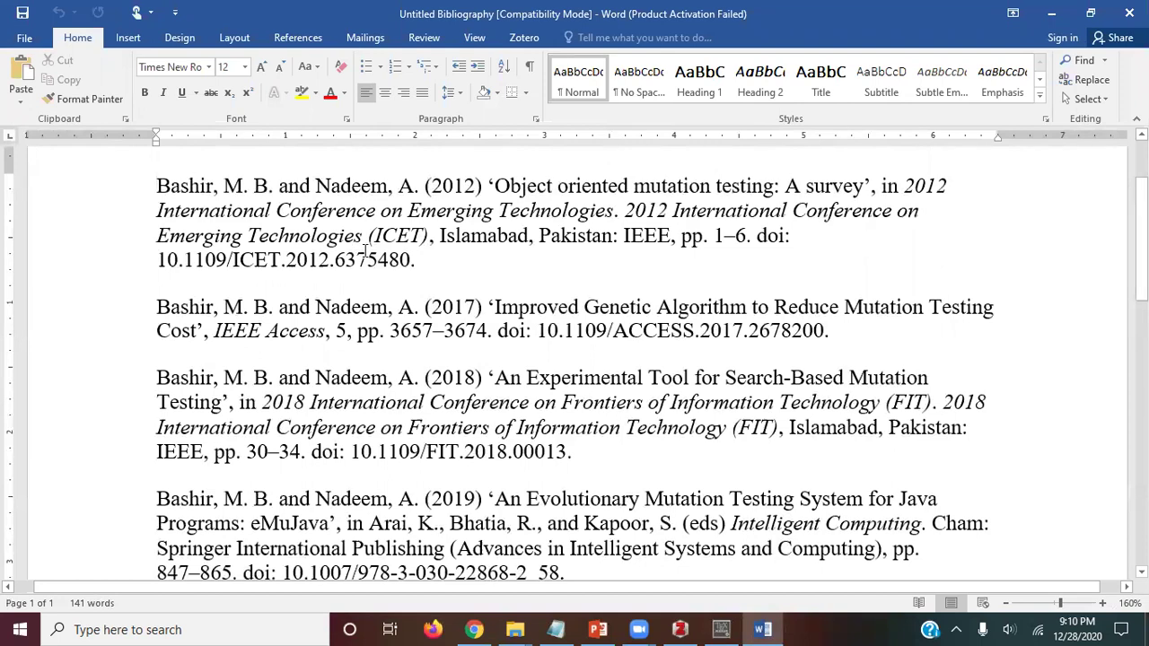
click(458, 259)
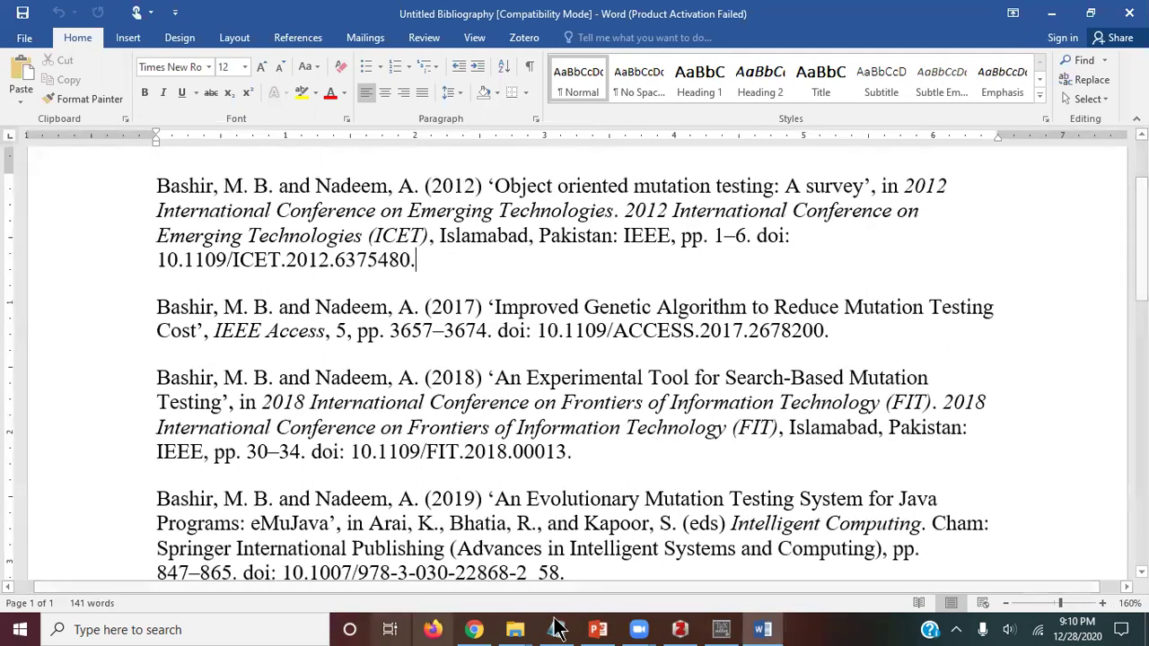
click(680, 630)
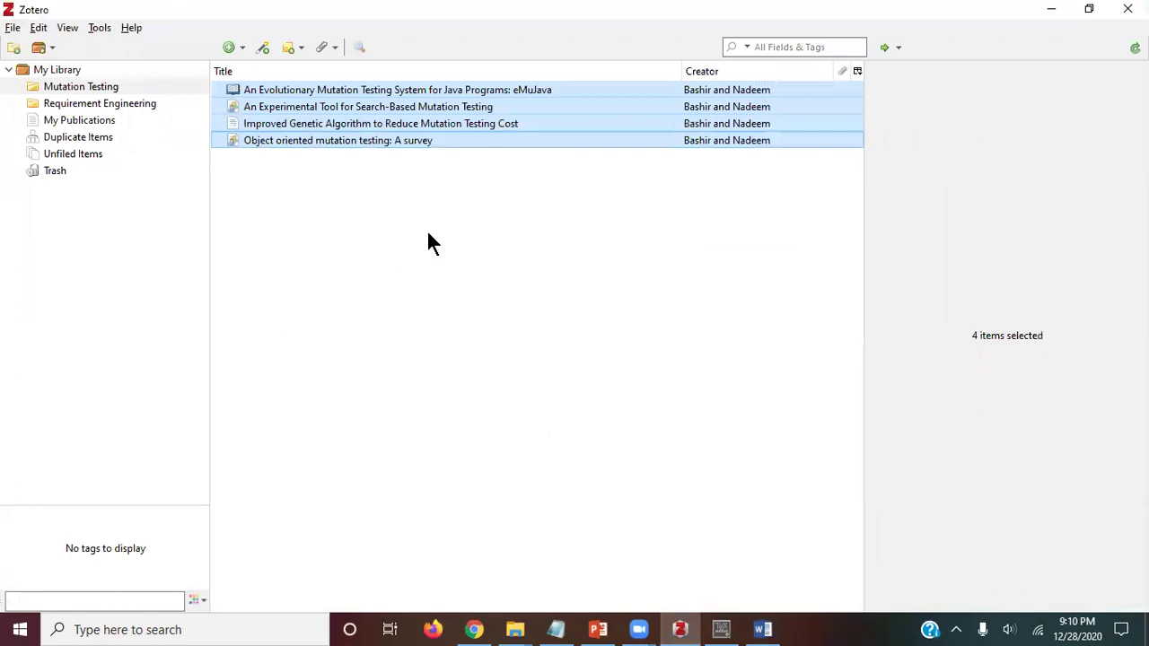